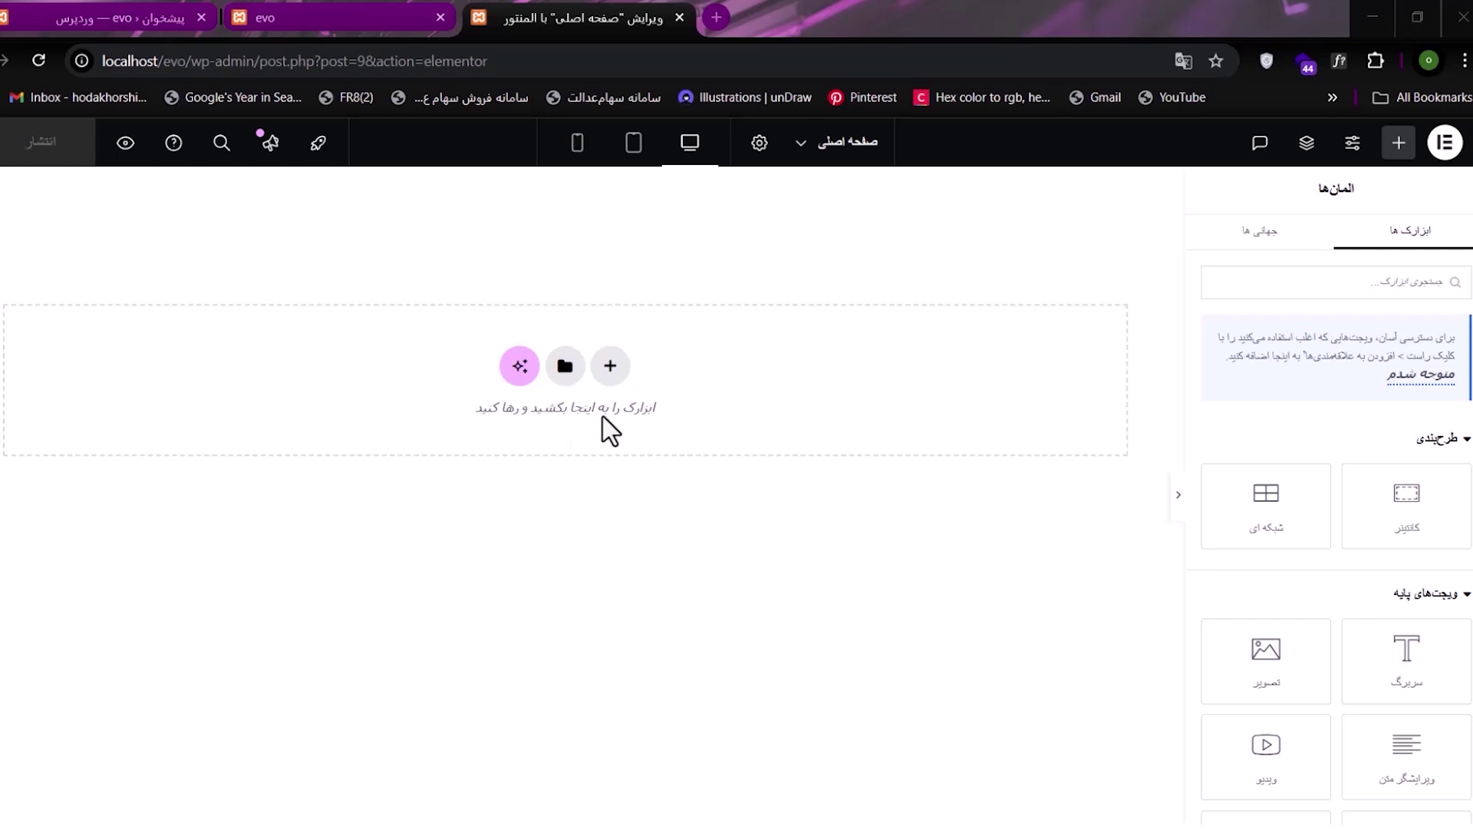
- Add a flexbox container structured as four equal columns to the empty page
{"action": "left_click", "coordinate": [610, 367]}
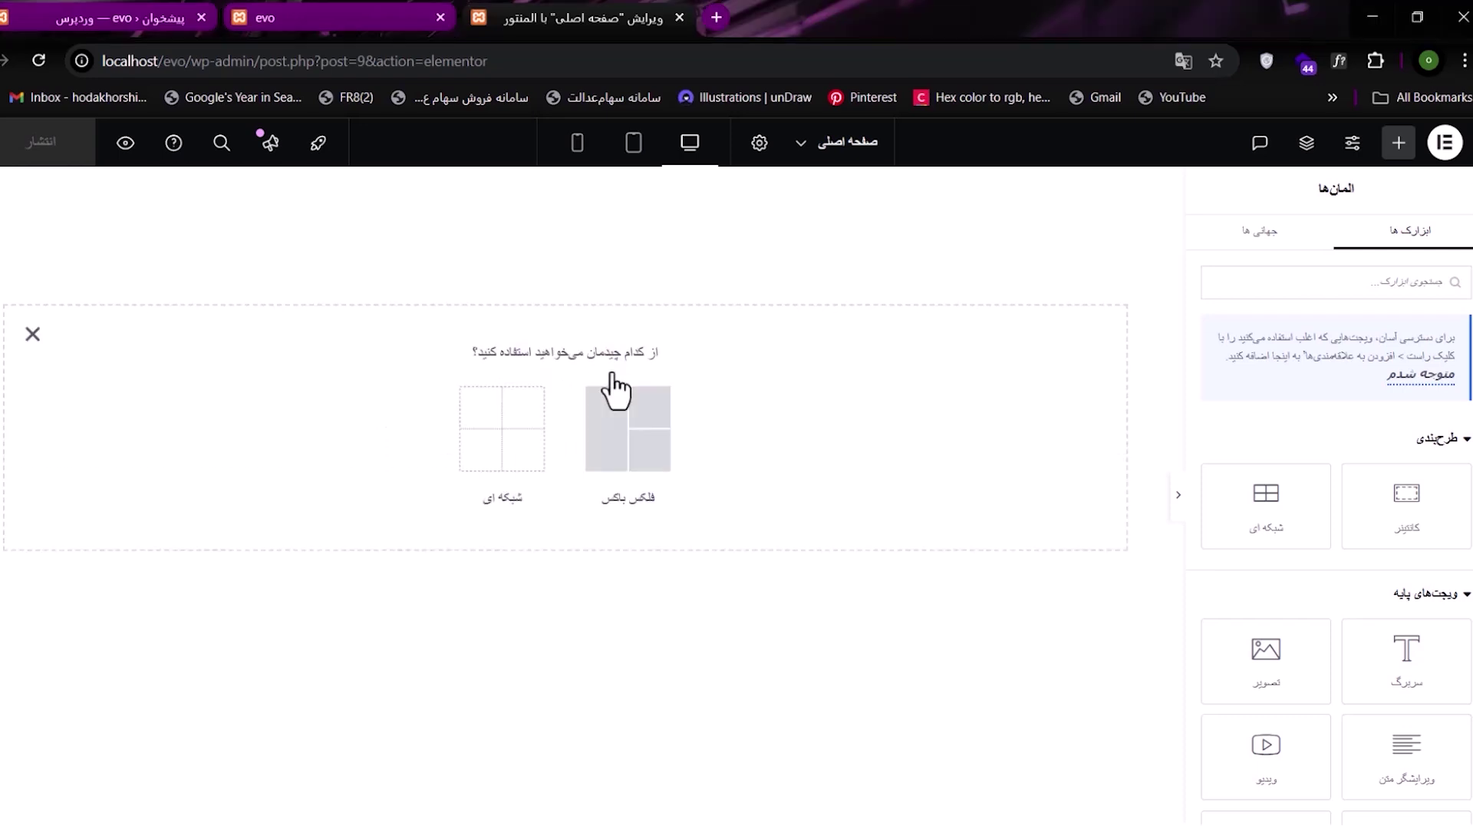
{"action": "left_click", "coordinate": [611, 462]}
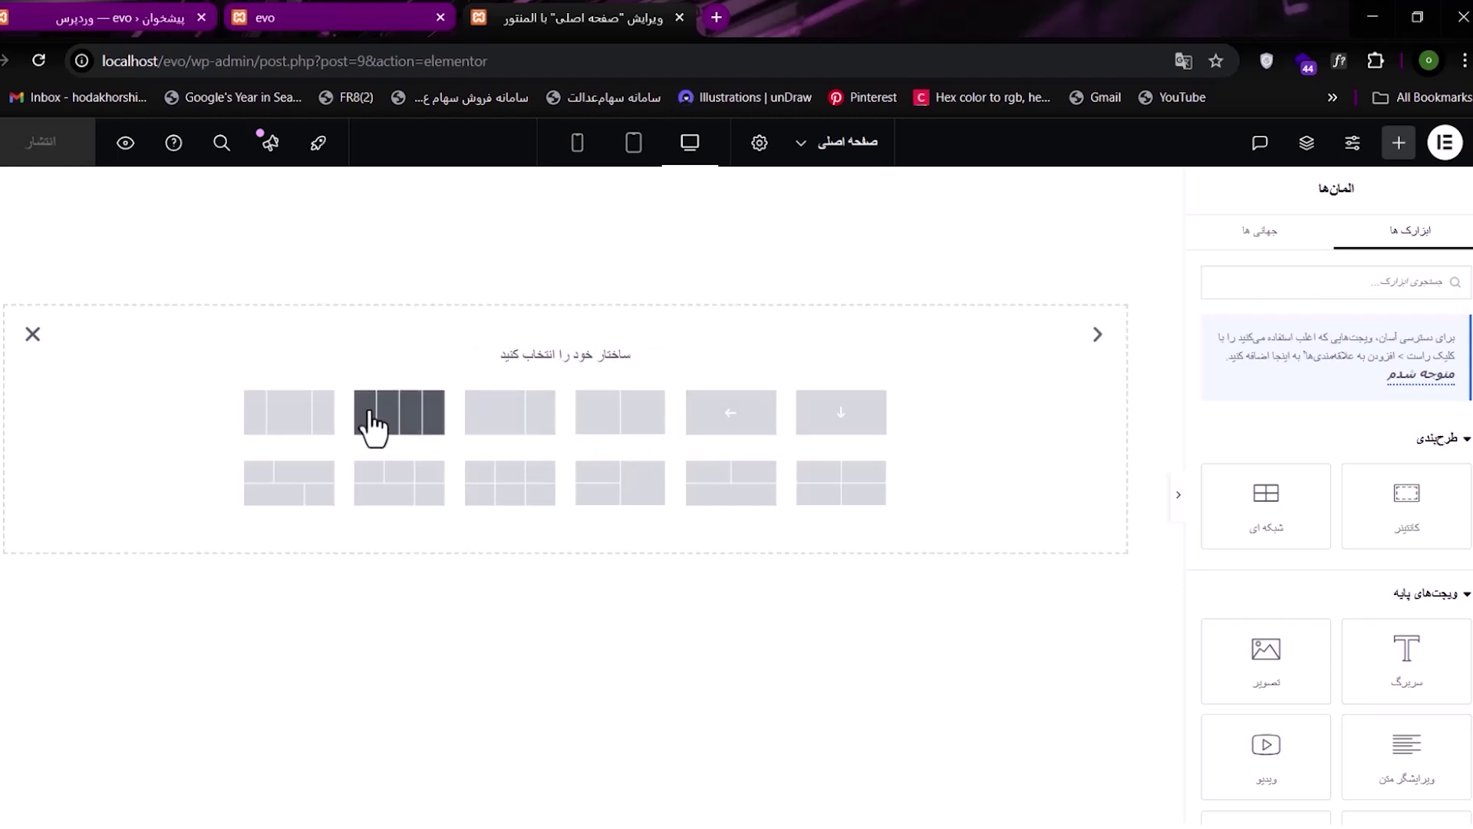
{"action": "left_click", "coordinate": [430, 443]}
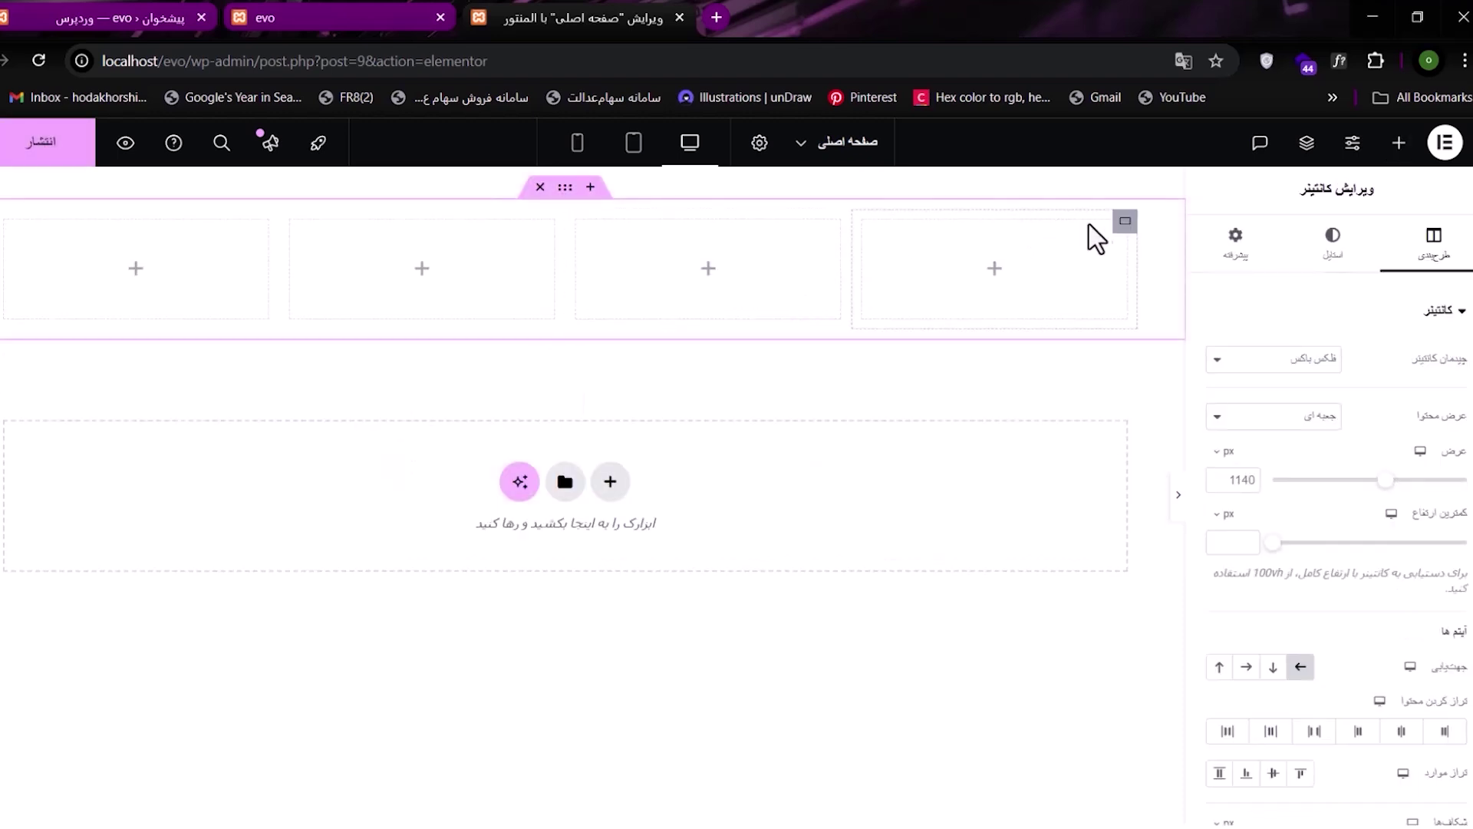
- Give the rightmost column of the container a classic background in black
{"action": "left_click", "coordinate": [1124, 224]}
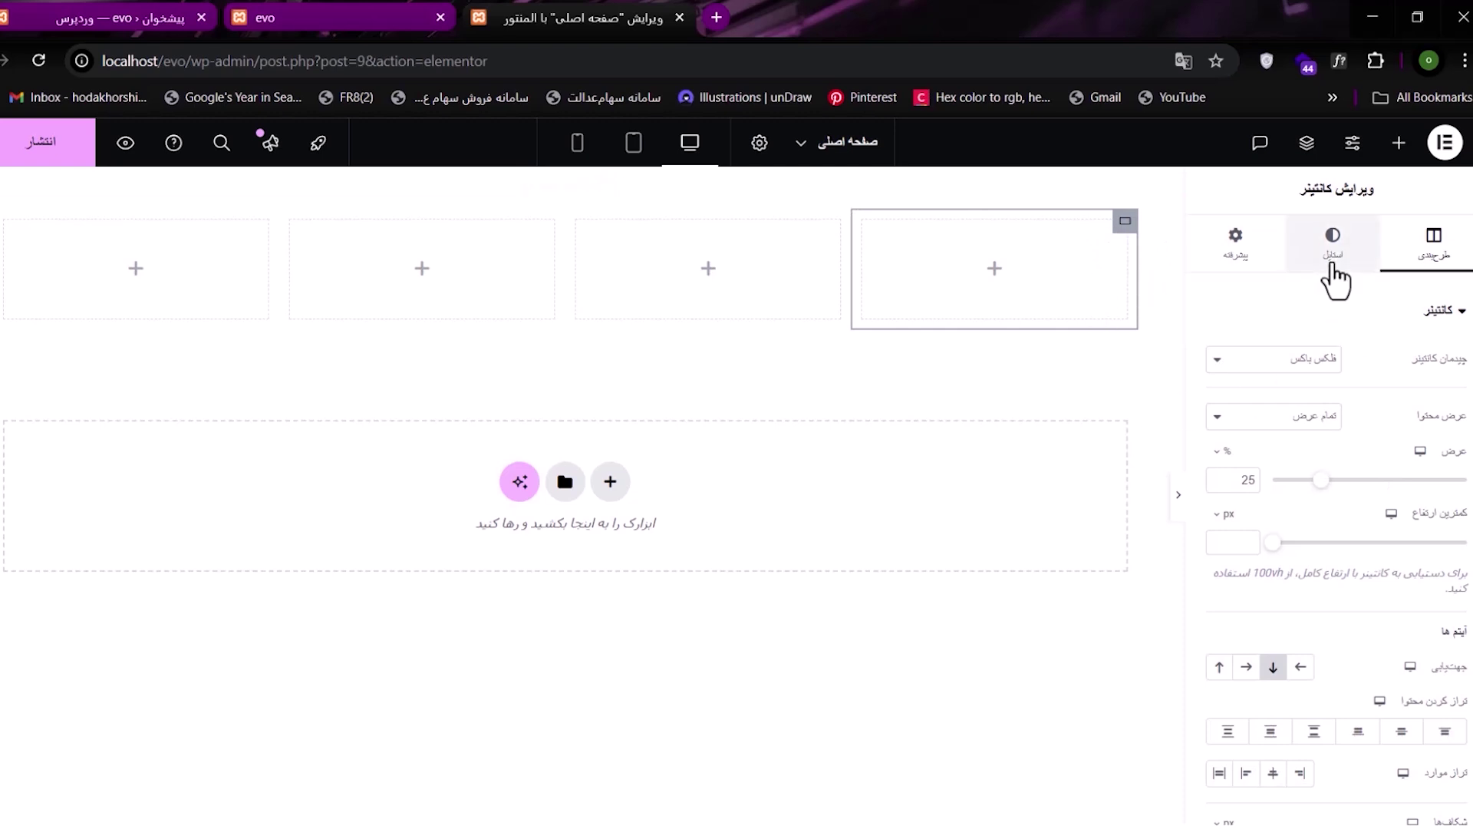
{"action": "left_click", "coordinate": [1333, 269]}
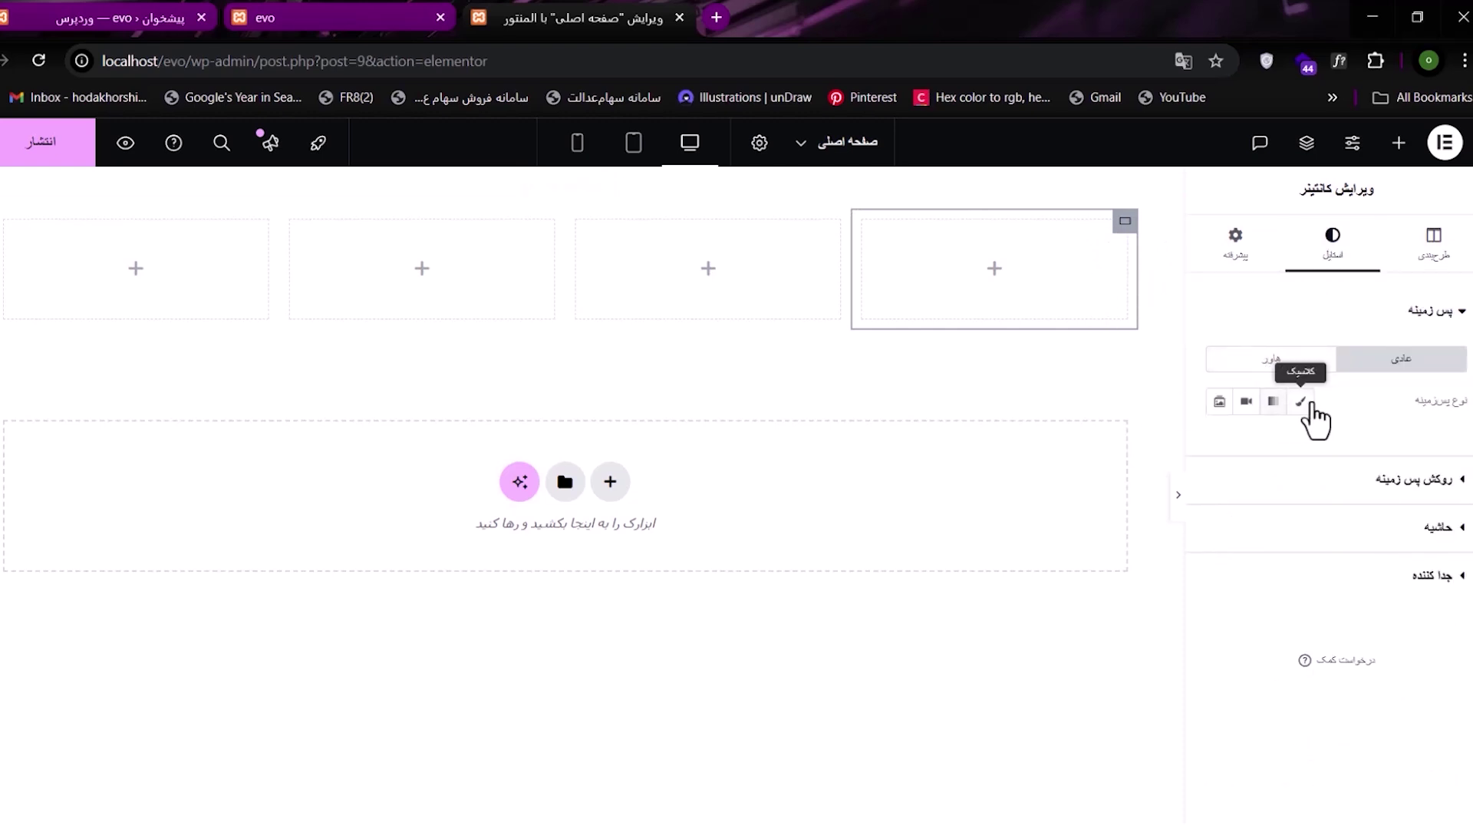
{"action": "left_click", "coordinate": [1300, 401]}
{"action": "left_click", "coordinate": [1220, 445]}
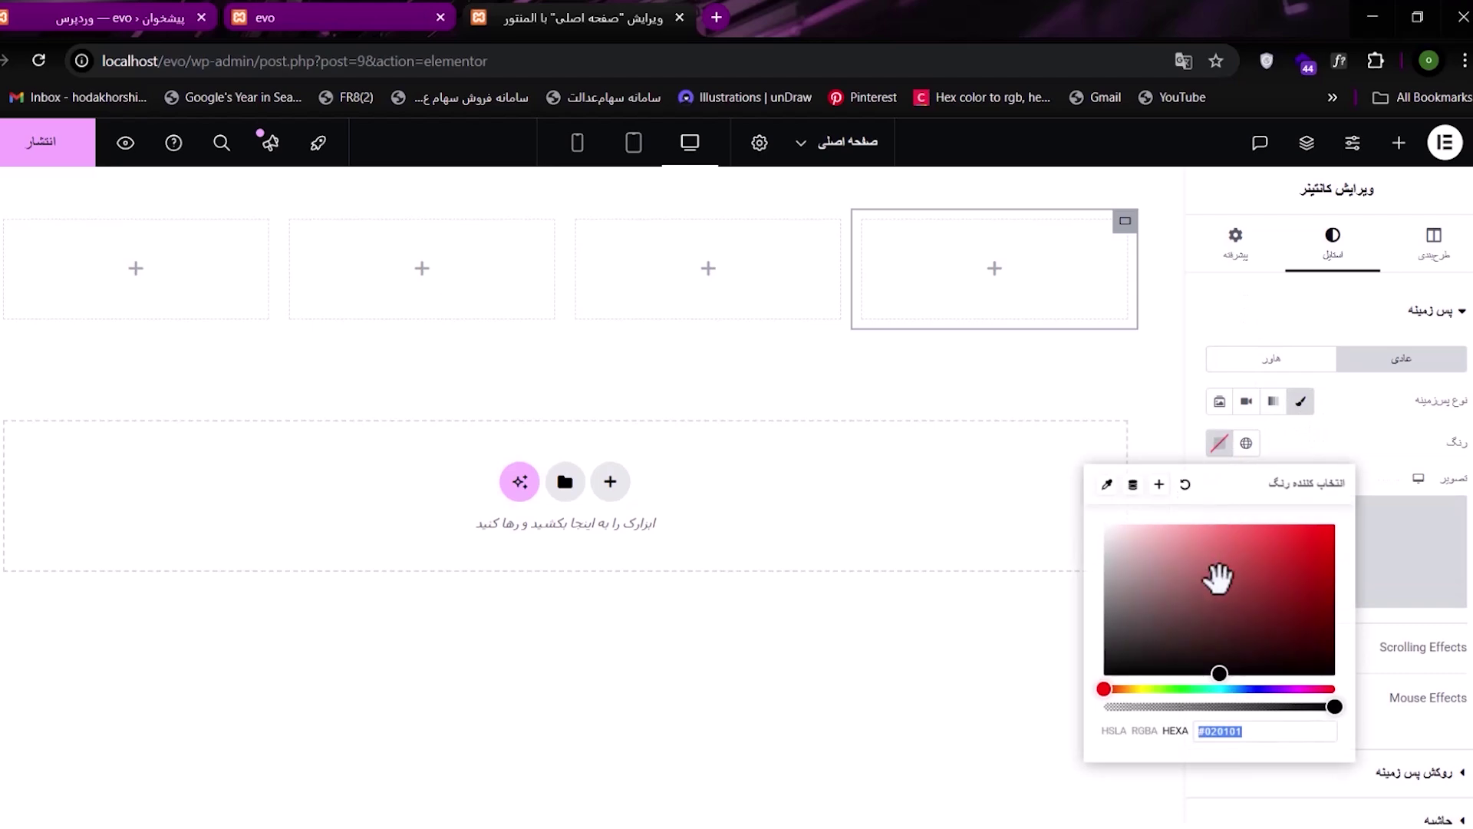
{"action": "left_click_drag", "start_coordinate": [1217, 577], "coordinate": [1343, 798]}
{"action": "left_click", "coordinate": [1428, 205]}
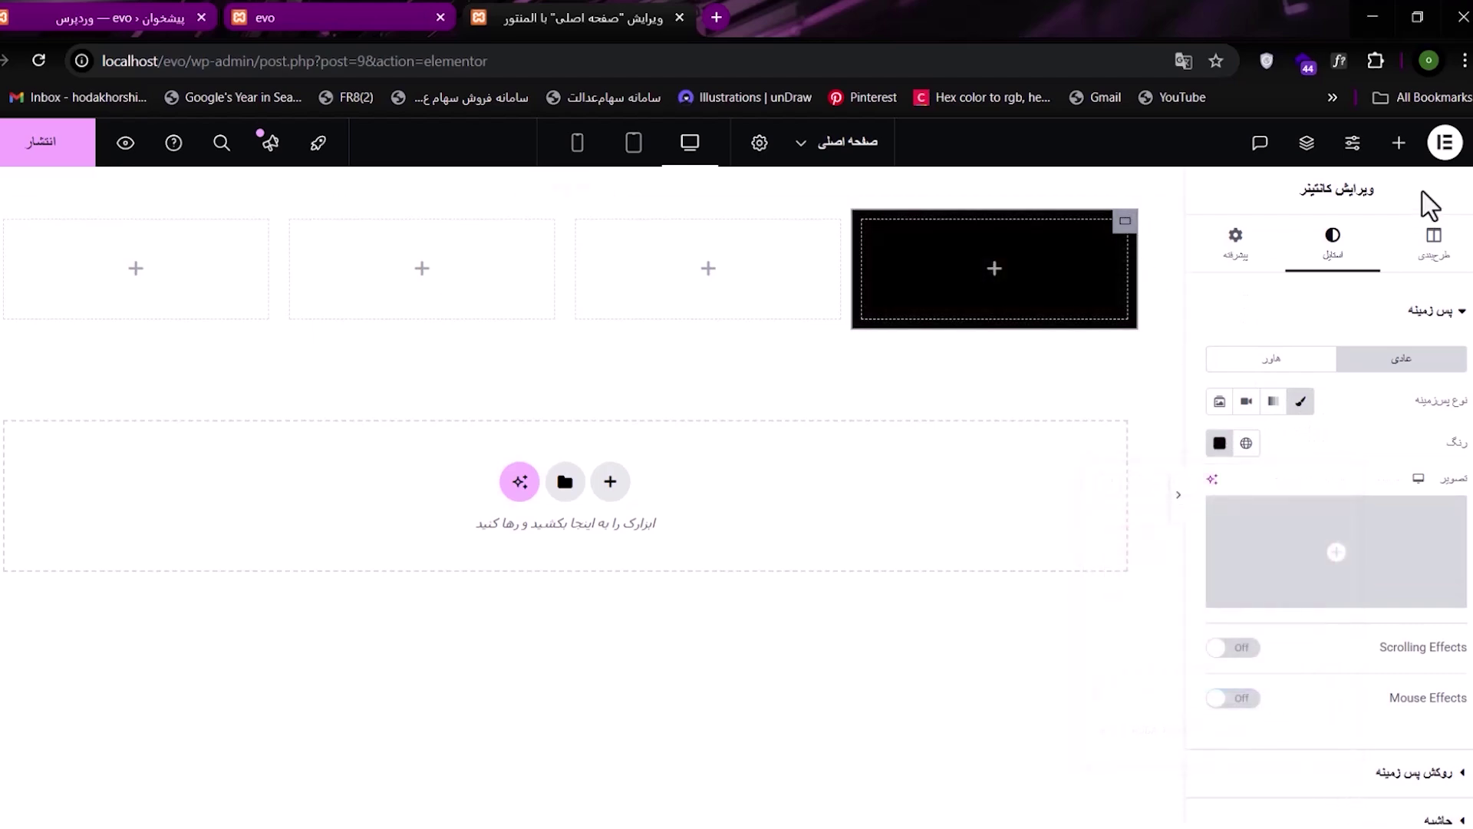
- Find the Icon widget by searching for "ico" and place it in the black column
{"action": "left_click", "coordinate": [1399, 146]}
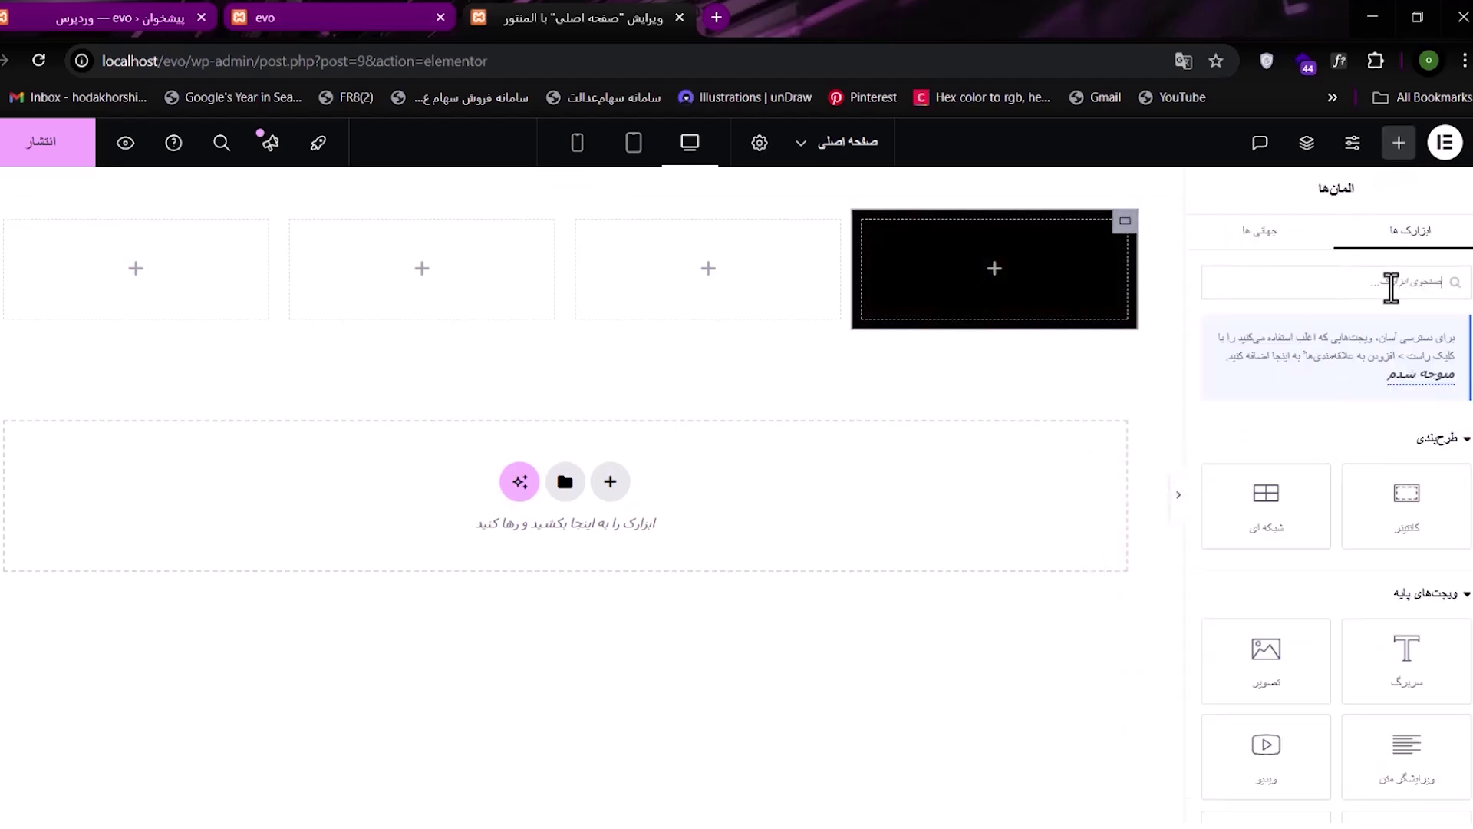
{"action": "type", "text": "ico"}
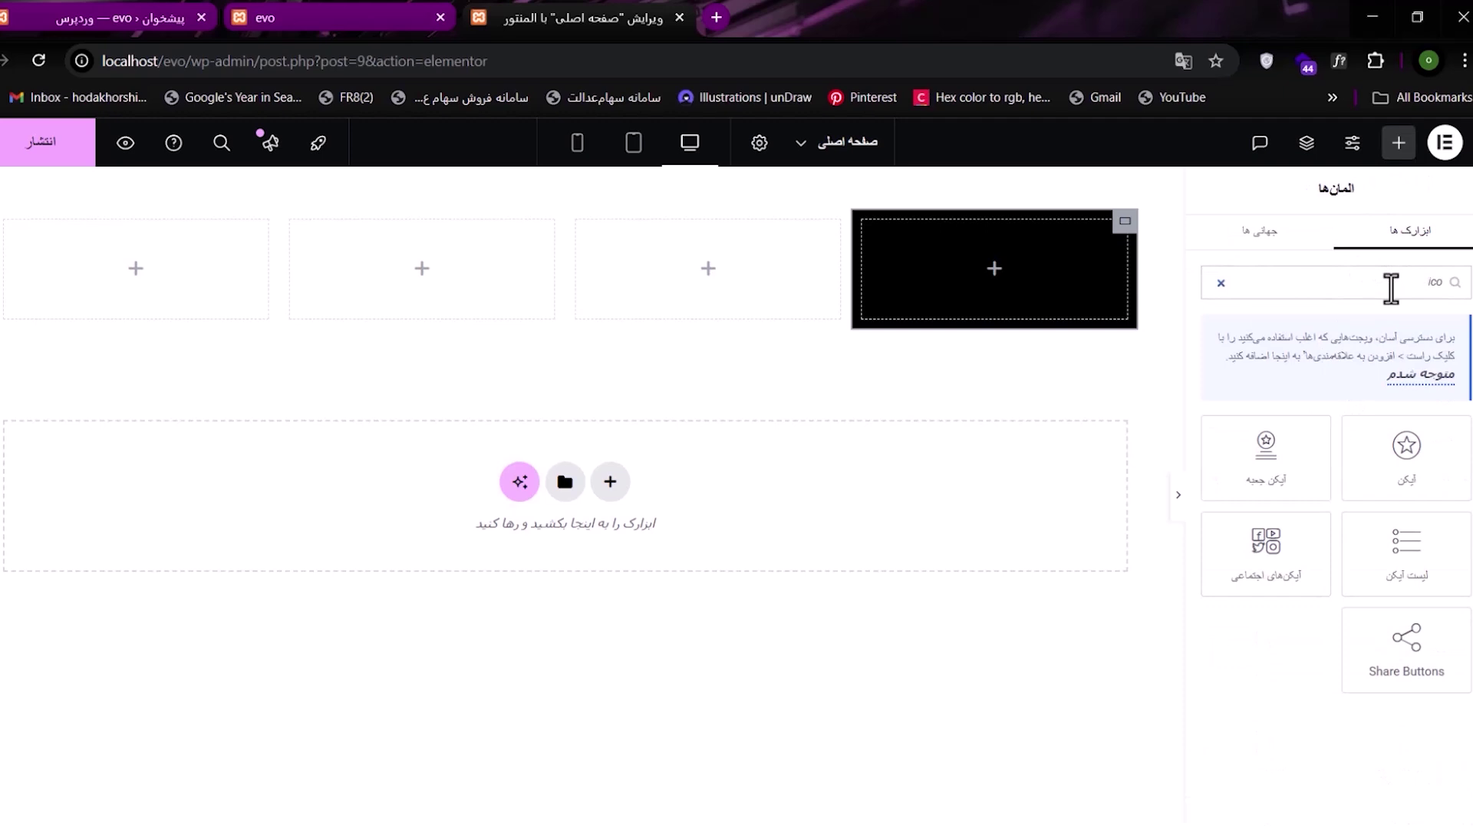
{"action": "left_click_drag", "start_coordinate": [1407, 457], "coordinate": [977, 311]}
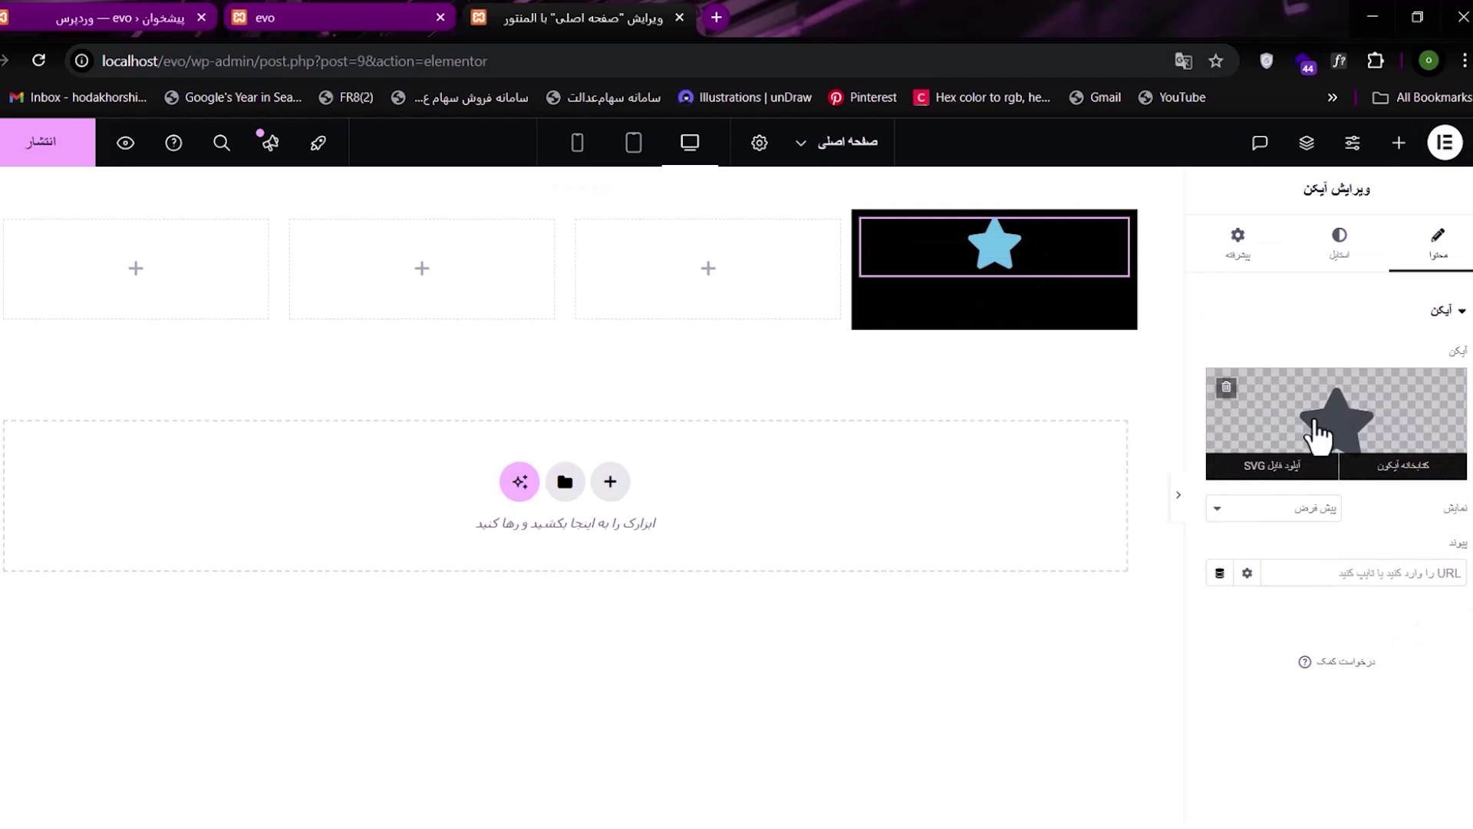
{"action": "left_click", "coordinate": [1334, 423]}
{"action": "scroll", "coordinate": [668, 461], "scroll_direction": "down", "scroll_amount": 5}
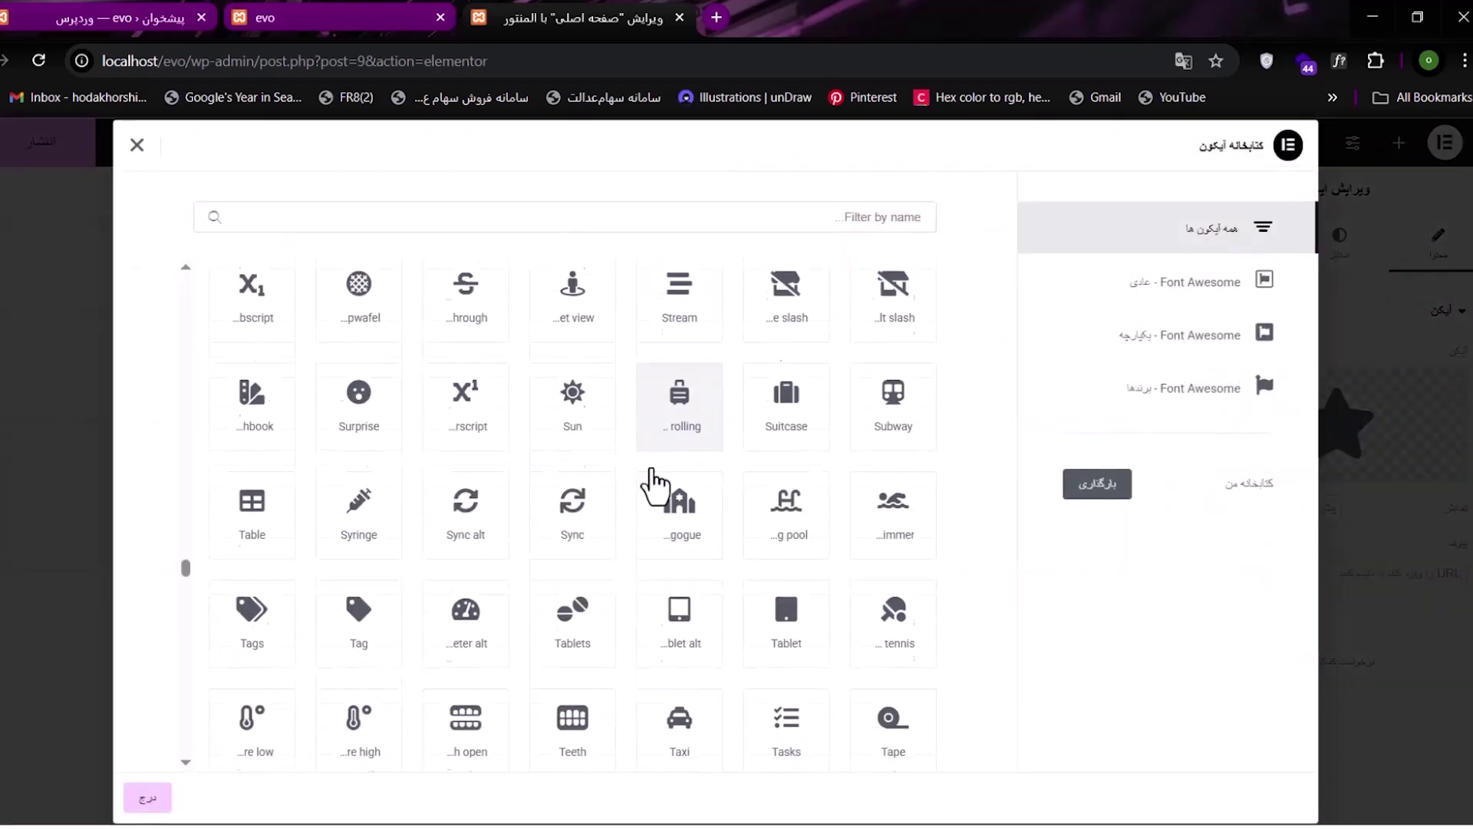
{"action": "scroll", "coordinate": [650, 486], "scroll_direction": "up", "scroll_amount": 7}
{"action": "scroll", "coordinate": [685, 414], "scroll_direction": "up", "scroll_amount": 9}
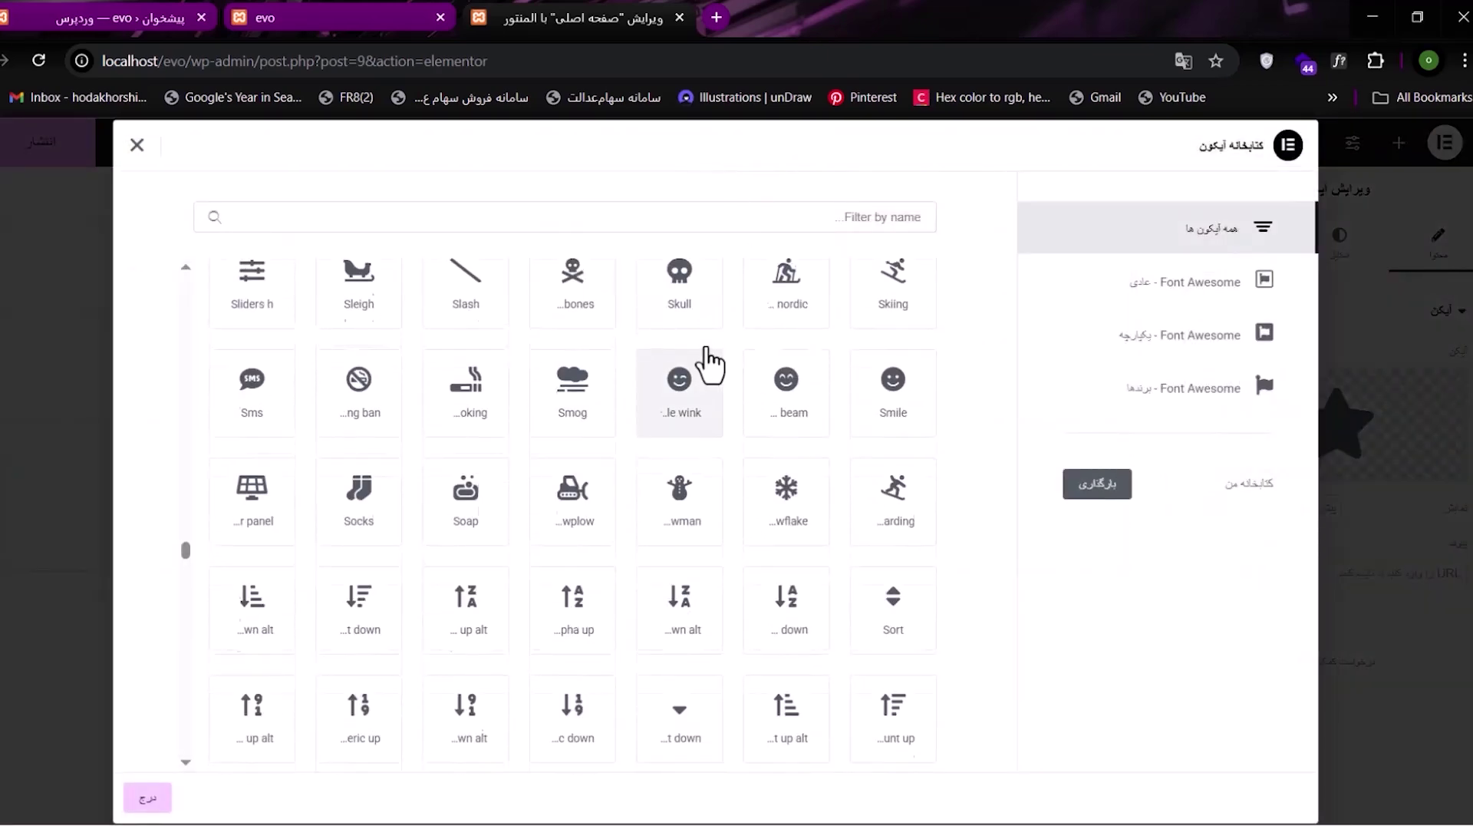
{"action": "left_click", "coordinate": [136, 145]}
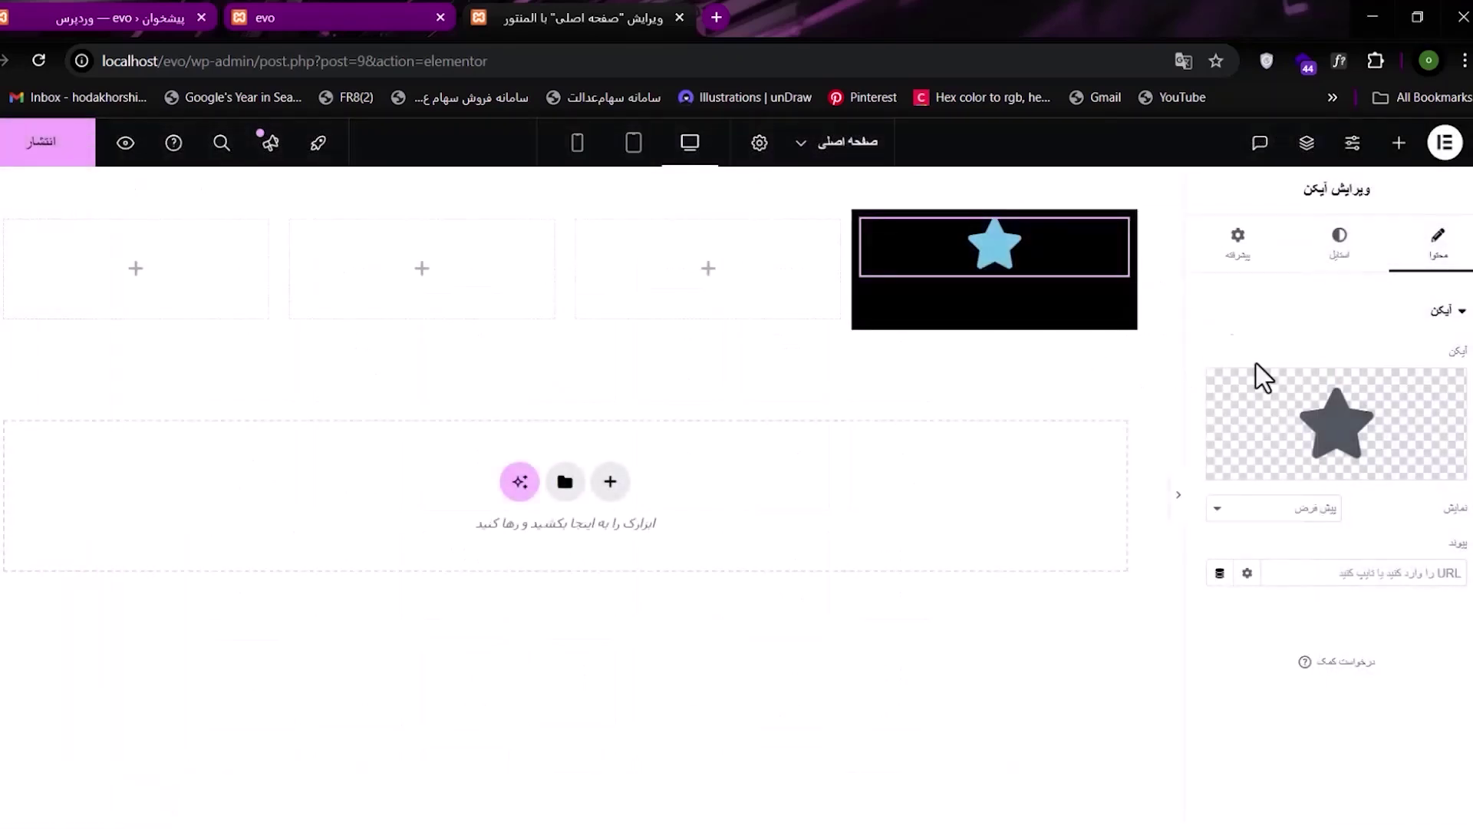
- Set the star icon's view to stacked (انباشته) and its primary colour to green #00FF77
{"action": "left_click", "coordinate": [1299, 509]}
{"action": "left_click", "coordinate": [1274, 560]}
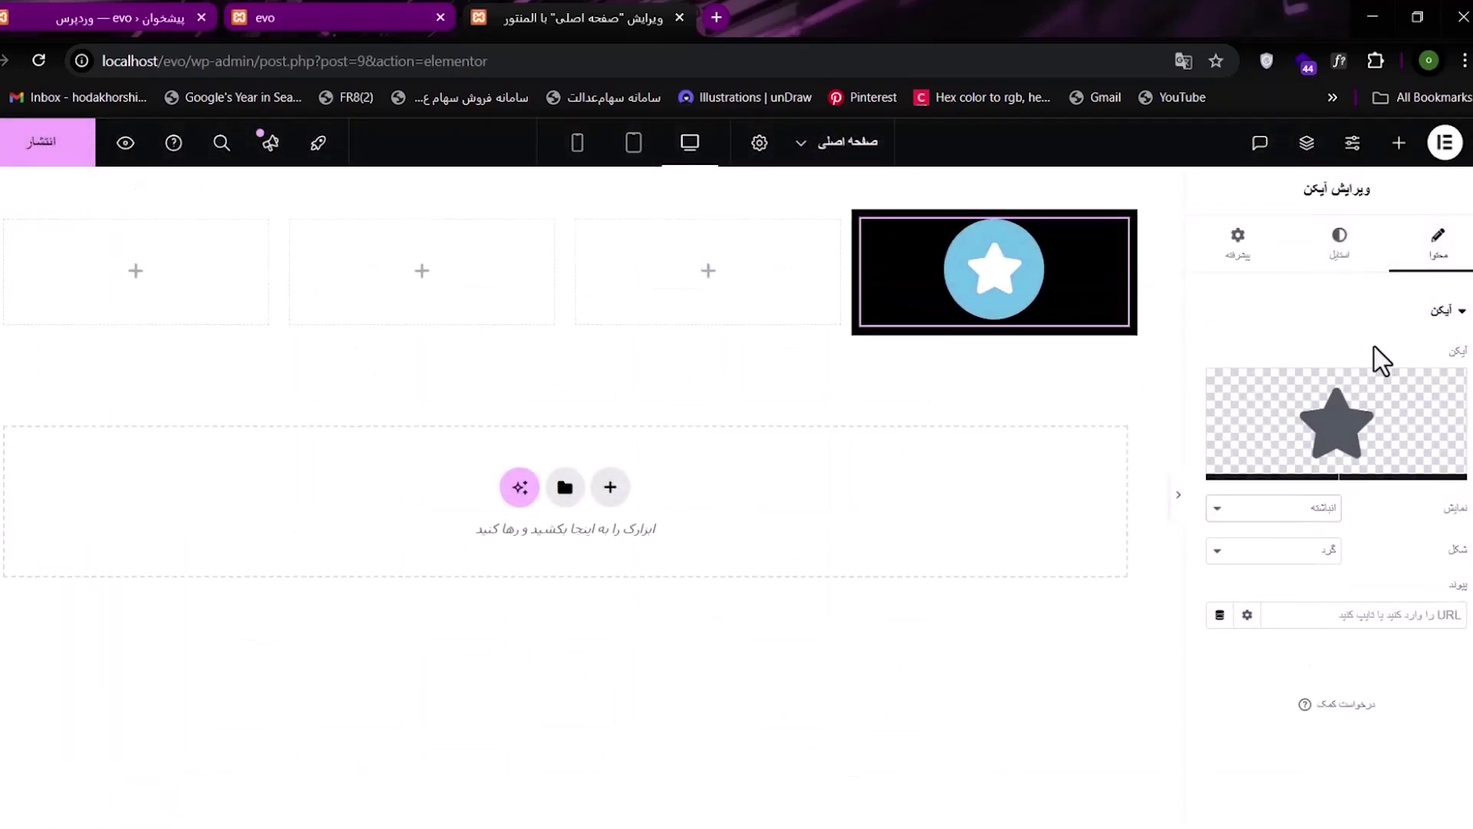
{"action": "left_click", "coordinate": [1357, 257]}
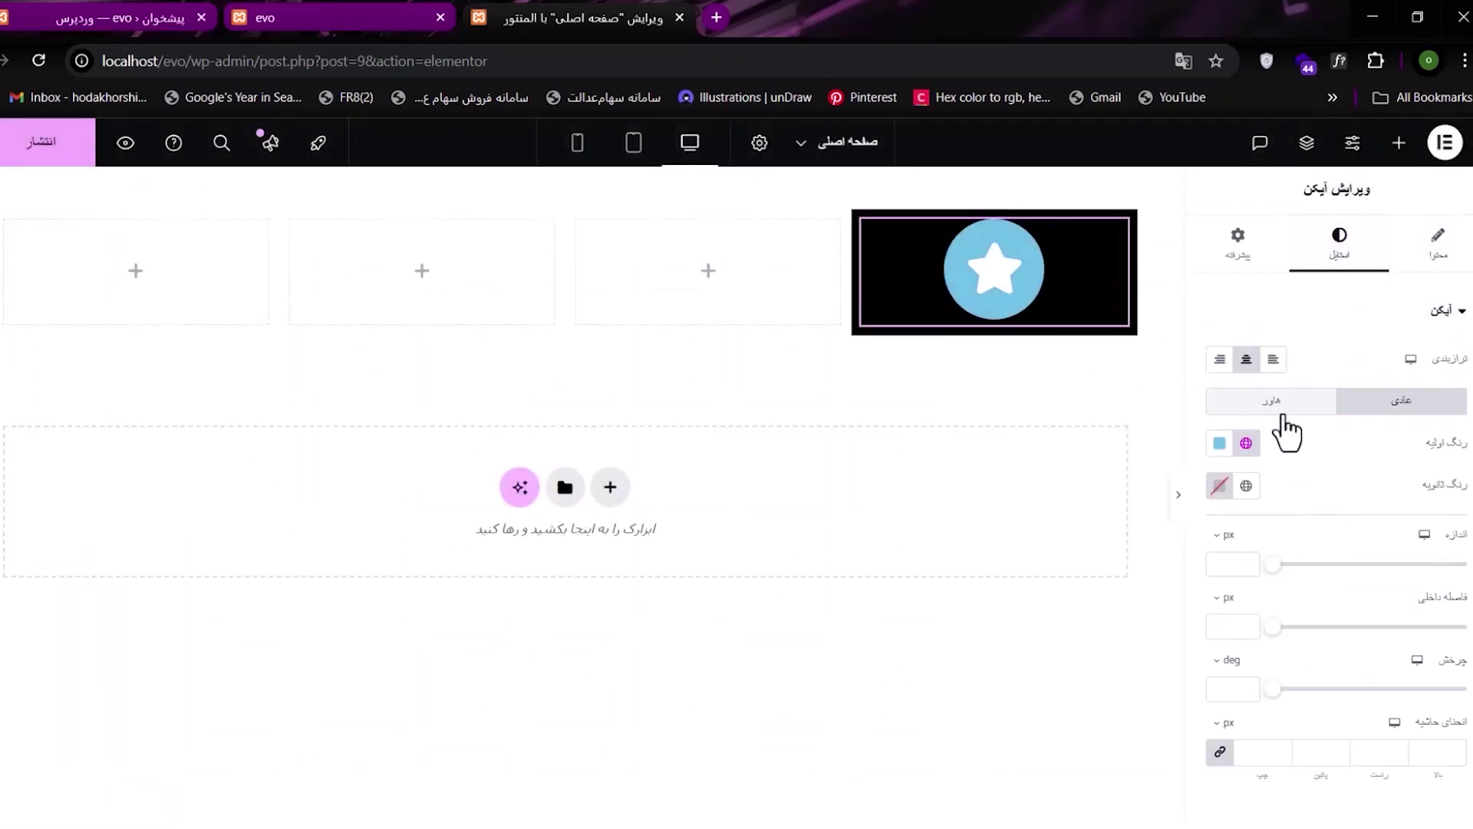
{"action": "left_click", "coordinate": [1247, 444]}
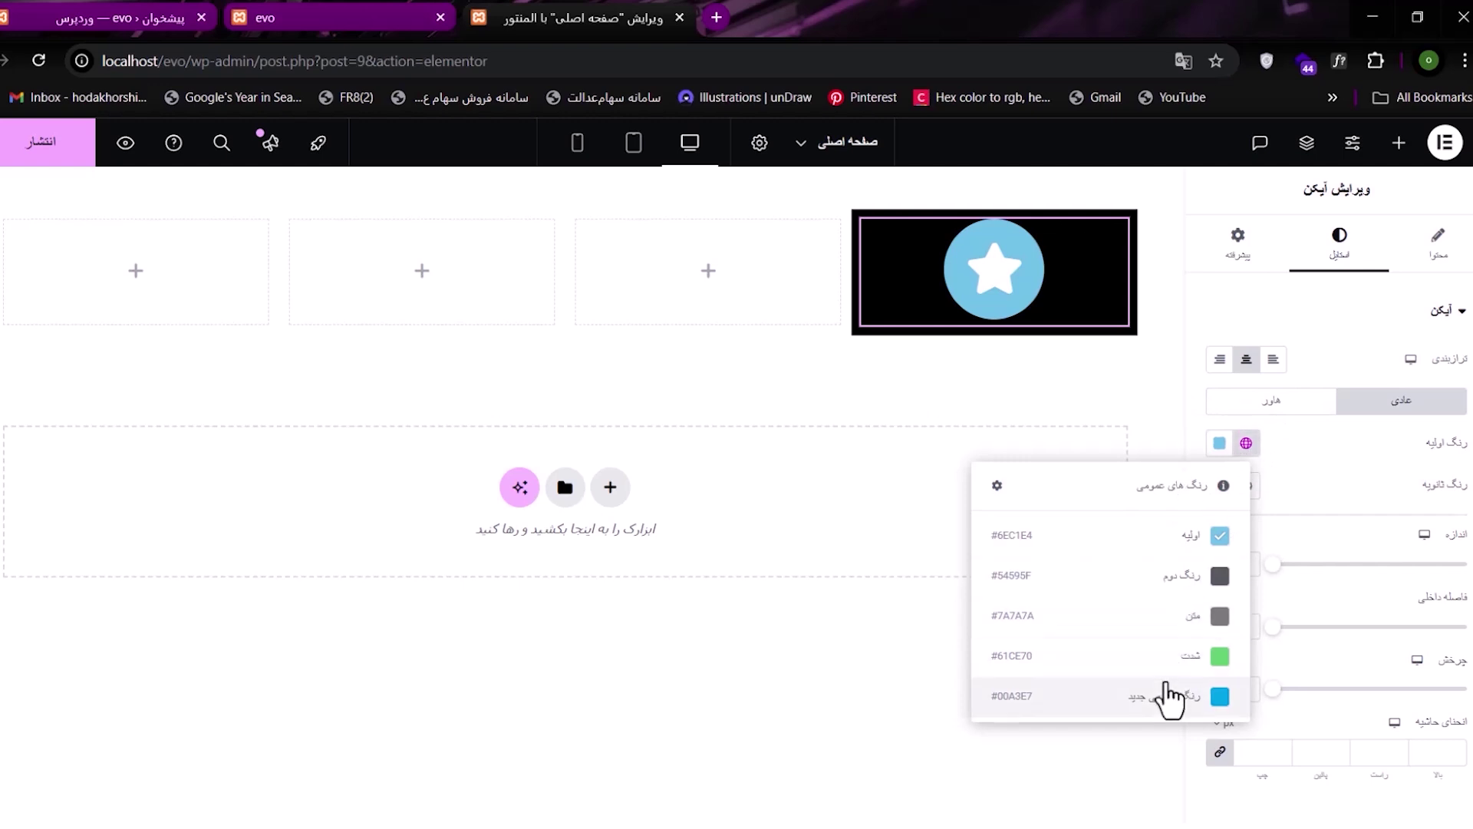
{"action": "left_click", "coordinate": [1220, 443]}
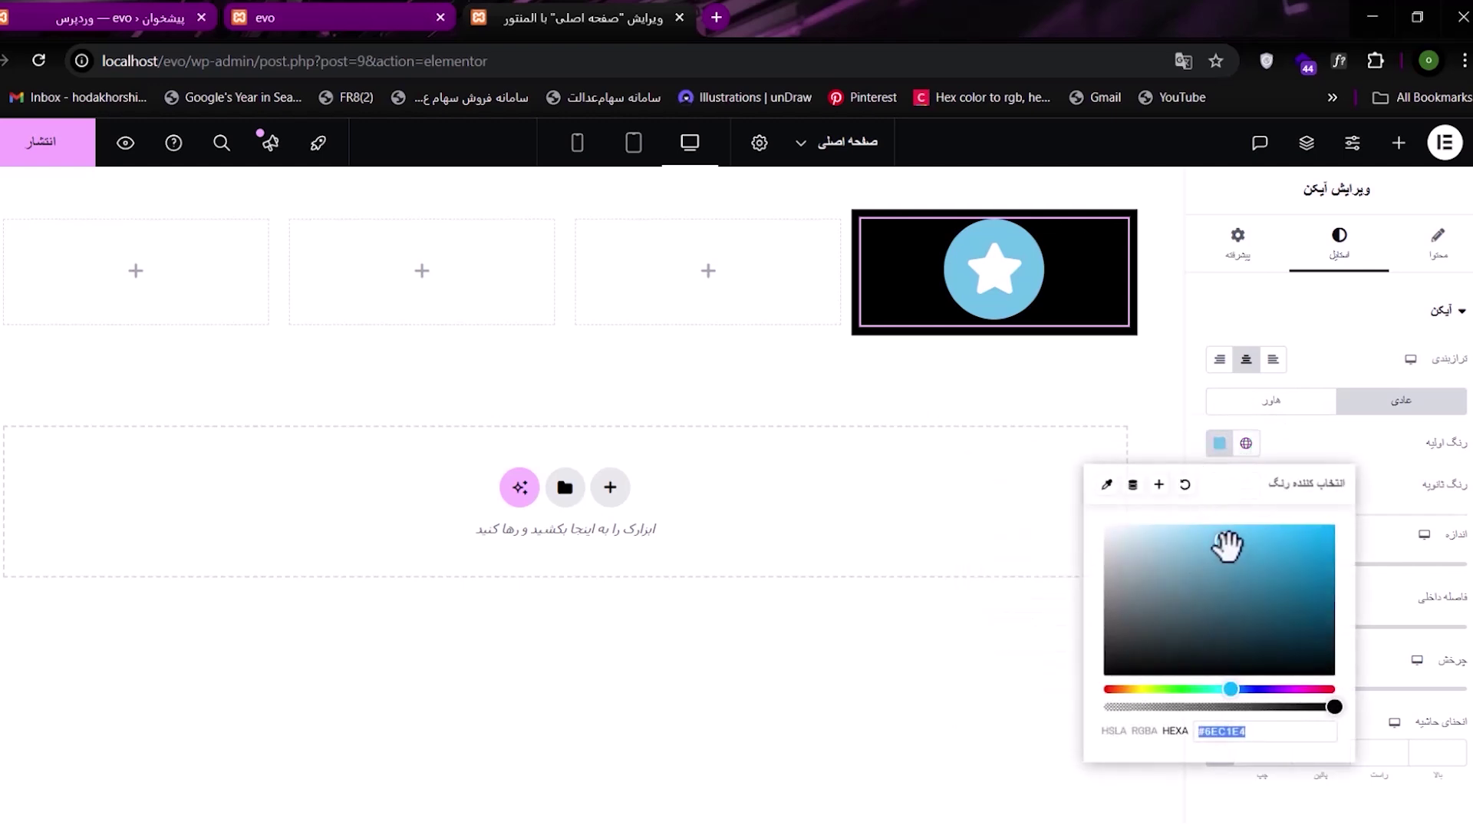
{"action": "left_click_drag", "start_coordinate": [1227, 546], "coordinate": [1354, 469]}
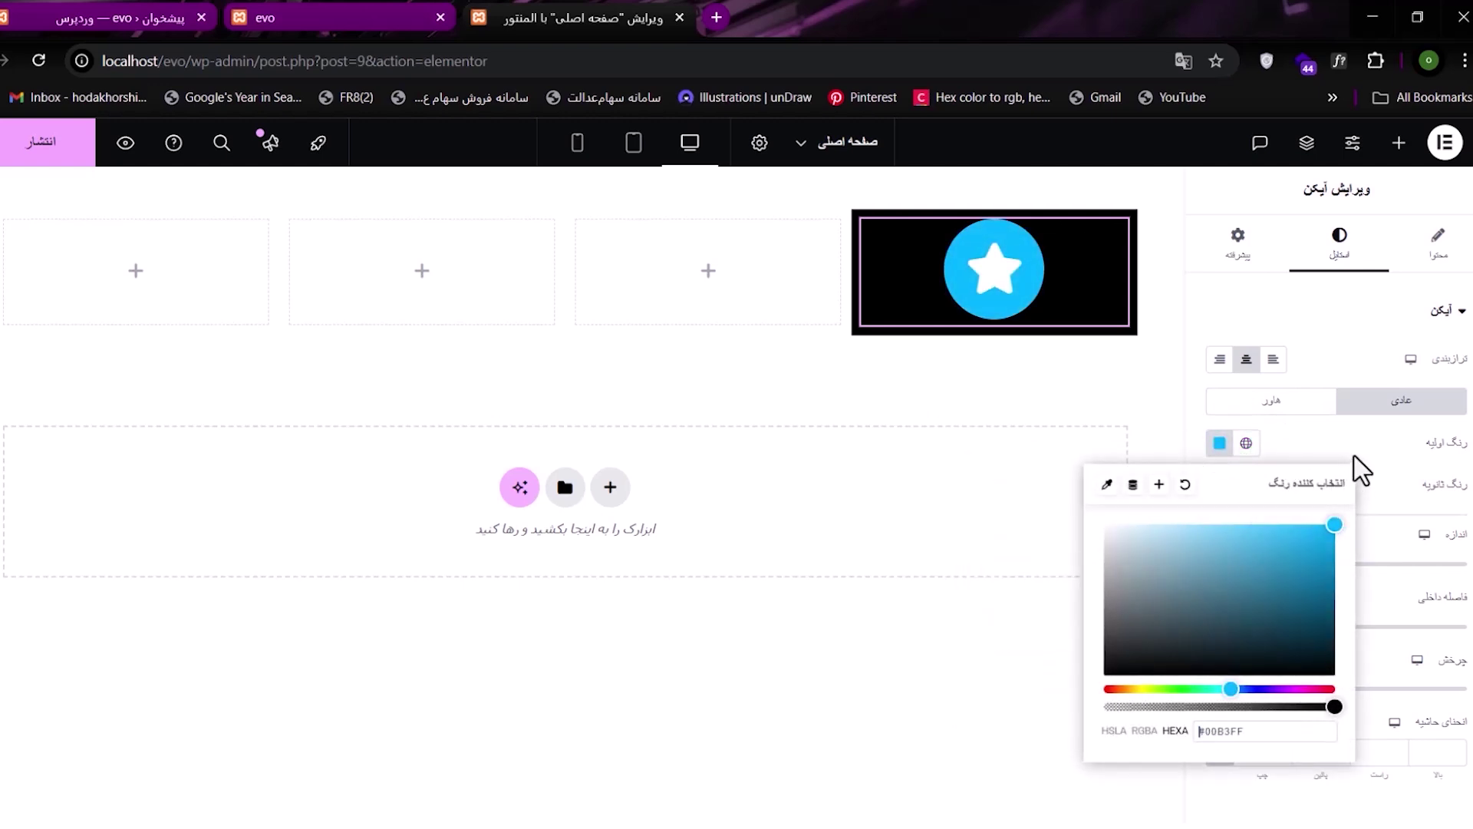
{"action": "left_click_drag", "start_coordinate": [1226, 688], "coordinate": [1178, 693]}
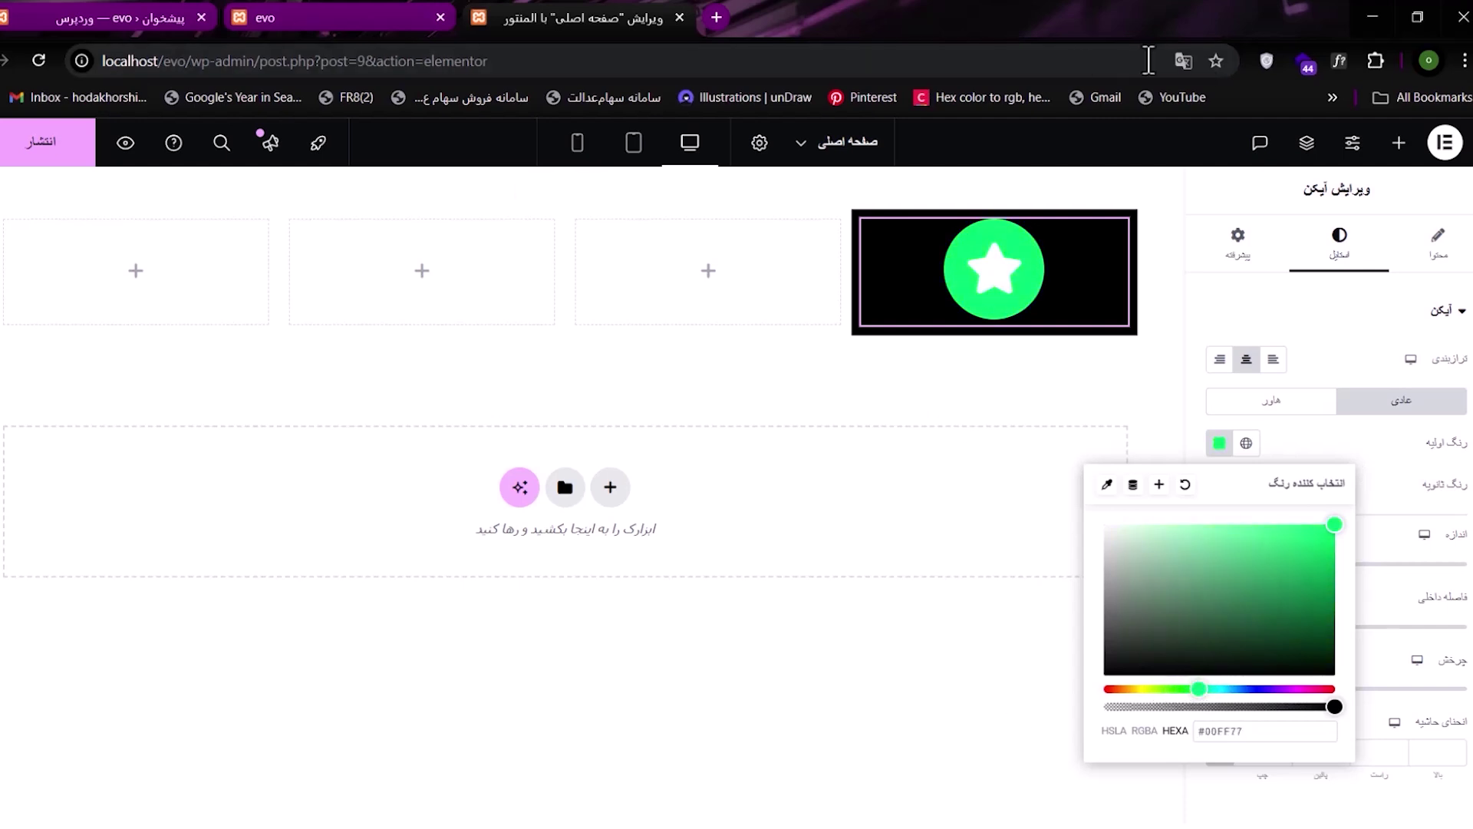
{"action": "left_click", "coordinate": [1333, 315]}
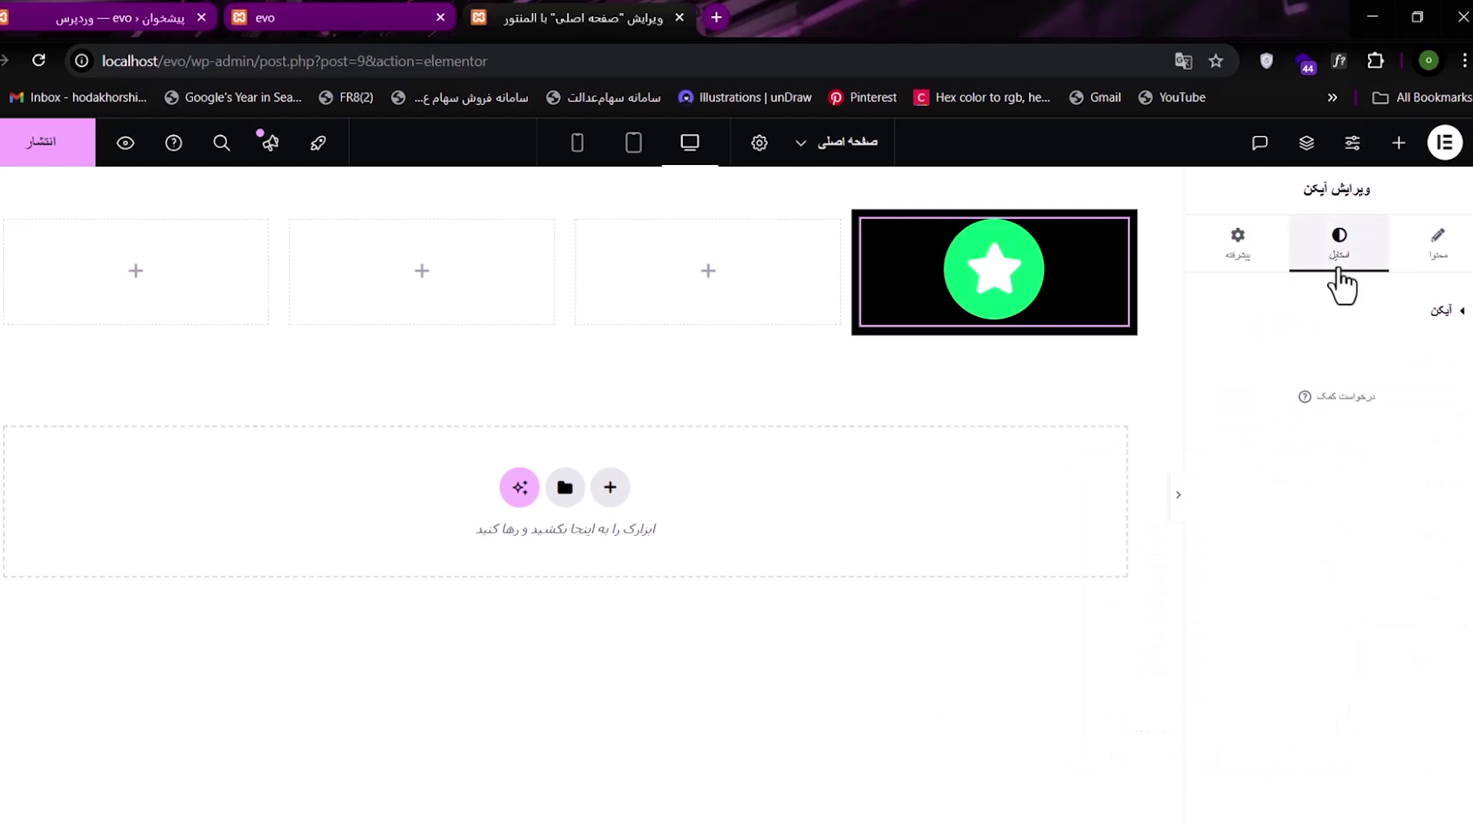
{"action": "left_click", "coordinate": [1360, 309]}
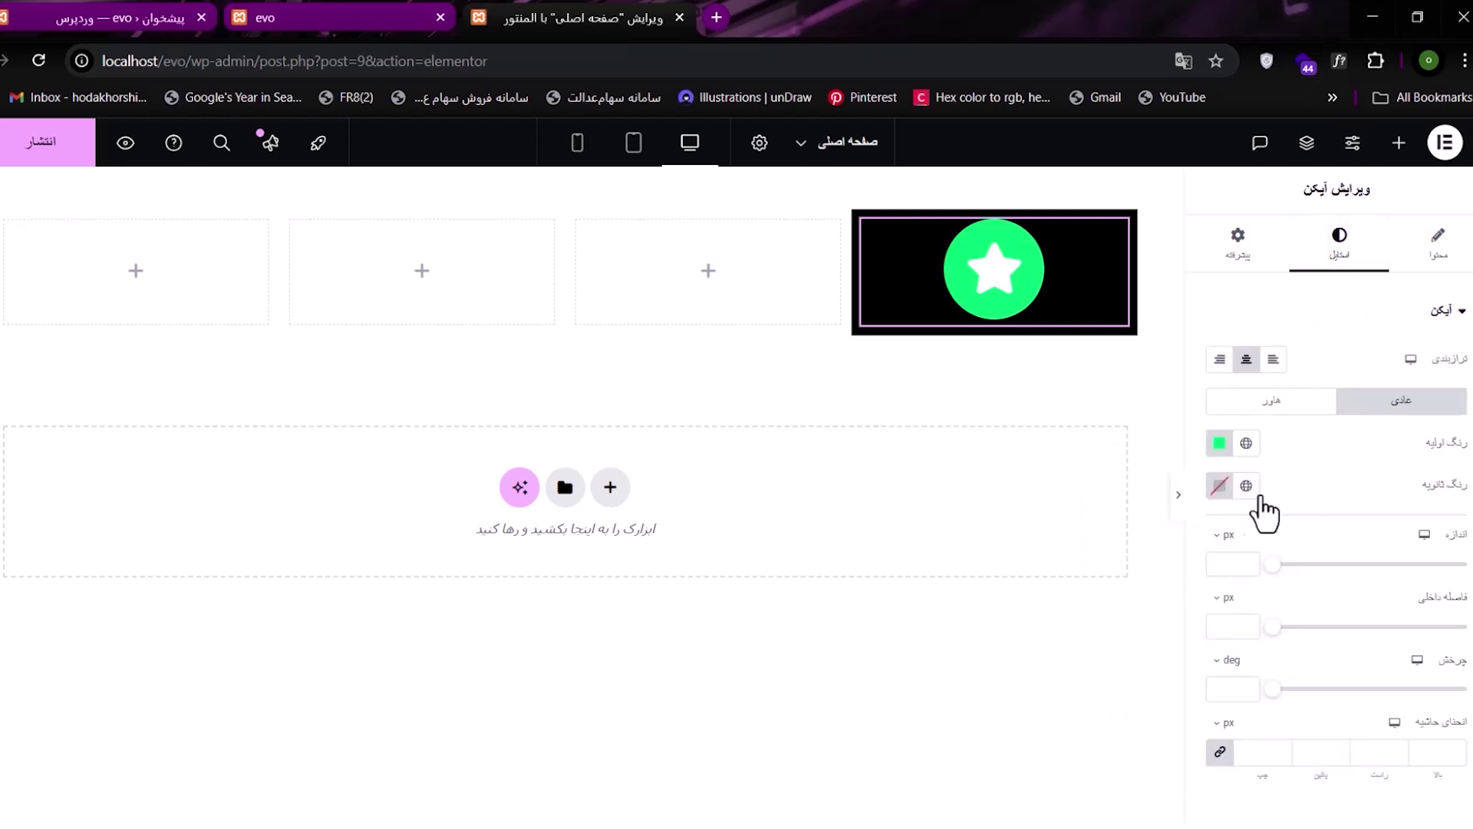
- Set the star icon's secondary colour to white
{"action": "scroll", "coordinate": [1247, 491], "scroll_direction": "down", "scroll_amount": 1}
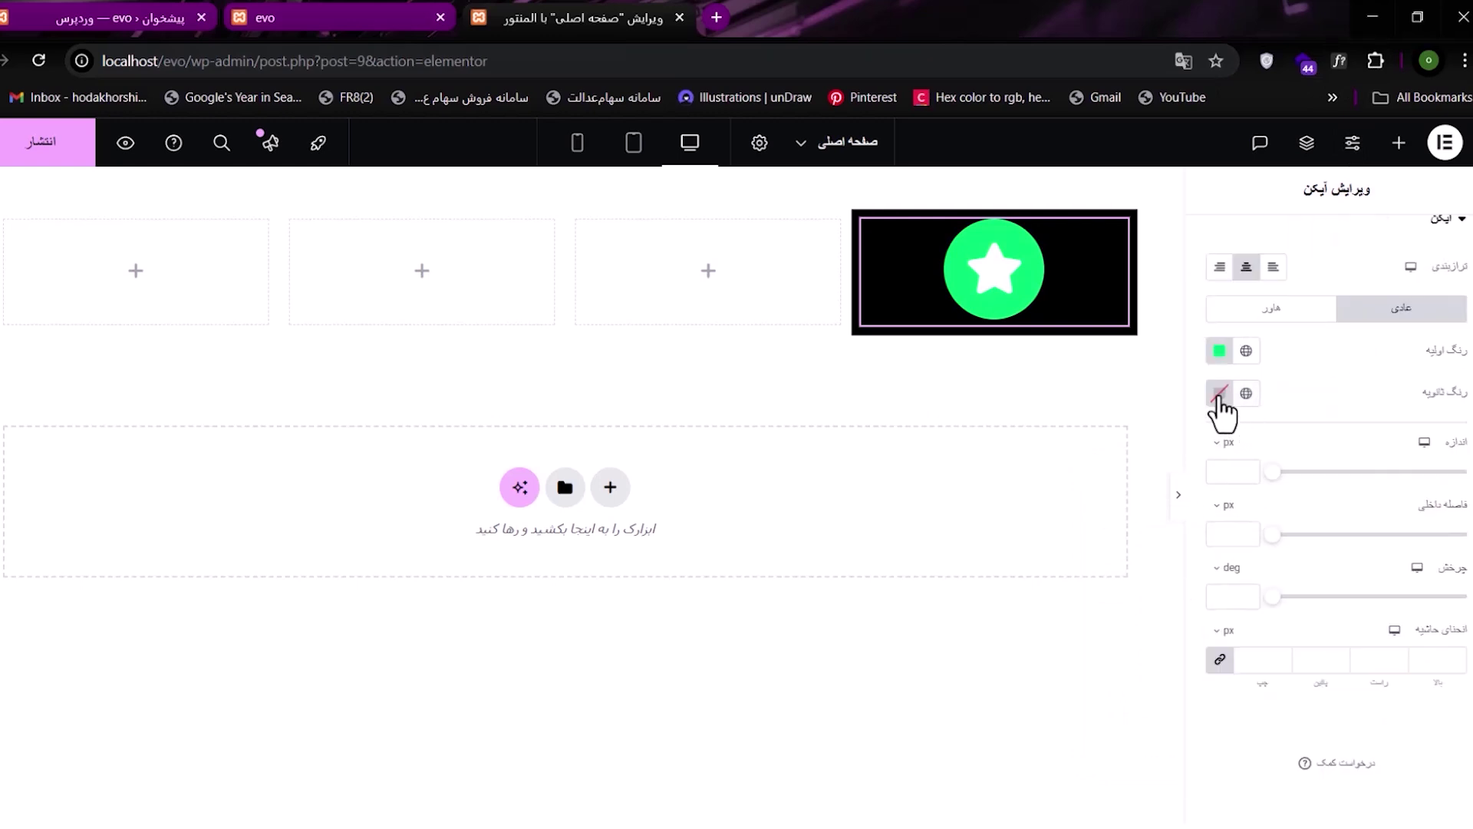
{"action": "left_click", "coordinate": [1220, 392]}
{"action": "left_click_drag", "start_coordinate": [1236, 499], "coordinate": [1308, 624]}
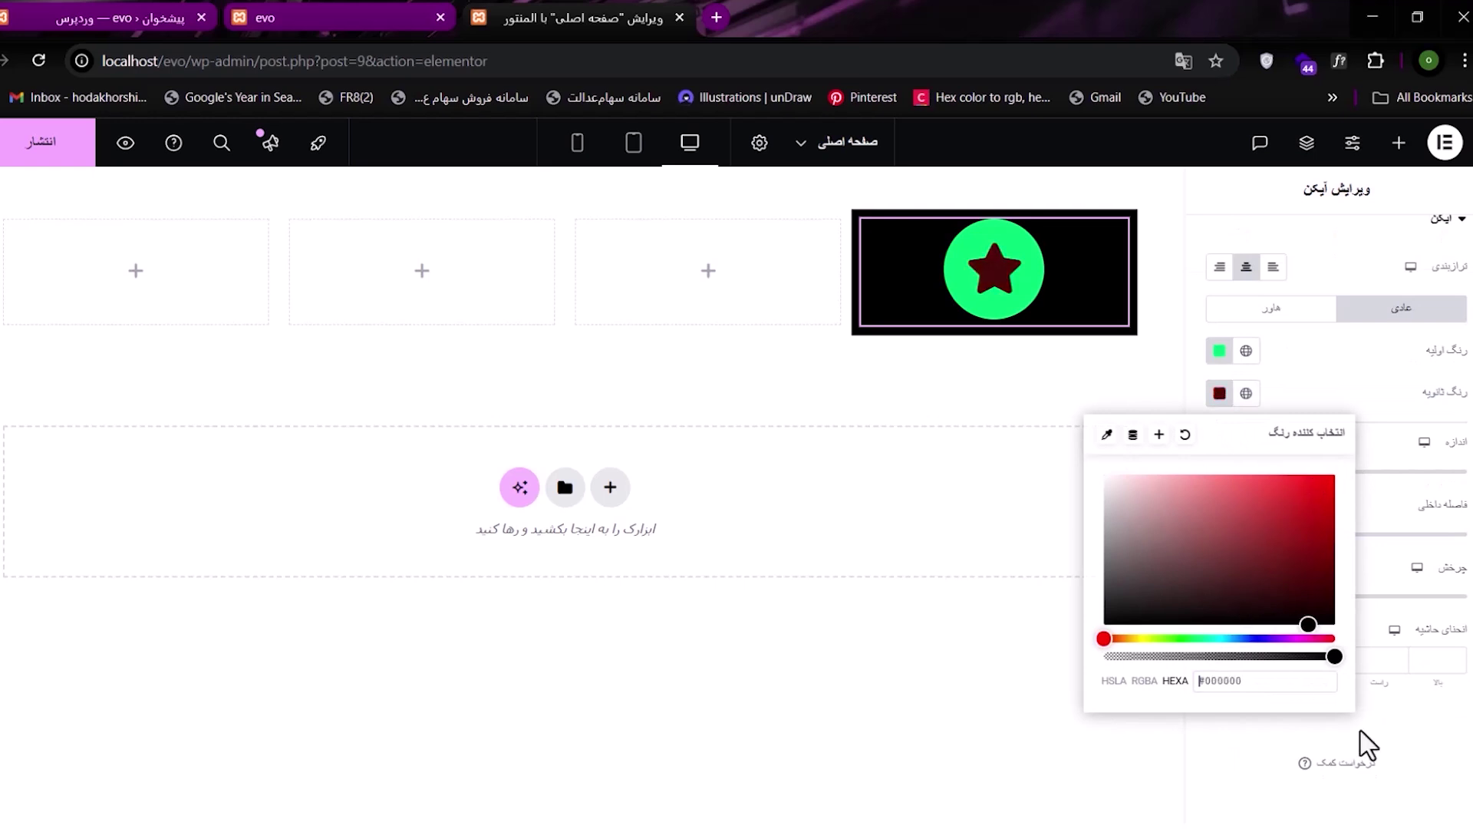
{"action": "left_click_drag", "start_coordinate": [1368, 745], "coordinate": [1369, 745]}
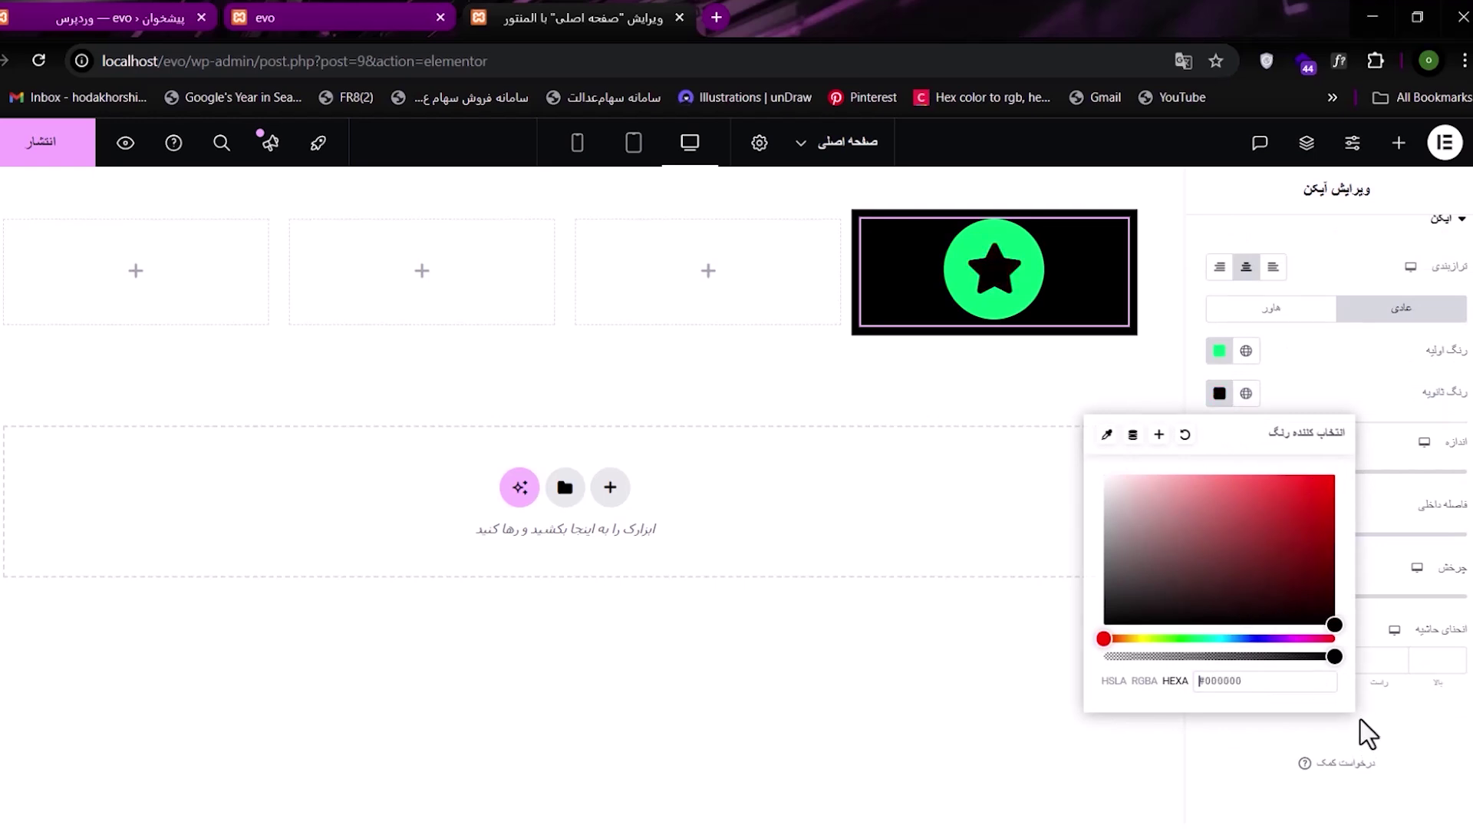
{"action": "left_click_drag", "start_coordinate": [1339, 627], "coordinate": [1131, 460]}
{"action": "left_click", "coordinate": [956, 249]}
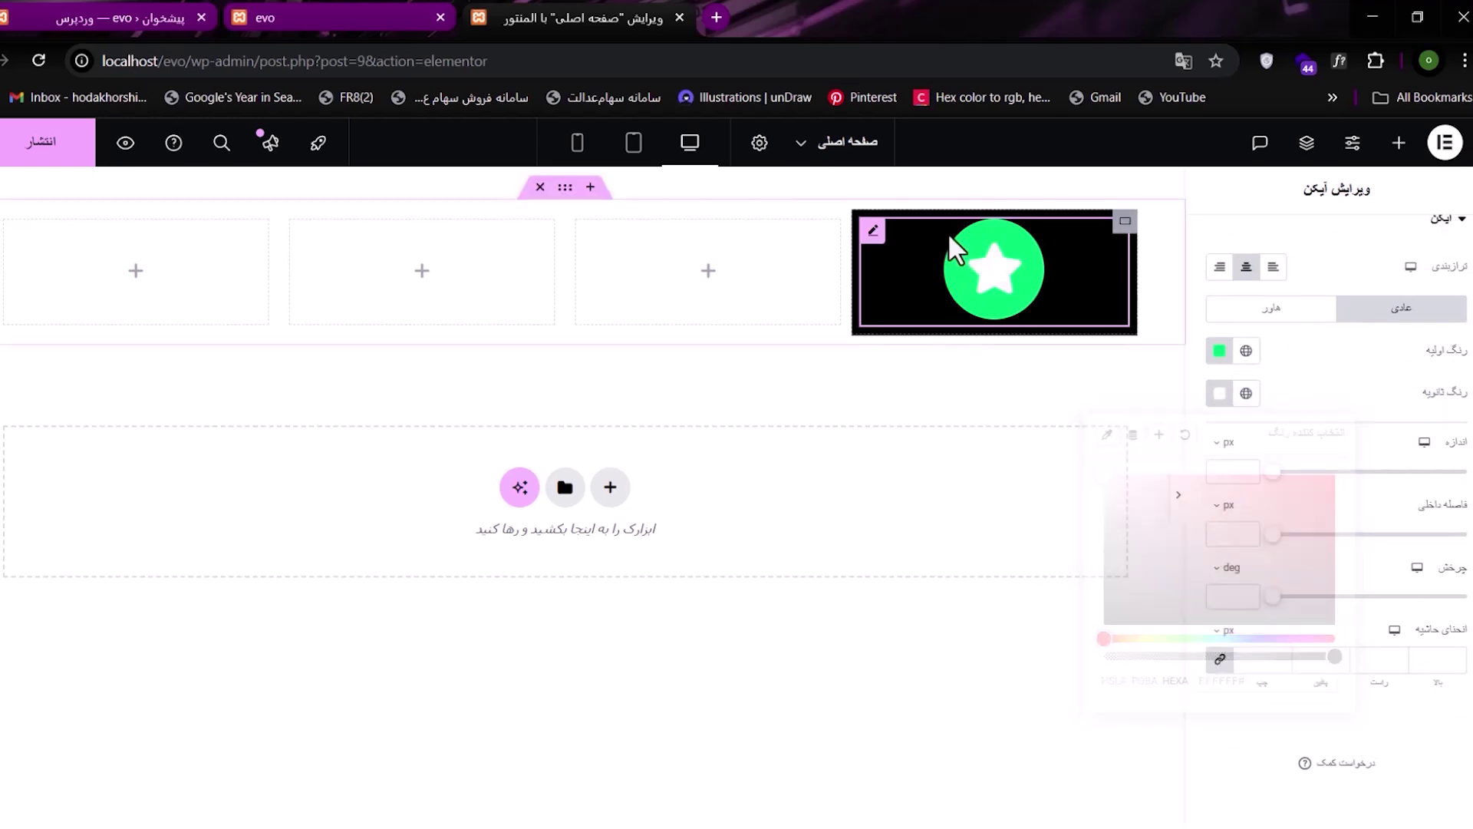
{"action": "left_click", "coordinate": [1219, 393]}
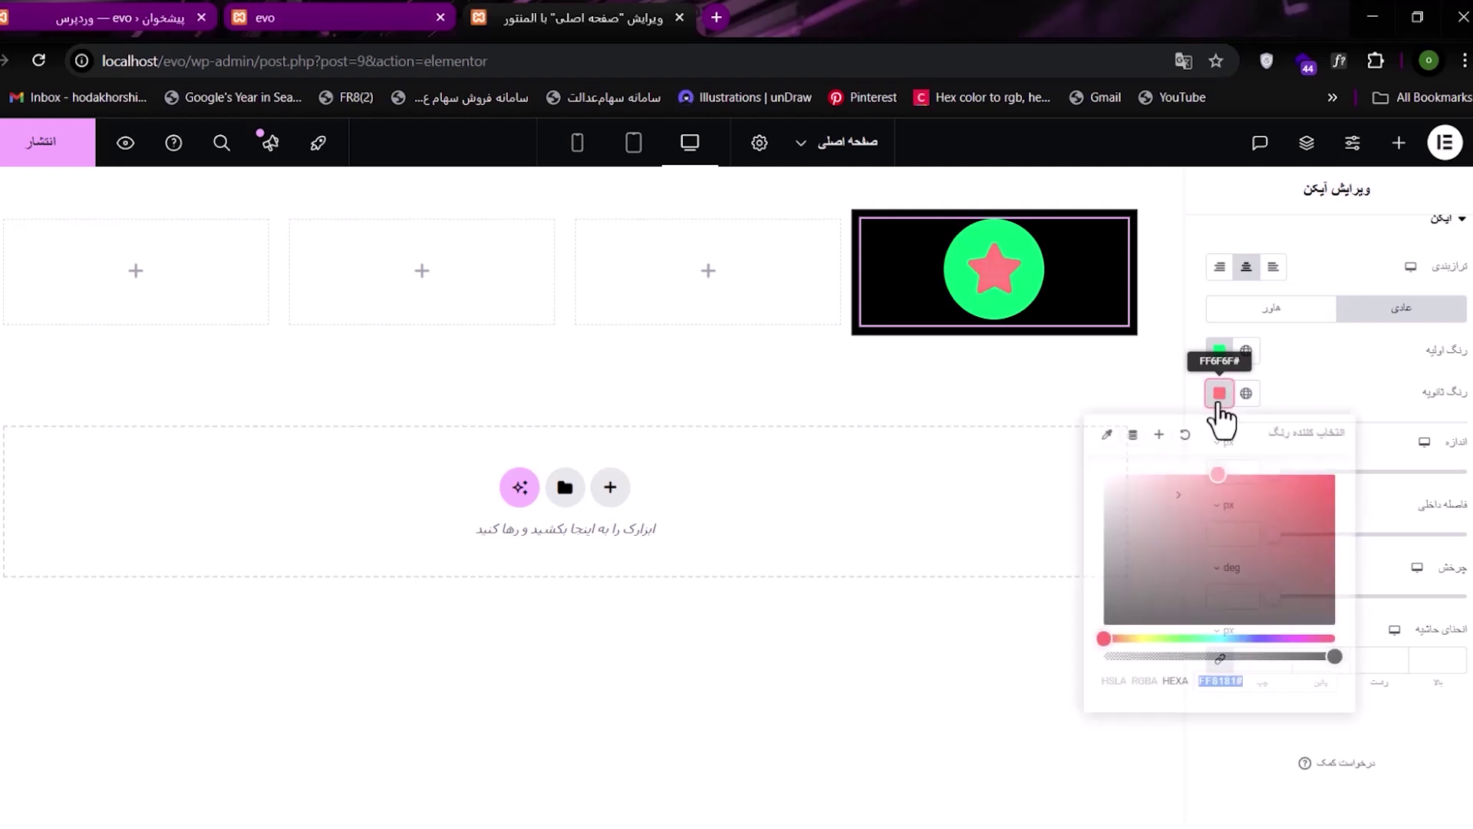
{"action": "type", "text": "whit"}
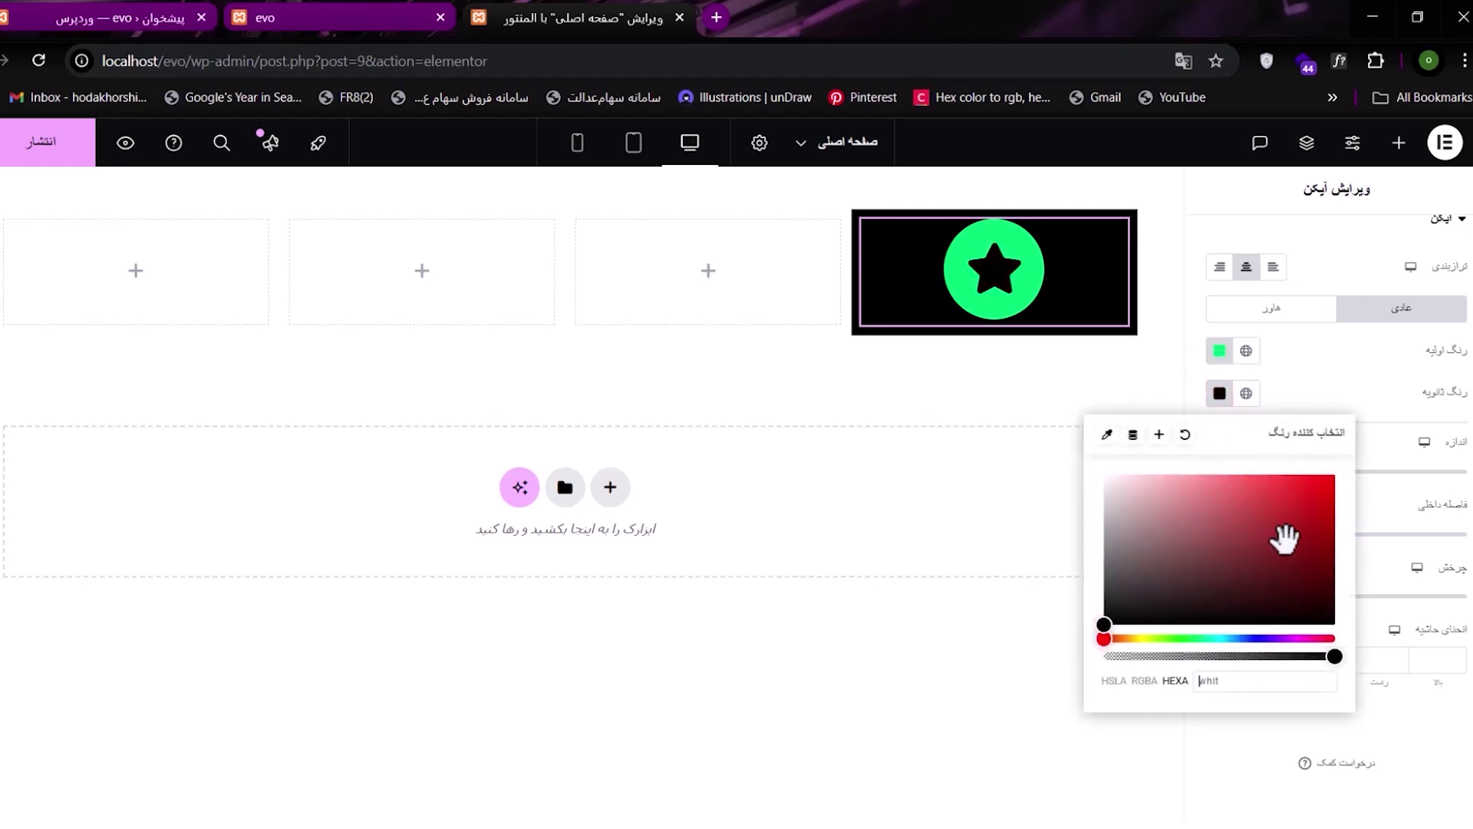
{"action": "type", "text": "e"}
{"action": "left_click", "coordinate": [1374, 397]}
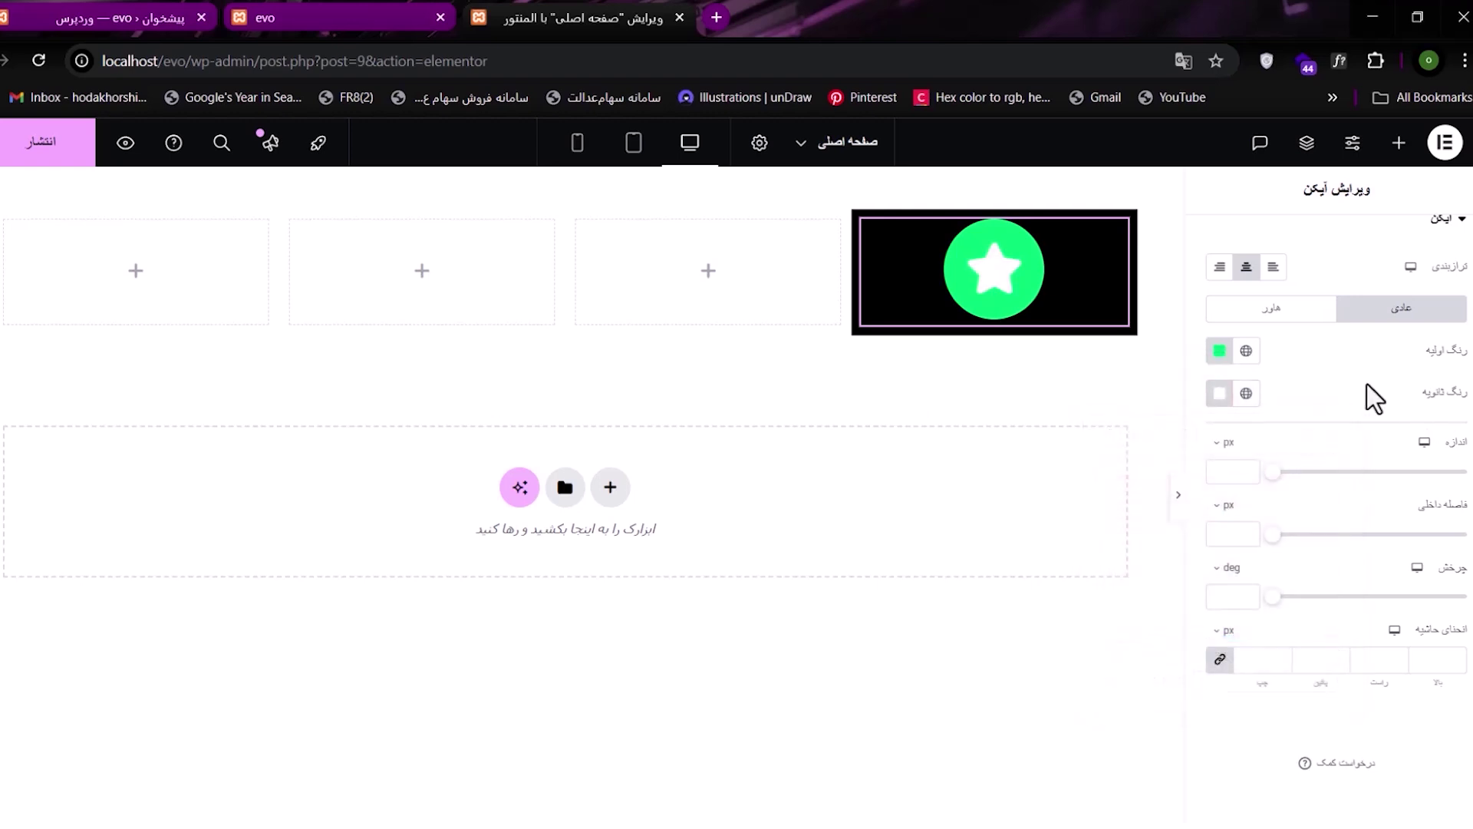
- Set the star icon's size to 39 px and align it to the right within its column
{"action": "left_click_drag", "start_coordinate": [1268, 468], "coordinate": [1295, 482]}
{"action": "left_click", "coordinate": [1219, 267]}
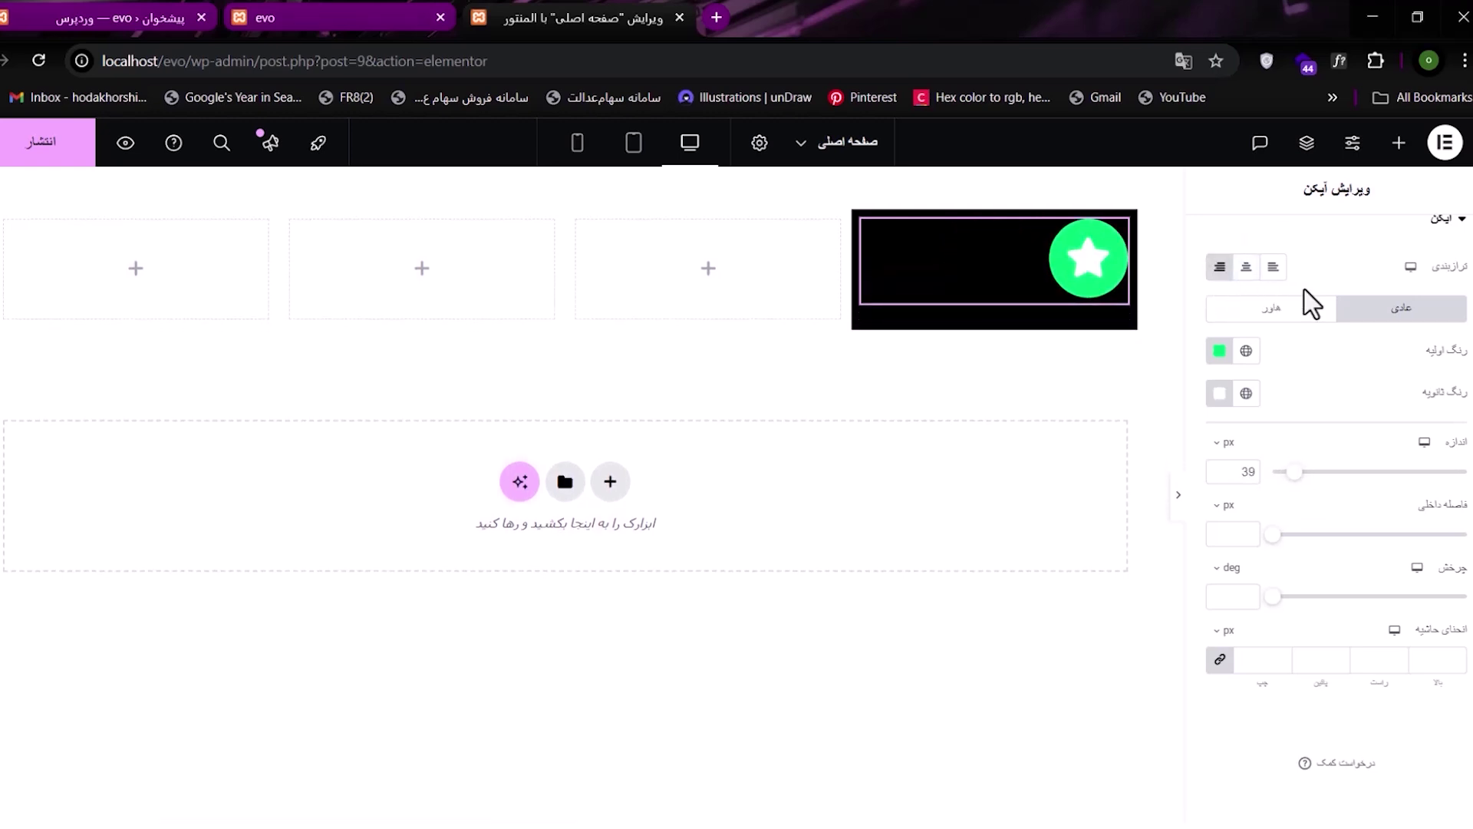
- Add a heading below the star icon in the black column with the text "طراحی وبسایت"
{"action": "left_click", "coordinate": [1397, 145]}
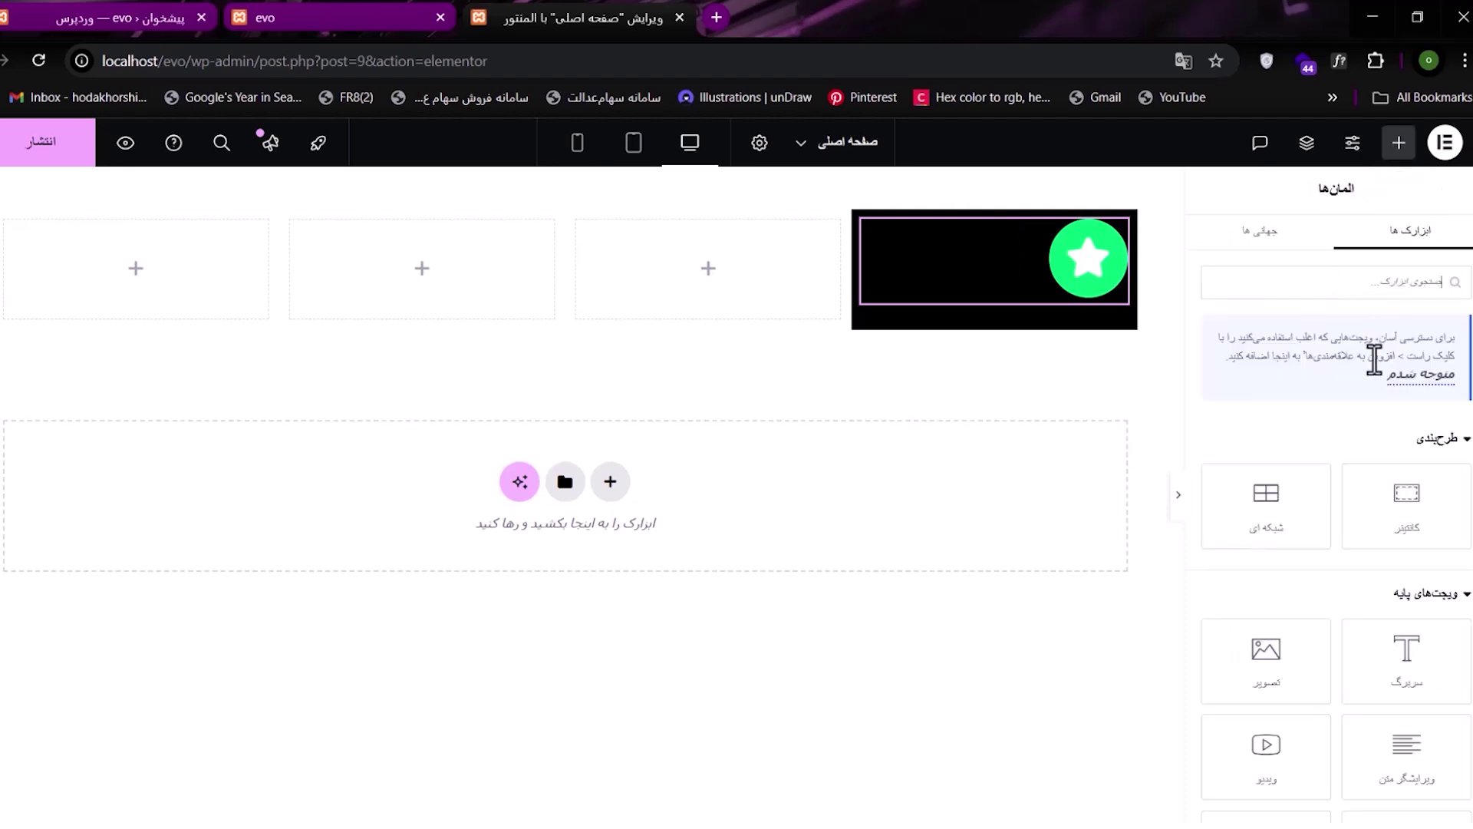
{"action": "left_click_drag", "start_coordinate": [1368, 614], "coordinate": [1102, 299]}
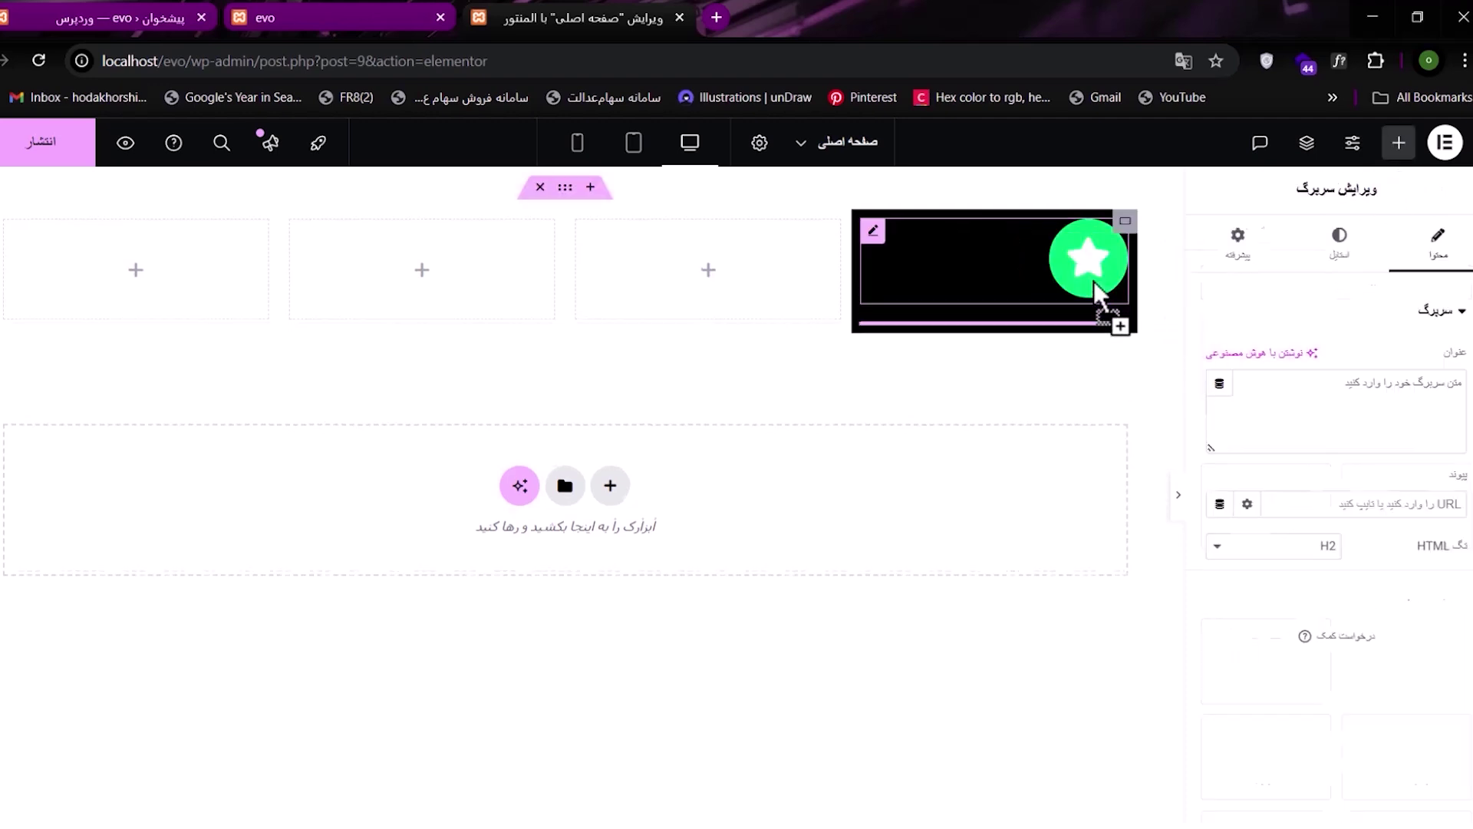
{"action": "left_click_drag", "start_coordinate": [1320, 383], "coordinate": [1437, 384]}
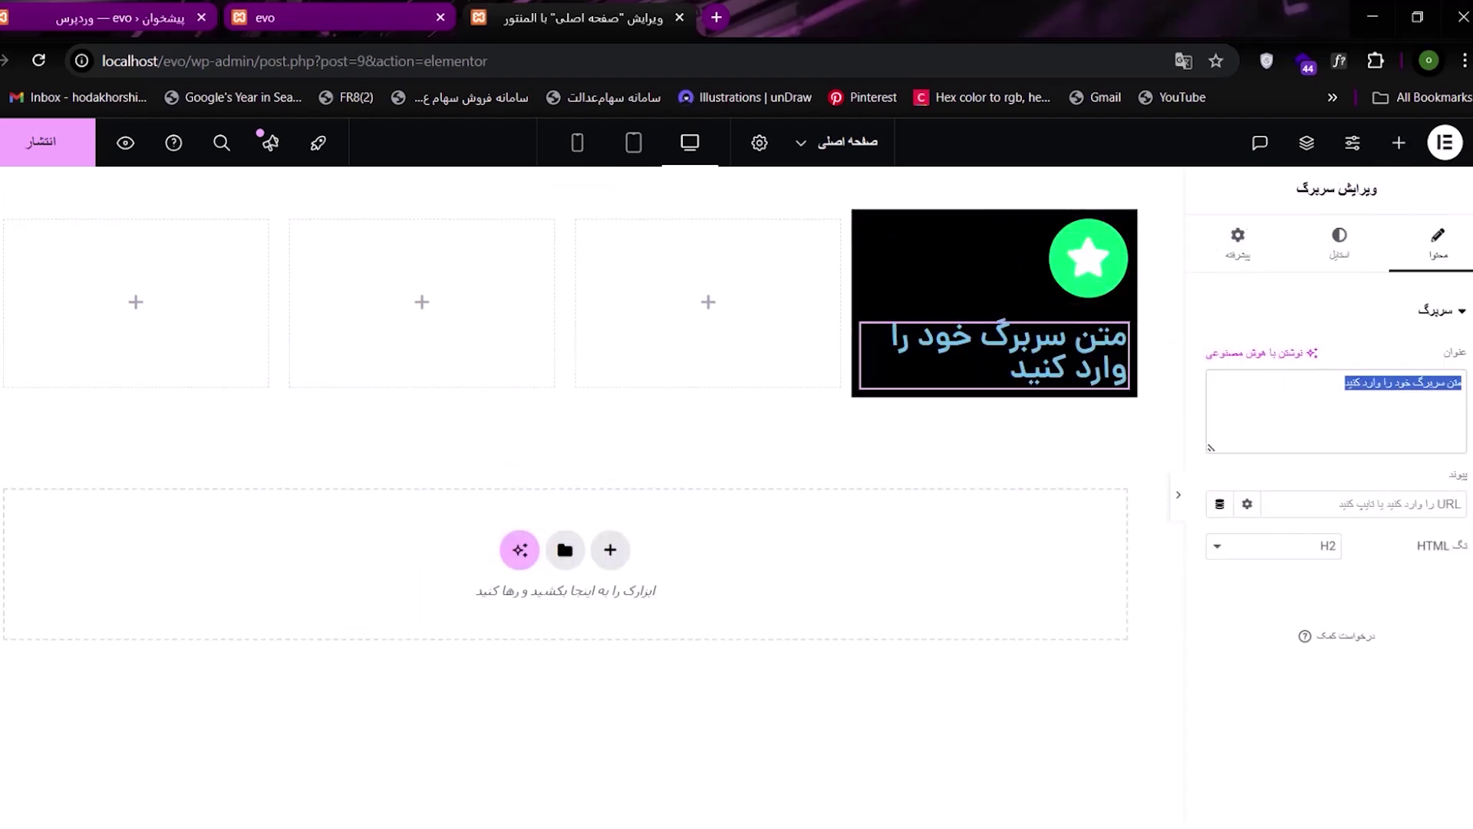
{"action": "type", "text": "x"}
{"action": "key", "text": "BackSpace"}
{"action": "key", "text": "BackSpace"}
{"action": "key", "text": "BackSpace"}
{"action": "key", "text": "BackSpace"}
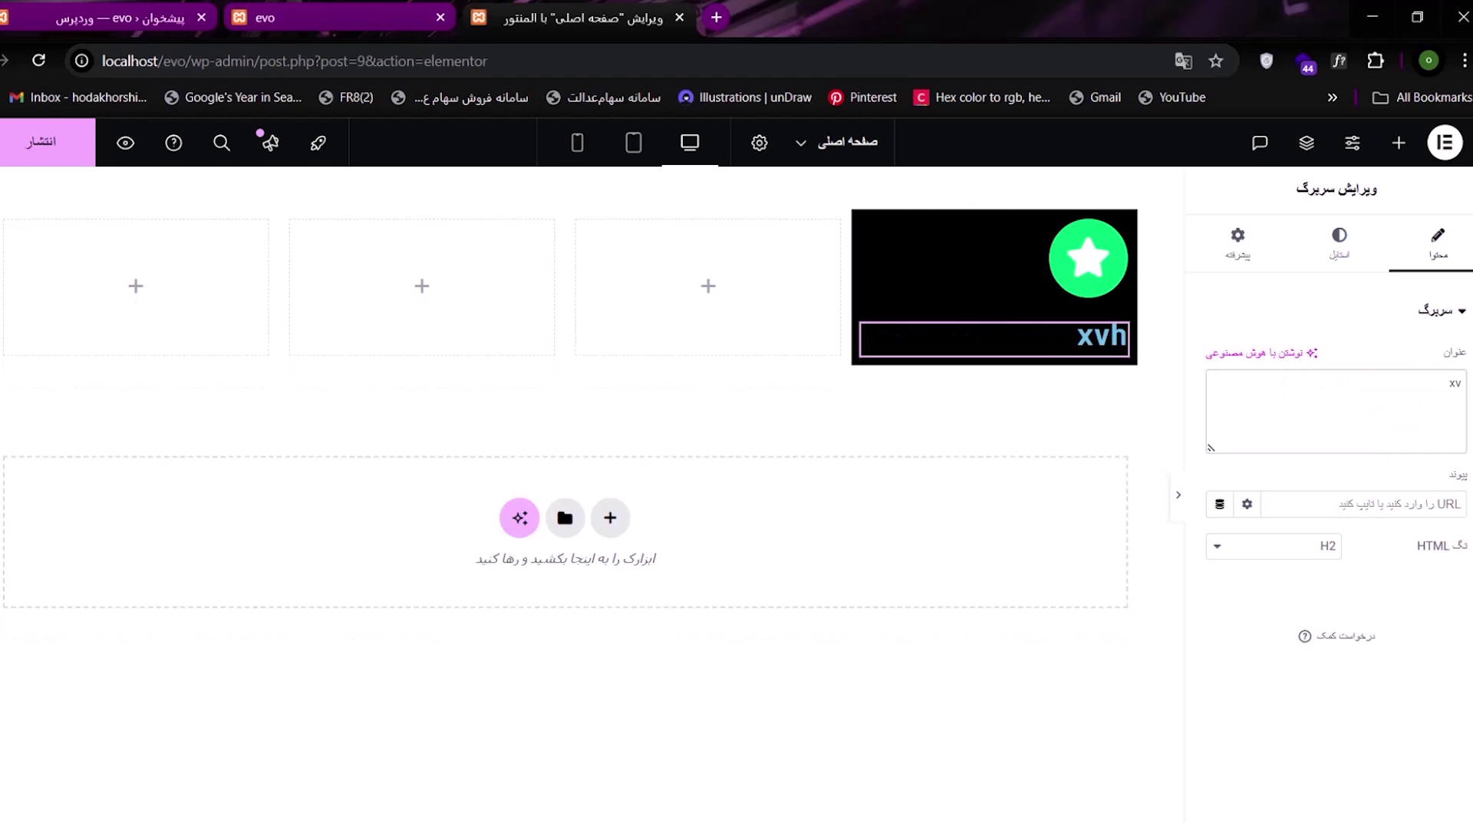
{"action": "type", "text": "طراحی وبسایت"}
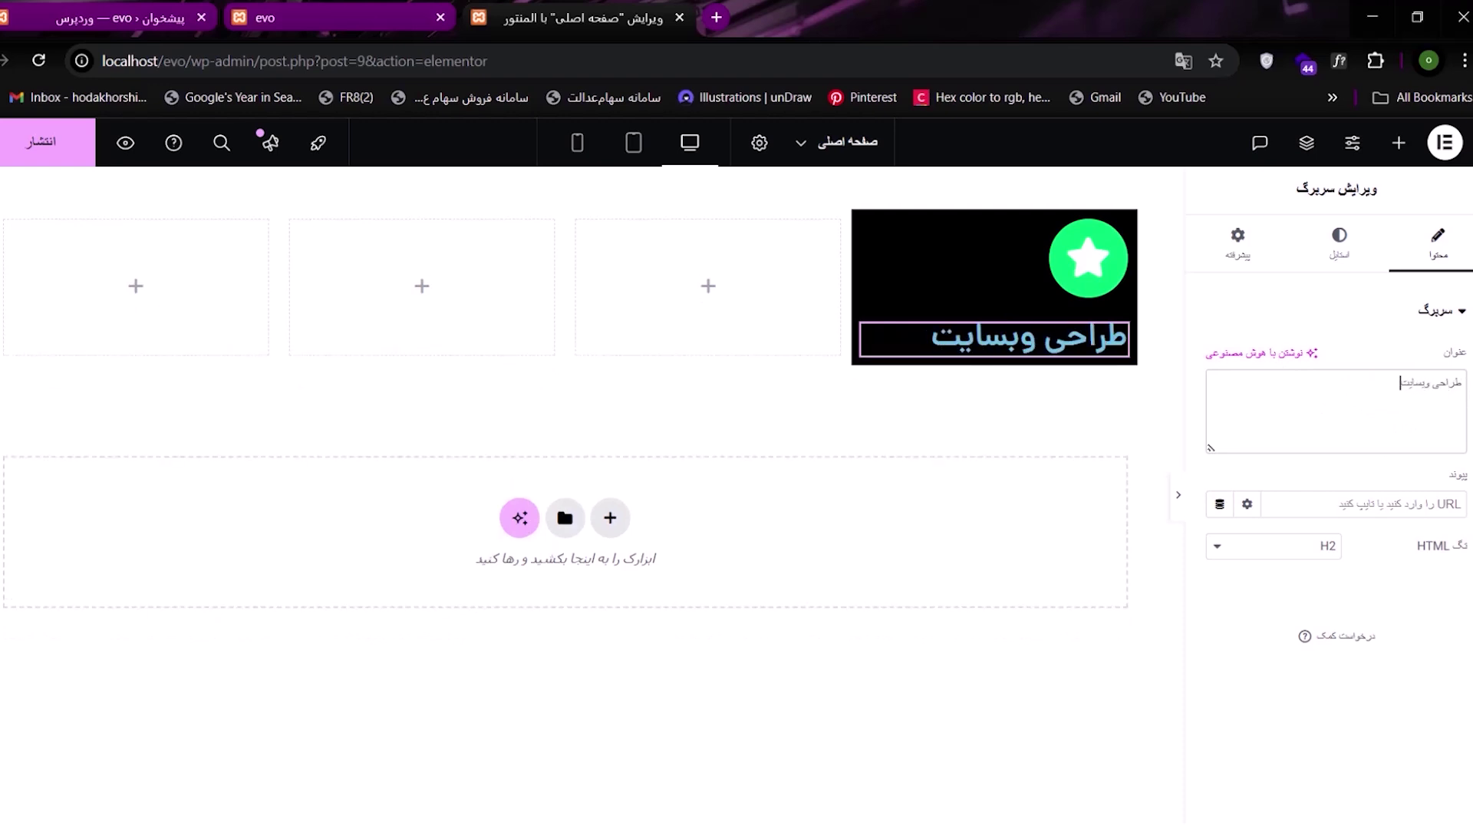
- Set the font size of the "طراحی وبسایت" heading to 19 px and its font weight to 885
{"action": "left_click", "coordinate": [1339, 244]}
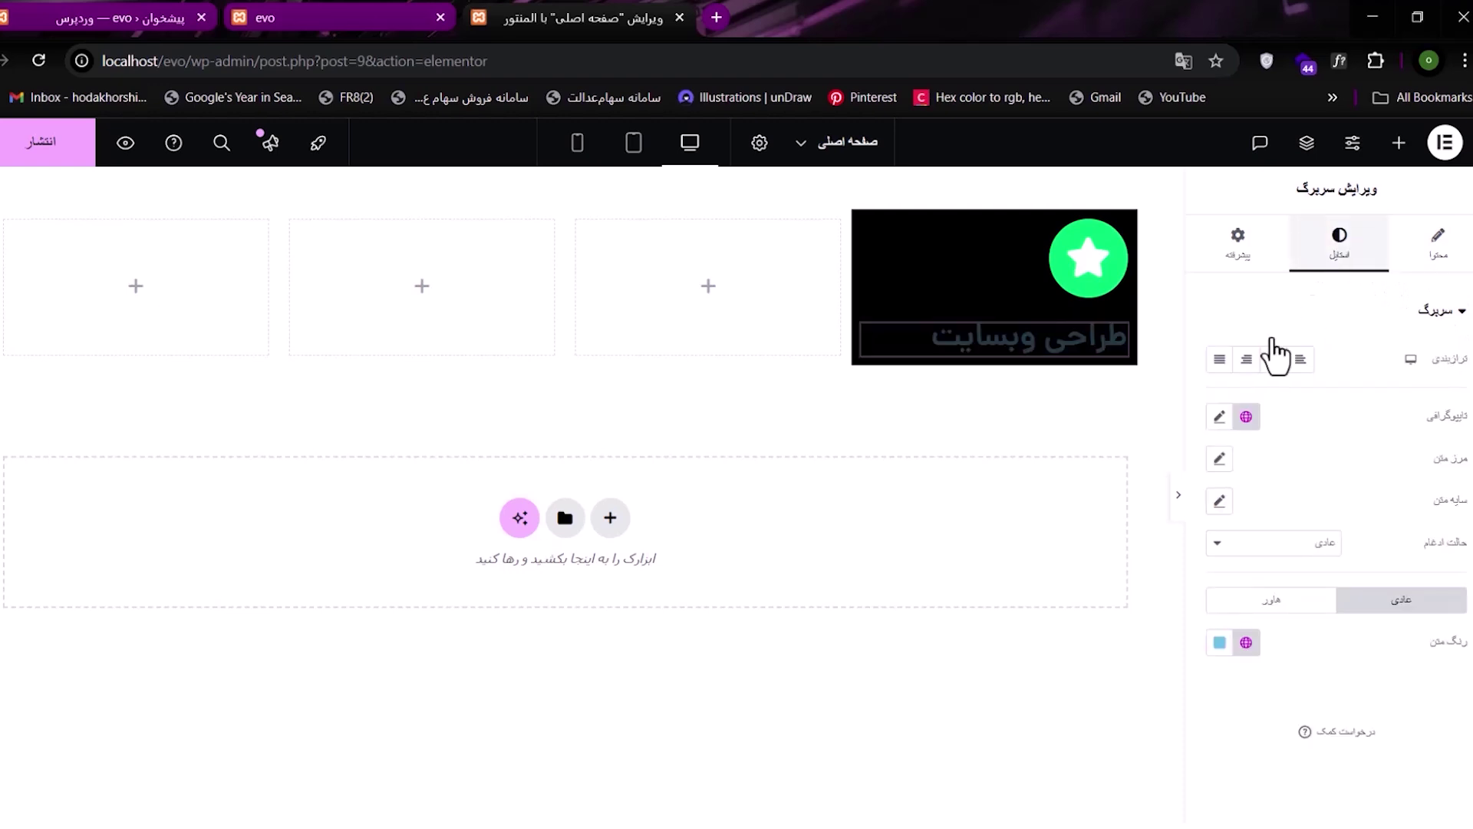
{"action": "left_click", "coordinate": [1220, 420]}
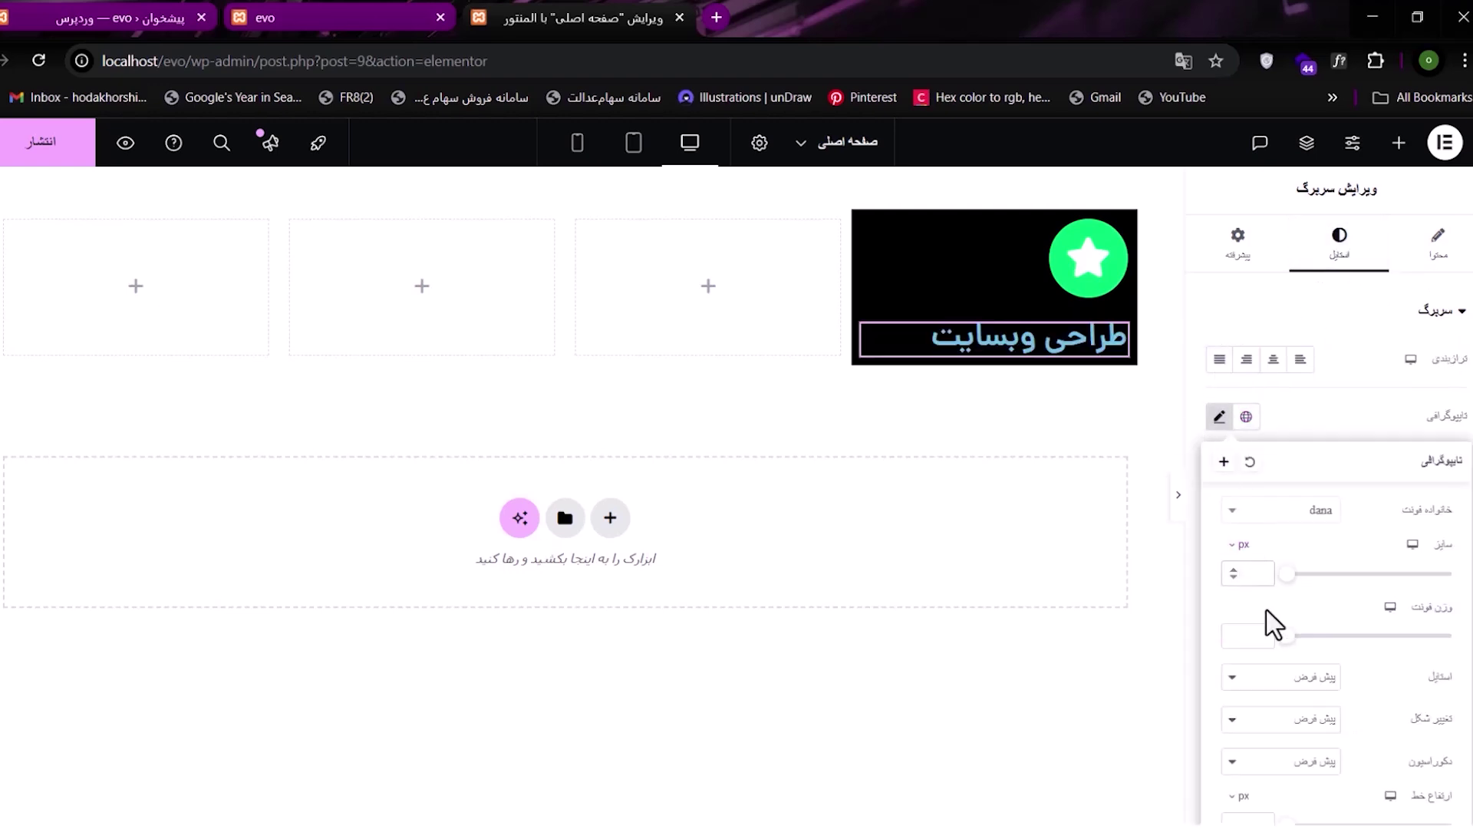
{"action": "type", "text": "17"}
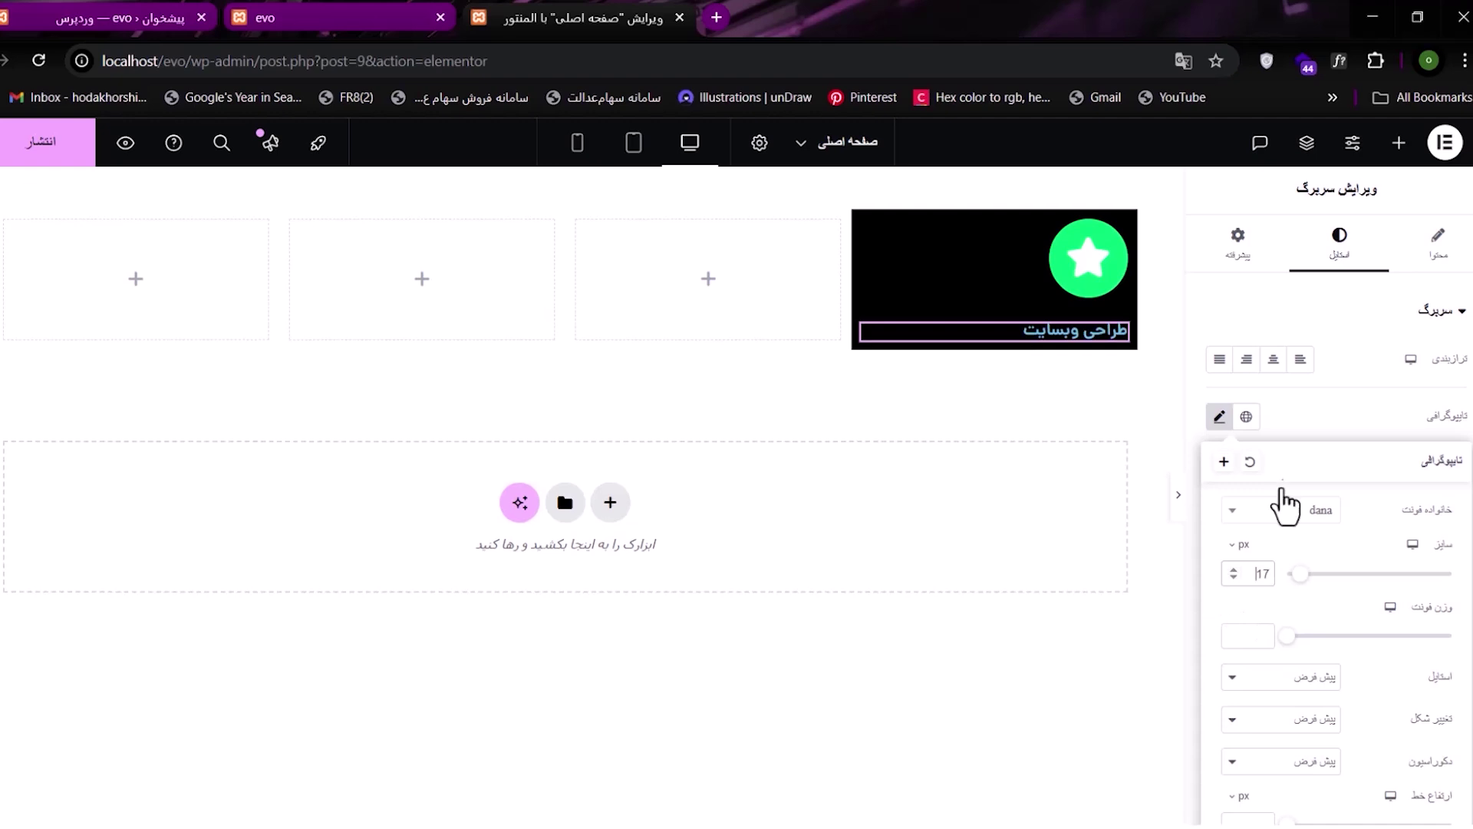
{"action": "key", "text": "Up"}
{"action": "key", "text": "Up"}
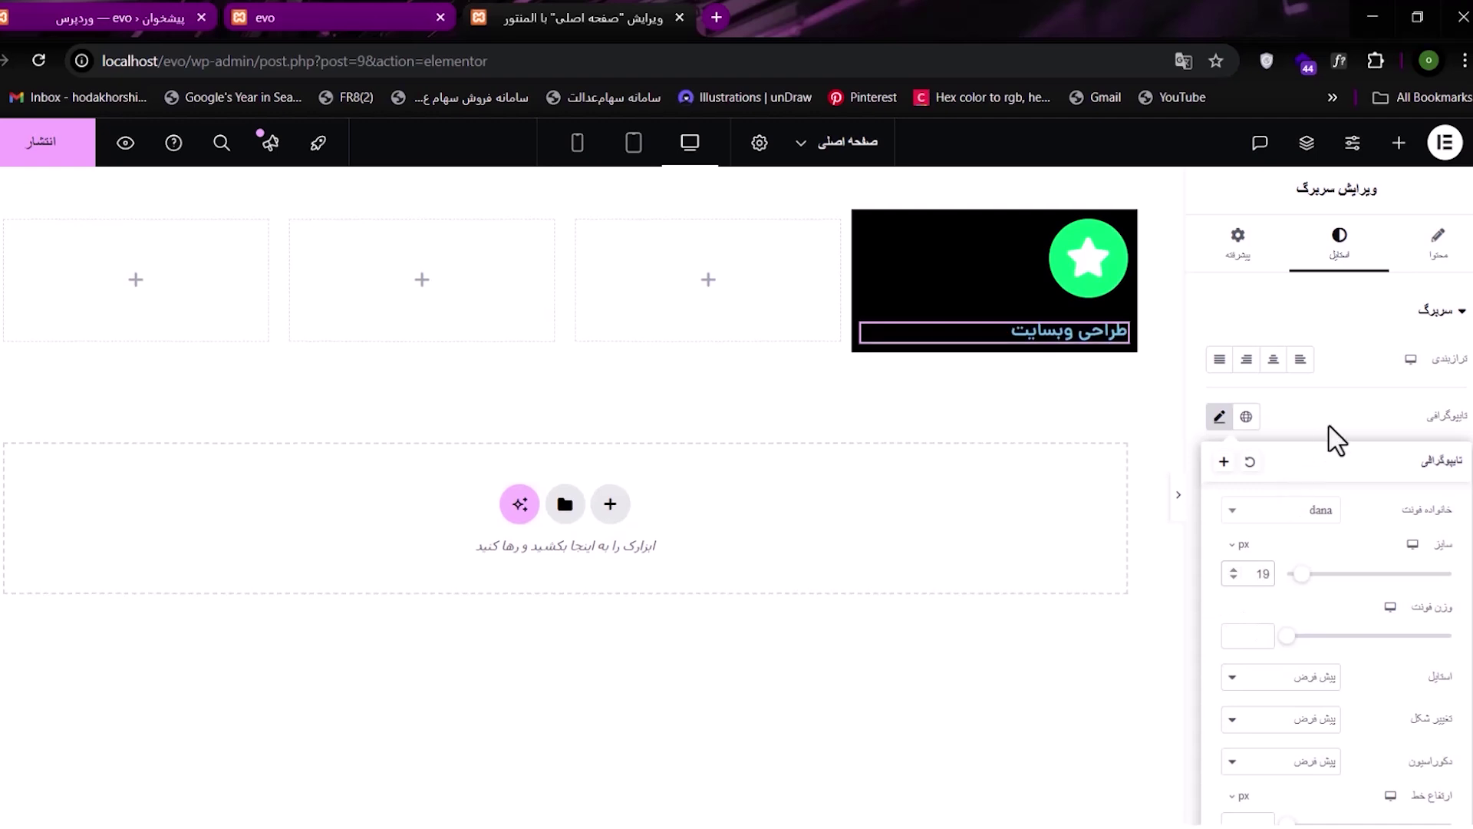
{"action": "left_click", "coordinate": [1336, 439]}
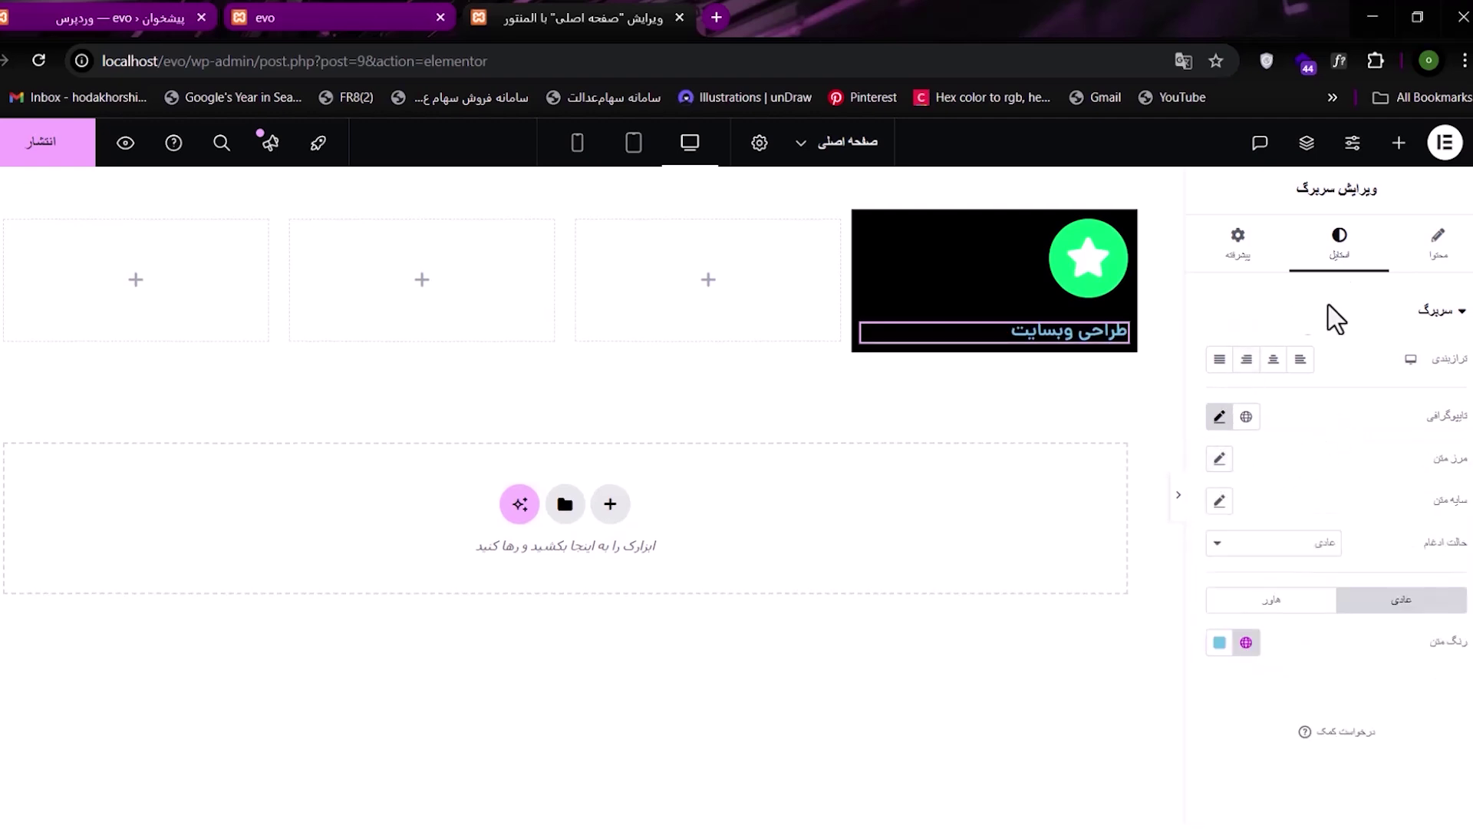
{"action": "left_click", "coordinate": [1219, 419]}
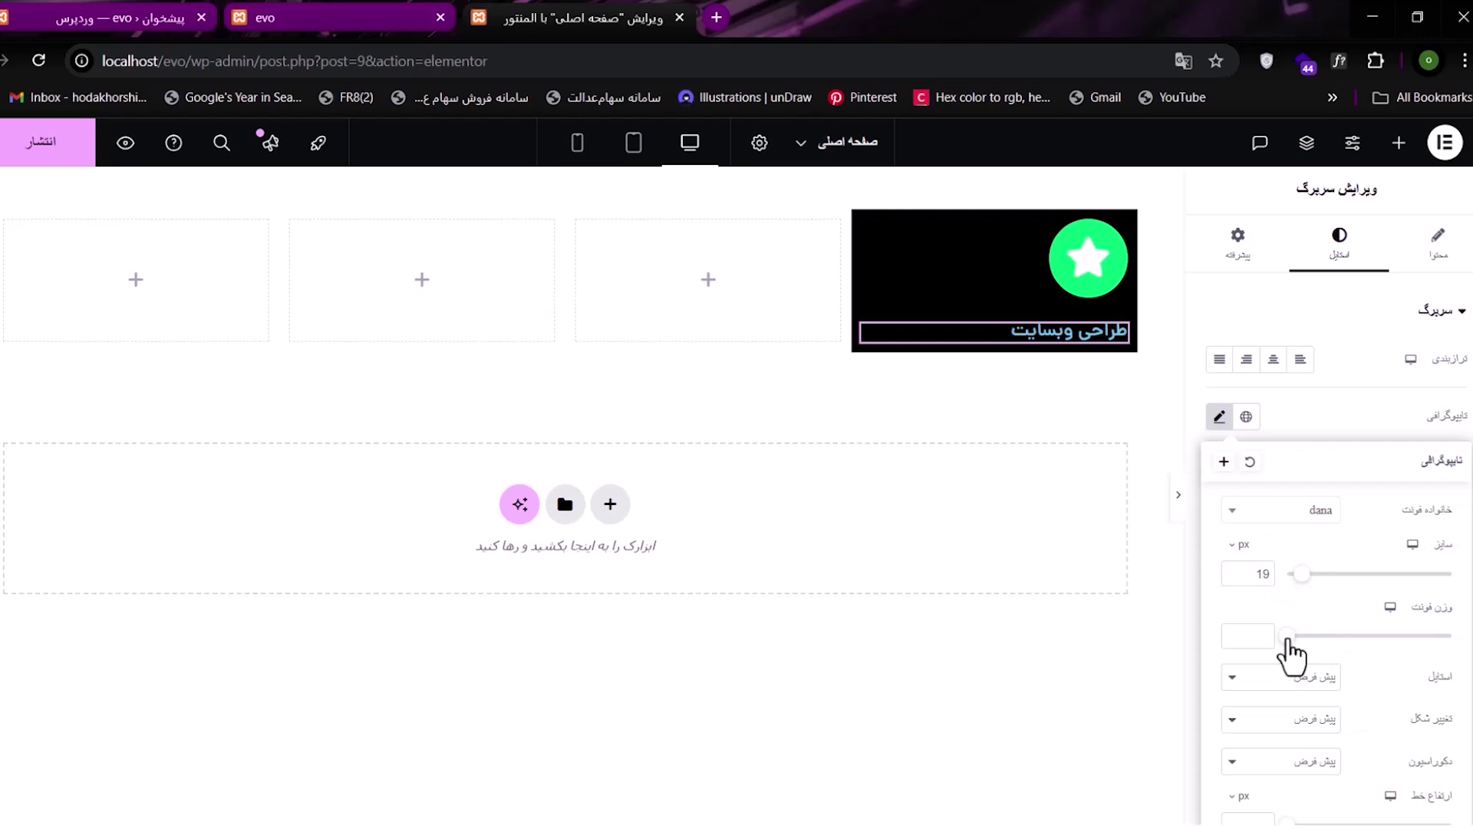
{"action": "left_click_drag", "start_coordinate": [1289, 643], "coordinate": [1455, 632]}
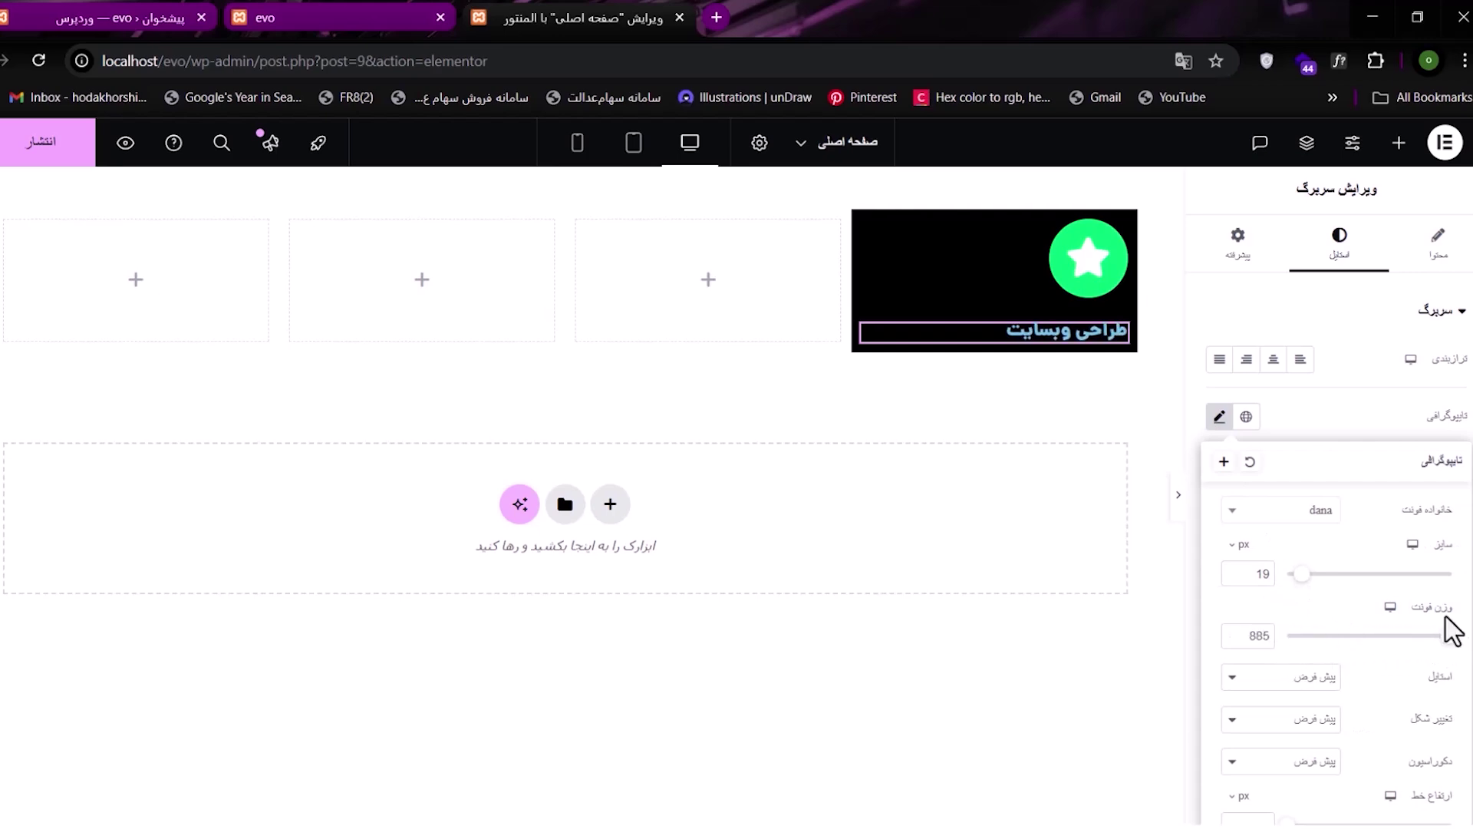
{"action": "left_click", "coordinate": [1432, 265]}
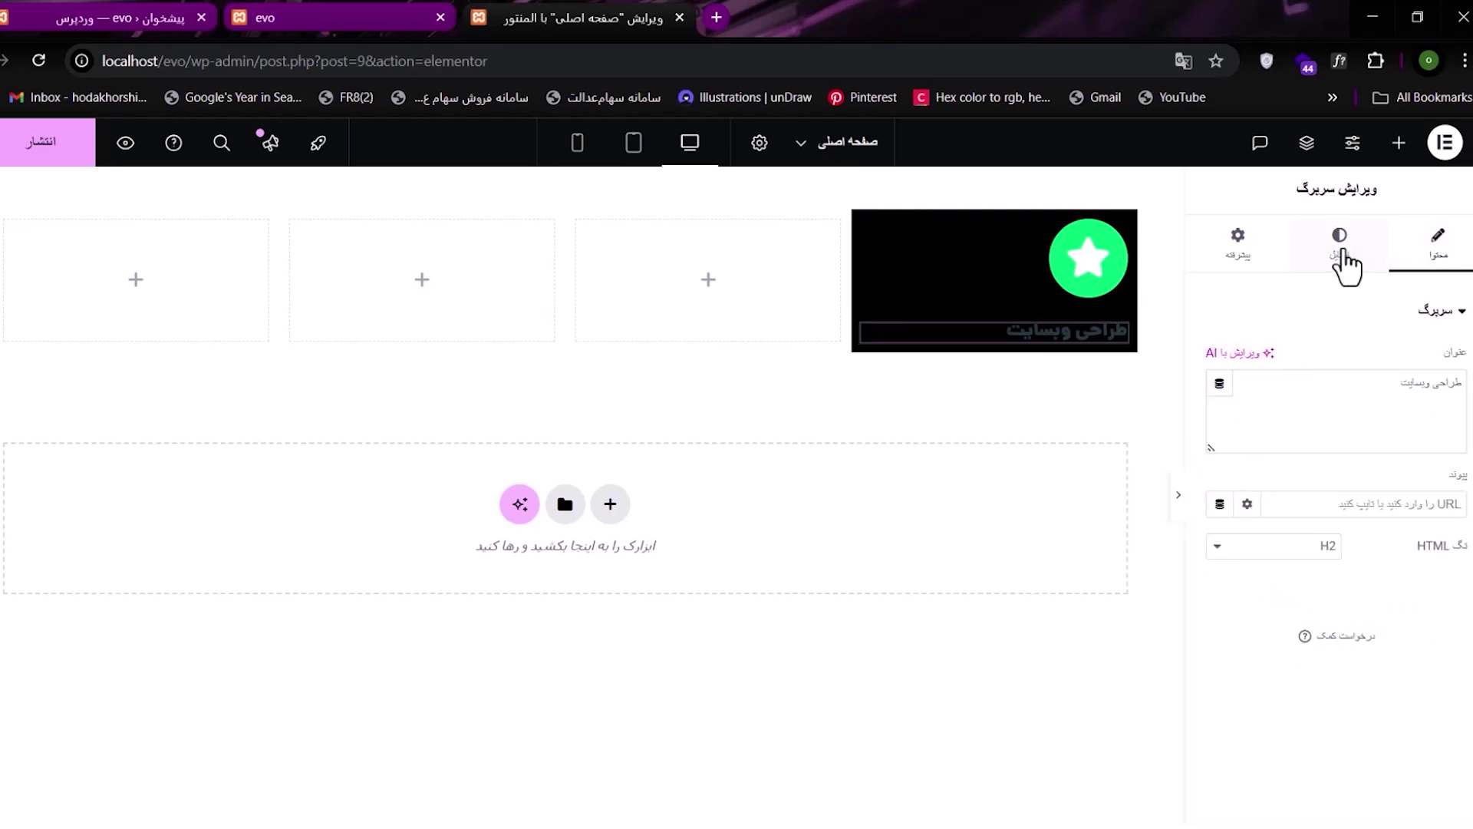
- Set the text colour of the "طراحی وبسایت" heading to white
{"action": "left_click", "coordinate": [1344, 261]}
{"action": "left_click", "coordinate": [1221, 643]}
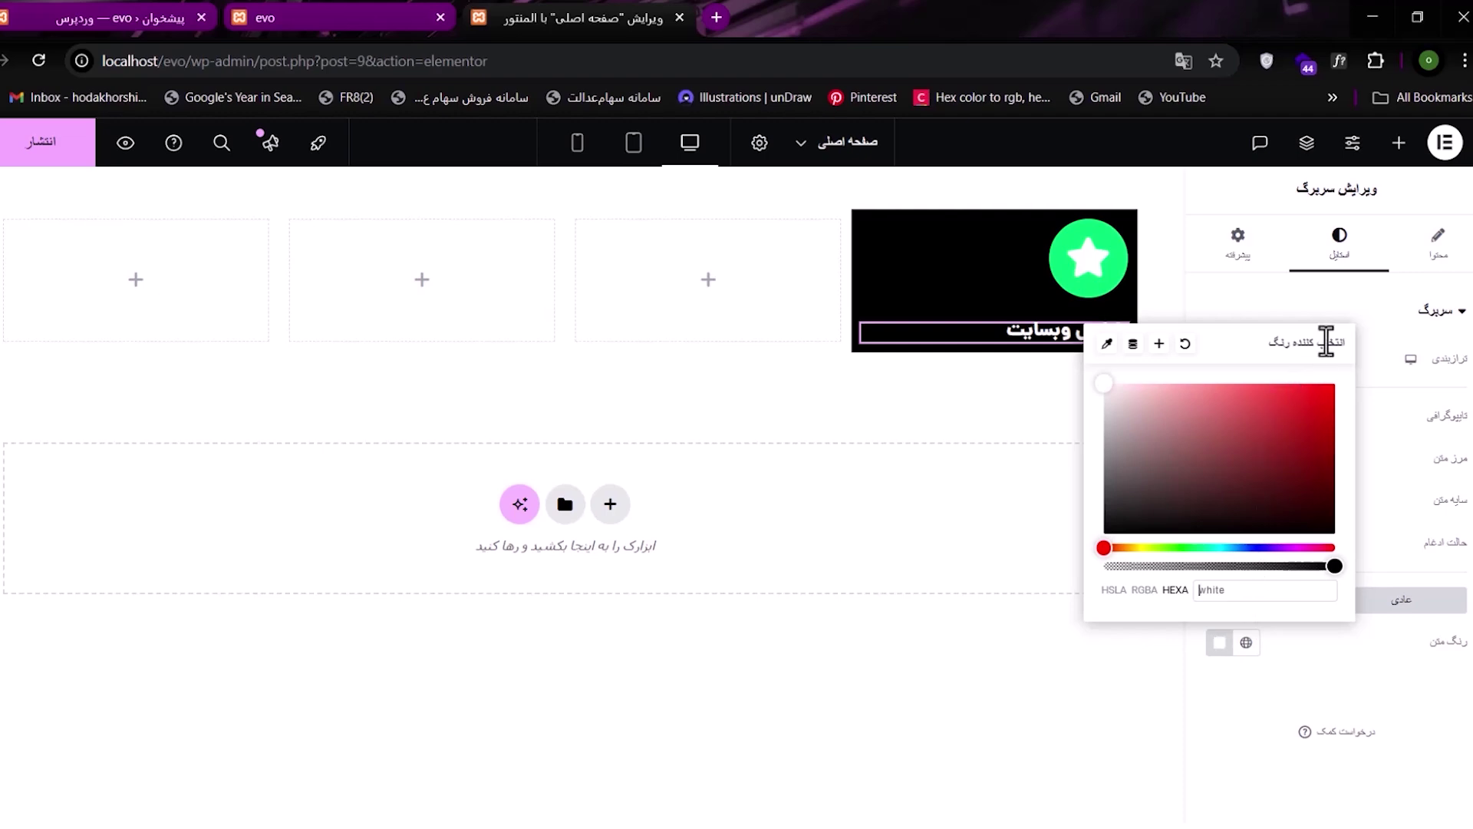
{"action": "left_click", "coordinate": [1404, 269]}
- Add a text editor widget below the heading and delete its lorem ipsum sentence, keeping only the first sentence
{"action": "left_click", "coordinate": [1398, 143]}
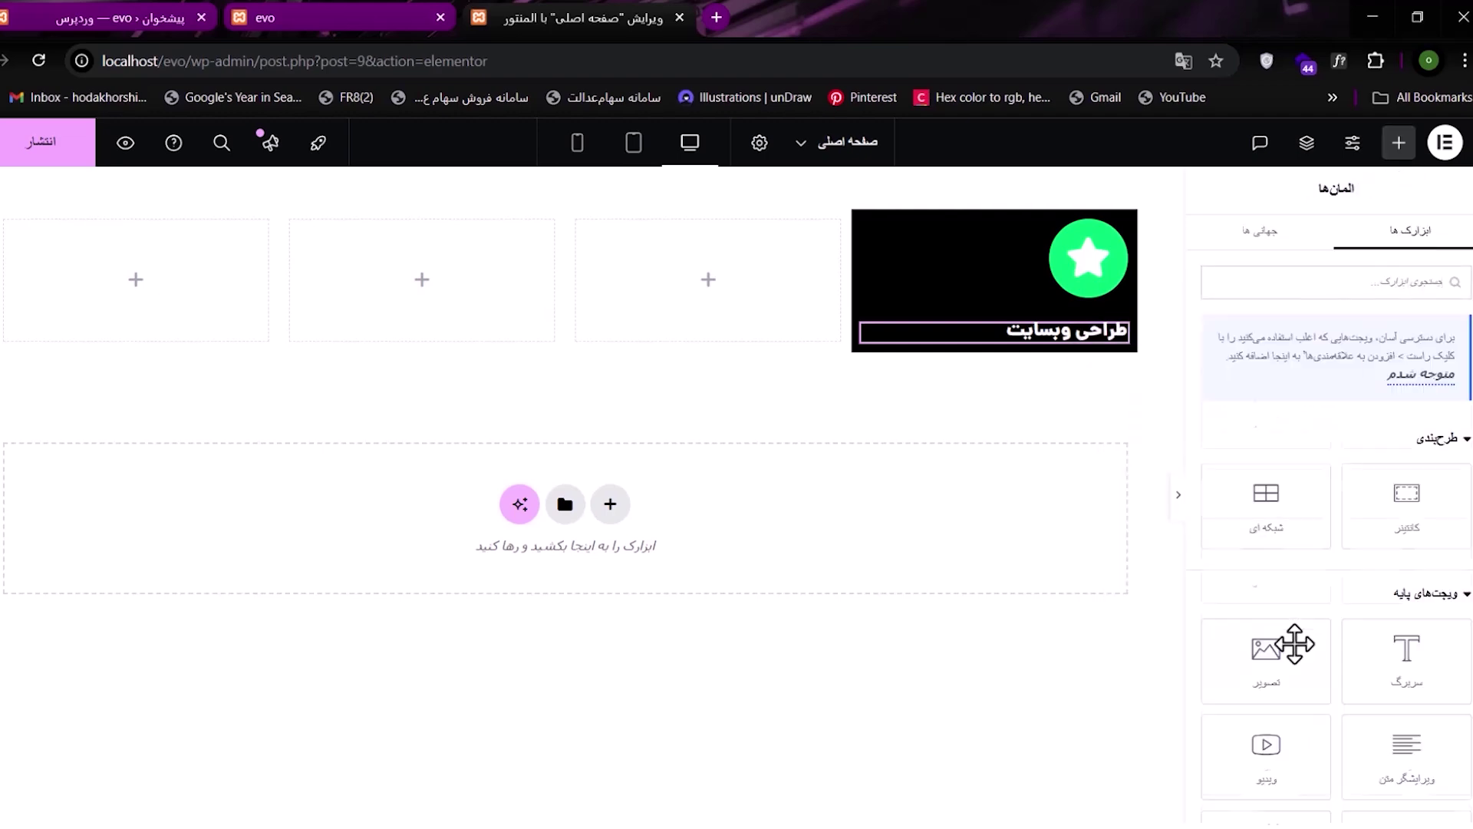
{"action": "scroll", "coordinate": [1296, 614], "scroll_direction": "down", "scroll_amount": 3}
{"action": "left_click_drag", "start_coordinate": [1355, 578], "coordinate": [1082, 360]}
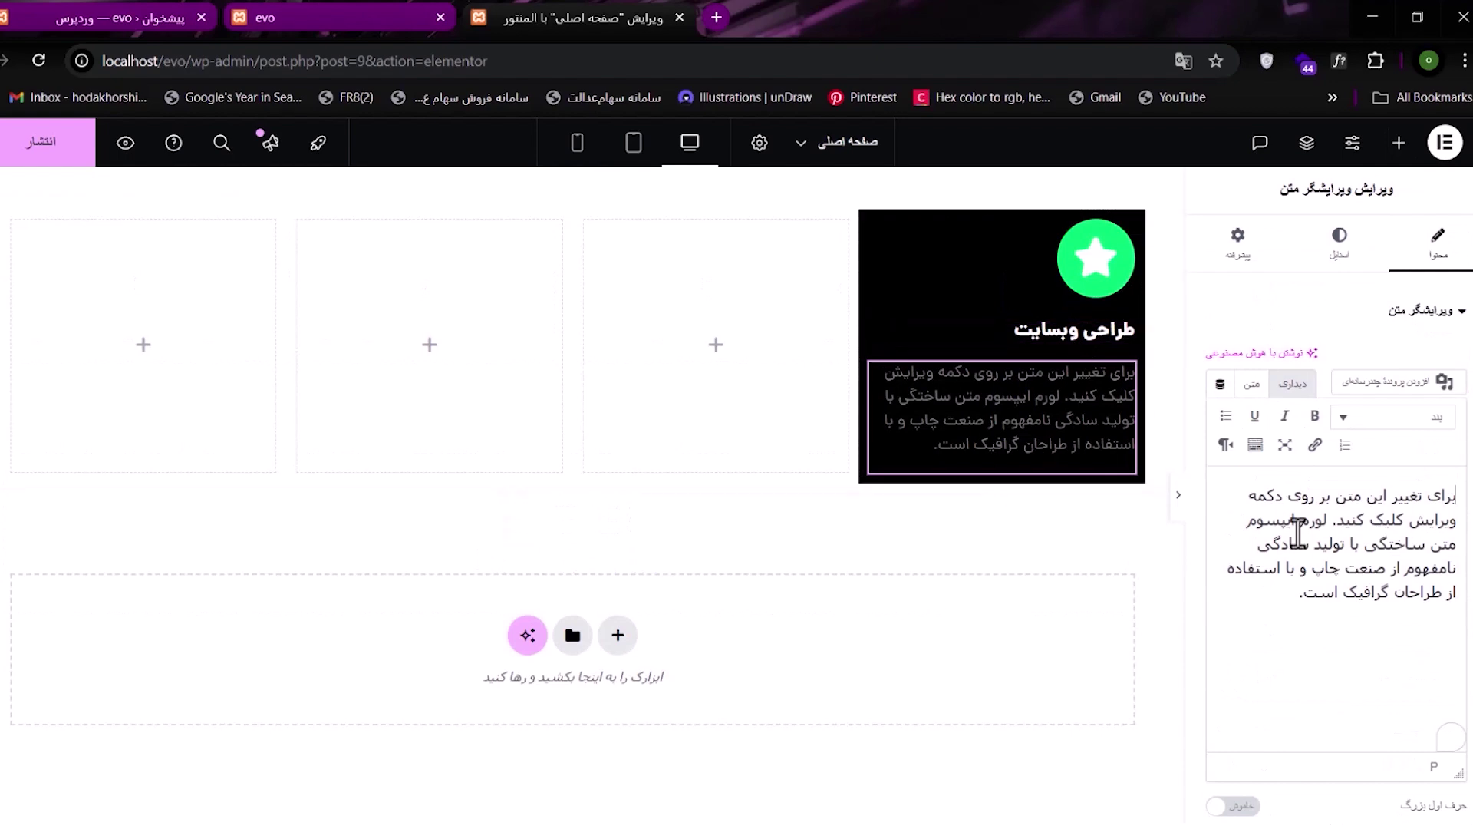
{"action": "left_click", "coordinate": [1341, 568]}
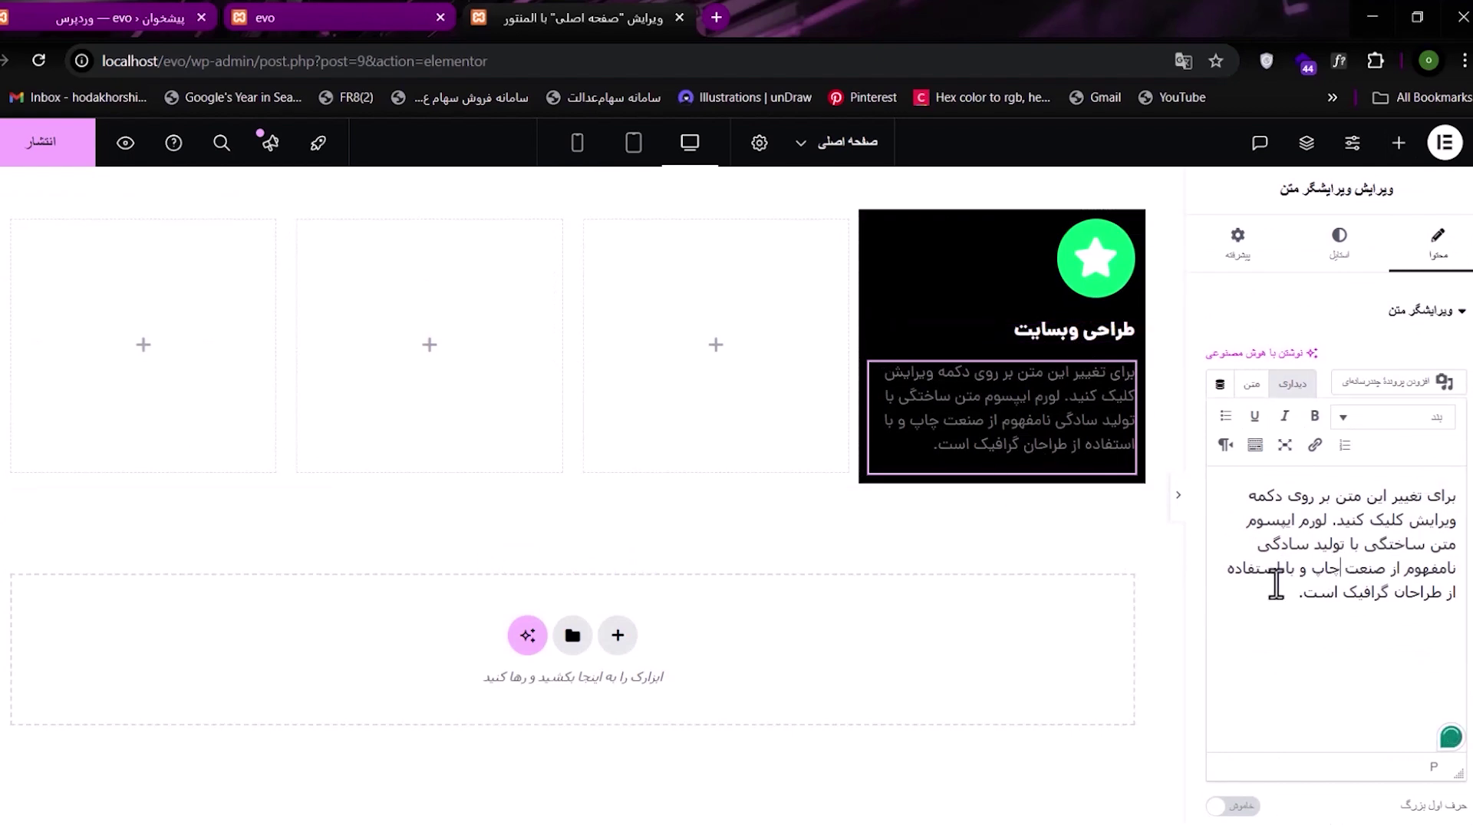
{"action": "left_click_drag", "start_coordinate": [1295, 593], "coordinate": [1335, 524]}
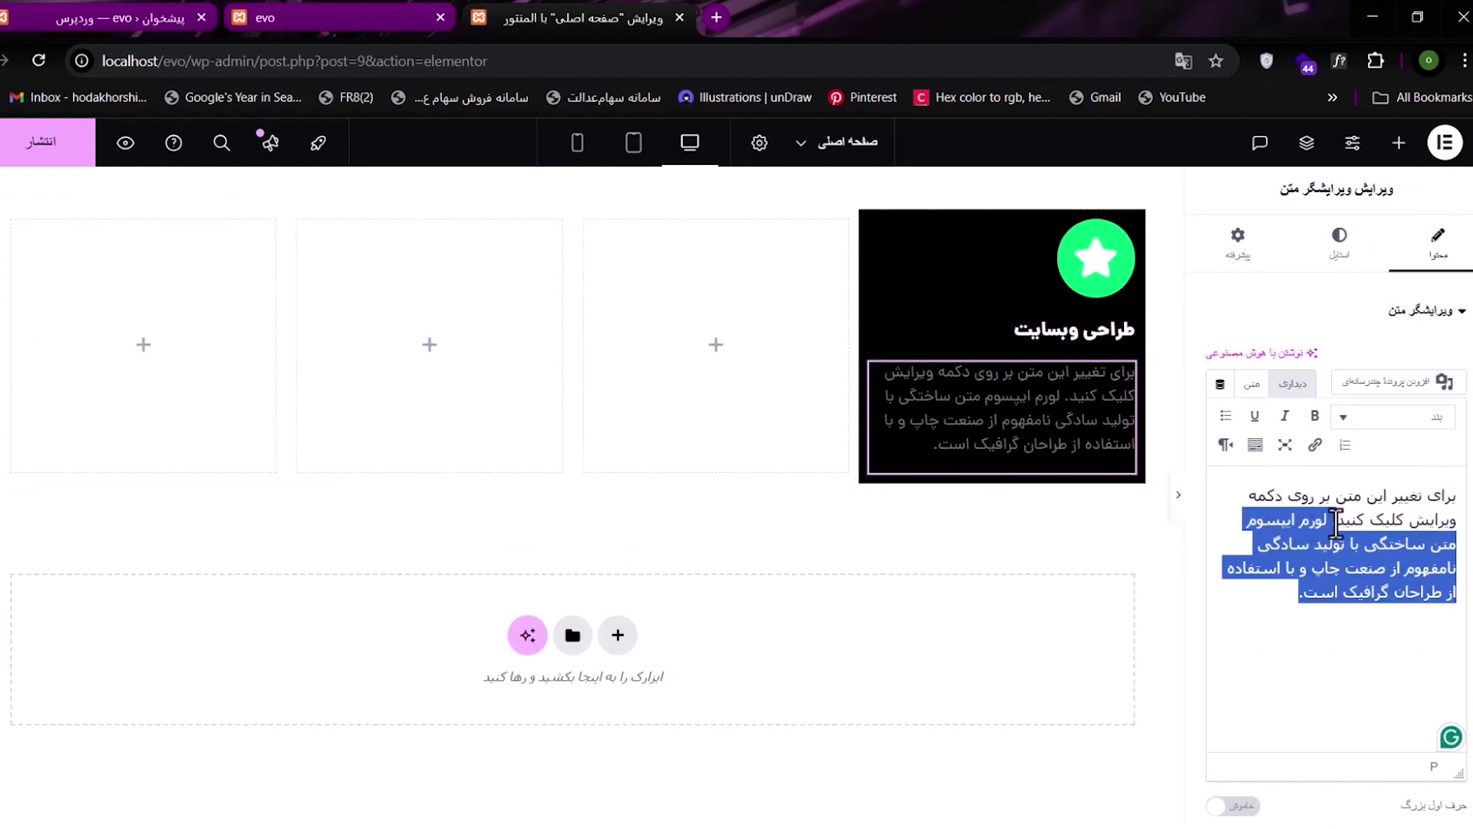
{"action": "key", "text": "BackSpace"}
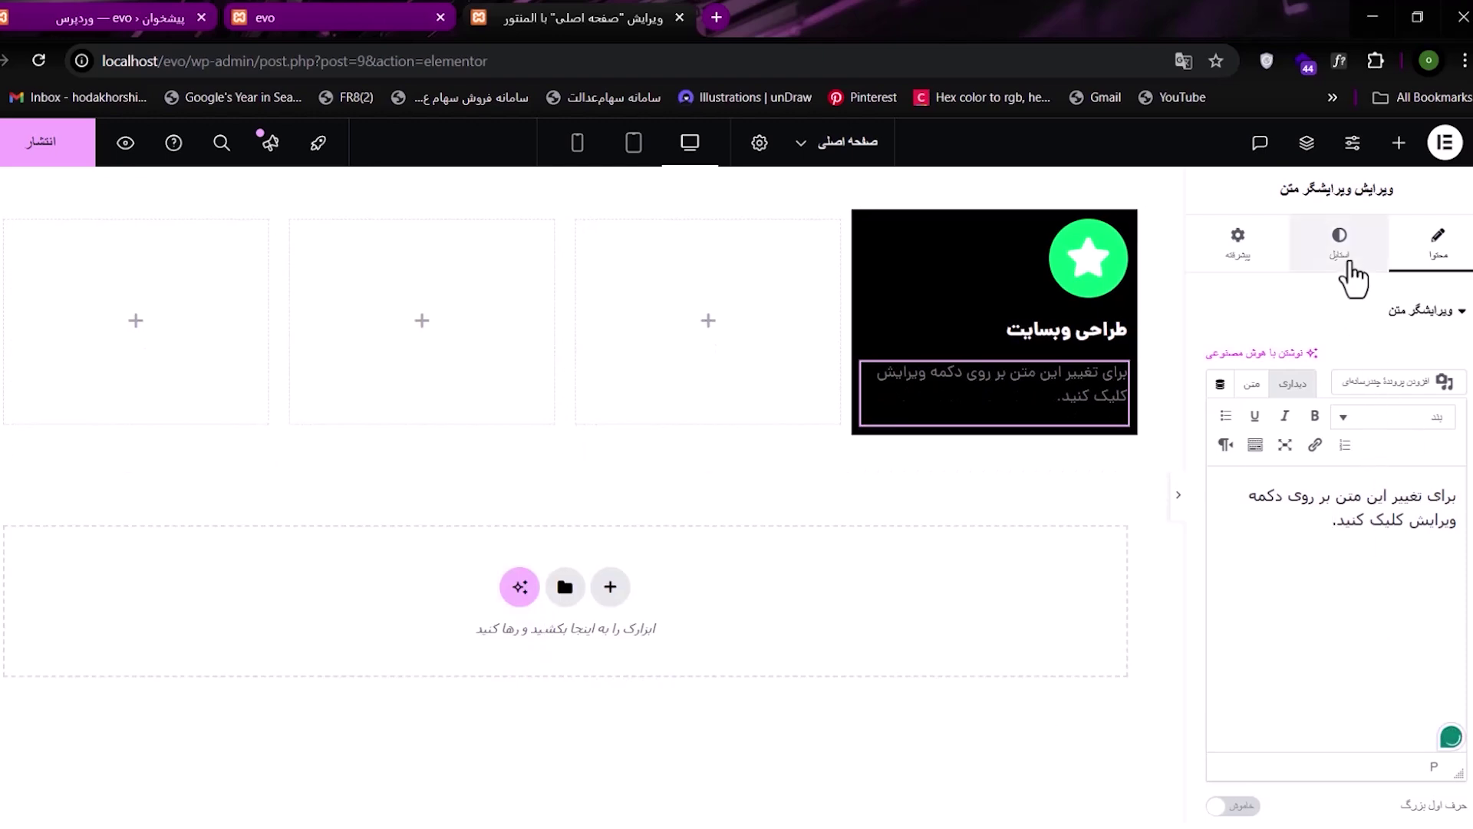
- Set the description text's colour to semi-transparent white, rgba(255, 255, 255, 0.7)
{"action": "left_click", "coordinate": [1341, 258]}
{"action": "left_click", "coordinate": [1219, 401]}
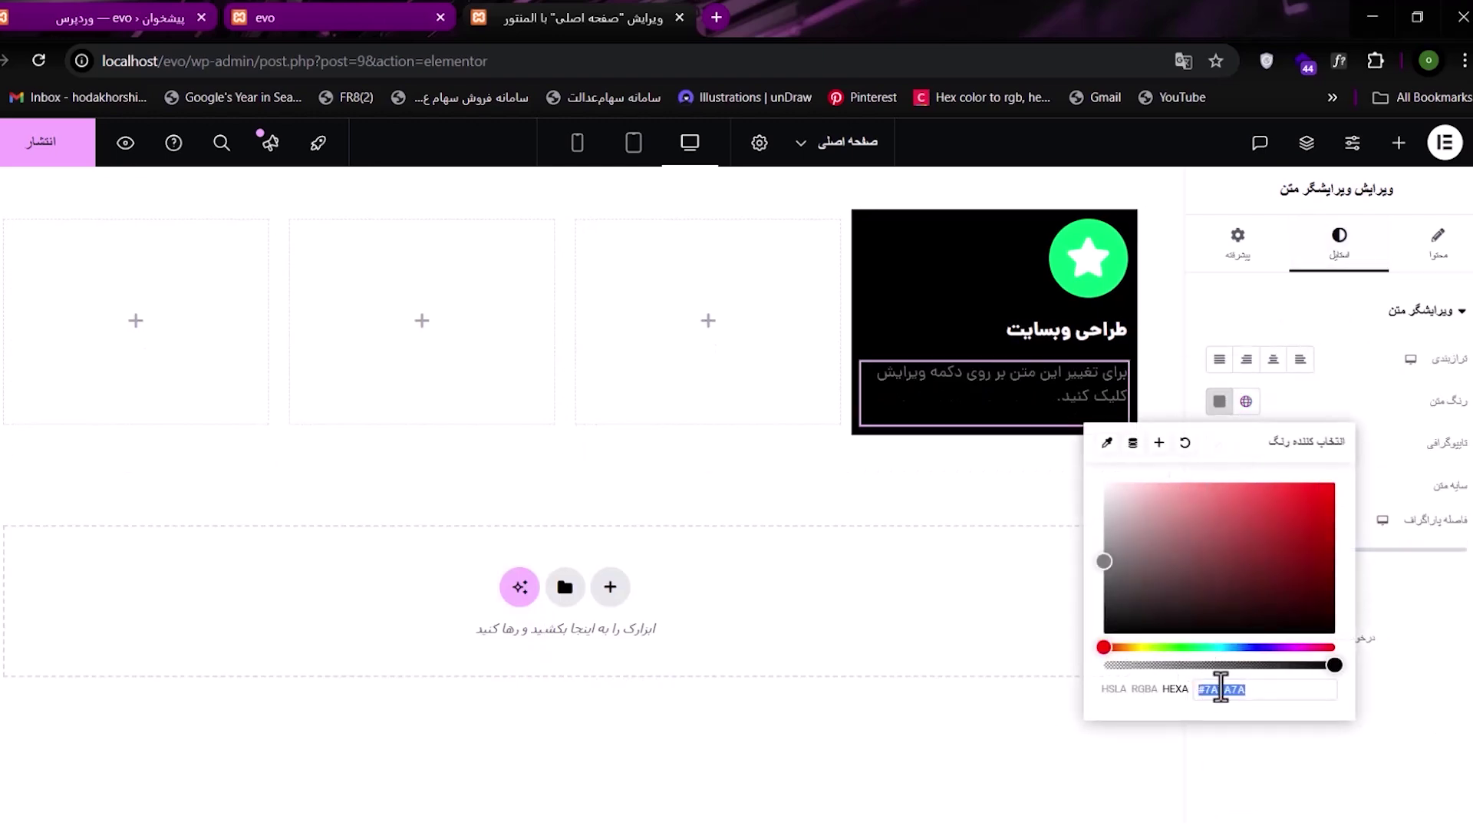
{"action": "type", "text": "white"}
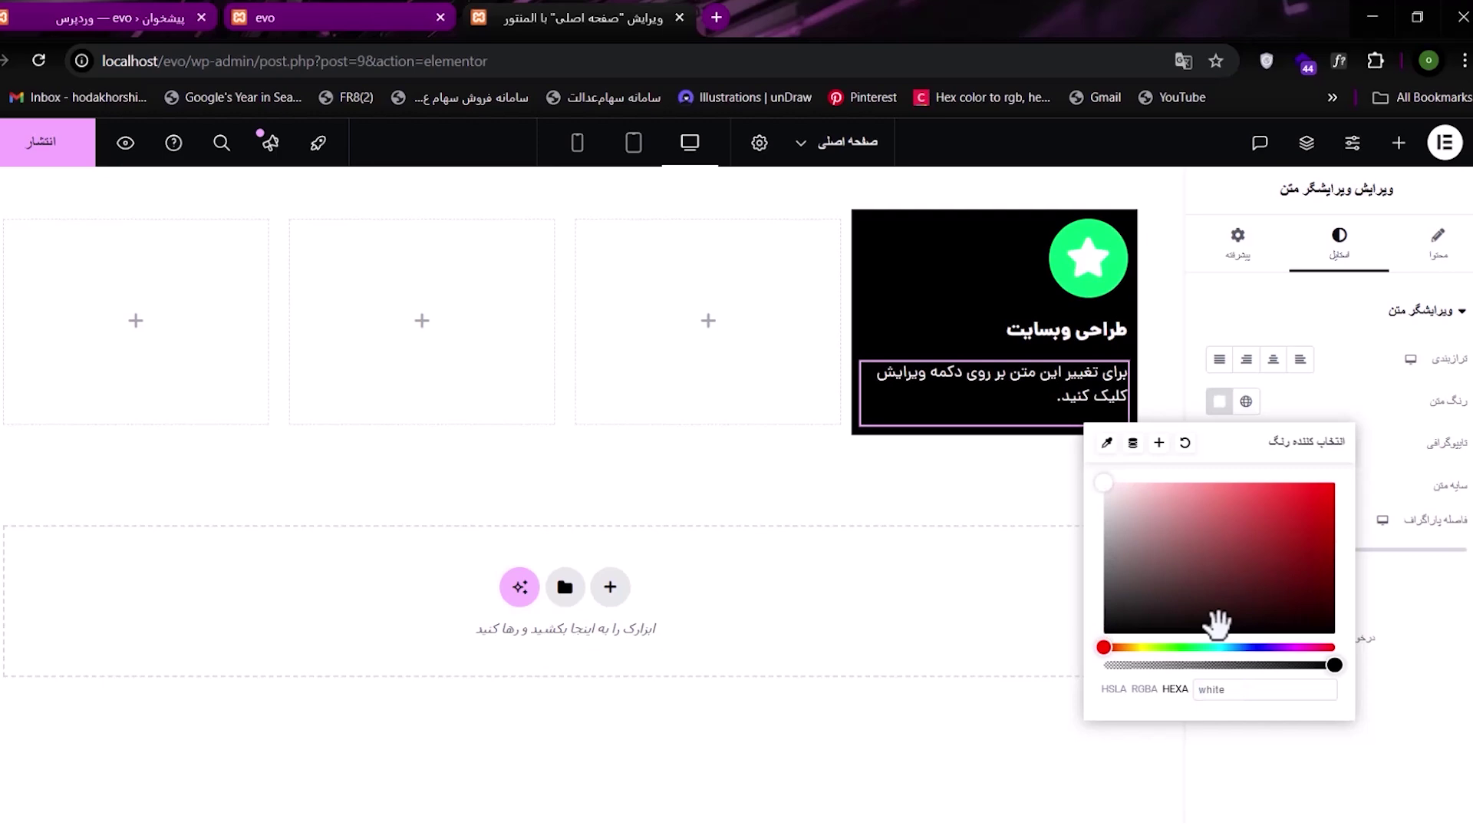
{"action": "left_click", "coordinate": [1144, 689]}
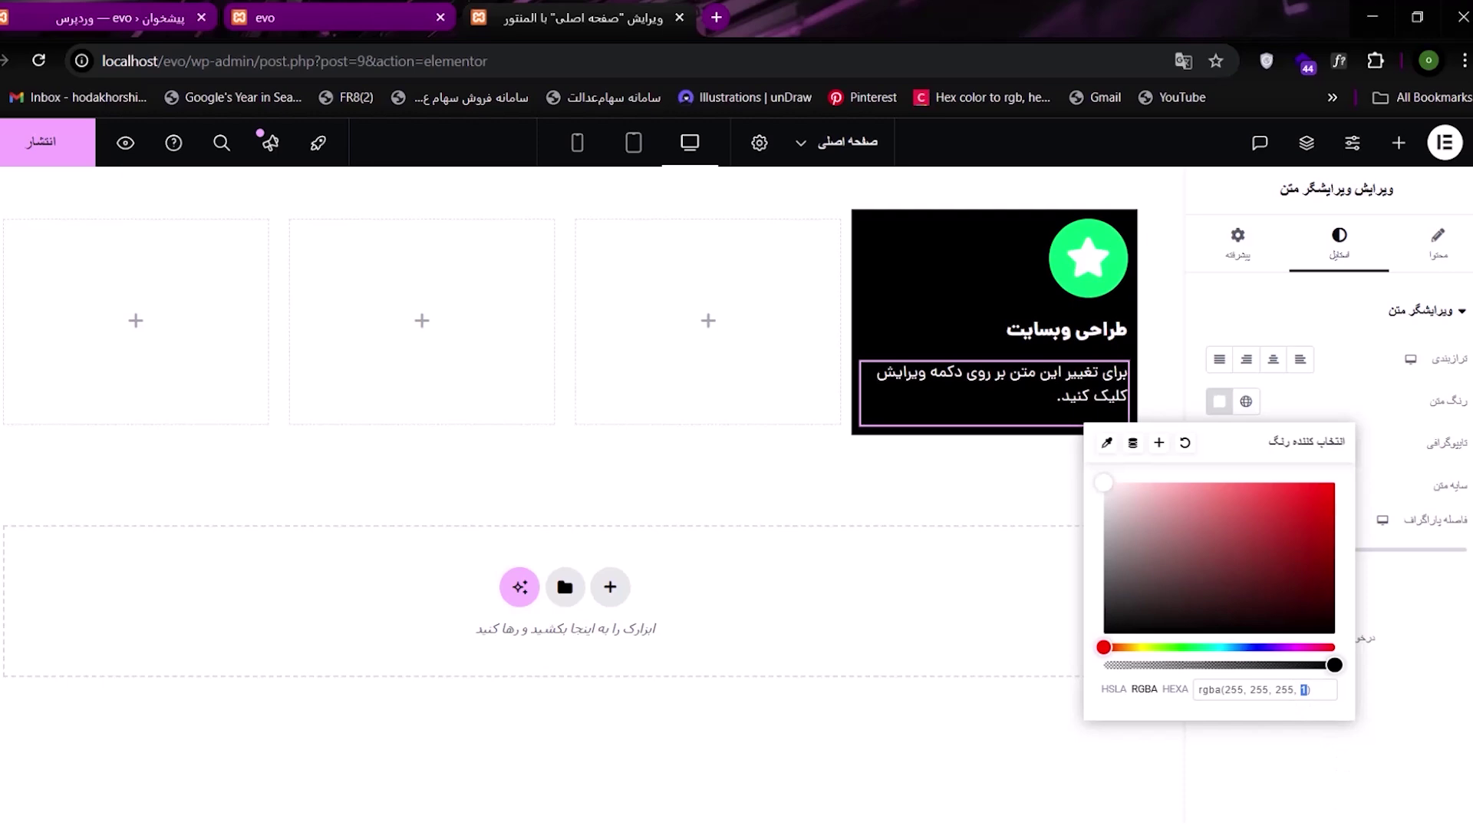
{"action": "type", "text": "0"}
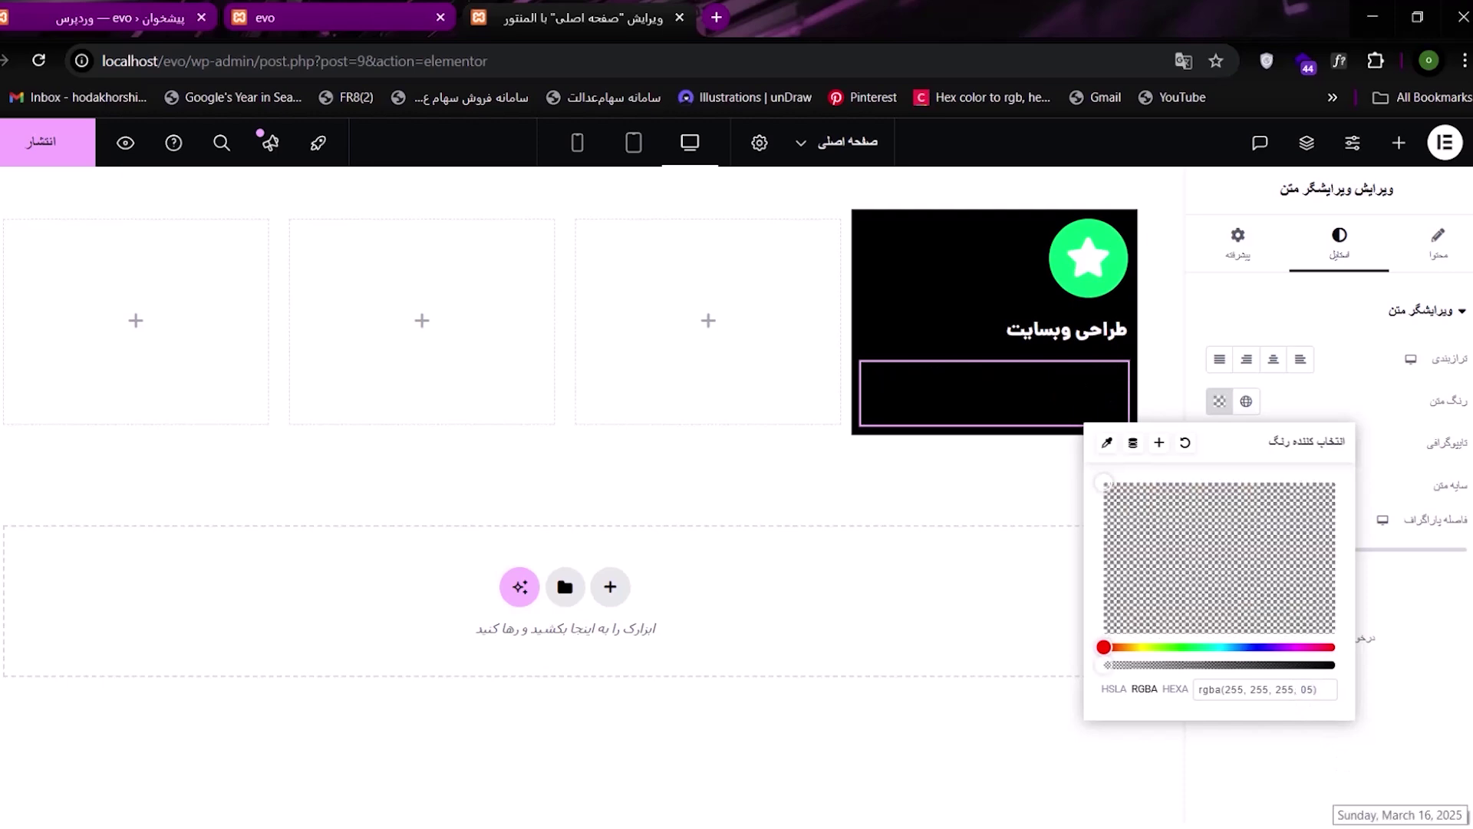
{"action": "type", "text": ".5"}
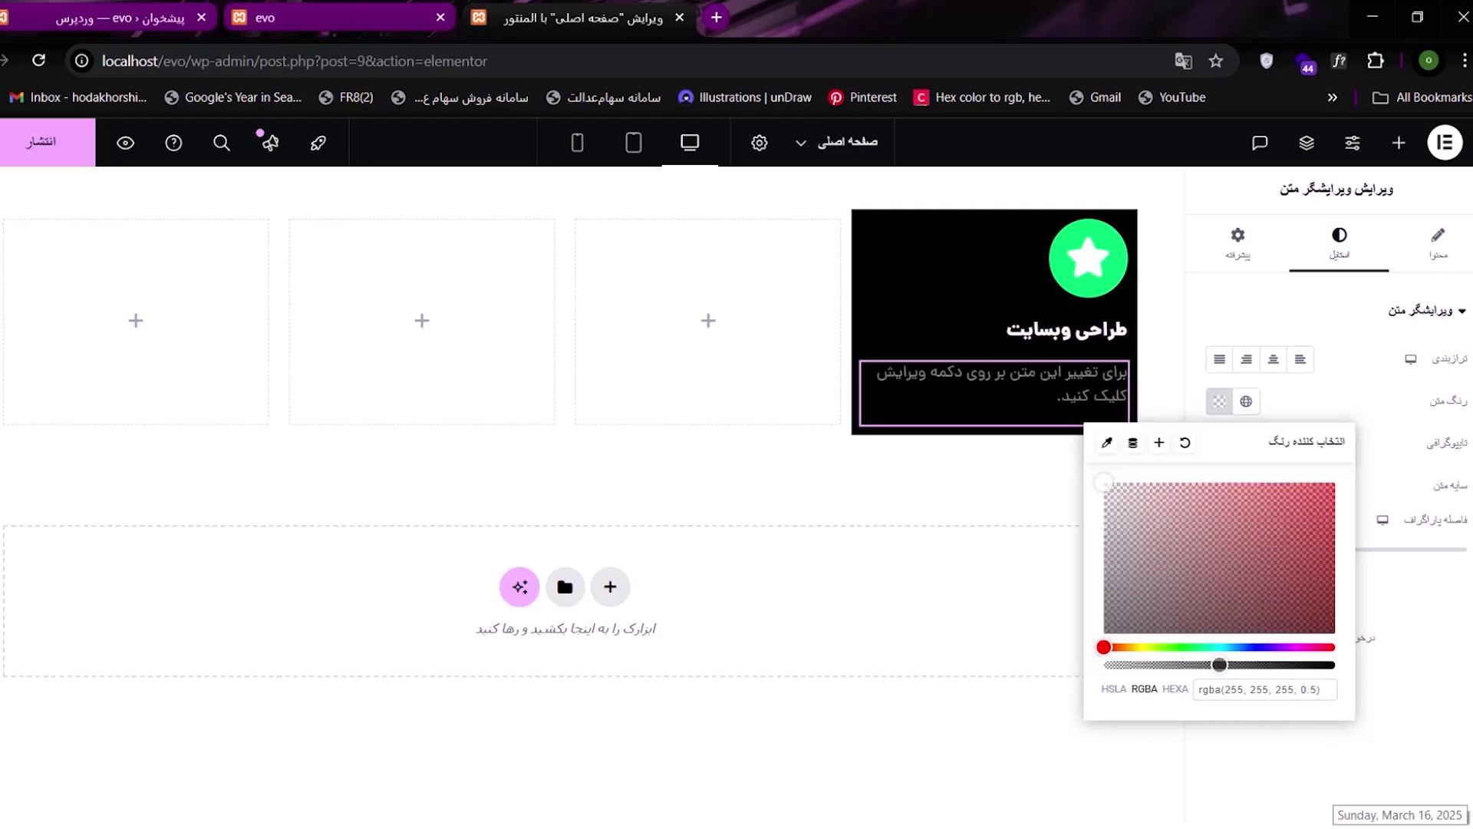
{"action": "type", "text": "7"}
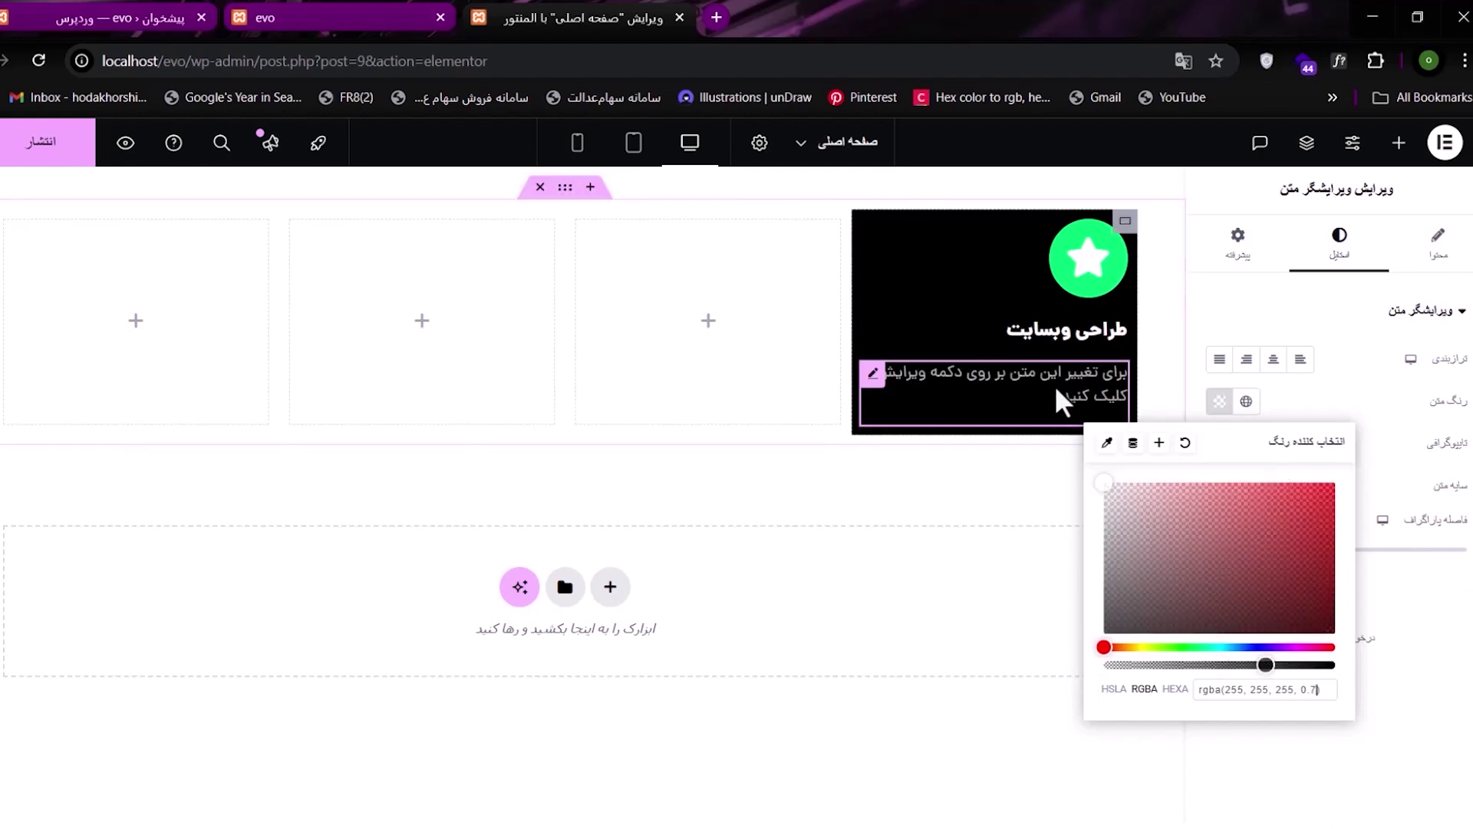
- Duplicate the description text widget within the black card
{"action": "right_click", "coordinate": [1014, 377]}
{"action": "left_click", "coordinate": [1013, 415]}
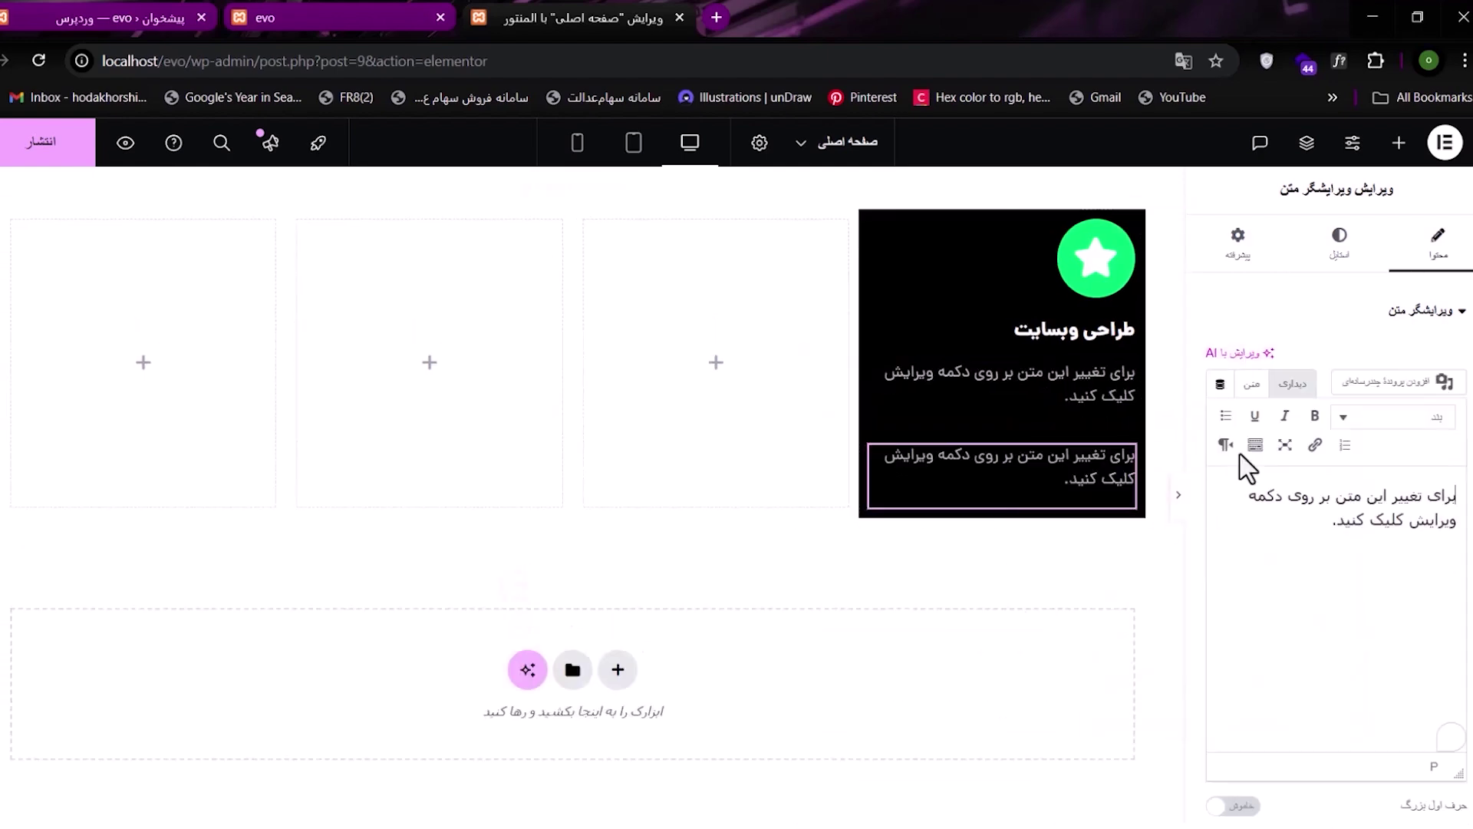
{"action": "key", "text": "ctrl+a"}
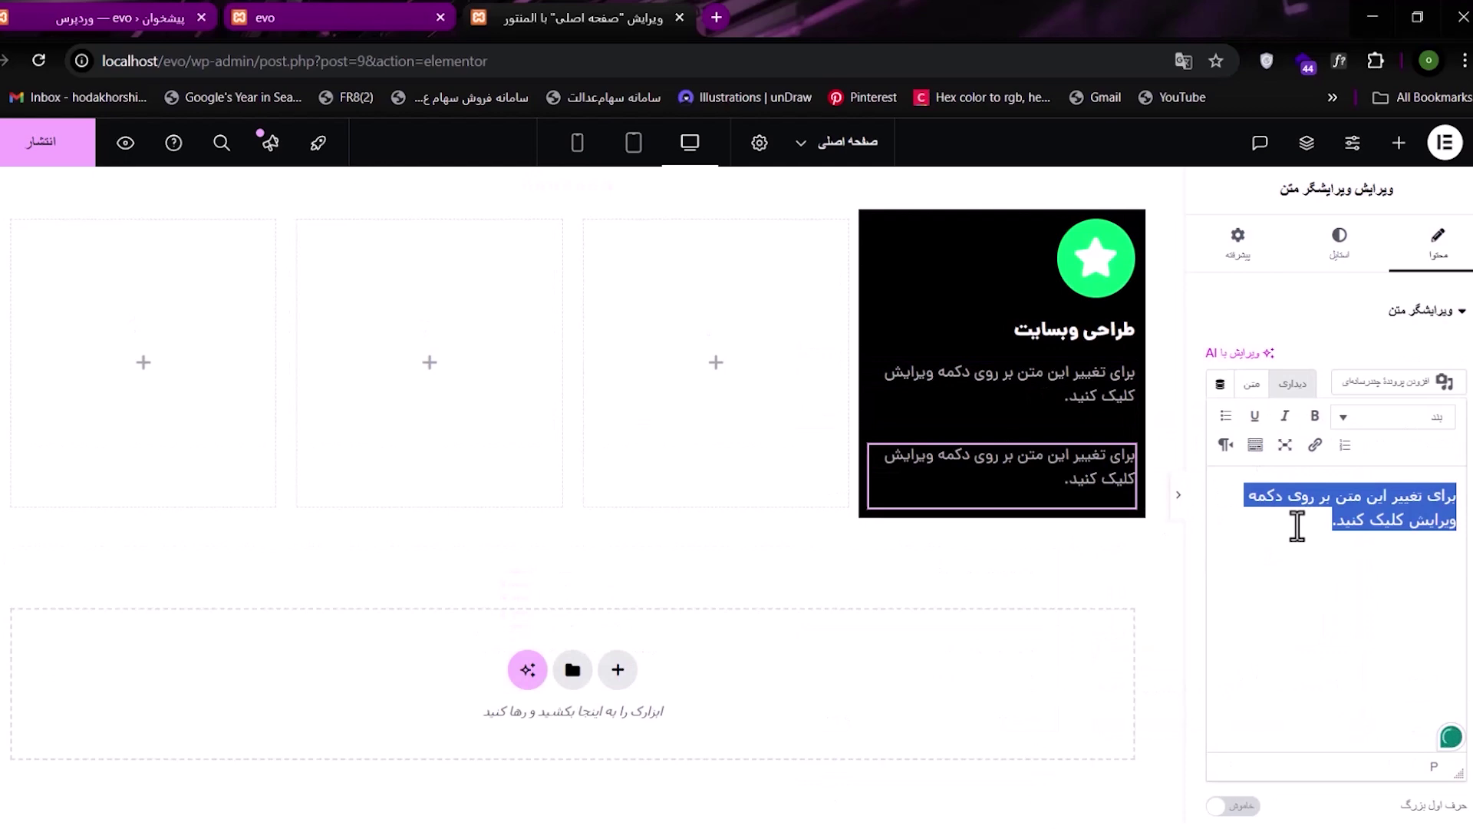
{"action": "left_click", "coordinate": [1318, 561]}
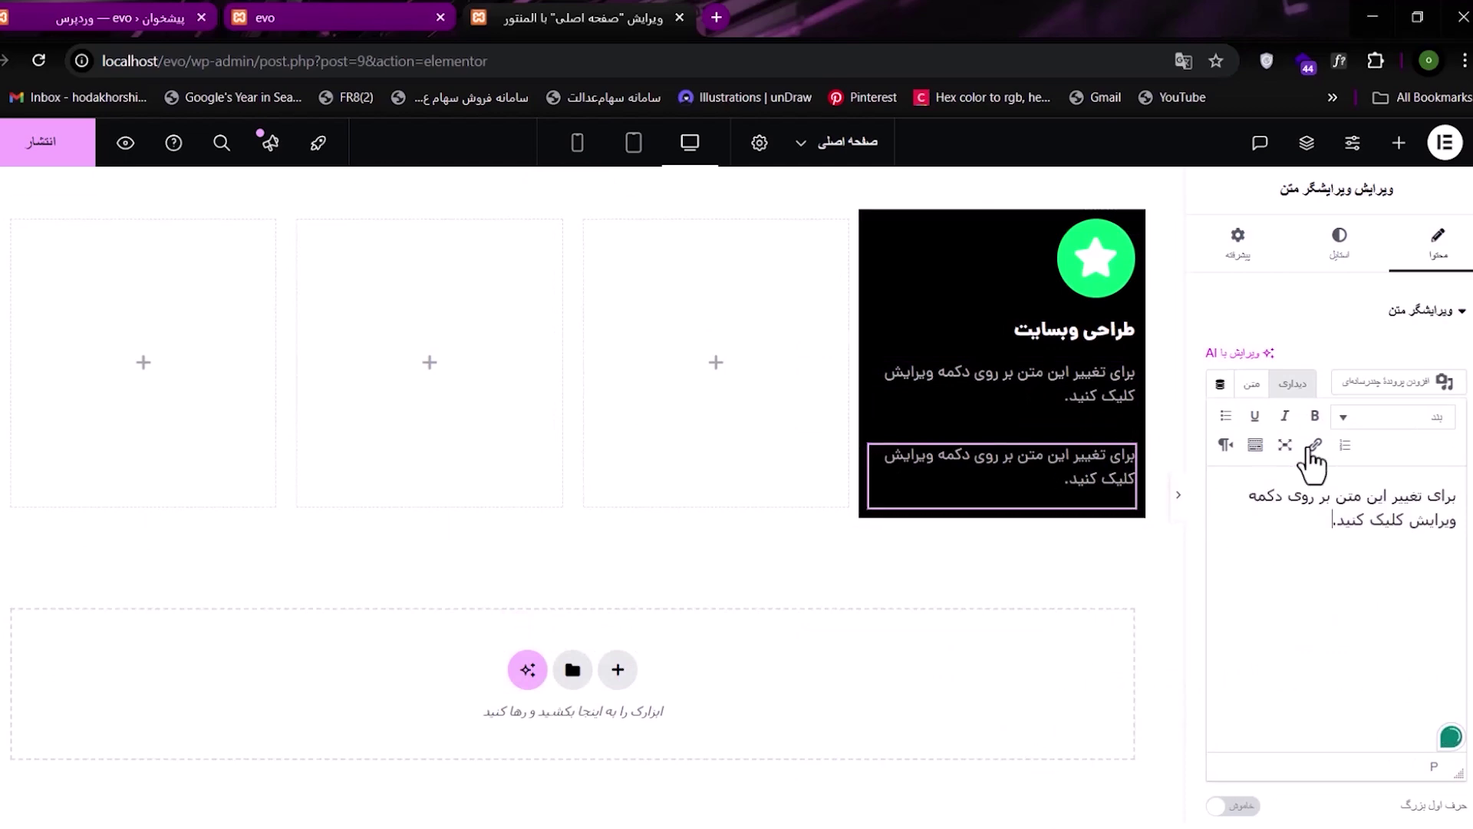
{"action": "left_click", "coordinate": [1234, 255]}
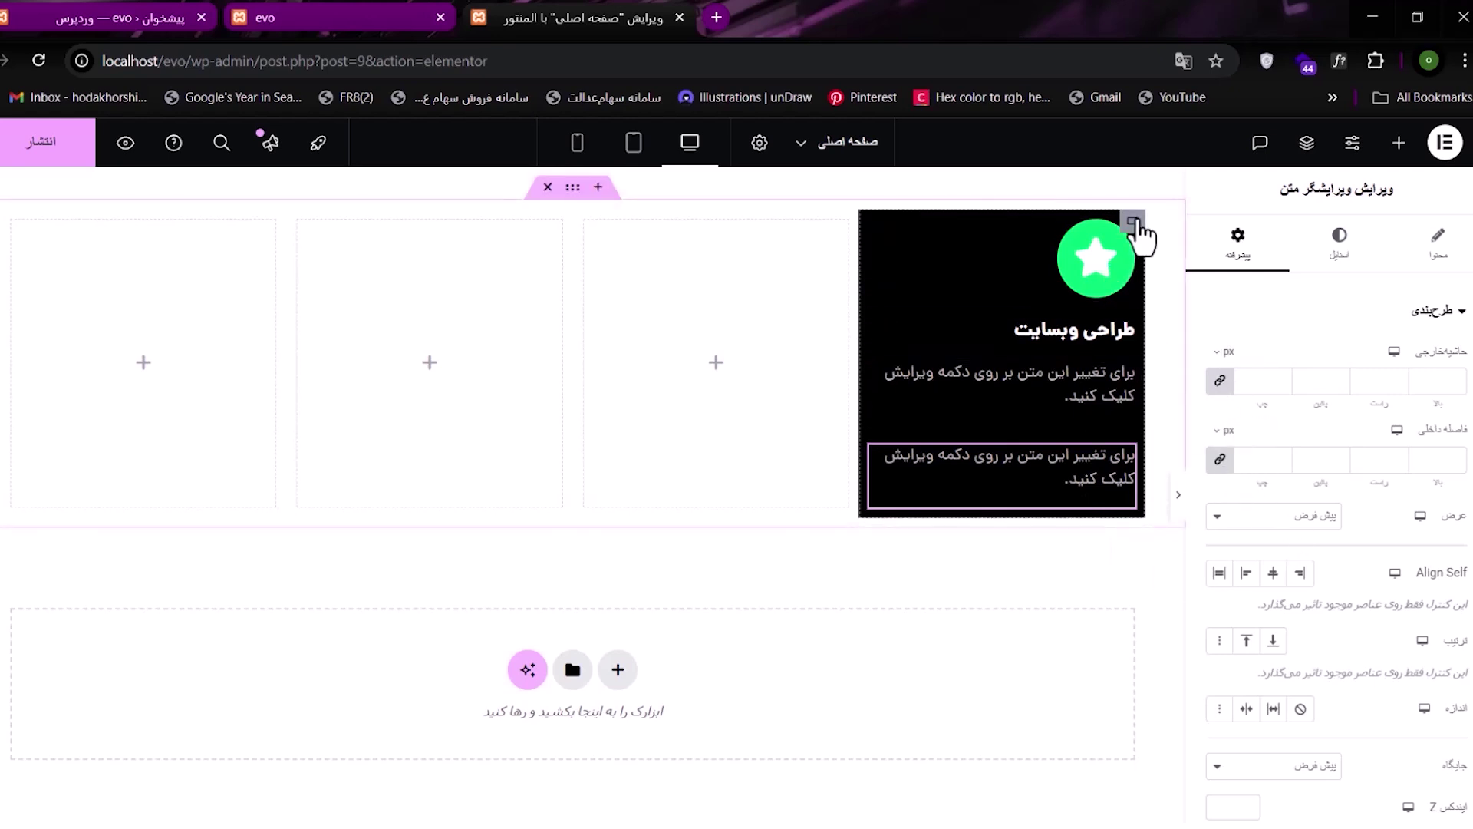
- Unlink the black container's gaps and set the column gap to 0 and the row gap to 14 px
{"action": "scroll", "coordinate": [1305, 599], "scroll_direction": "down", "scroll_amount": 3}
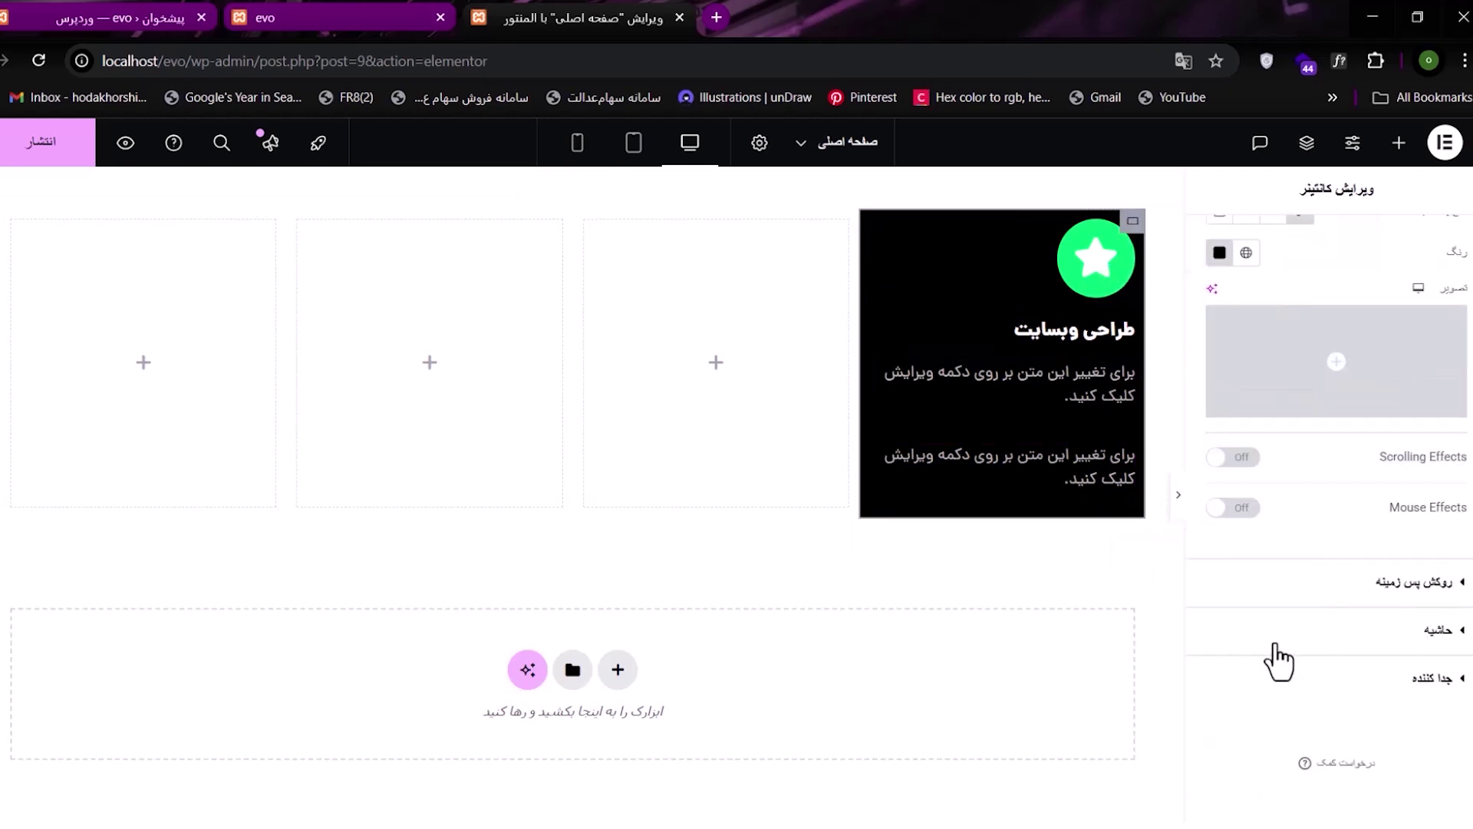
{"action": "scroll", "coordinate": [1276, 657], "scroll_direction": "up", "scroll_amount": 3}
{"action": "left_click", "coordinate": [1433, 257]}
{"action": "scroll", "coordinate": [1289, 691], "scroll_direction": "down", "scroll_amount": 4}
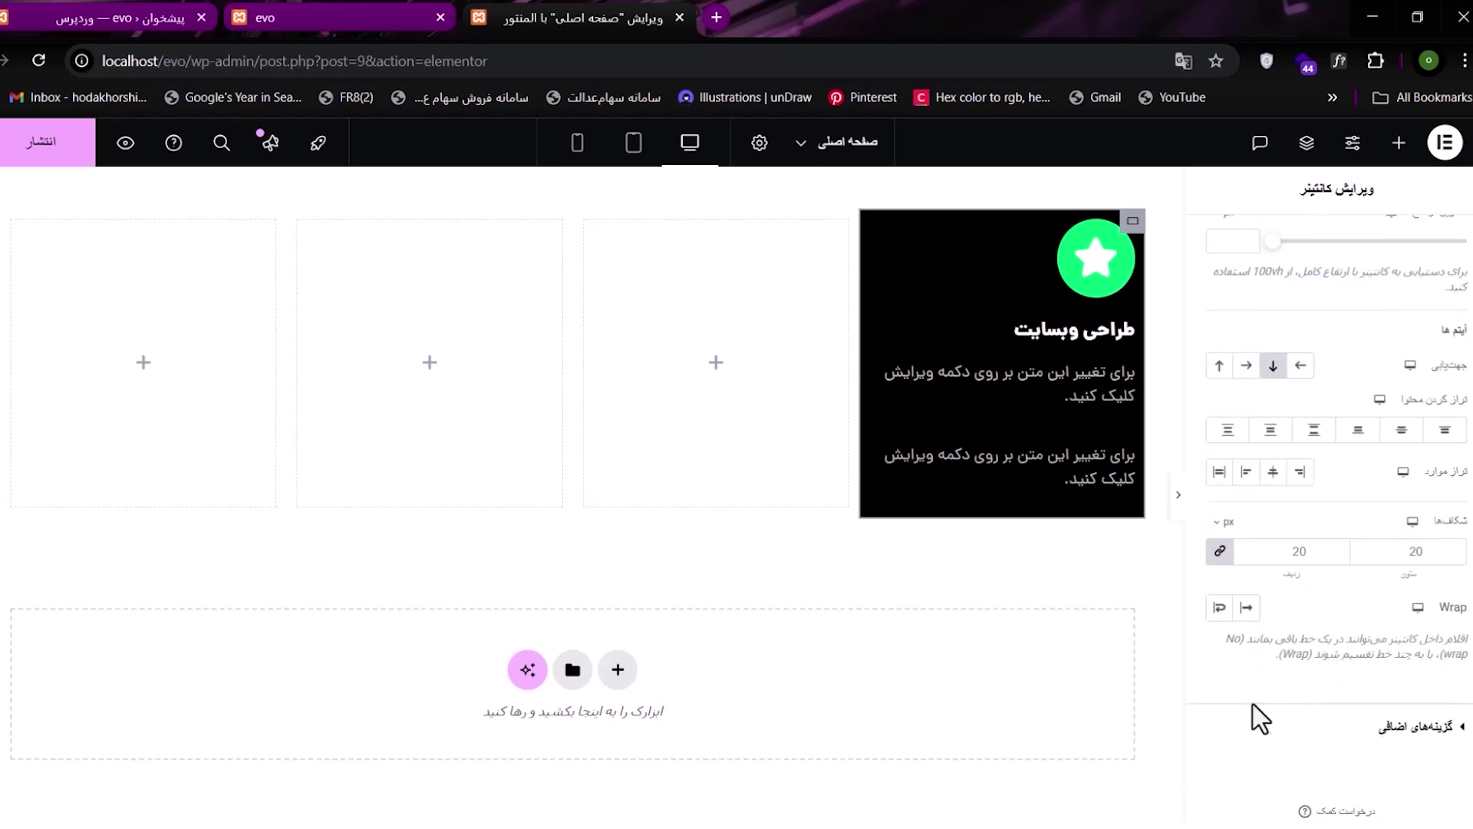
{"action": "left_click_drag", "start_coordinate": [1227, 560], "coordinate": [1023, 509]}
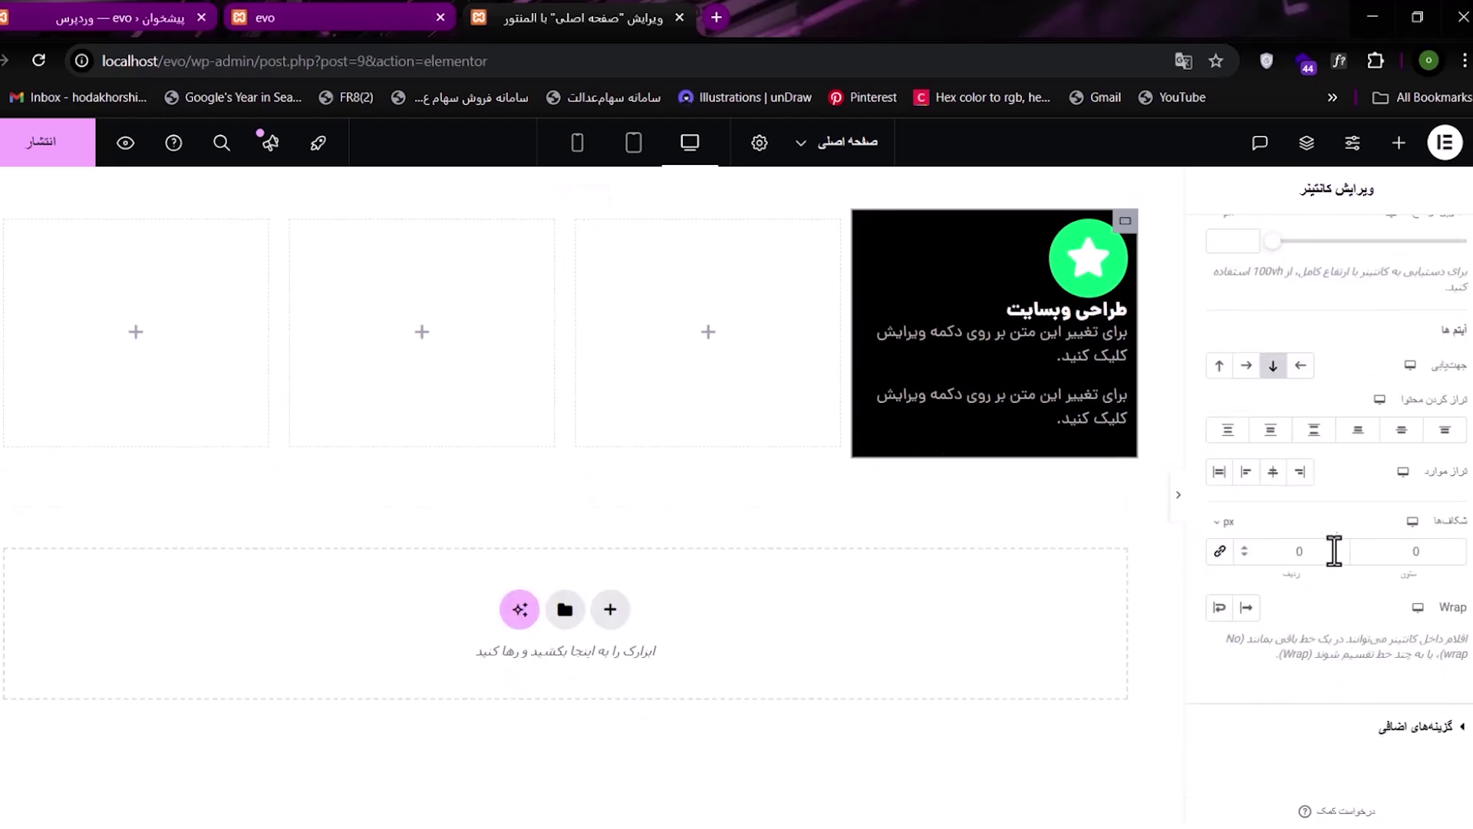
{"action": "left_click_drag", "start_coordinate": [1289, 576], "coordinate": [1300, 579]}
- Unlink the second description text's margins and set its top margin to -27 px
{"action": "left_click", "coordinate": [1062, 480]}
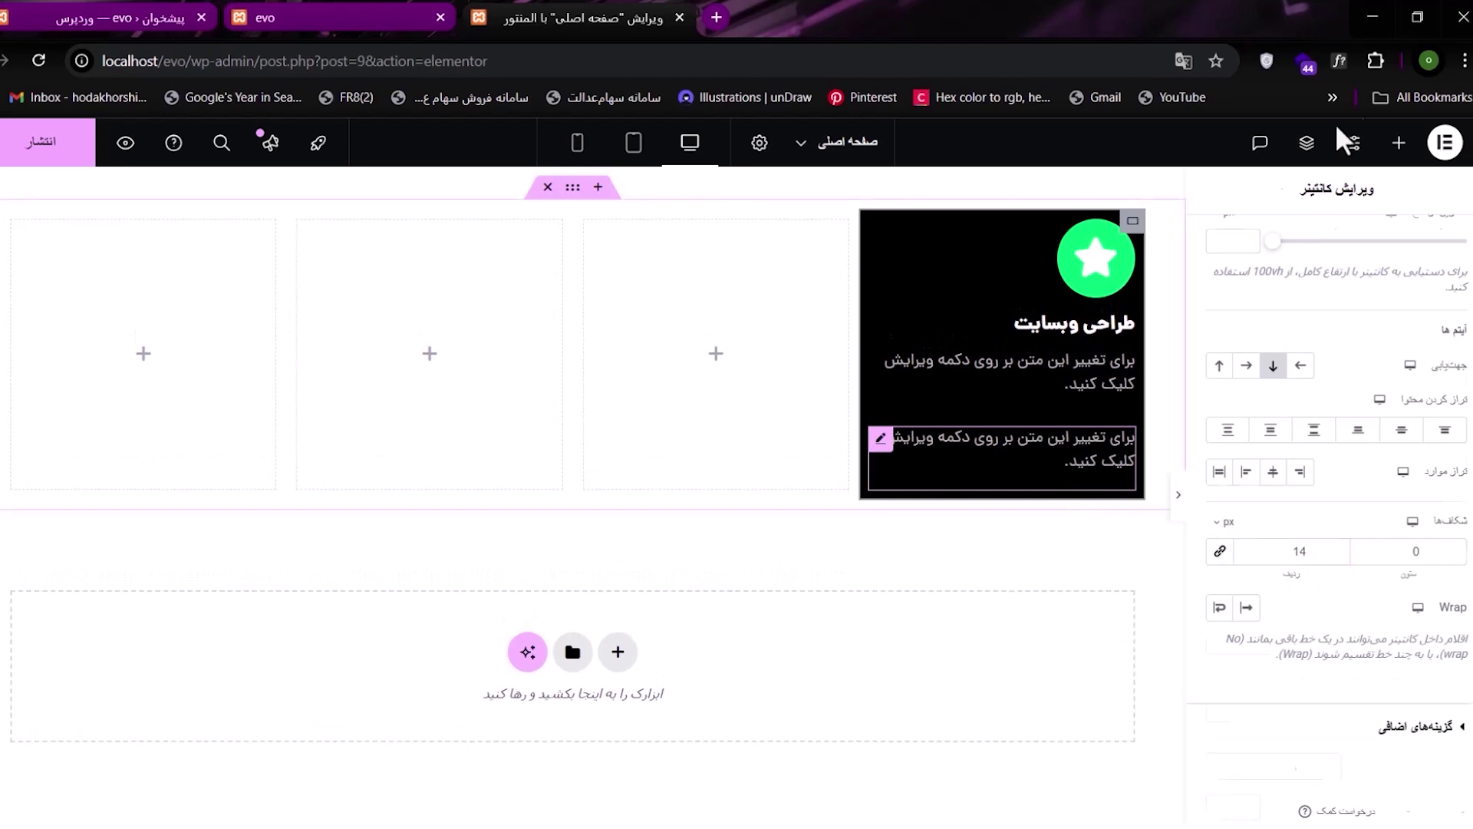
{"action": "left_click", "coordinate": [1237, 242]}
{"action": "left_click", "coordinate": [1219, 381]}
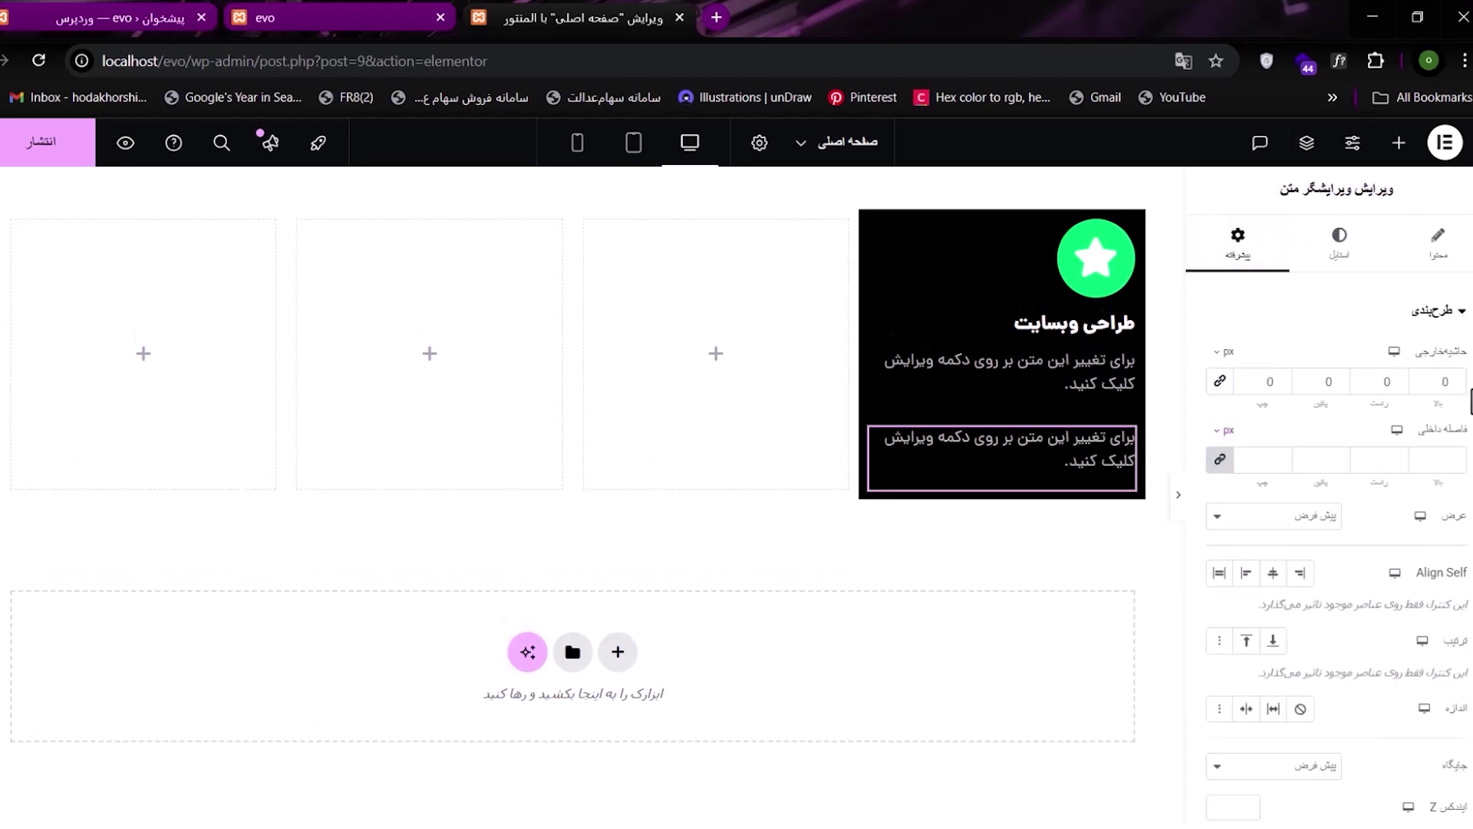
{"action": "left_click_drag", "start_coordinate": [1438, 408], "coordinate": [1410, 408]}
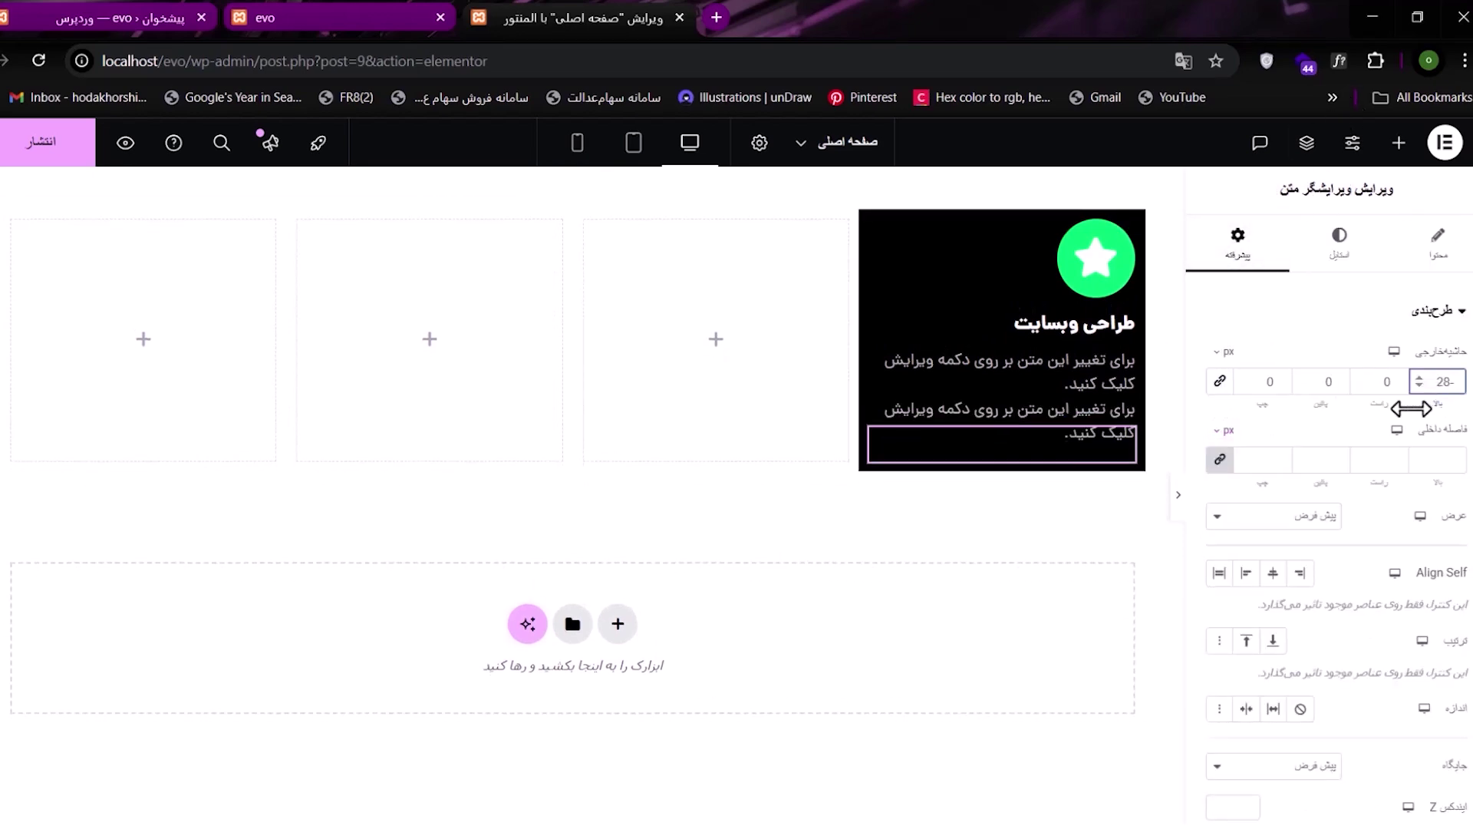
{"action": "left_click_drag", "start_coordinate": [1410, 408], "coordinate": [1412, 408]}
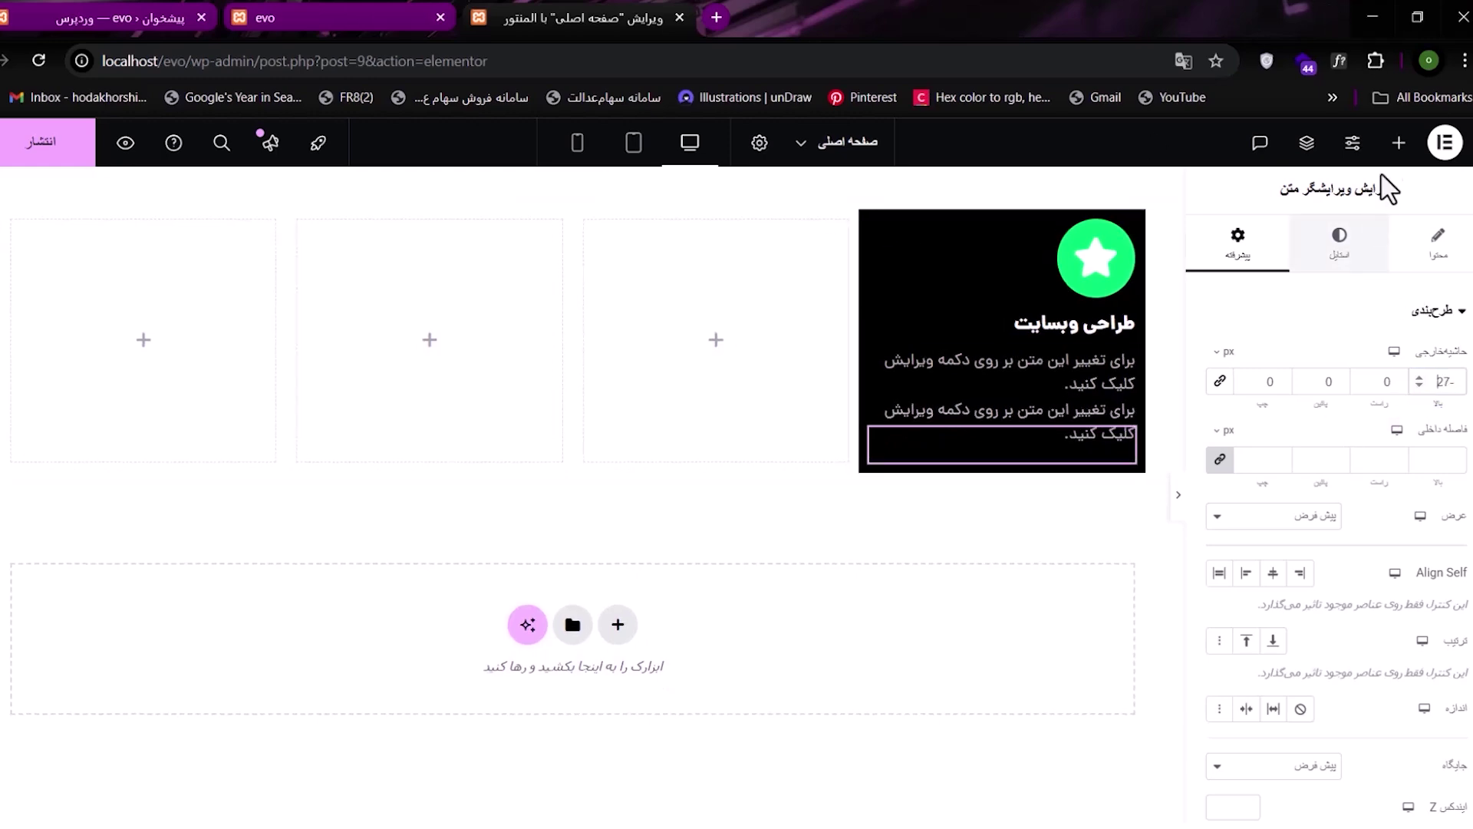
- Find the button widget (دکمه) and add it below the second description text in the black card
{"action": "left_click", "coordinate": [1399, 143]}
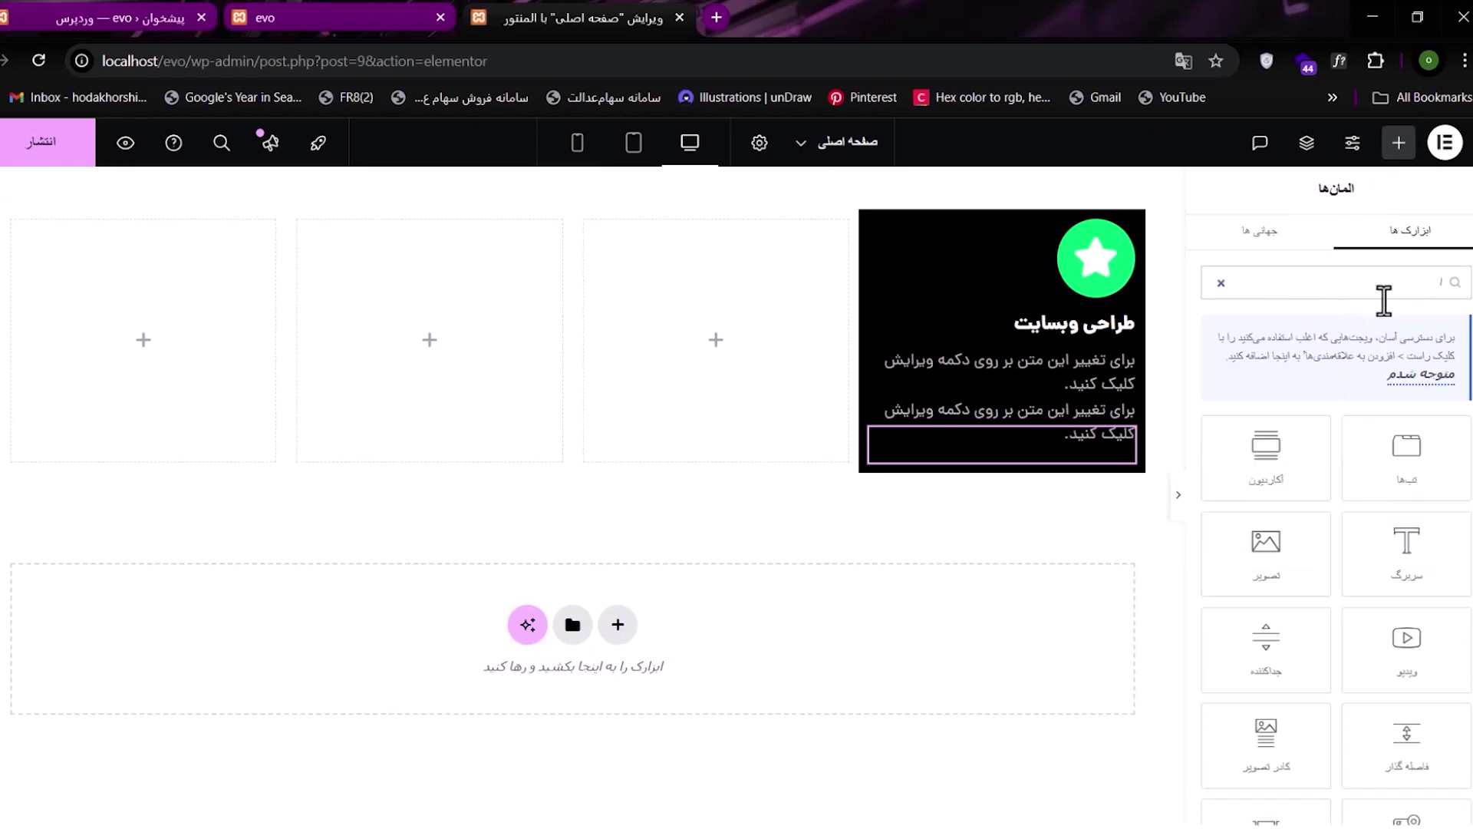
{"action": "key", "text": "BackSpace"}
{"action": "type", "text": "ش"}
{"action": "key", "text": "BackSpace"}
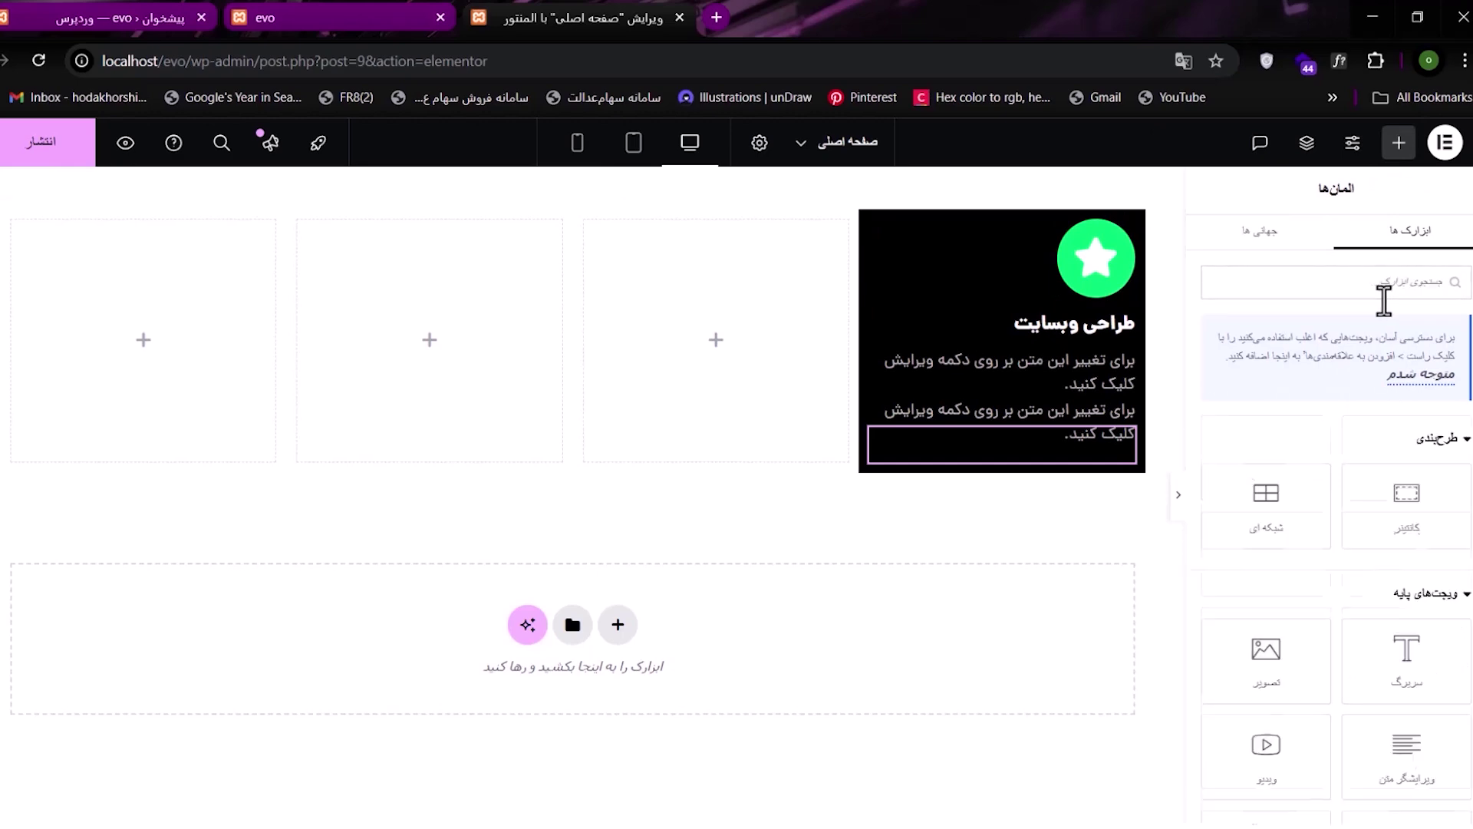
{"action": "type", "text": "شا"}
{"action": "key", "text": "BackSpace"}
{"action": "key", "text": "BackSpace"}
{"action": "type", "text": "کم"}
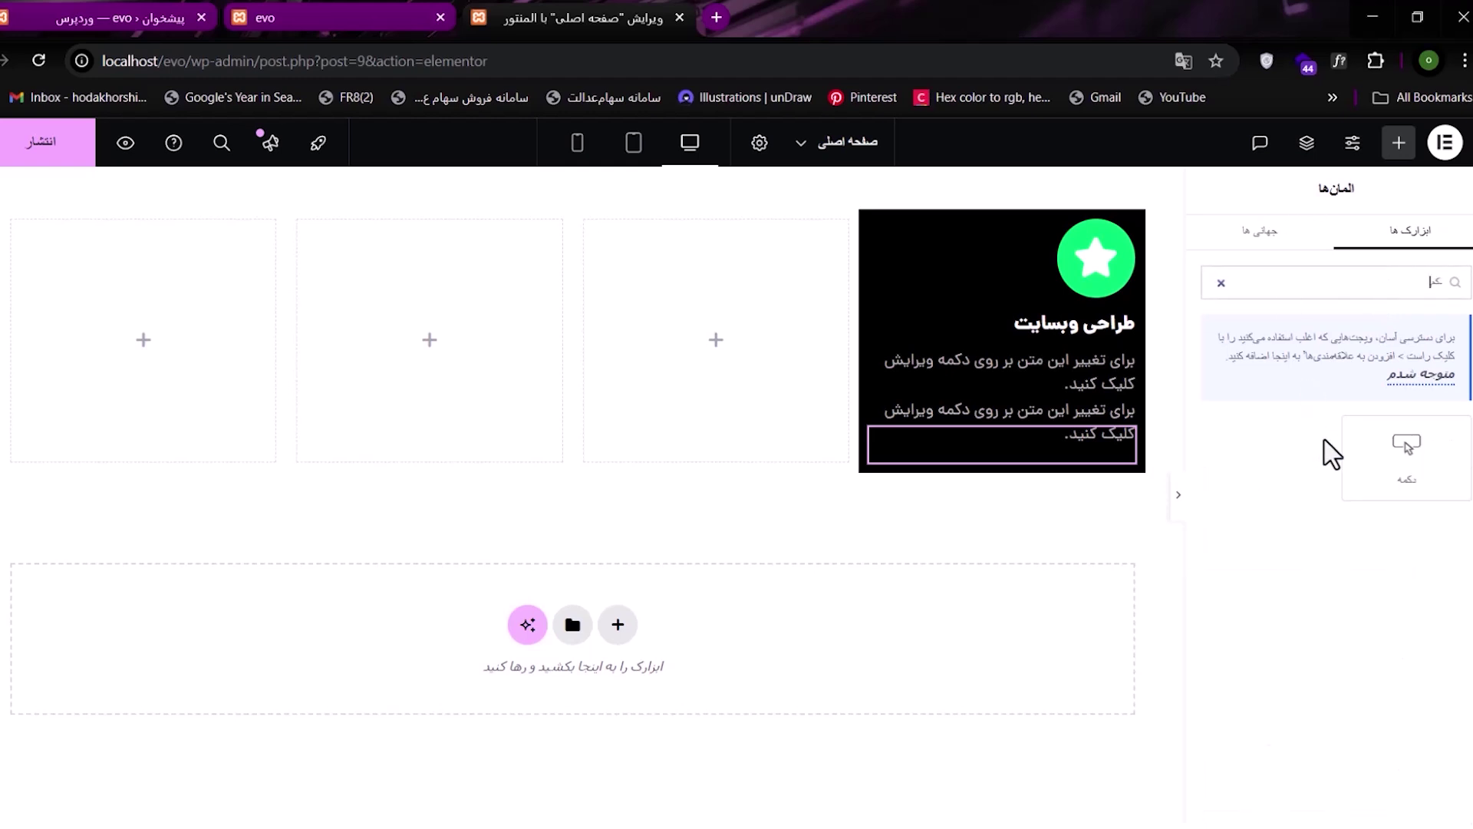
{"action": "left_click_drag", "start_coordinate": [1404, 452], "coordinate": [1011, 449]}
- Copy the star icon's primary color #00FF77 and set the black card button's background color to transparent
{"action": "left_click", "coordinate": [1090, 284]}
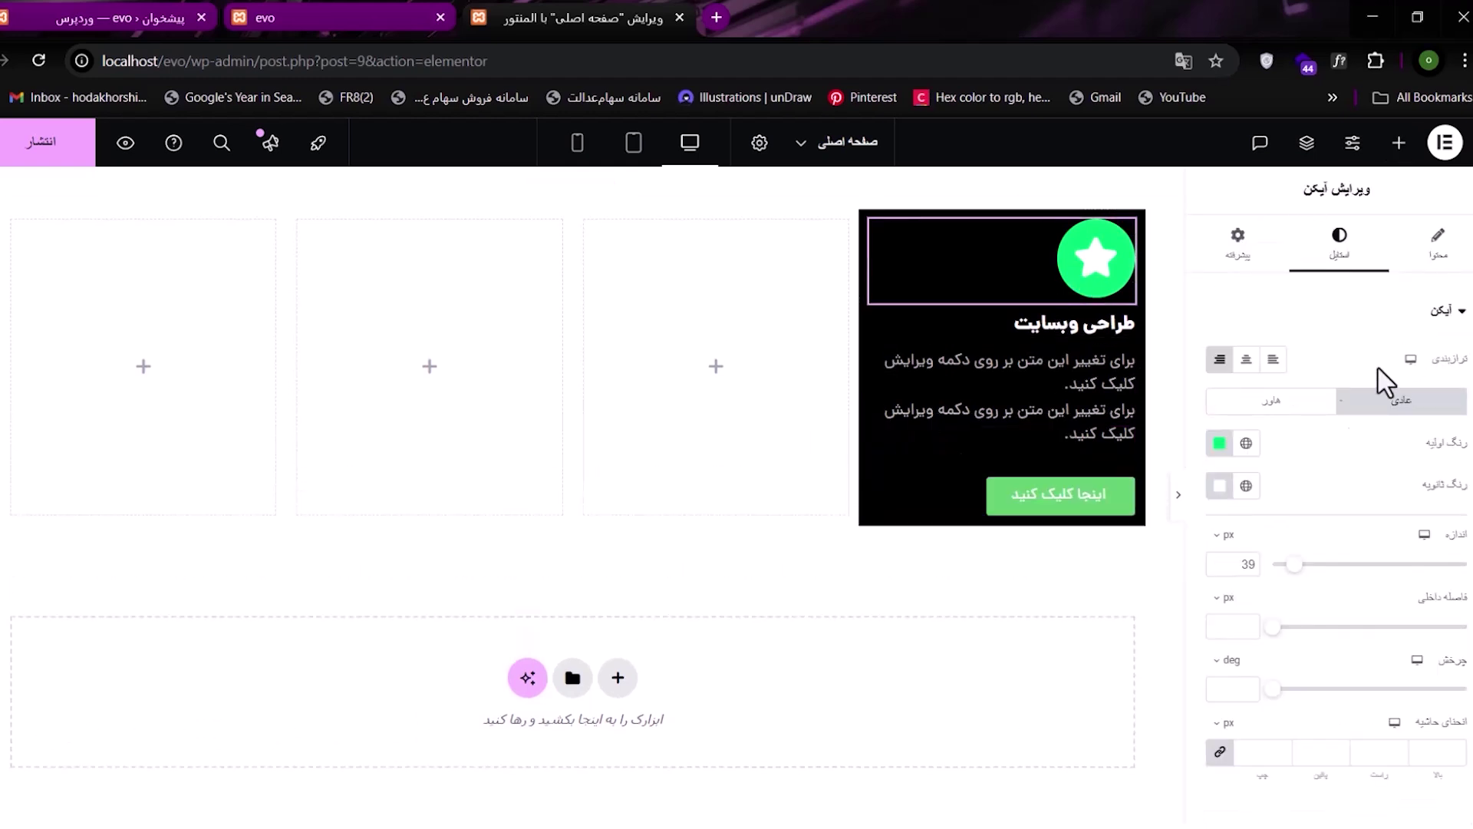
{"action": "left_click", "coordinate": [1220, 443]}
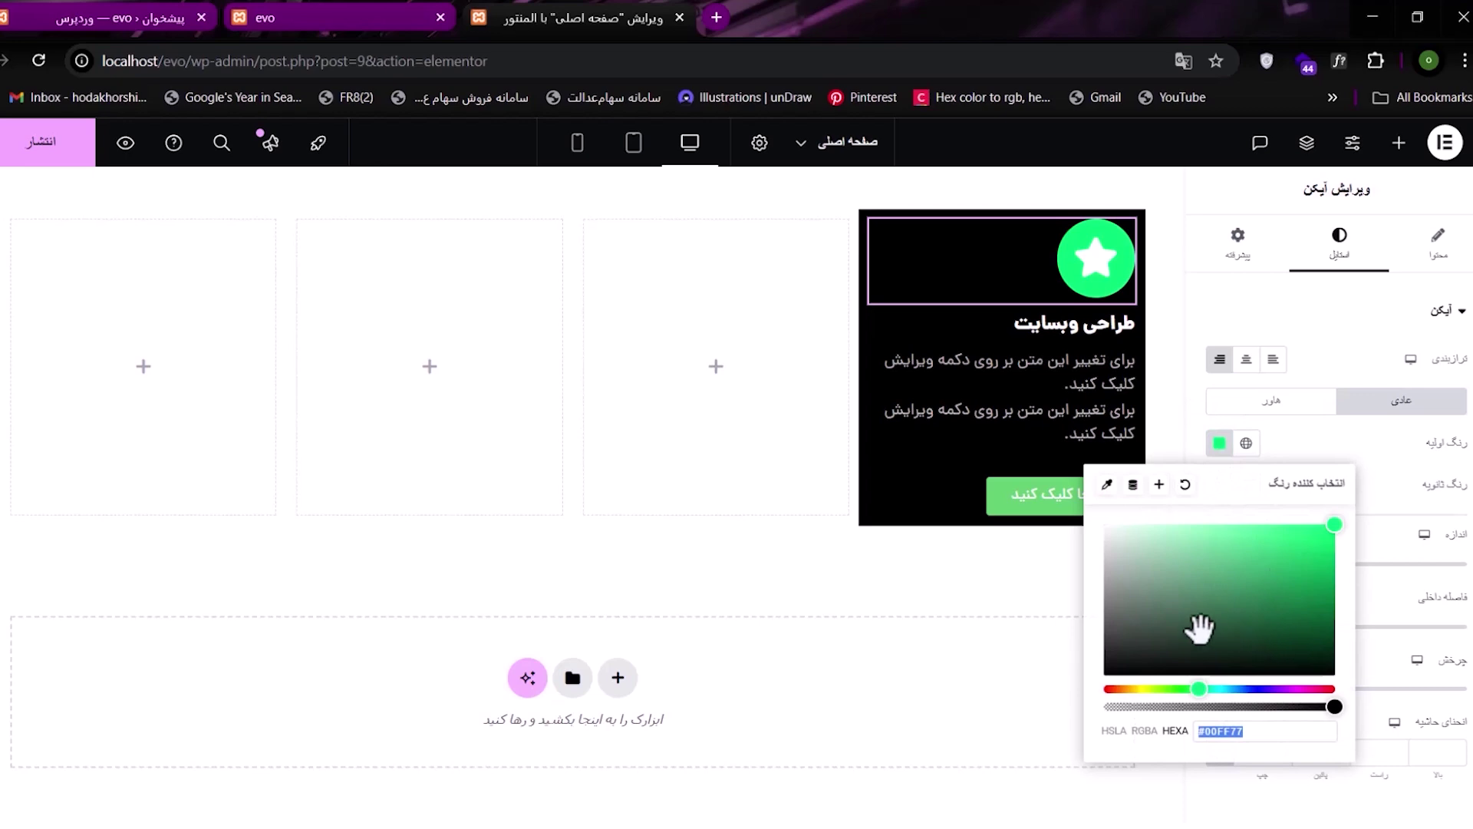
{"action": "left_click", "coordinate": [1032, 503]}
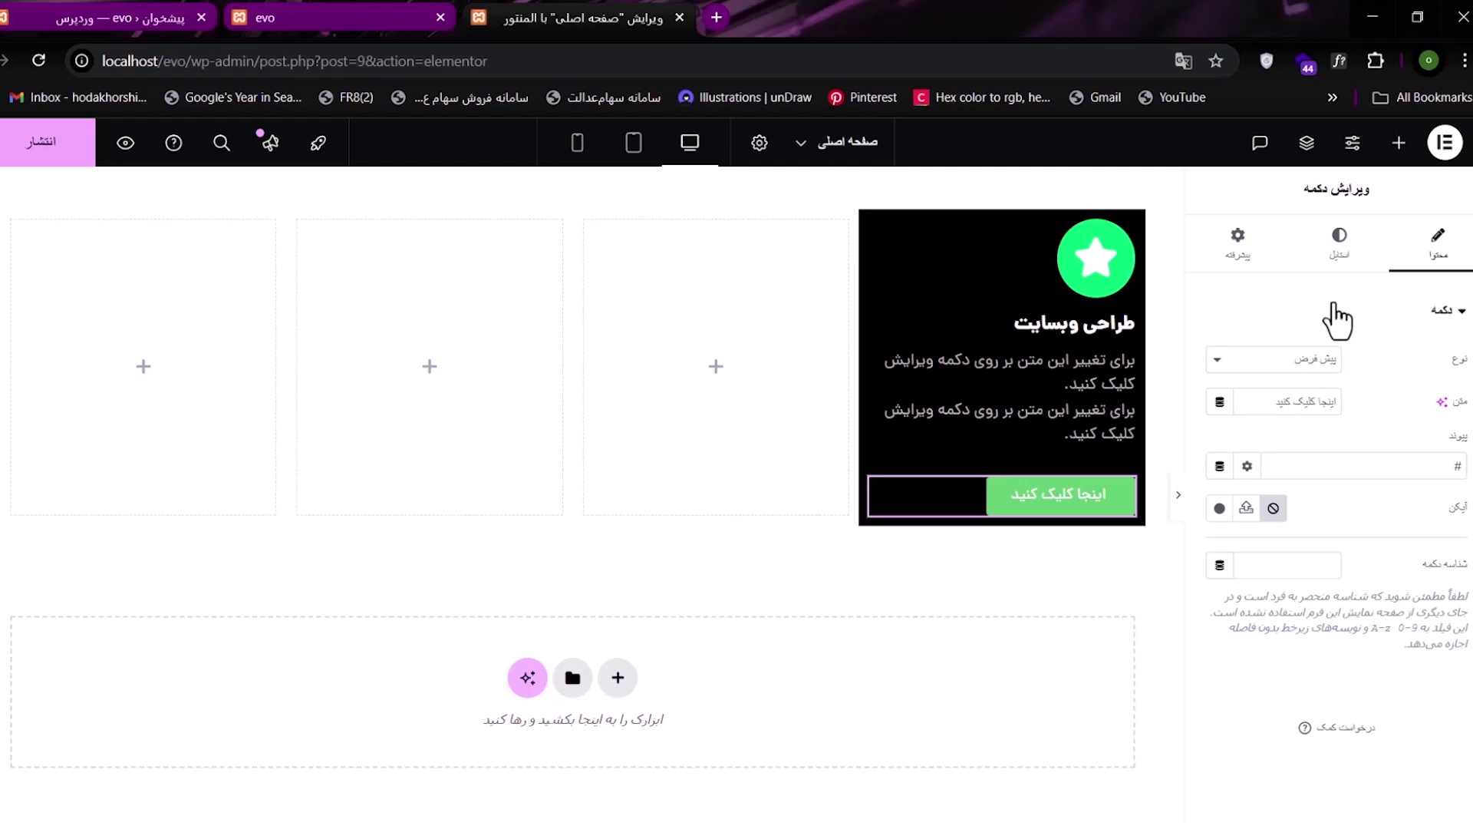
{"action": "left_click", "coordinate": [1341, 253]}
{"action": "scroll", "coordinate": [1285, 606], "scroll_direction": "down", "scroll_amount": 3}
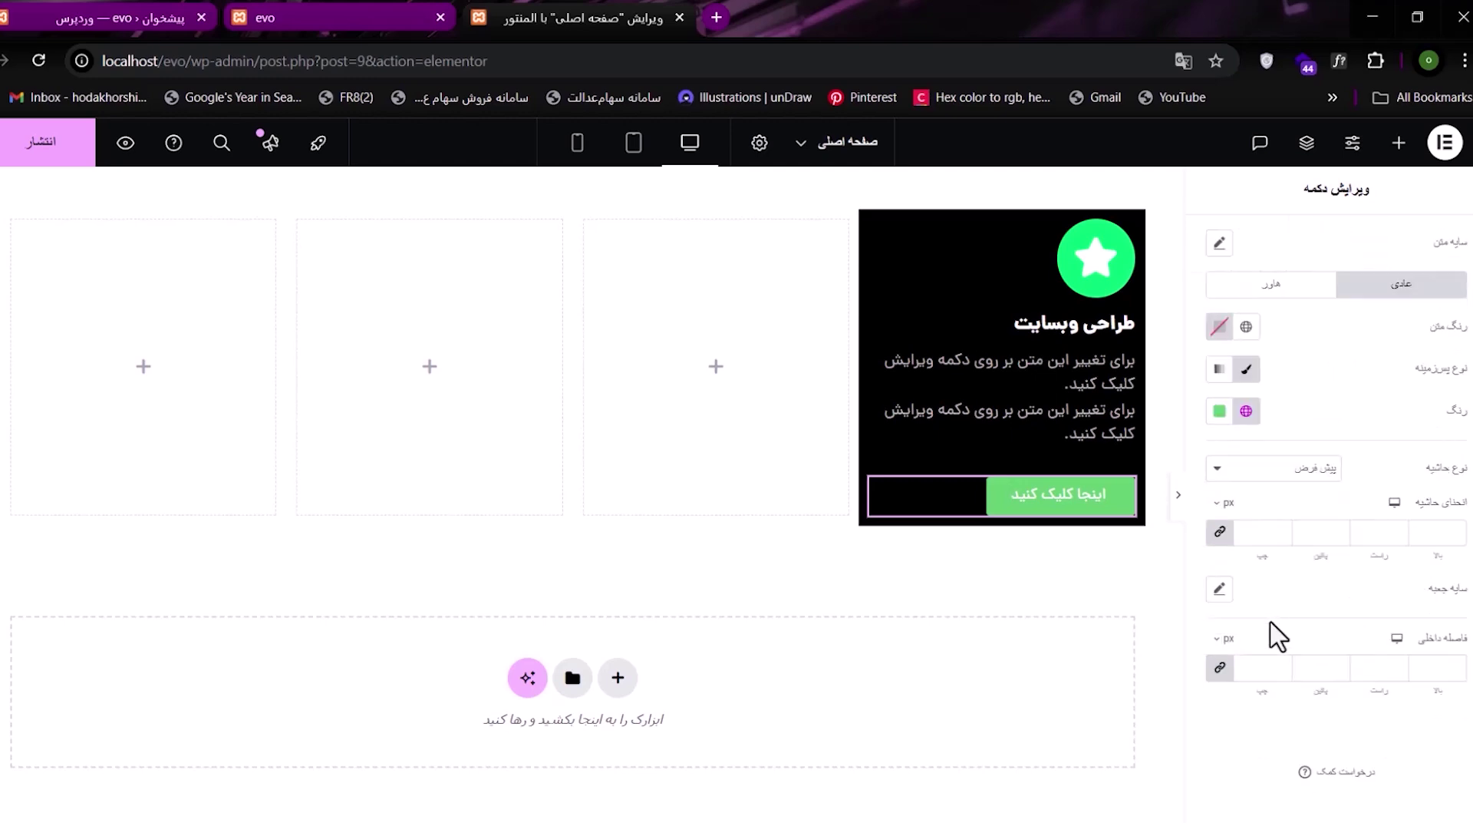
{"action": "left_click", "coordinate": [1220, 414]}
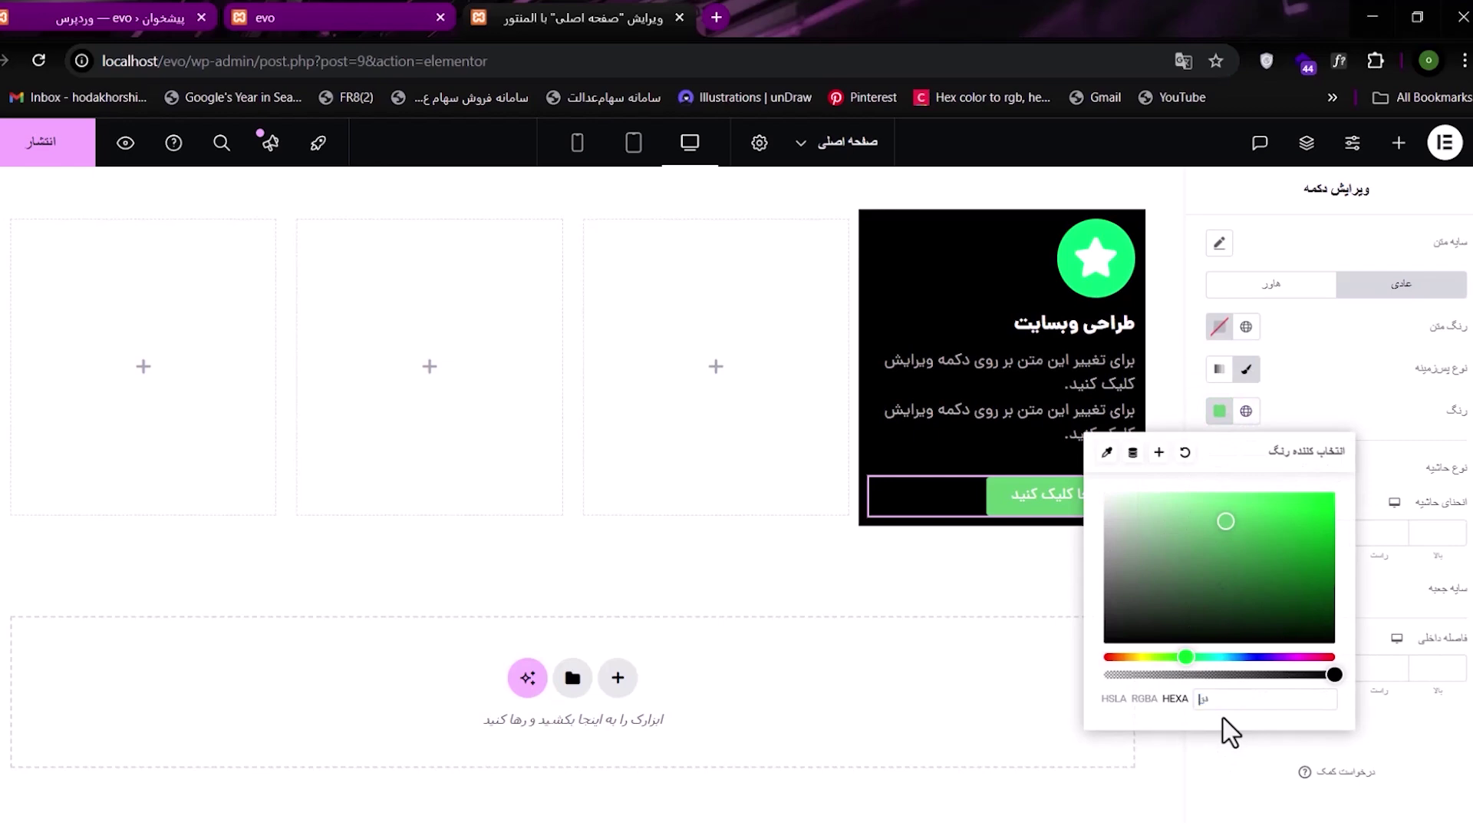
{"action": "type", "text": "ranspa"}
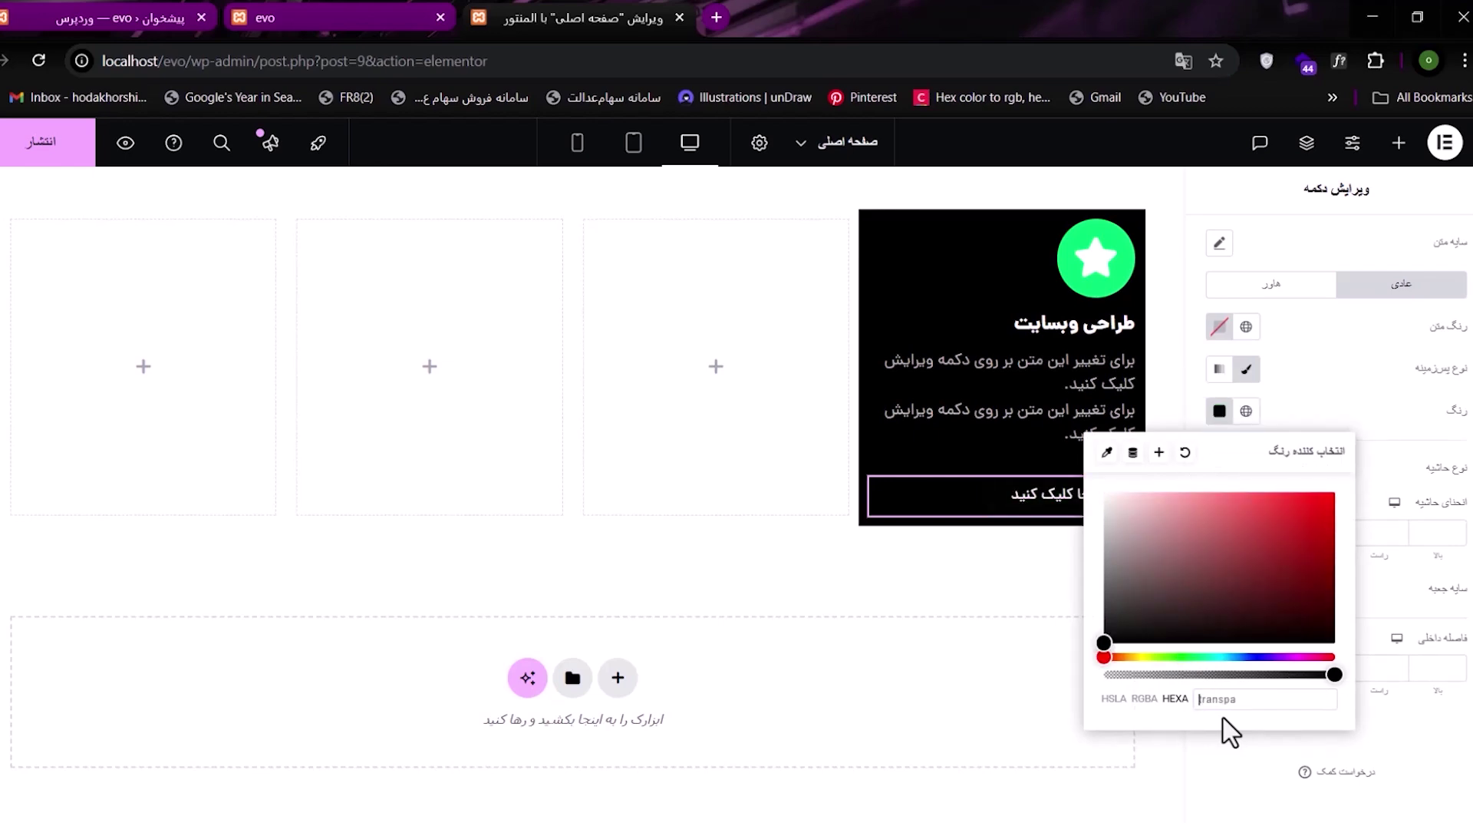
{"action": "type", "text": "ransparent"}
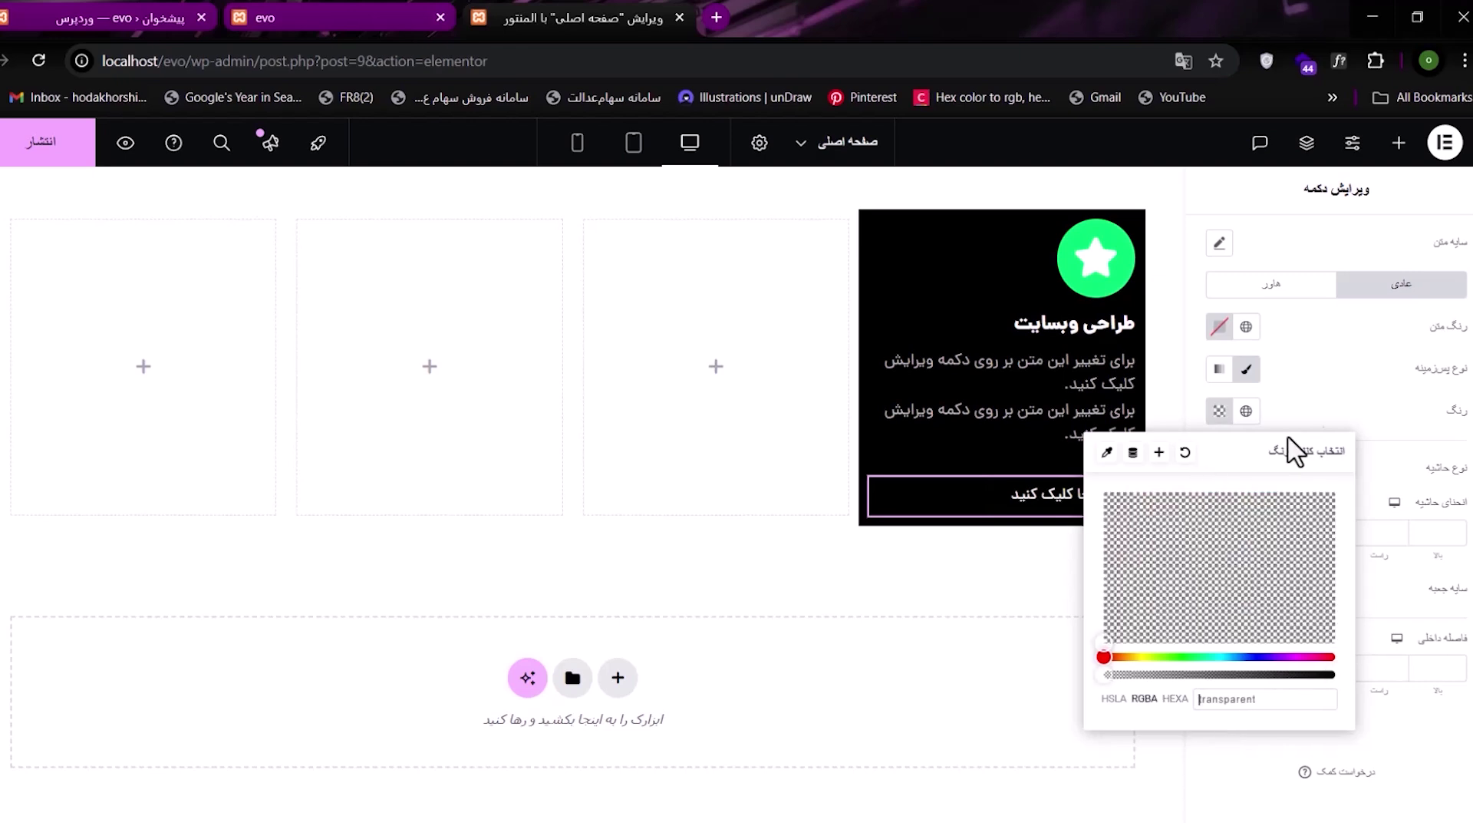
{"action": "left_click", "coordinate": [1323, 383]}
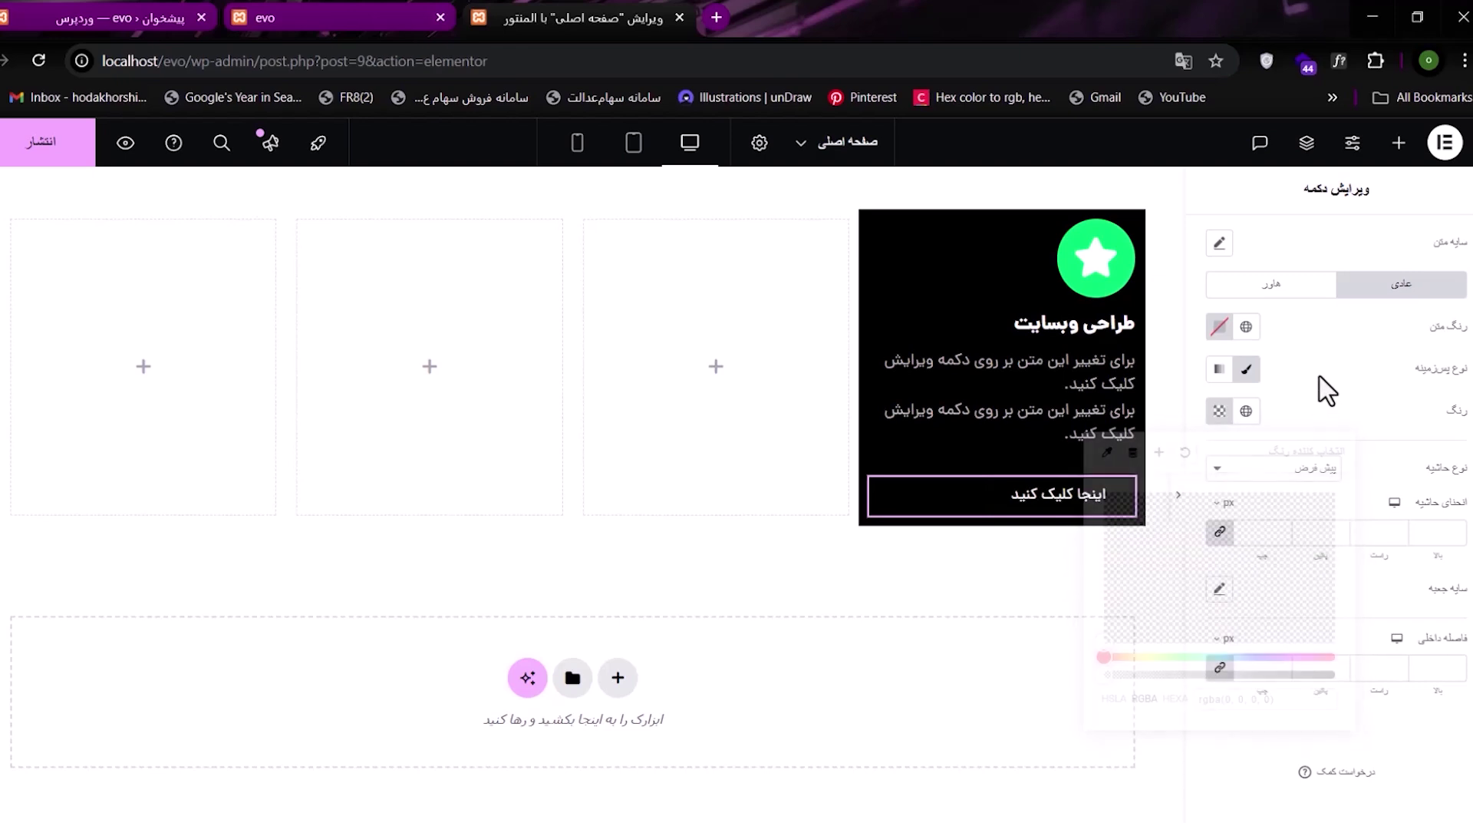
- Set the button's text color to the green copied from the star icon
{"action": "left_click", "coordinate": [1219, 326]}
{"action": "key", "text": "ctrl+v"}
{"action": "left_click", "coordinate": [1323, 328]}
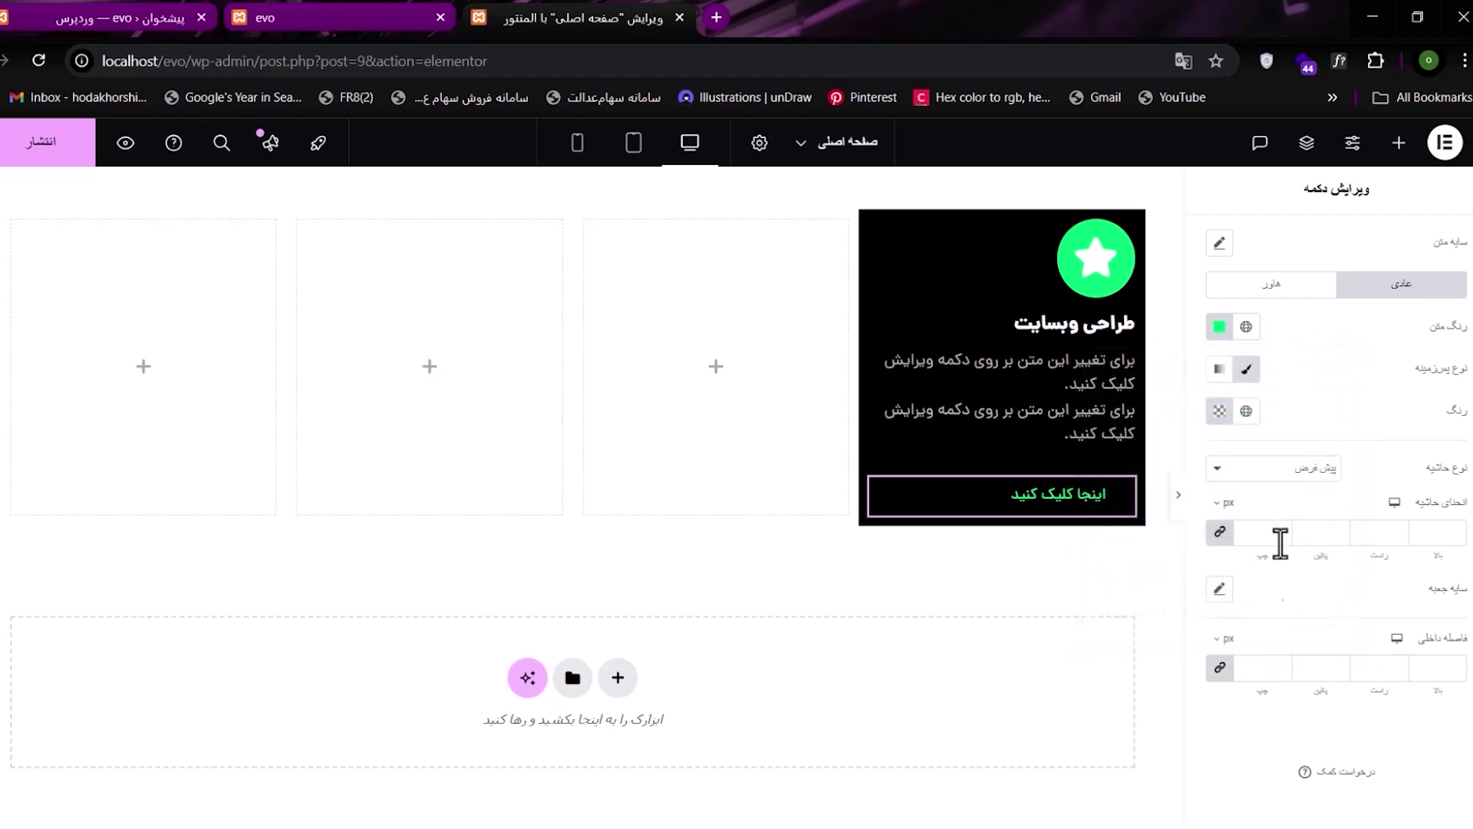
- Change the button's text to "مشاهده بیشتر" and set its padding to 0 px on all sides
{"action": "scroll", "coordinate": [1381, 369], "scroll_direction": "up", "scroll_amount": 3}
{"action": "left_click", "coordinate": [1431, 244]}
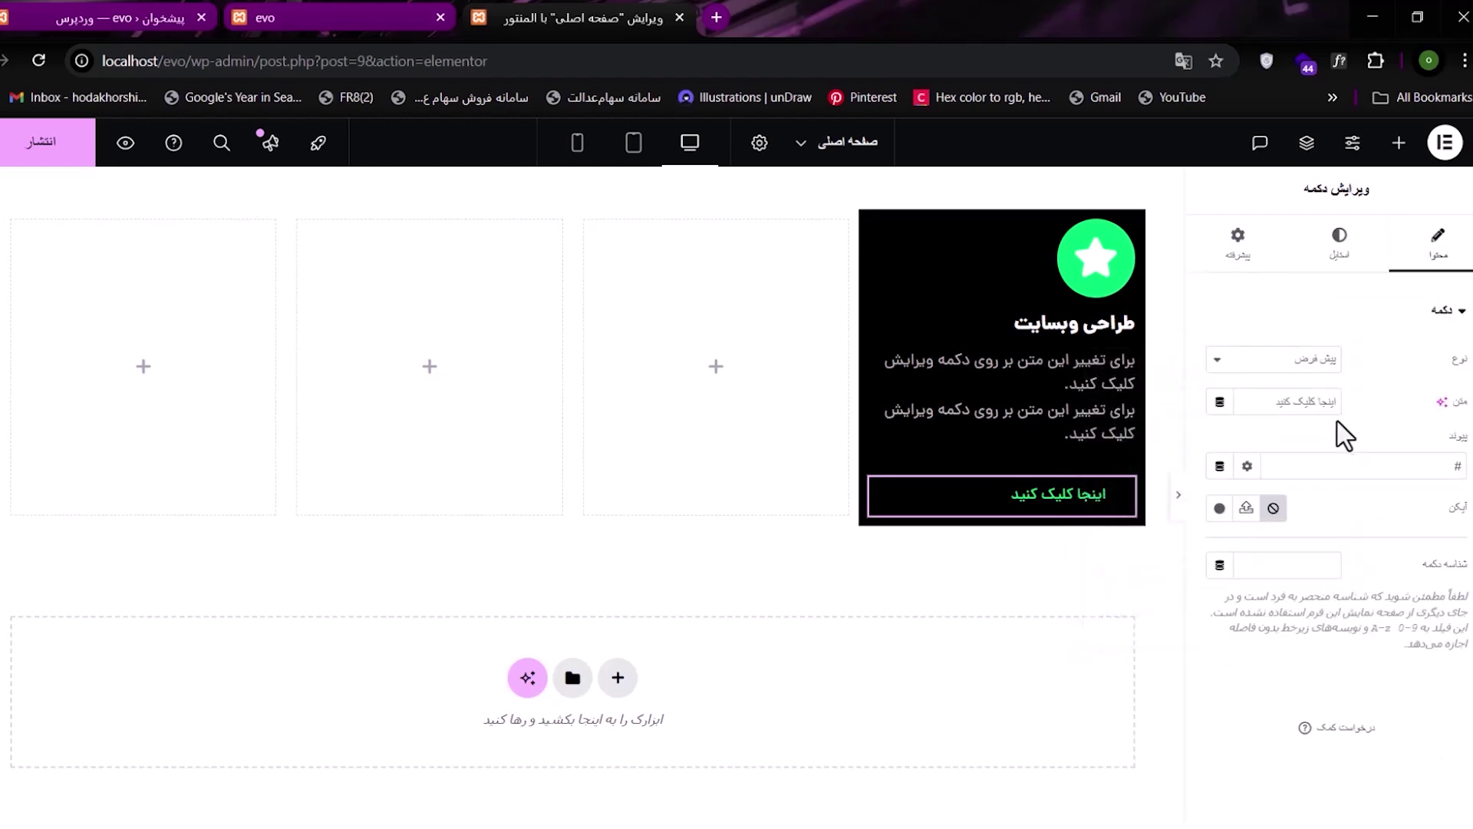
{"action": "type", "text": "ا"}
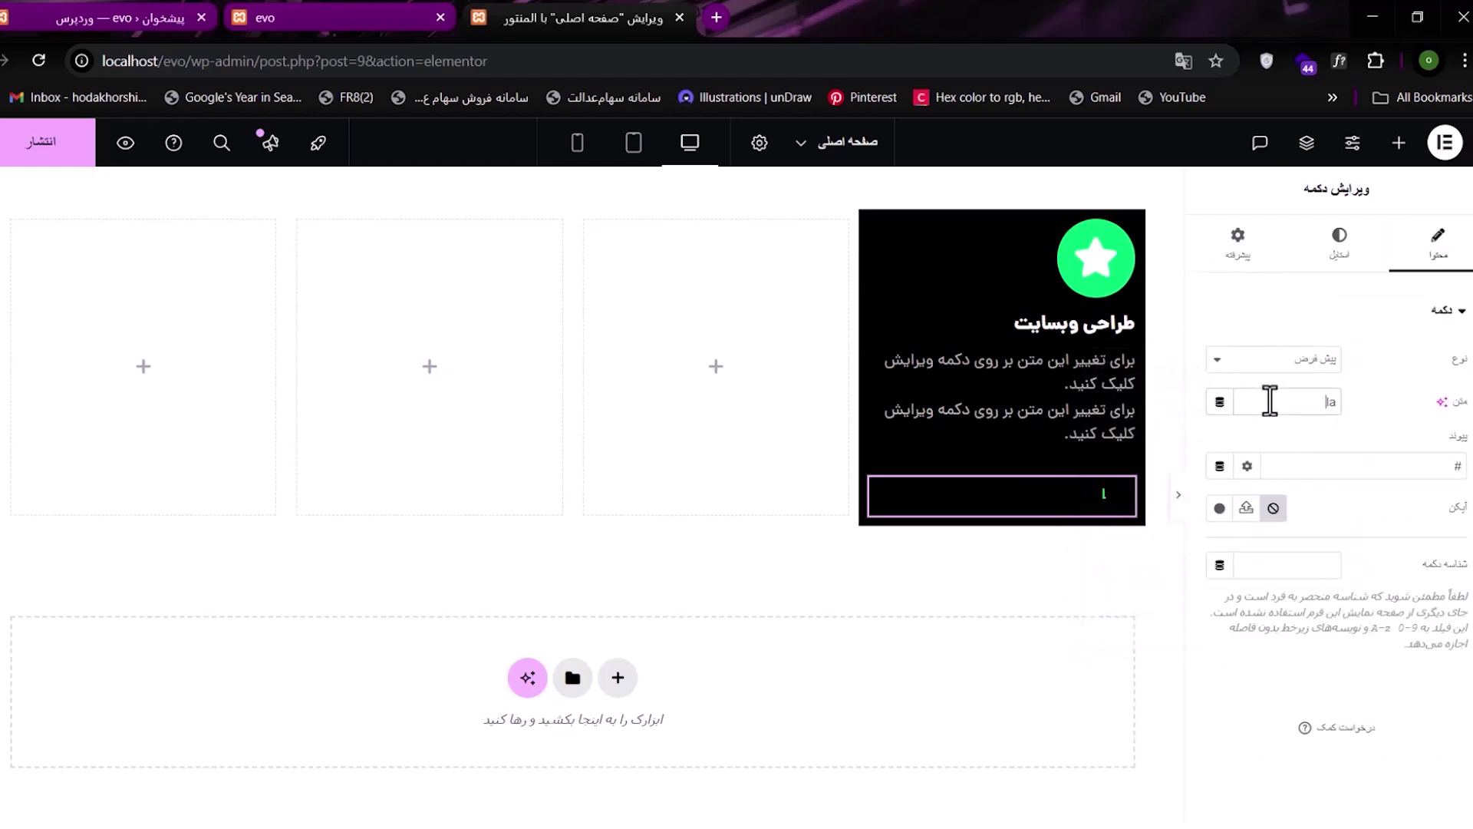
{"action": "type", "text": "مشاهده بیشتر"}
{"action": "left_click", "coordinate": [1336, 257]}
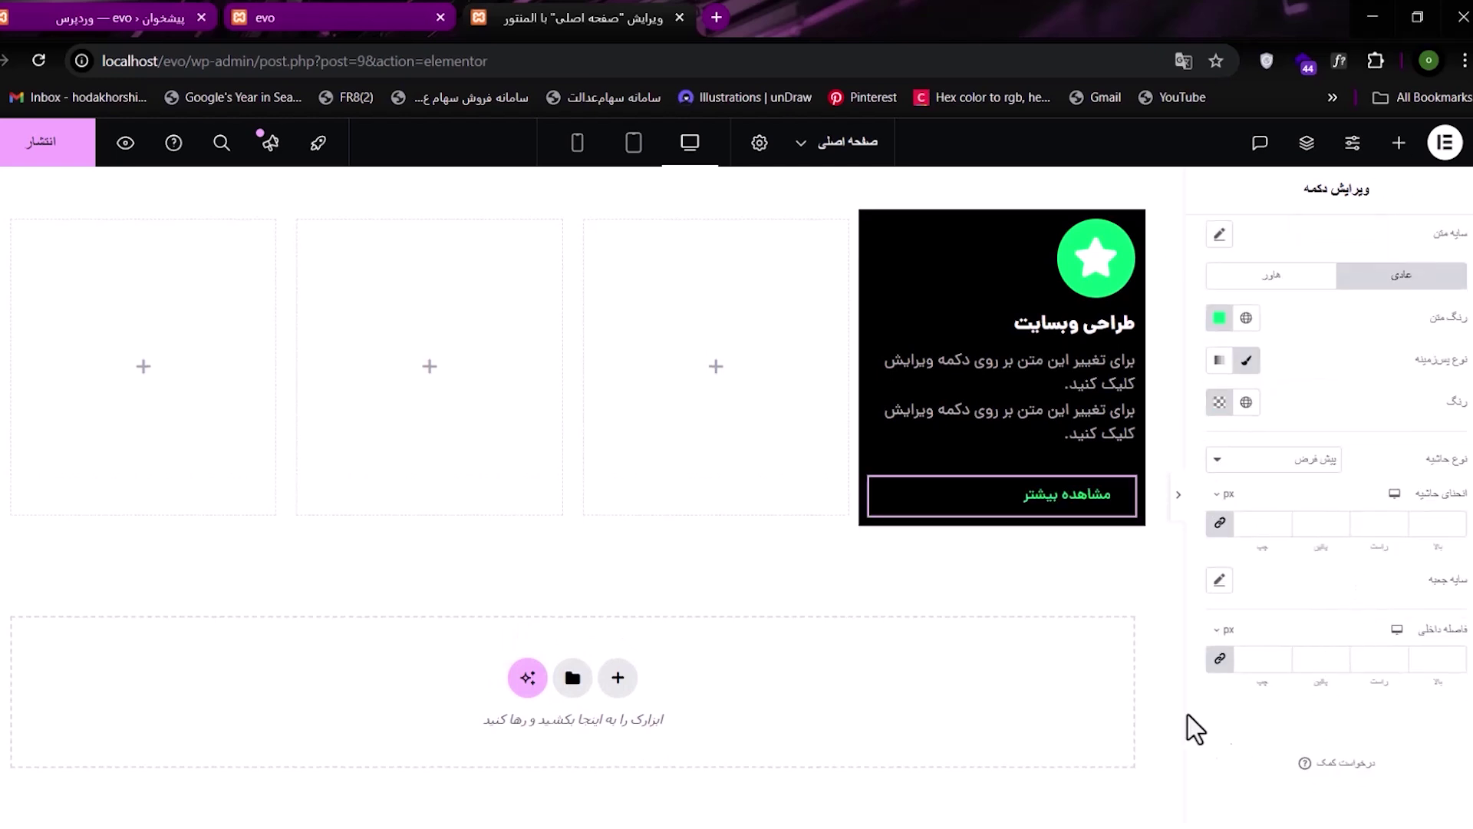
{"action": "left_click", "coordinate": [1220, 660]}
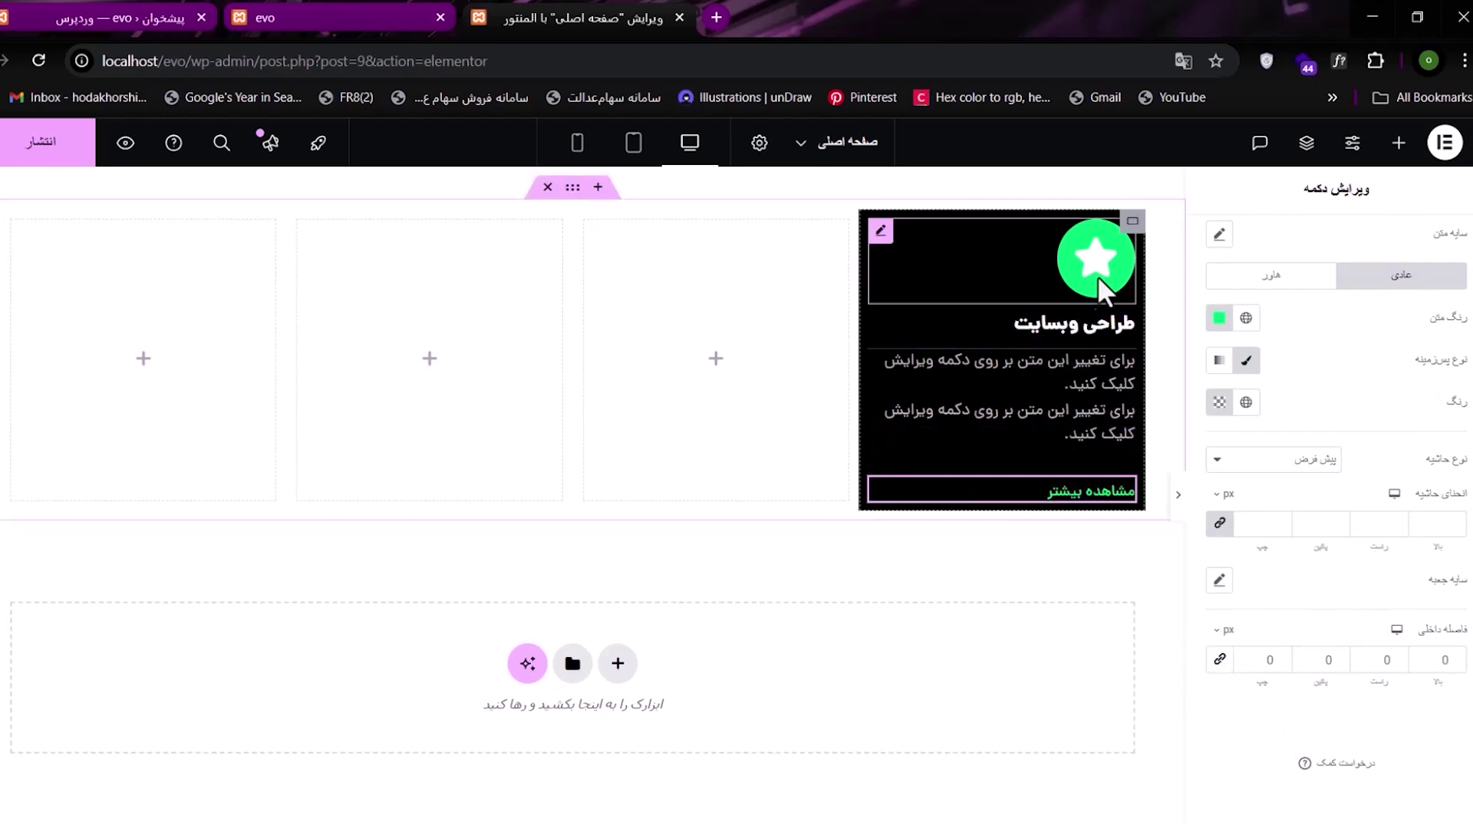
- Set the black card container's padding to 1 em on all sides
{"action": "left_click", "coordinate": [1133, 223]}
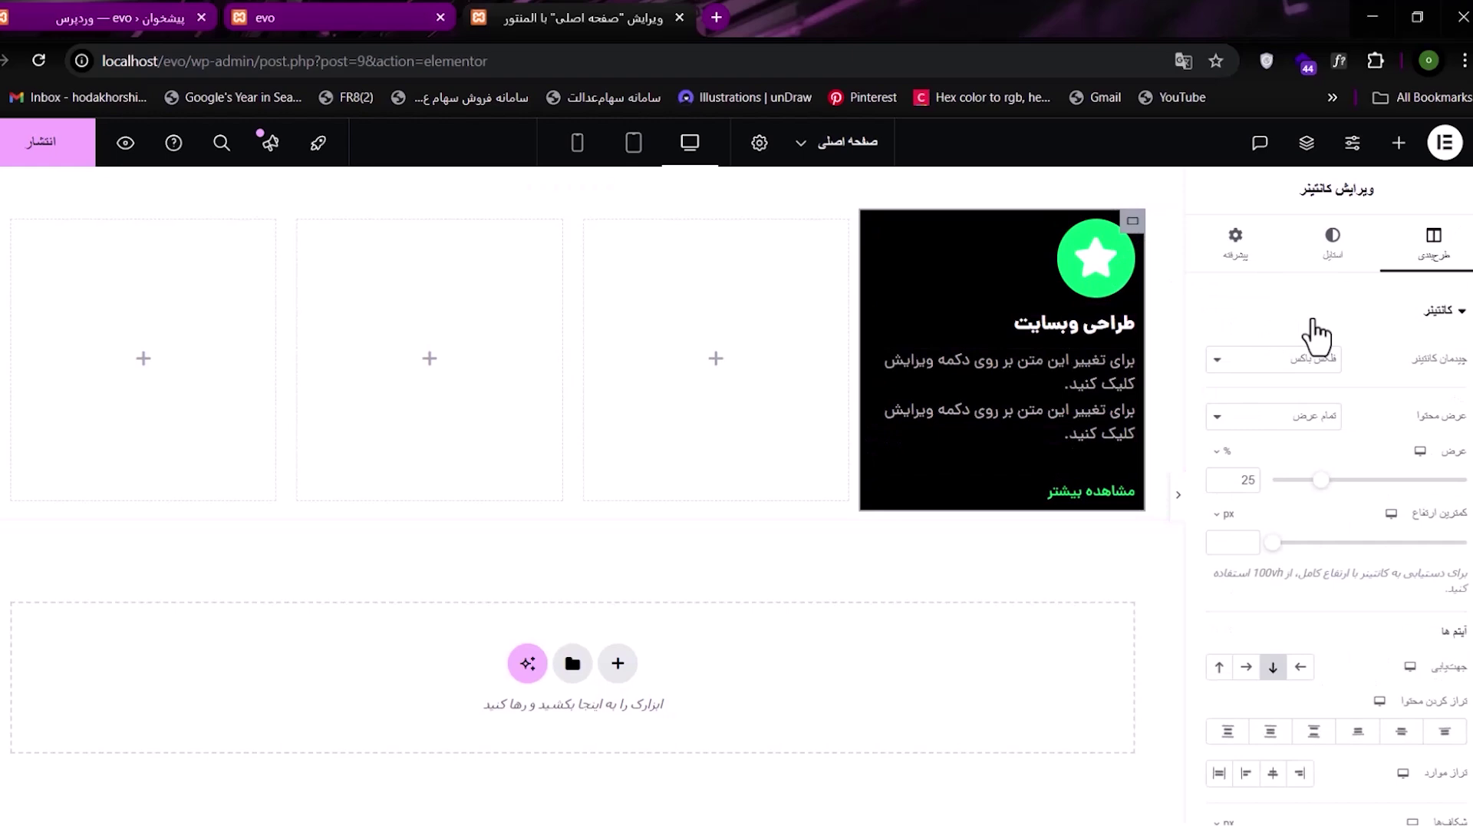
{"action": "left_click", "coordinate": [1236, 244]}
{"action": "left_click", "coordinate": [1224, 436]}
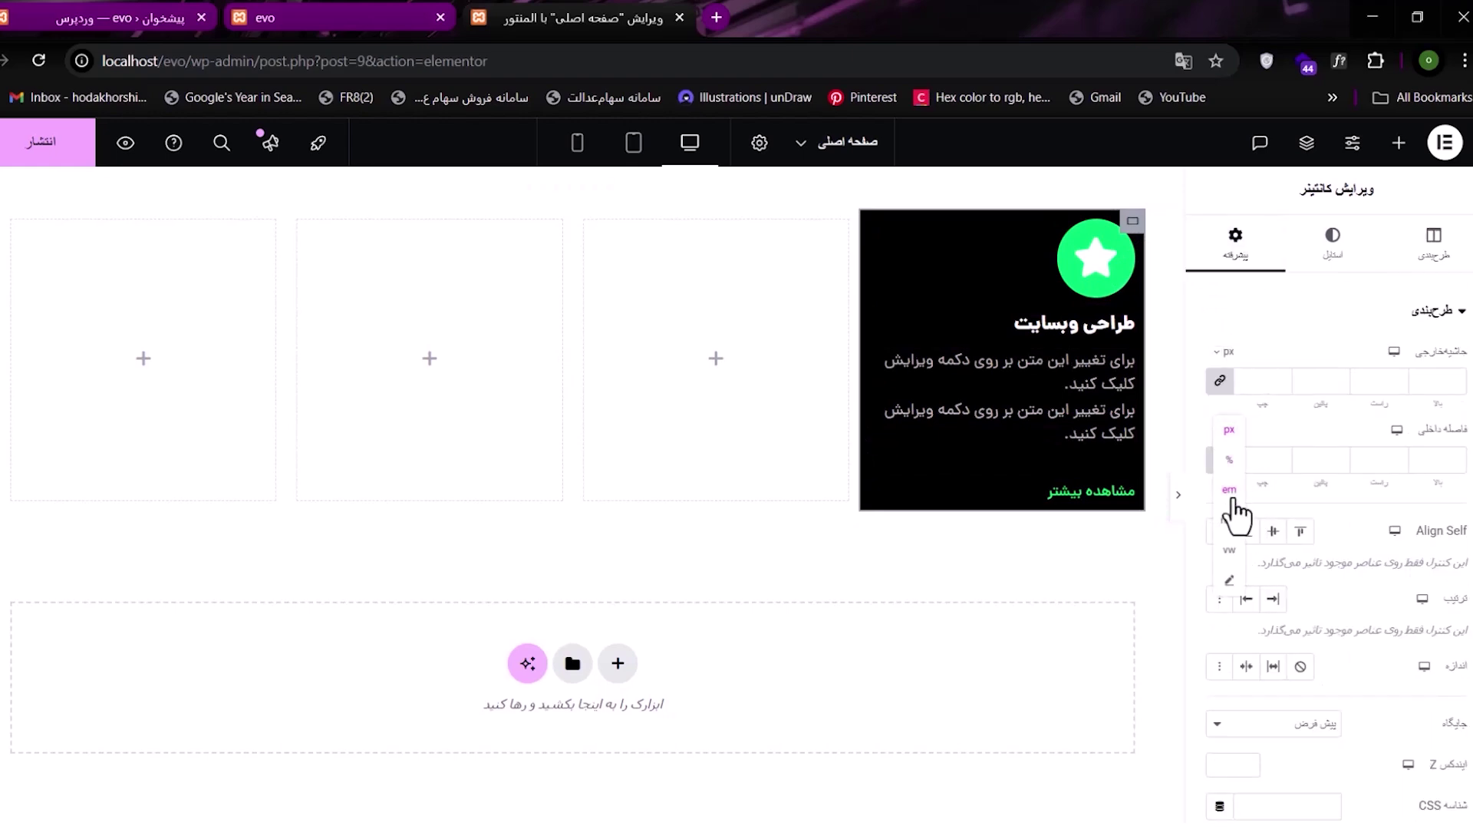
{"action": "left_click", "coordinate": [1241, 500]}
{"action": "left_click", "coordinate": [1239, 458]}
{"action": "type", "text": "1"}
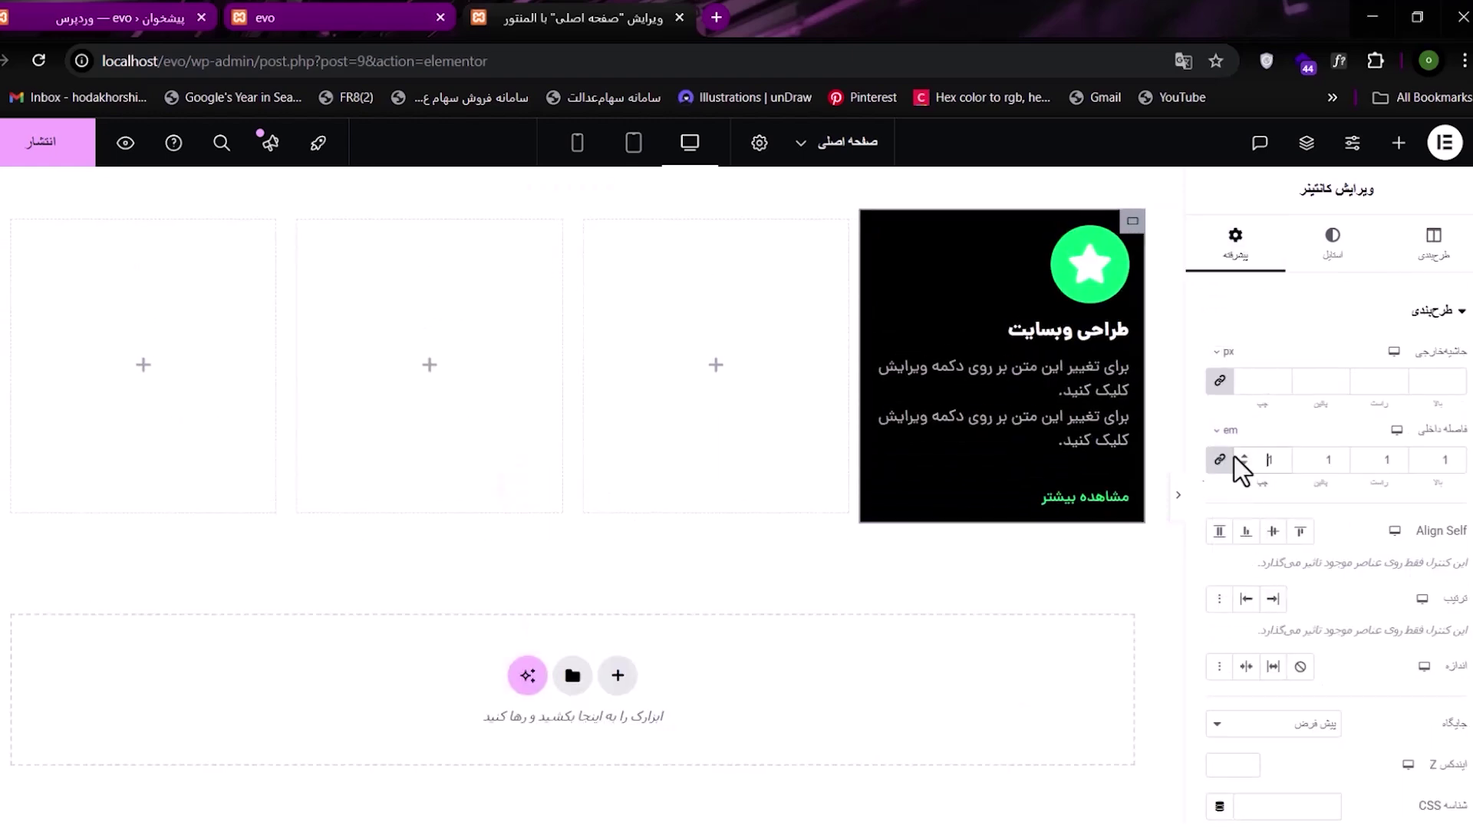
- Round the black card container's corners with a 10 px border radius on all sides
{"action": "left_click", "coordinate": [1322, 259]}
{"action": "scroll", "coordinate": [1338, 480], "scroll_direction": "down", "scroll_amount": 3}
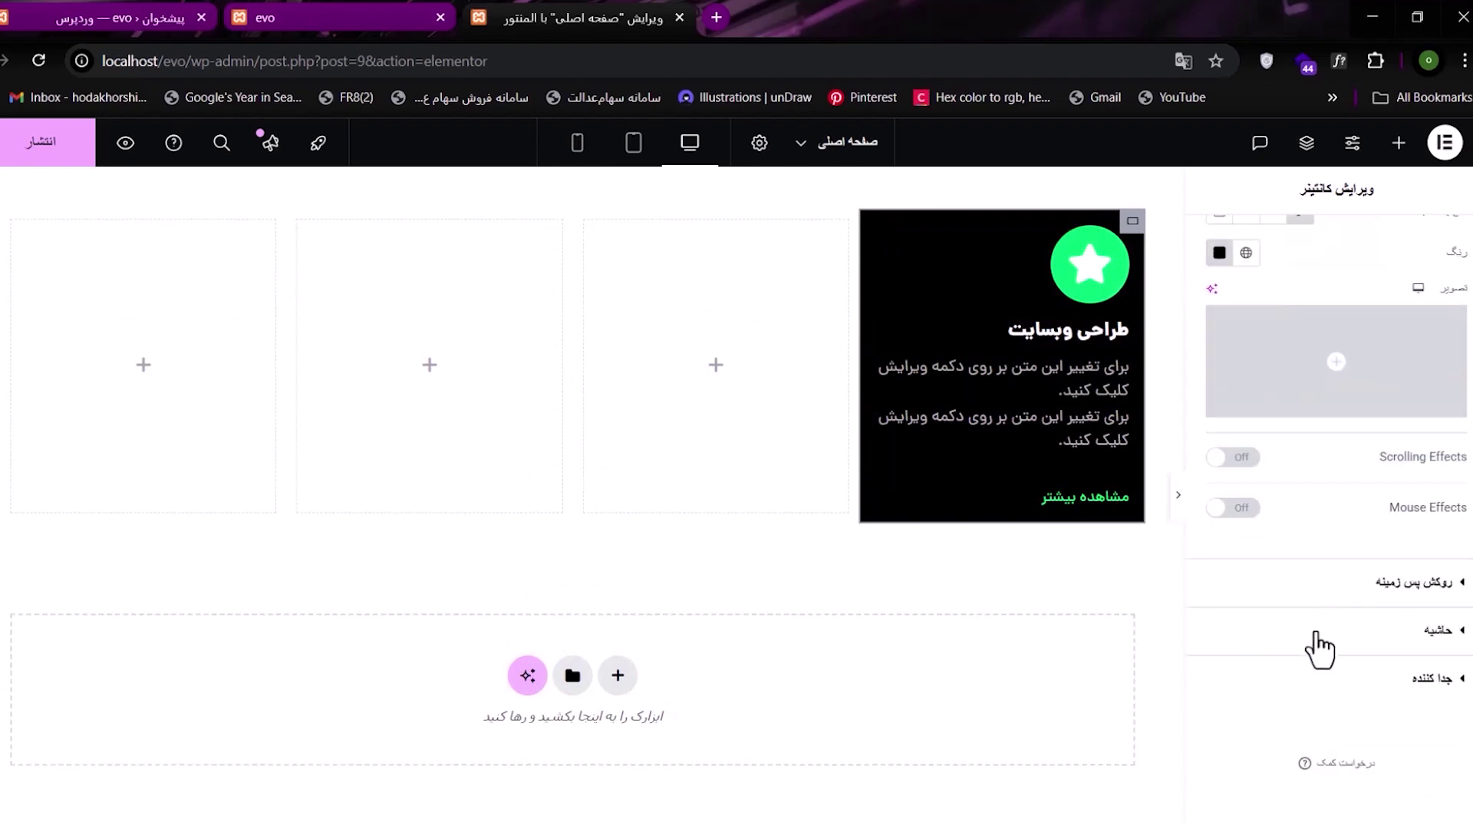
{"action": "left_click", "coordinate": [1364, 633]}
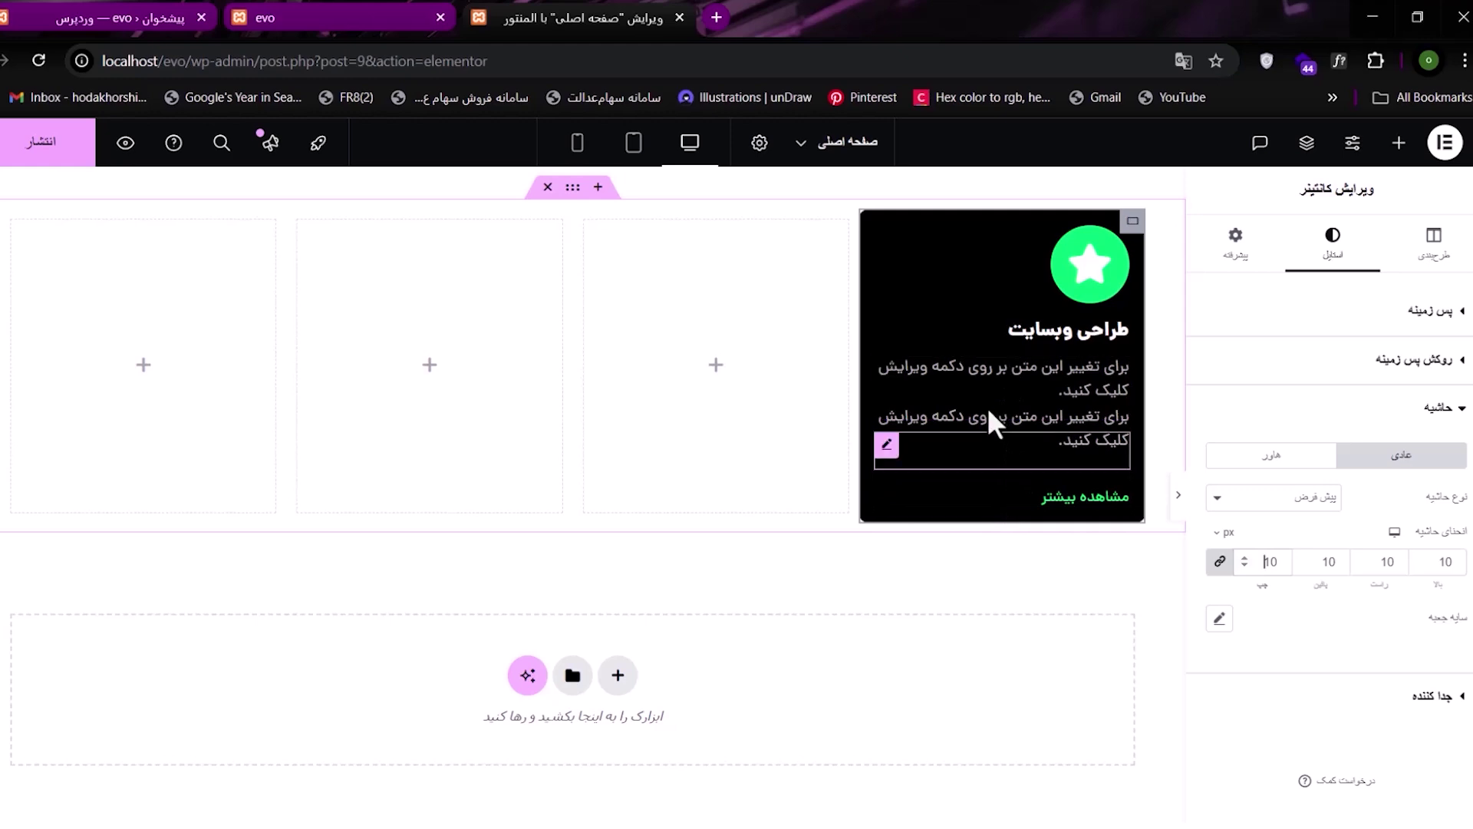
- Duplicate the "مشاهده بیشتر" button and change the copy's text to "مشاهده کمتر"
{"action": "right_click", "coordinate": [1080, 506]}
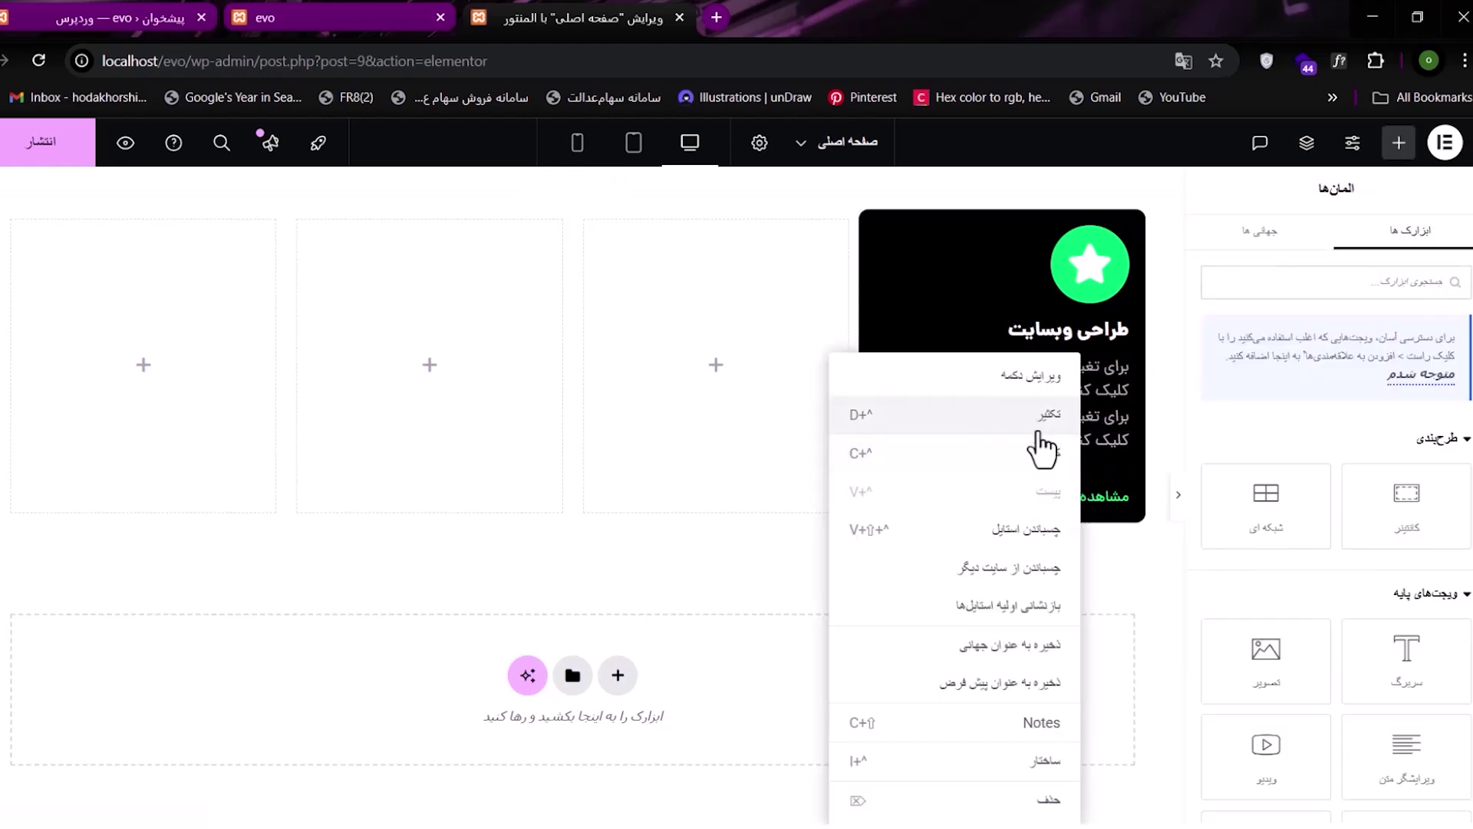
{"action": "left_click", "coordinate": [1052, 421]}
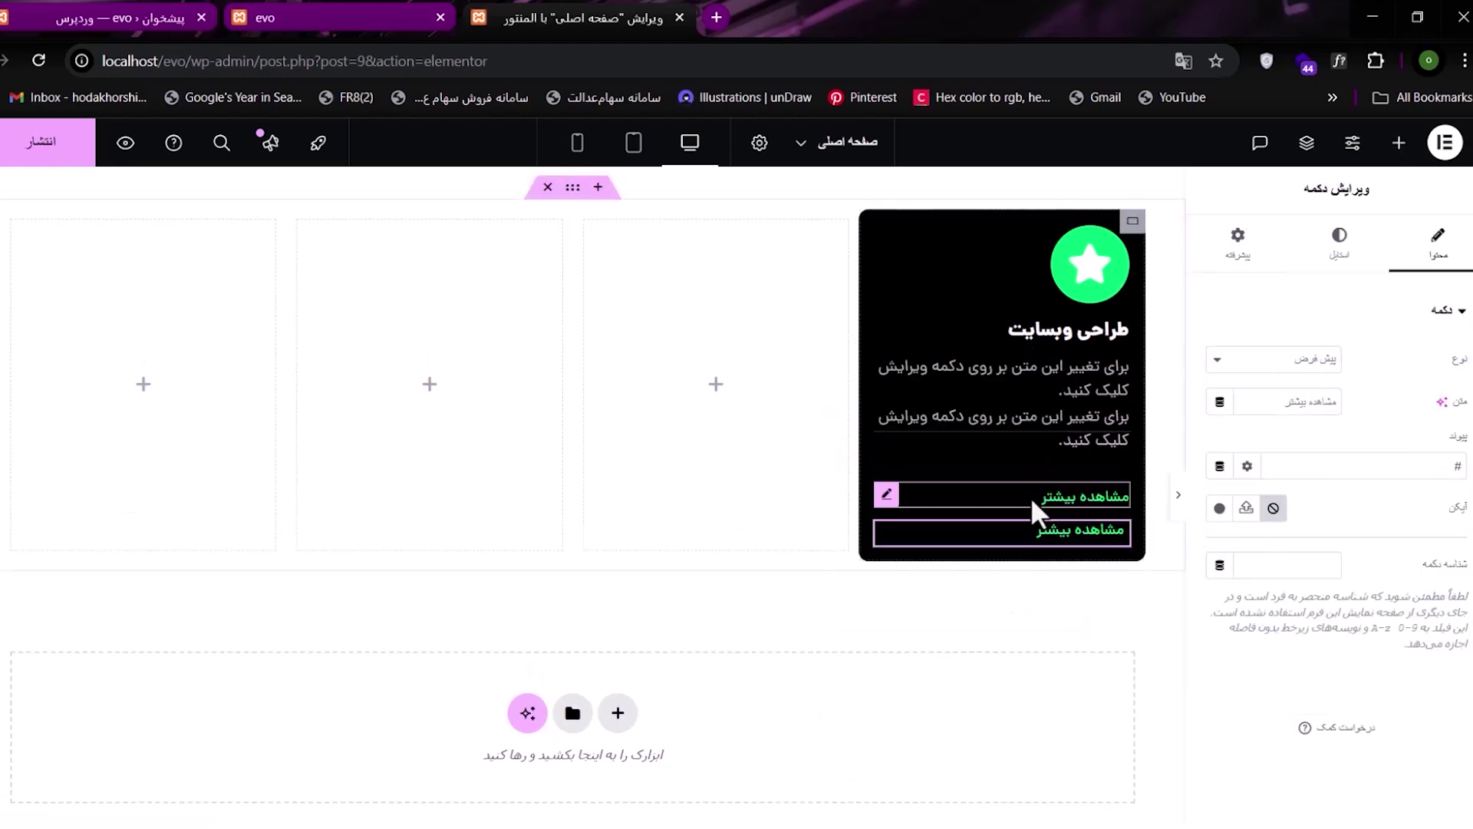
{"action": "left_click", "coordinate": [1102, 539]}
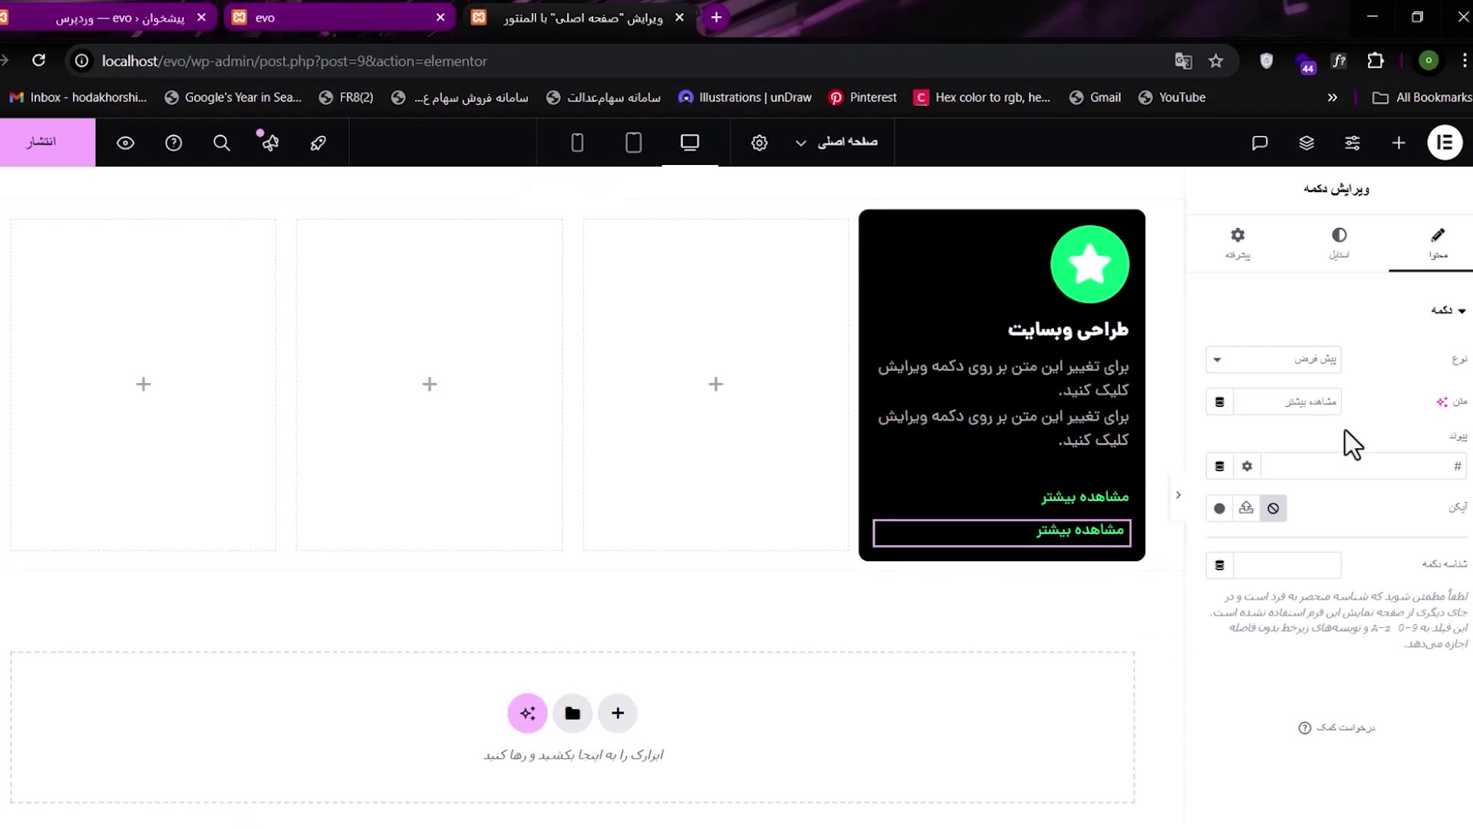
{"action": "key", "text": "BackSpace"}
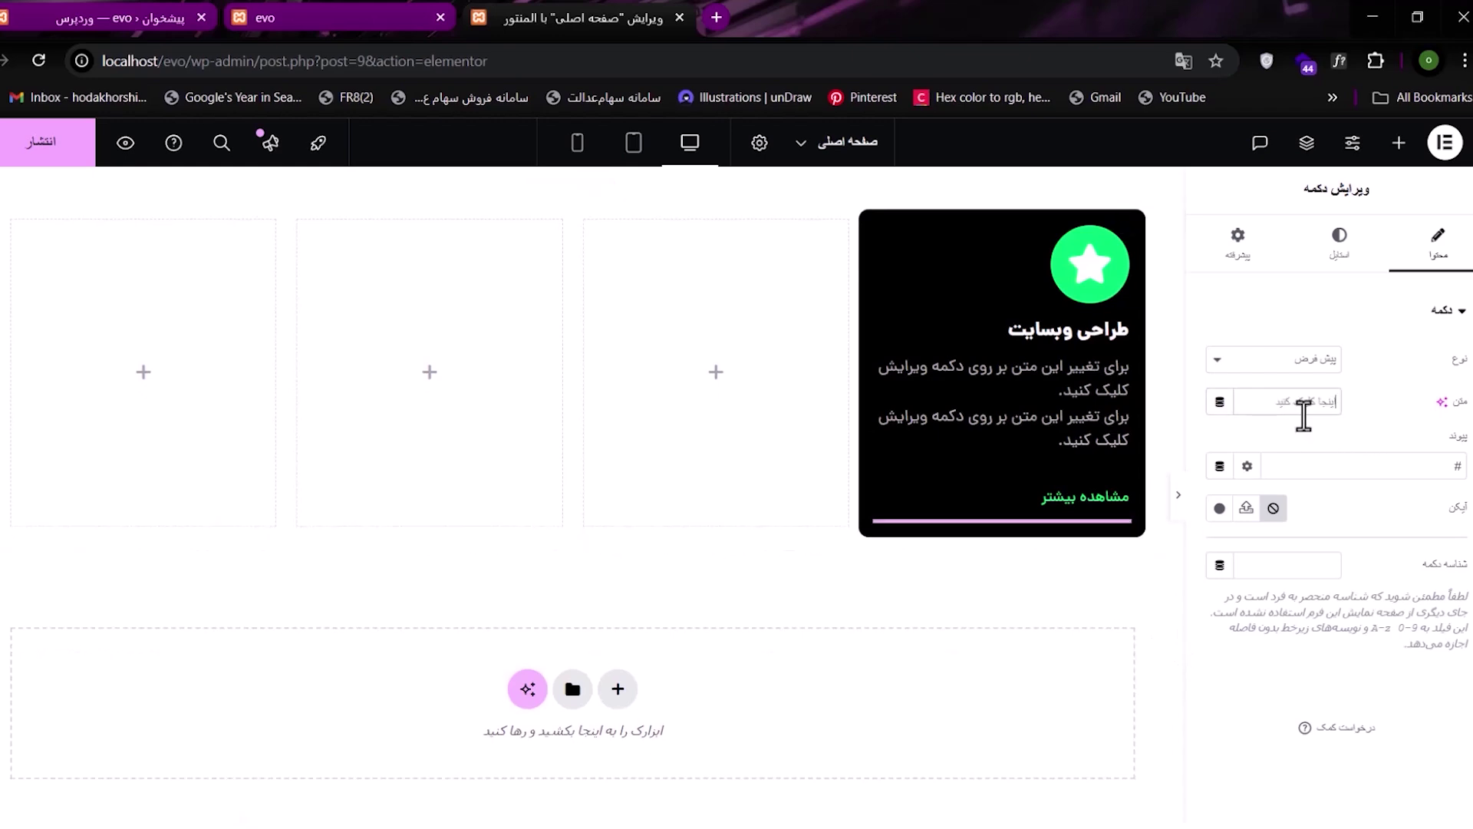
{"action": "type", "text": "مشاهده کمتر"}
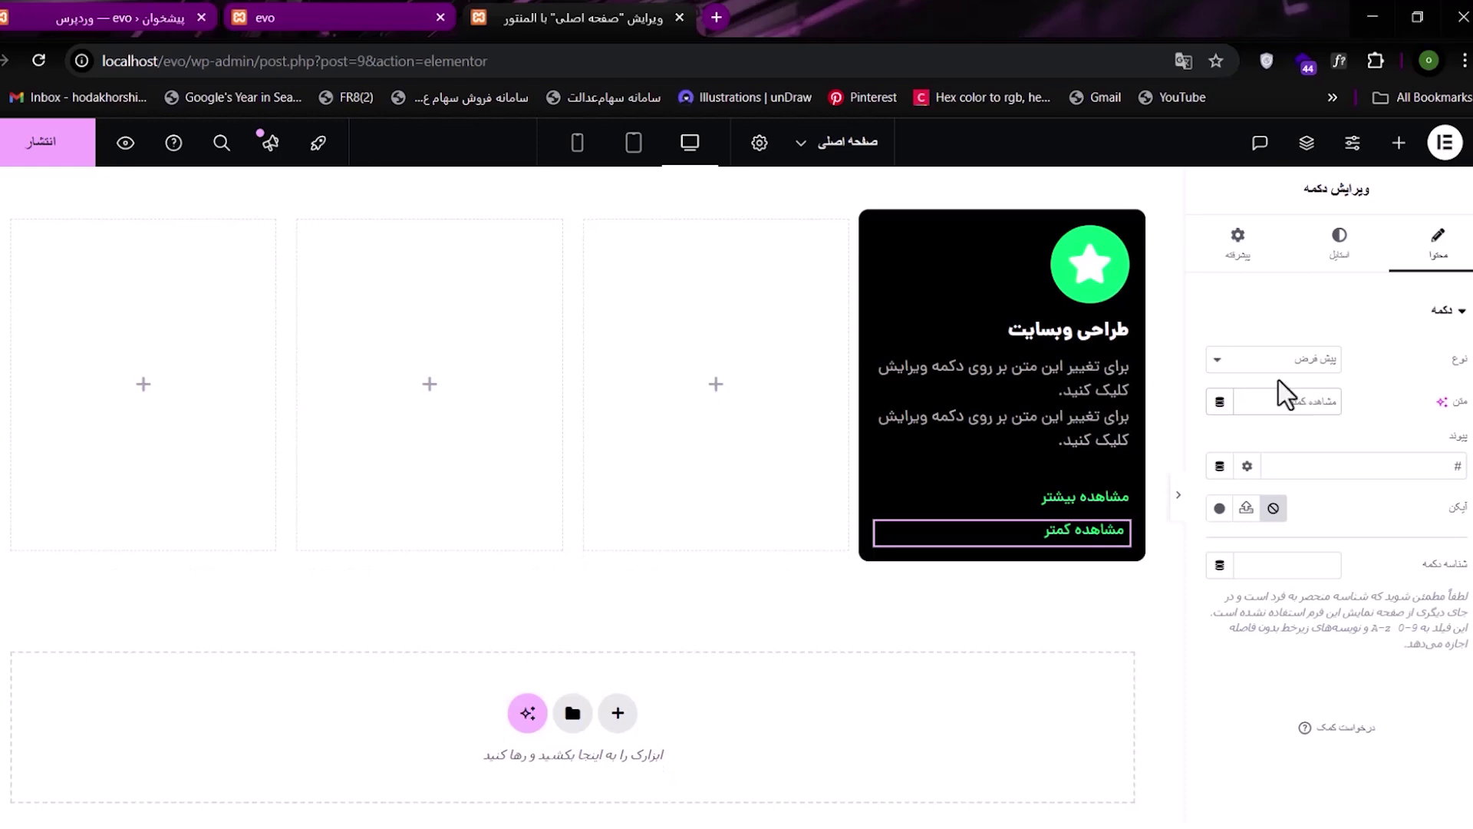
{"action": "left_click", "coordinate": [1243, 257]}
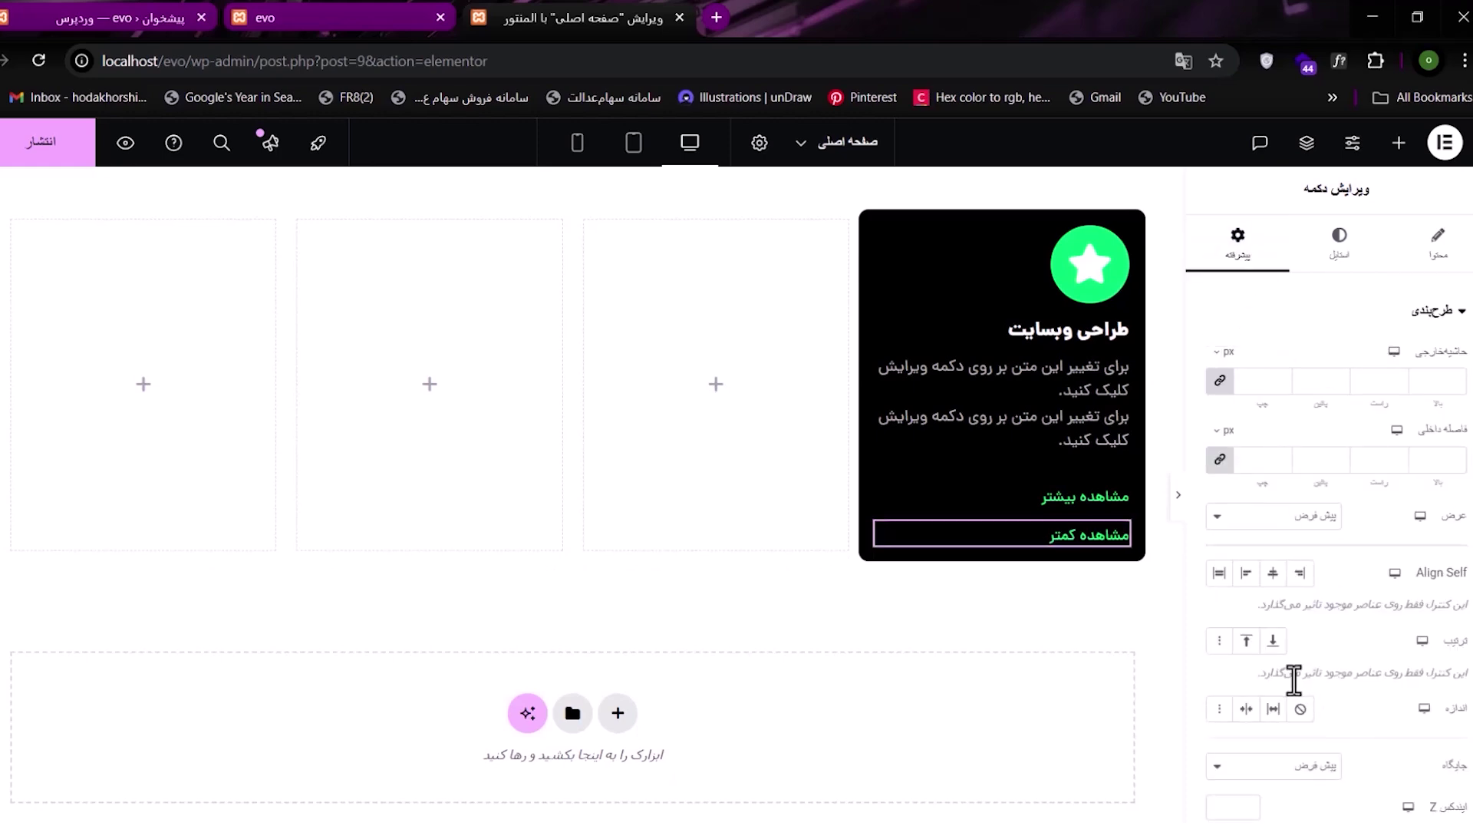
{"action": "scroll", "coordinate": [1293, 683], "scroll_direction": "down", "scroll_amount": 5}
{"action": "scroll", "coordinate": [1310, 606], "scroll_direction": "up", "scroll_amount": 5}
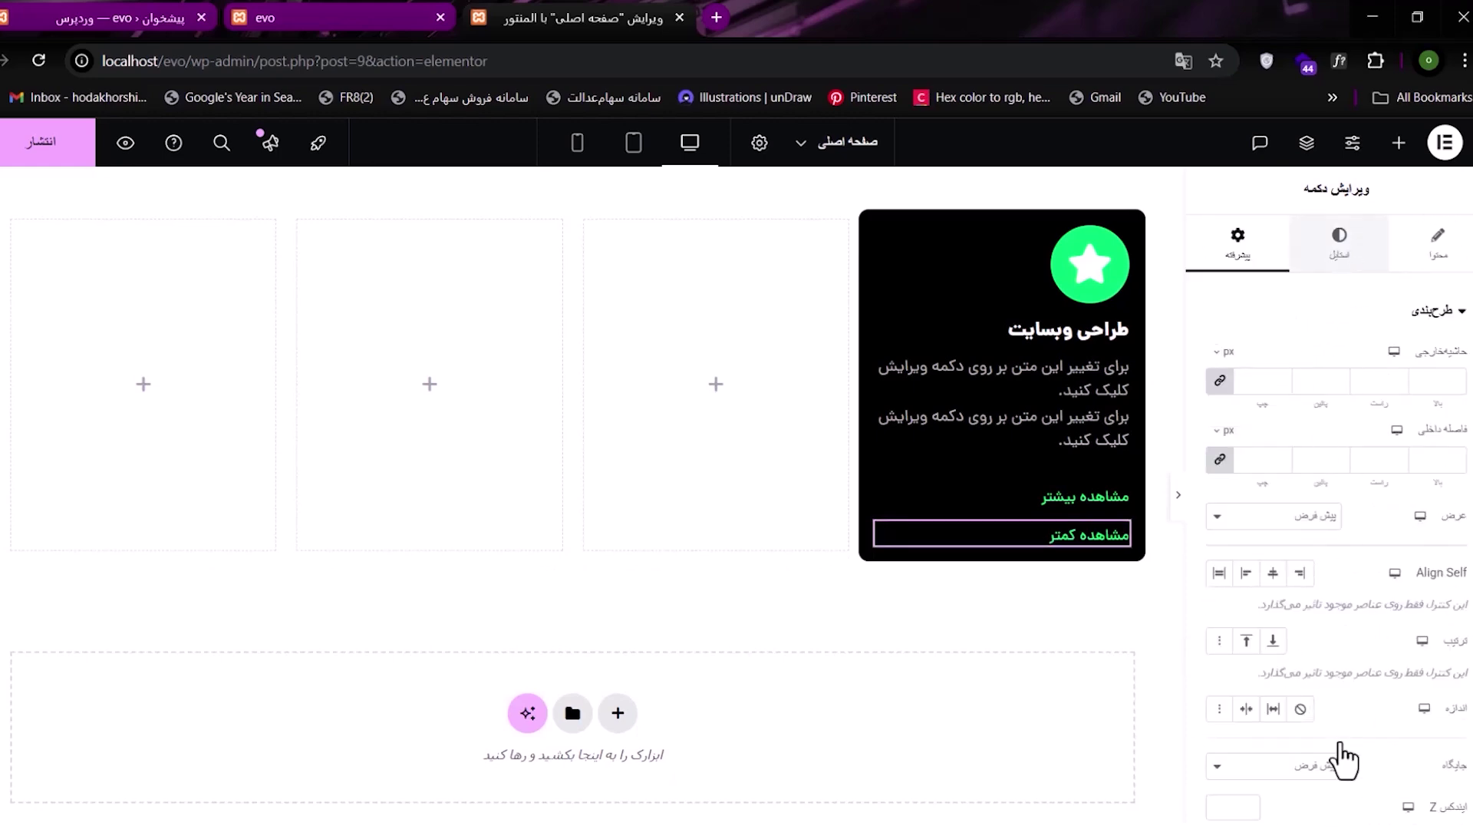
{"action": "scroll", "coordinate": [1309, 775], "scroll_direction": "down", "scroll_amount": 5}
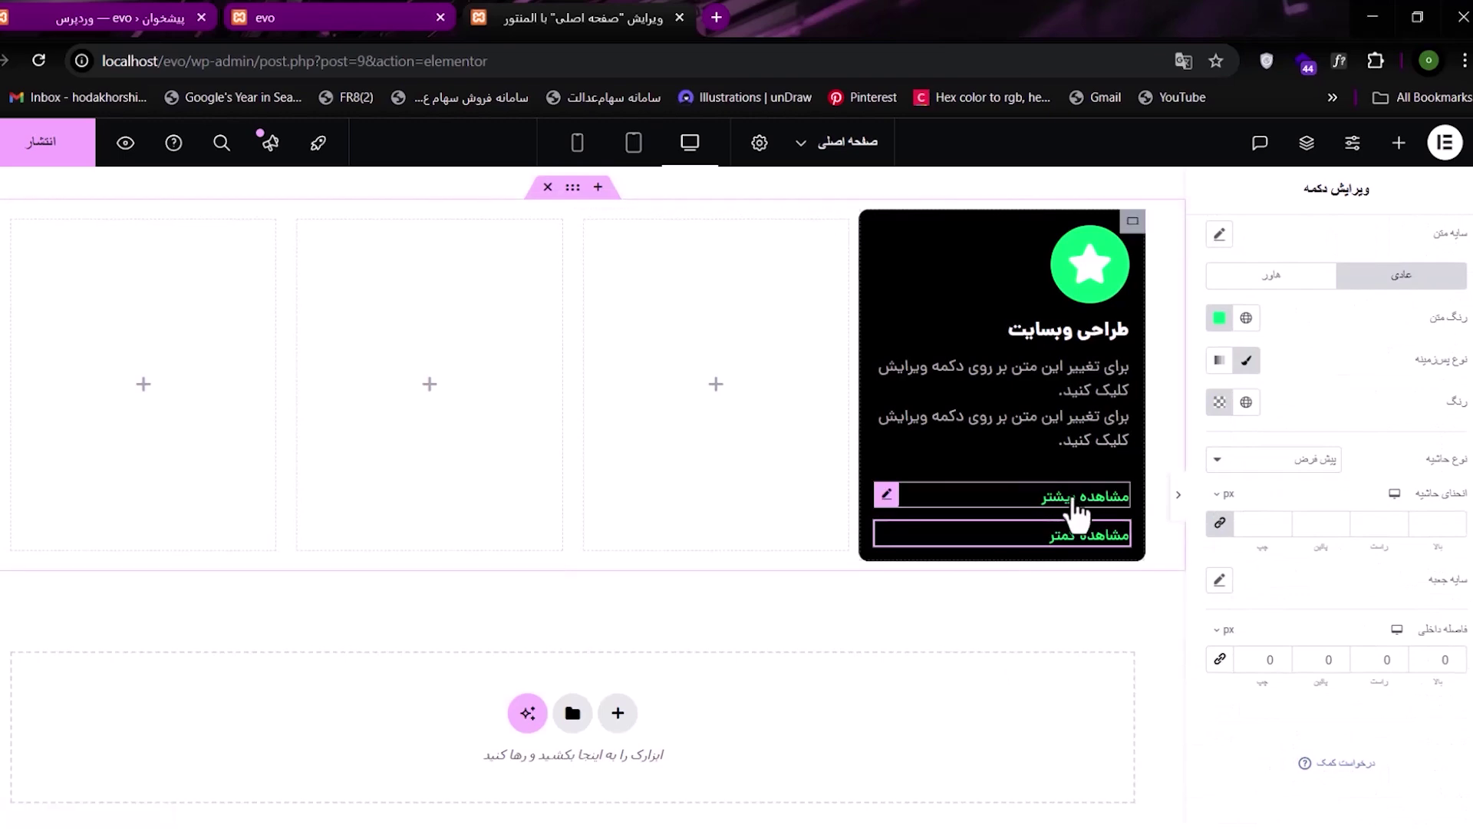
- Search the icon library for "up" and add the small upward angle icon to the "مشاهده بیشتر" button
{"action": "left_click", "coordinate": [1065, 516]}
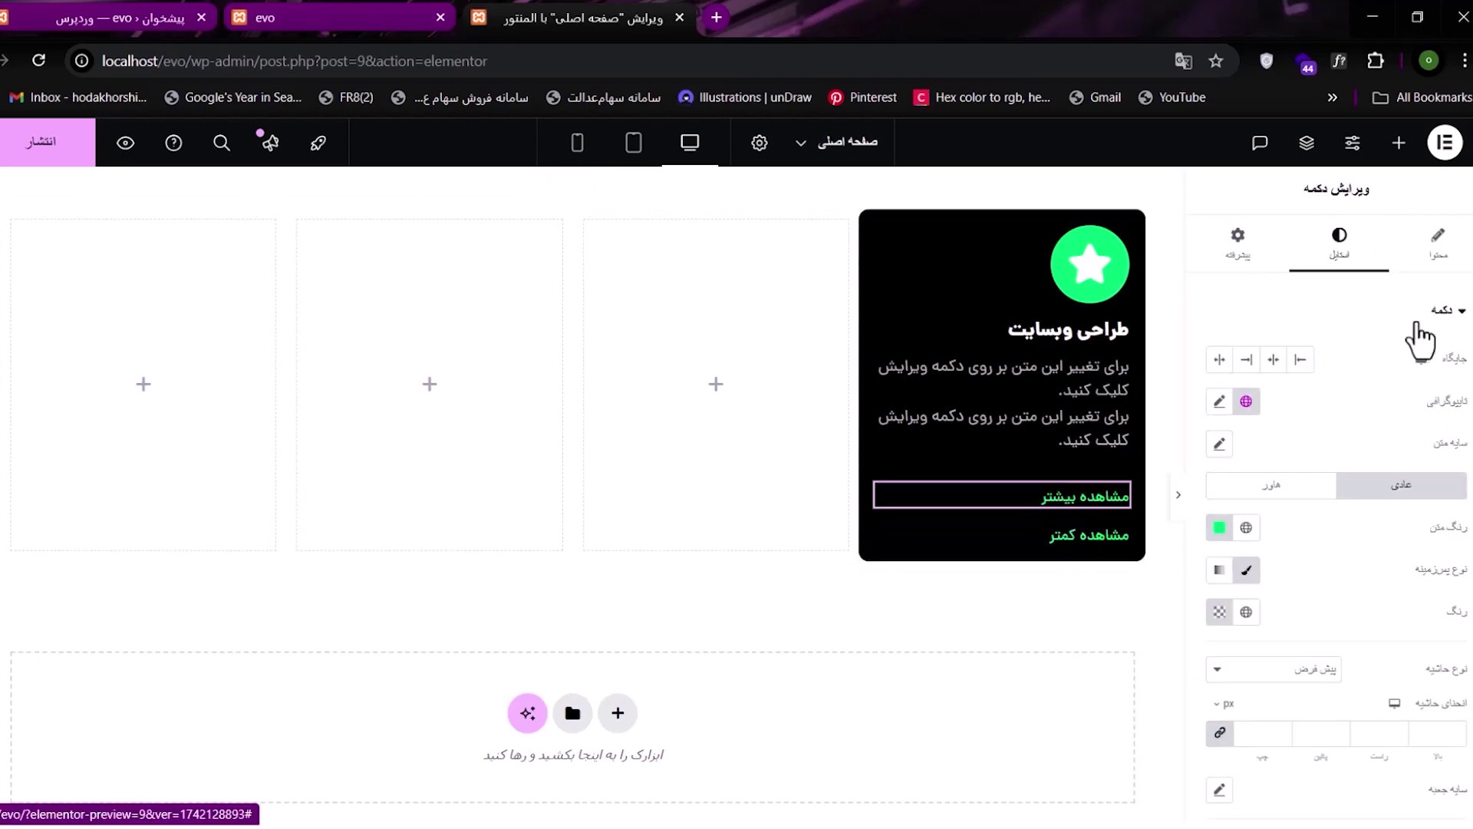
{"action": "left_click", "coordinate": [1437, 254]}
{"action": "left_click", "coordinate": [1220, 508]}
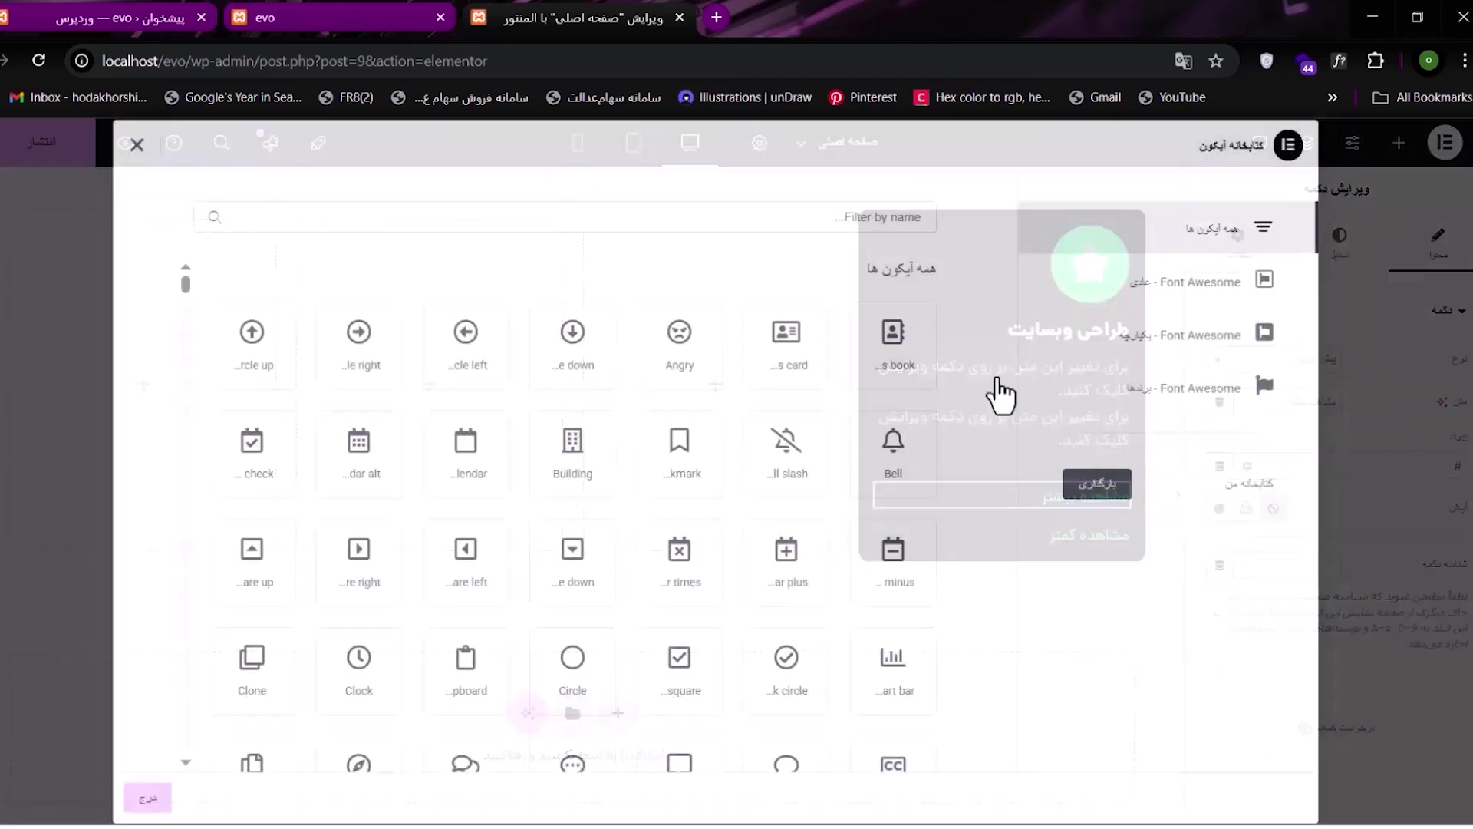
{"action": "type", "text": "عا"}
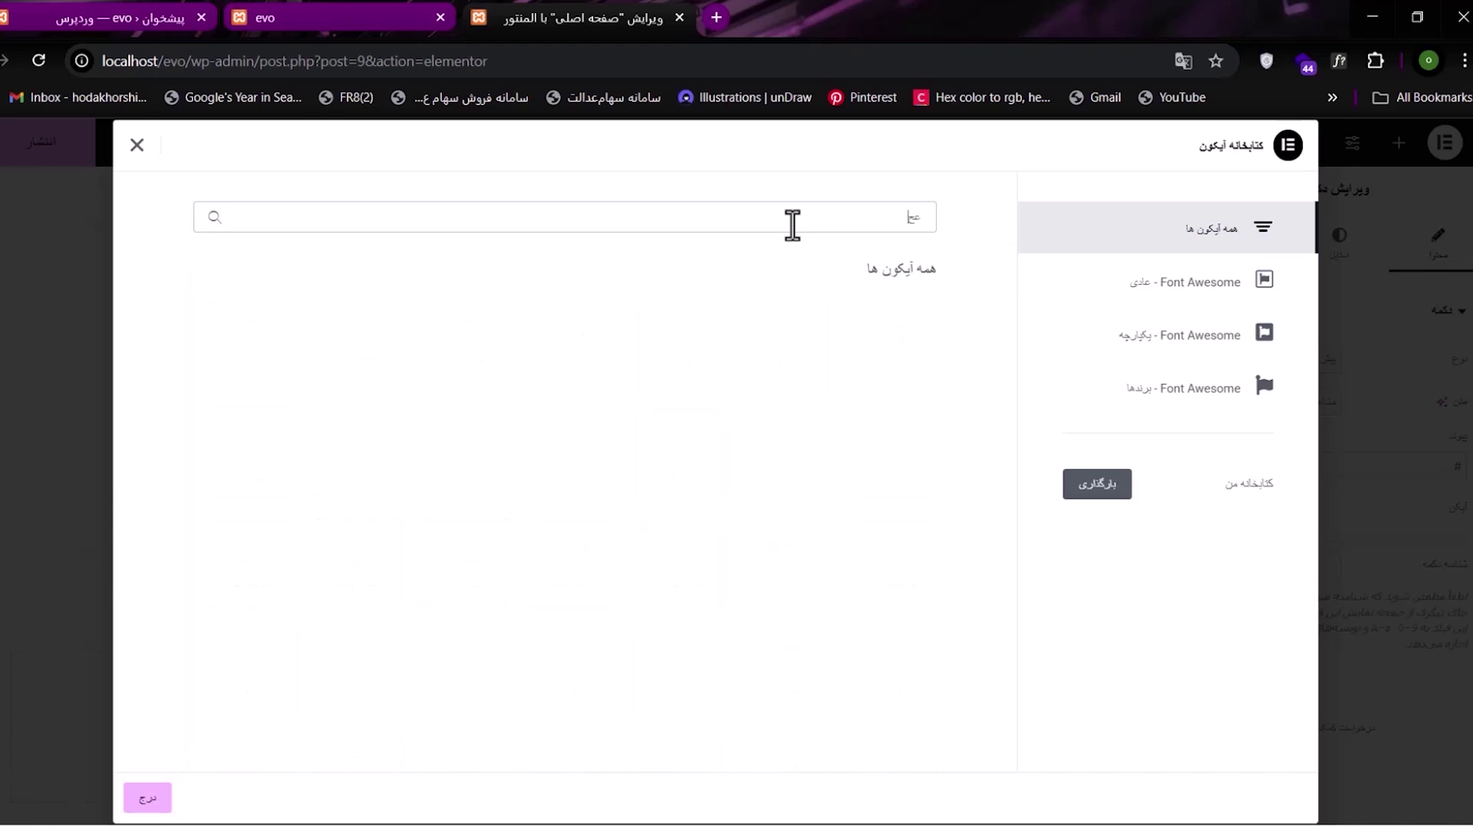
{"action": "key", "text": "BackSpace"}
{"action": "type", "text": "up"}
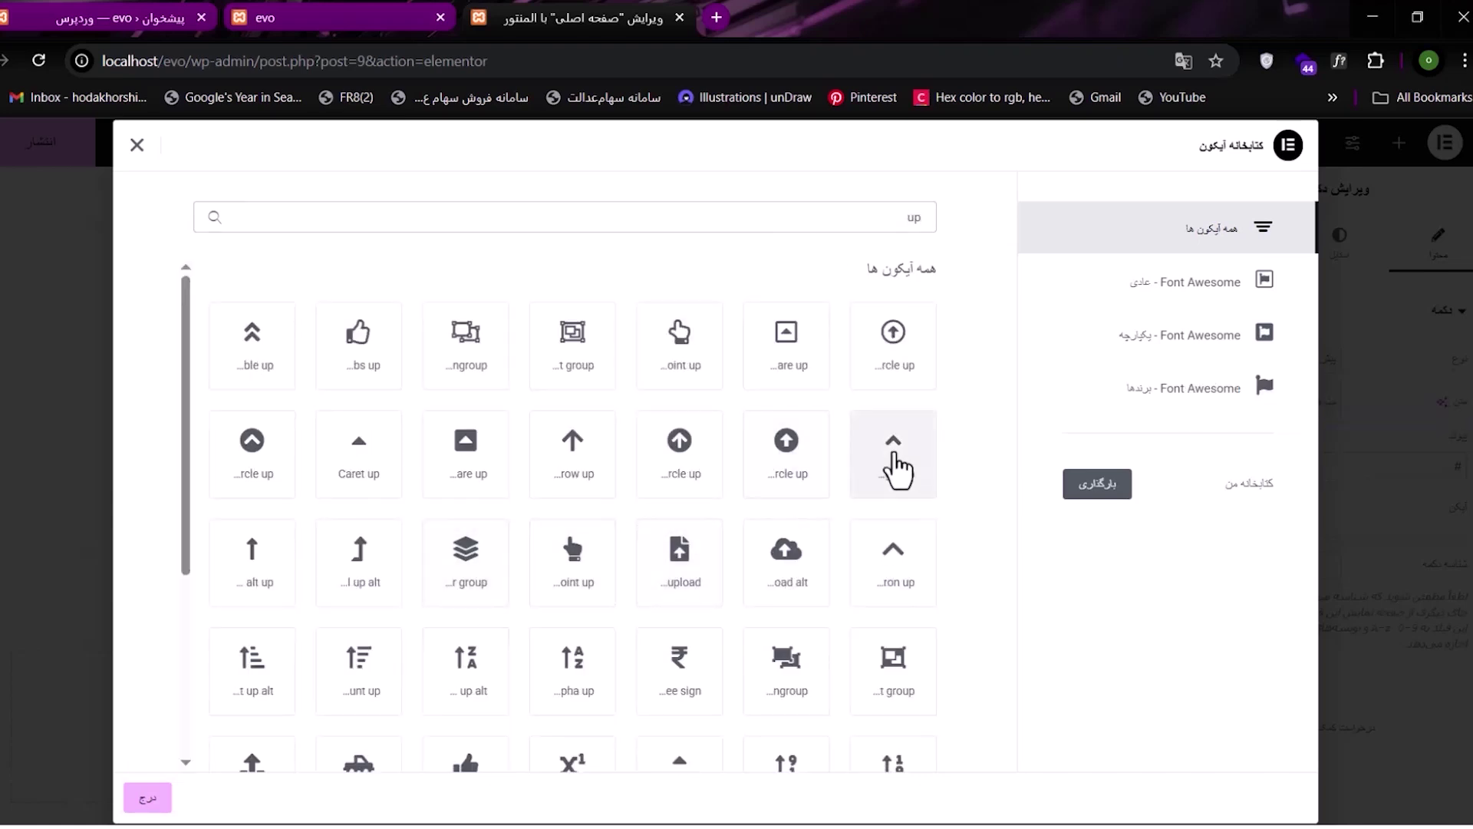
{"action": "left_click", "coordinate": [894, 466]}
{"action": "left_click", "coordinate": [146, 797]}
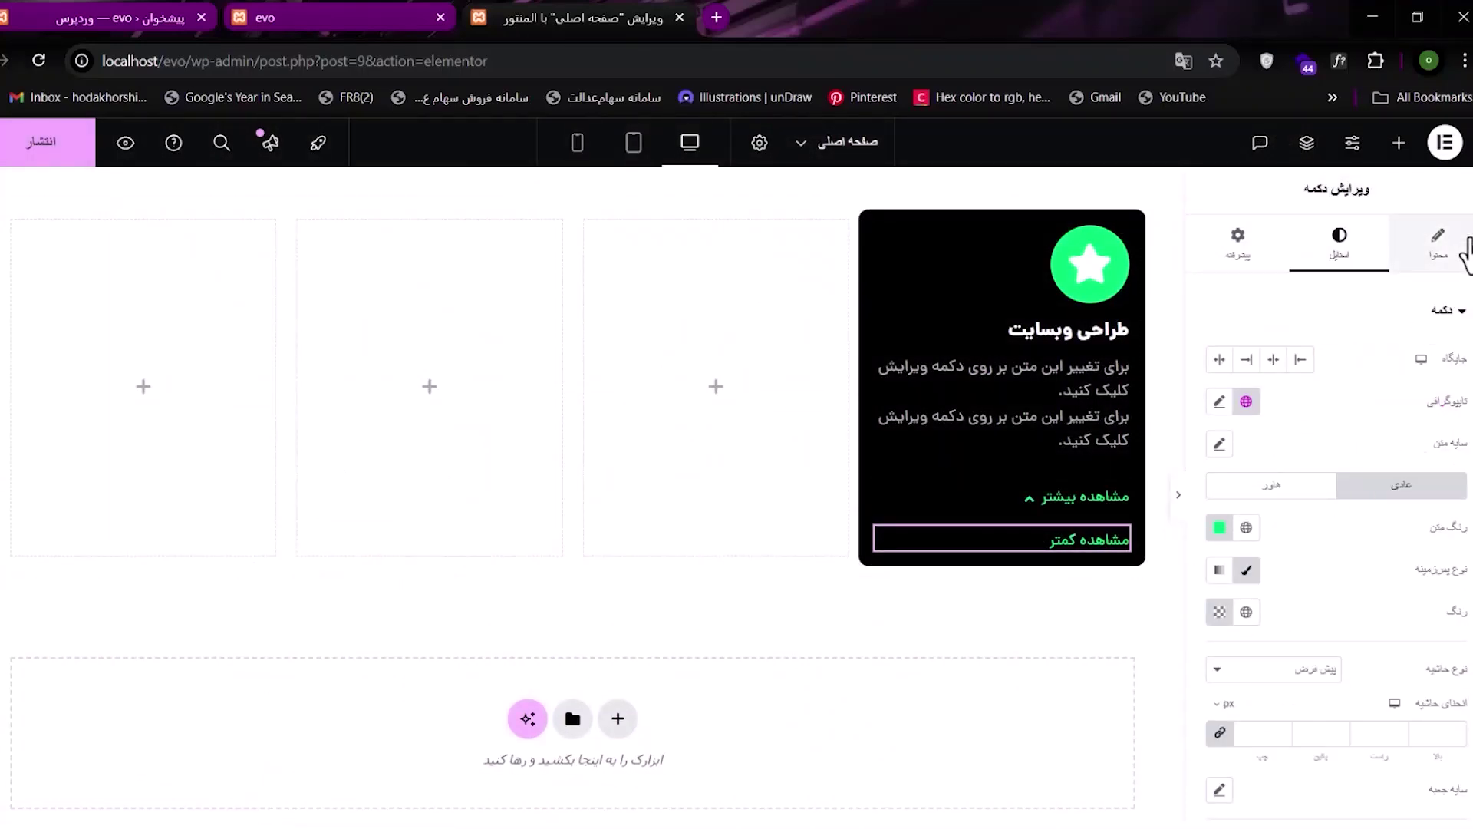
- Search the icon library for "down" and add the small downward angle icon to the "مشاهده کمتر" button
{"action": "left_click", "coordinate": [1435, 244]}
{"action": "left_click", "coordinate": [1221, 509]}
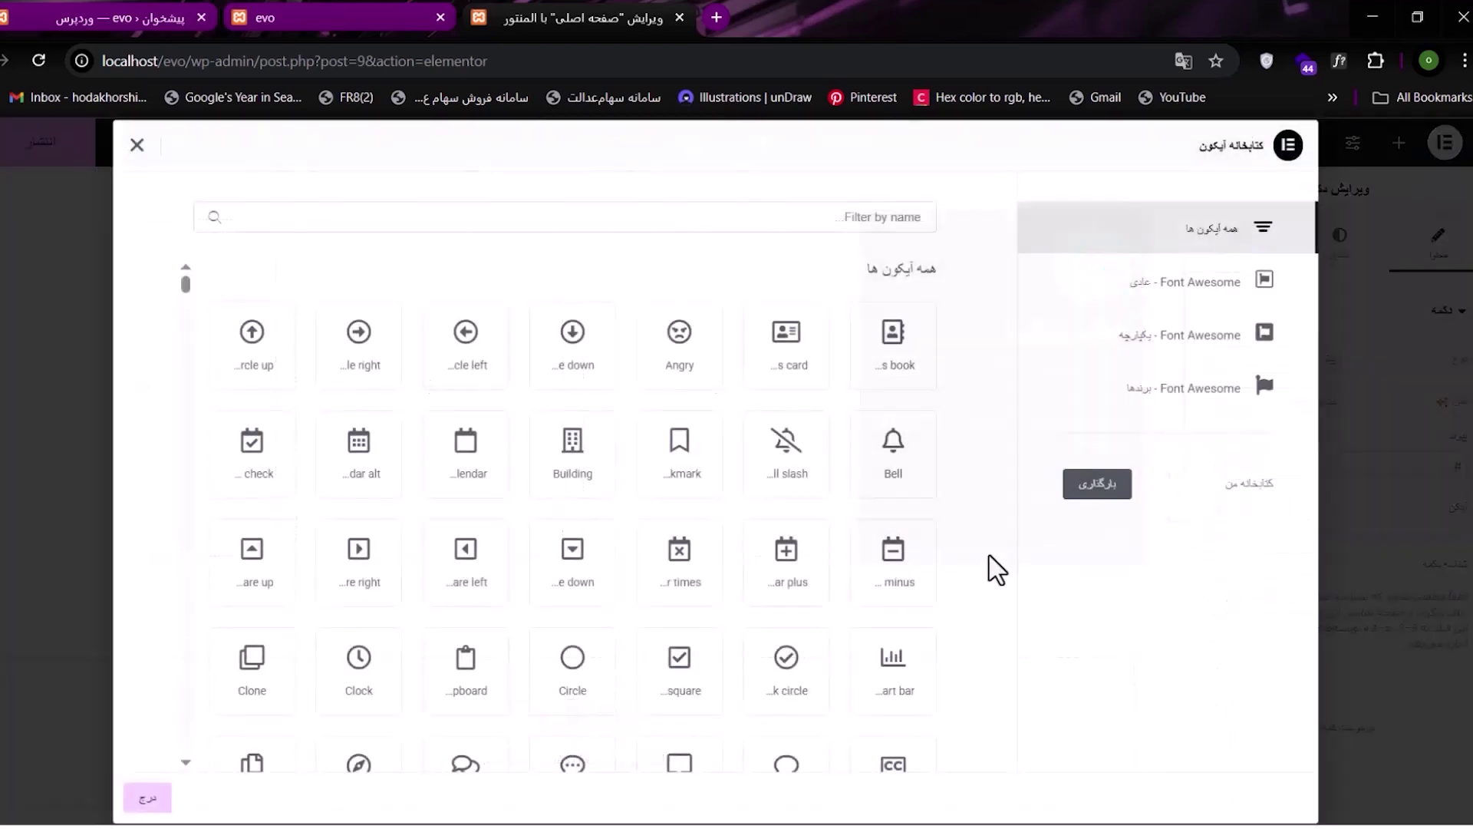
{"action": "left_click", "coordinate": [780, 224]}
{"action": "type", "text": "down"}
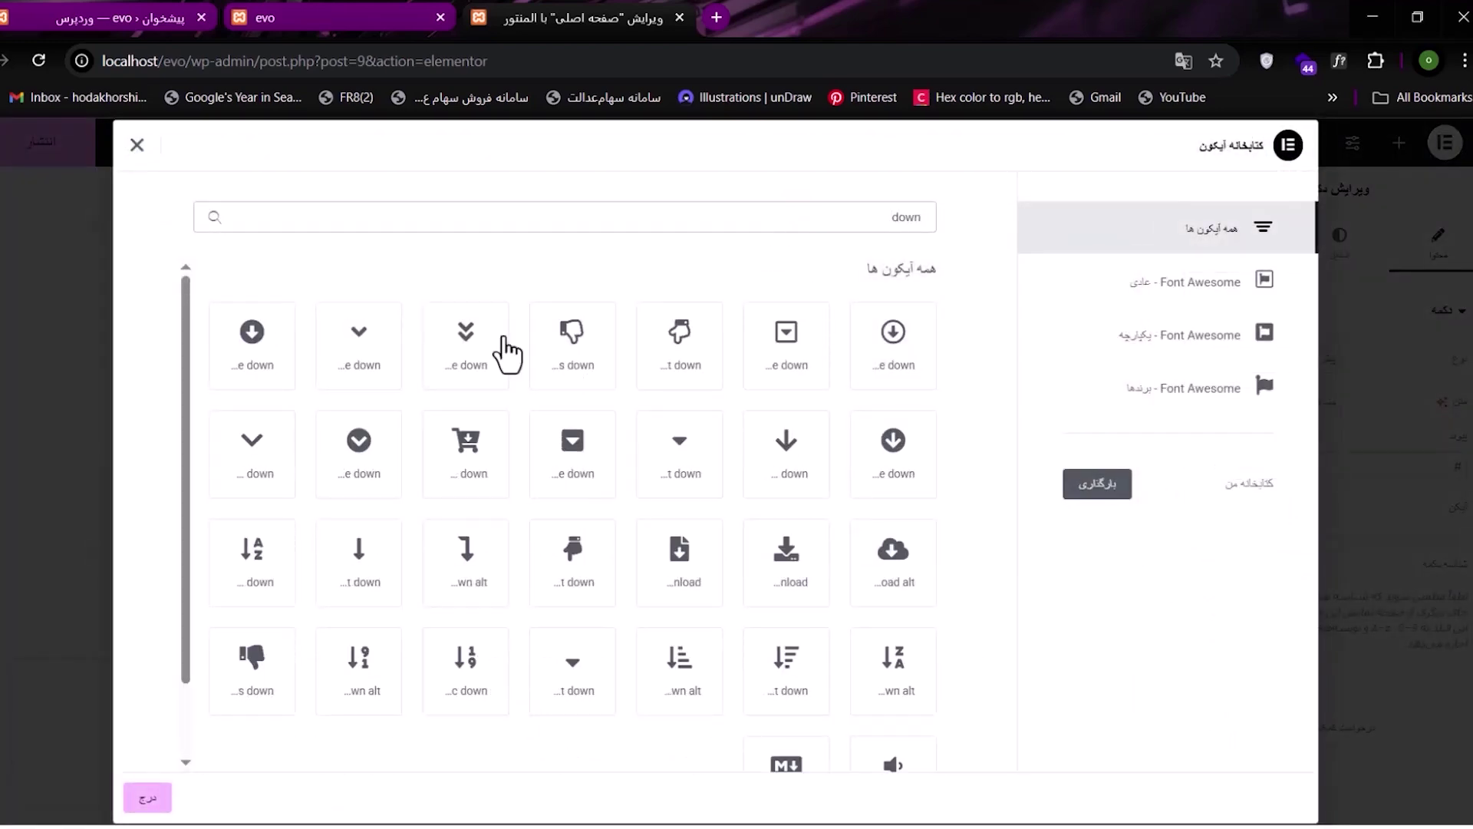
{"action": "left_click", "coordinate": [347, 365]}
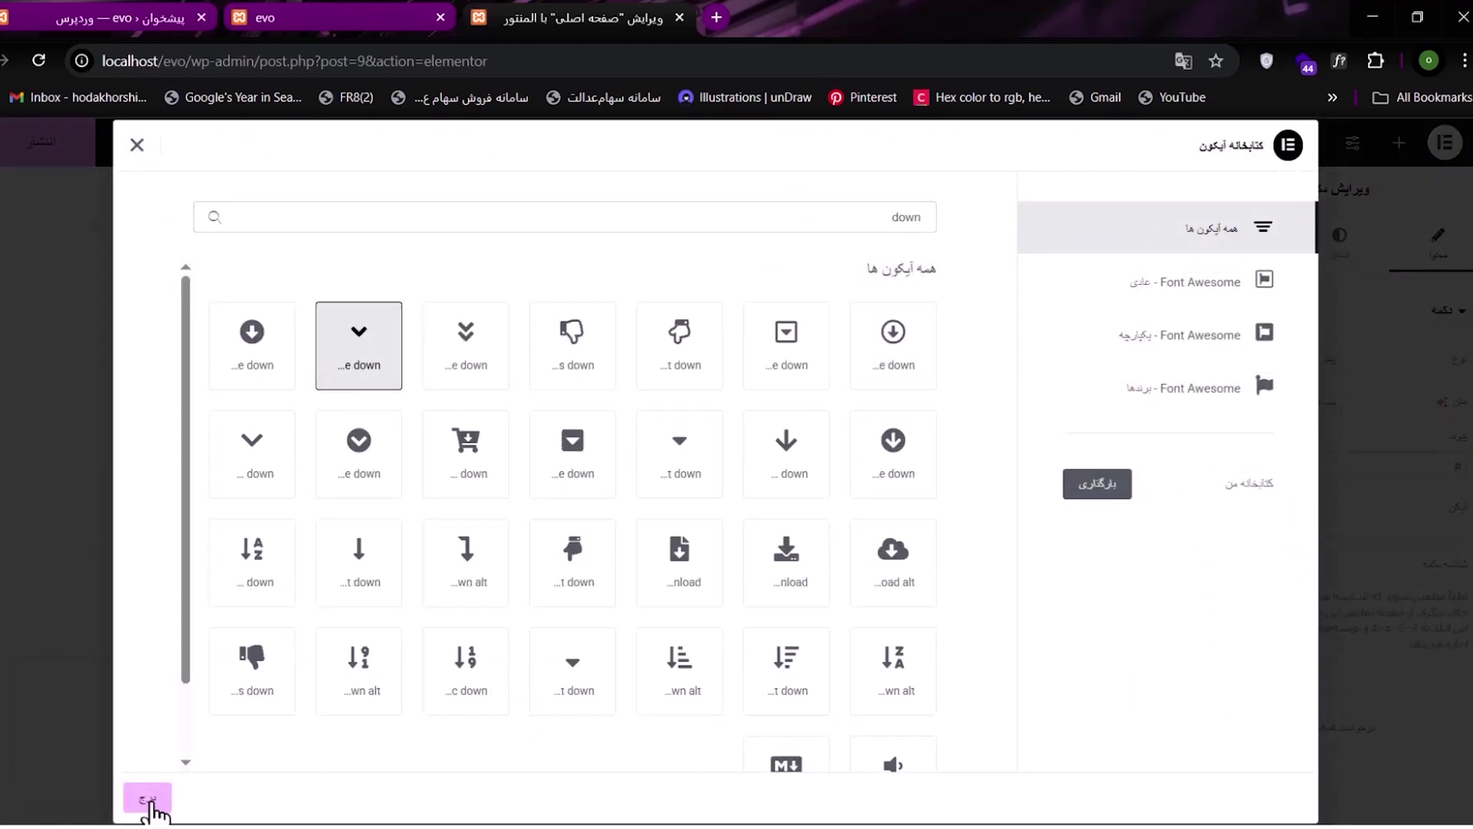
{"action": "left_click", "coordinate": [147, 798]}
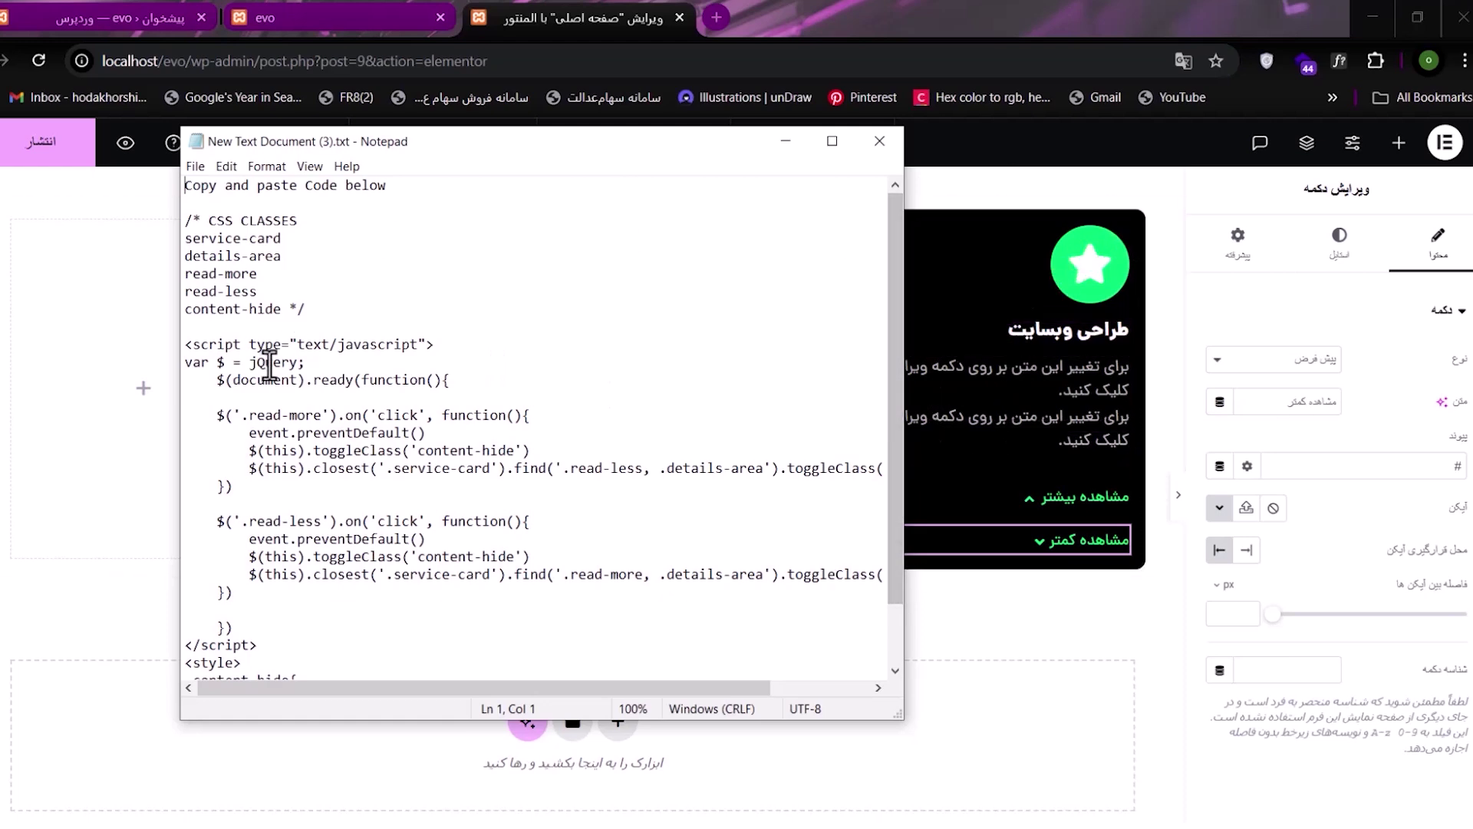
- Copy the class name service-card from the Notepad notes and assign it as the black card container's CSS class
{"action": "left_click_drag", "start_coordinate": [288, 241], "coordinate": [185, 244]}
{"action": "key", "text": "ctrl+c"}
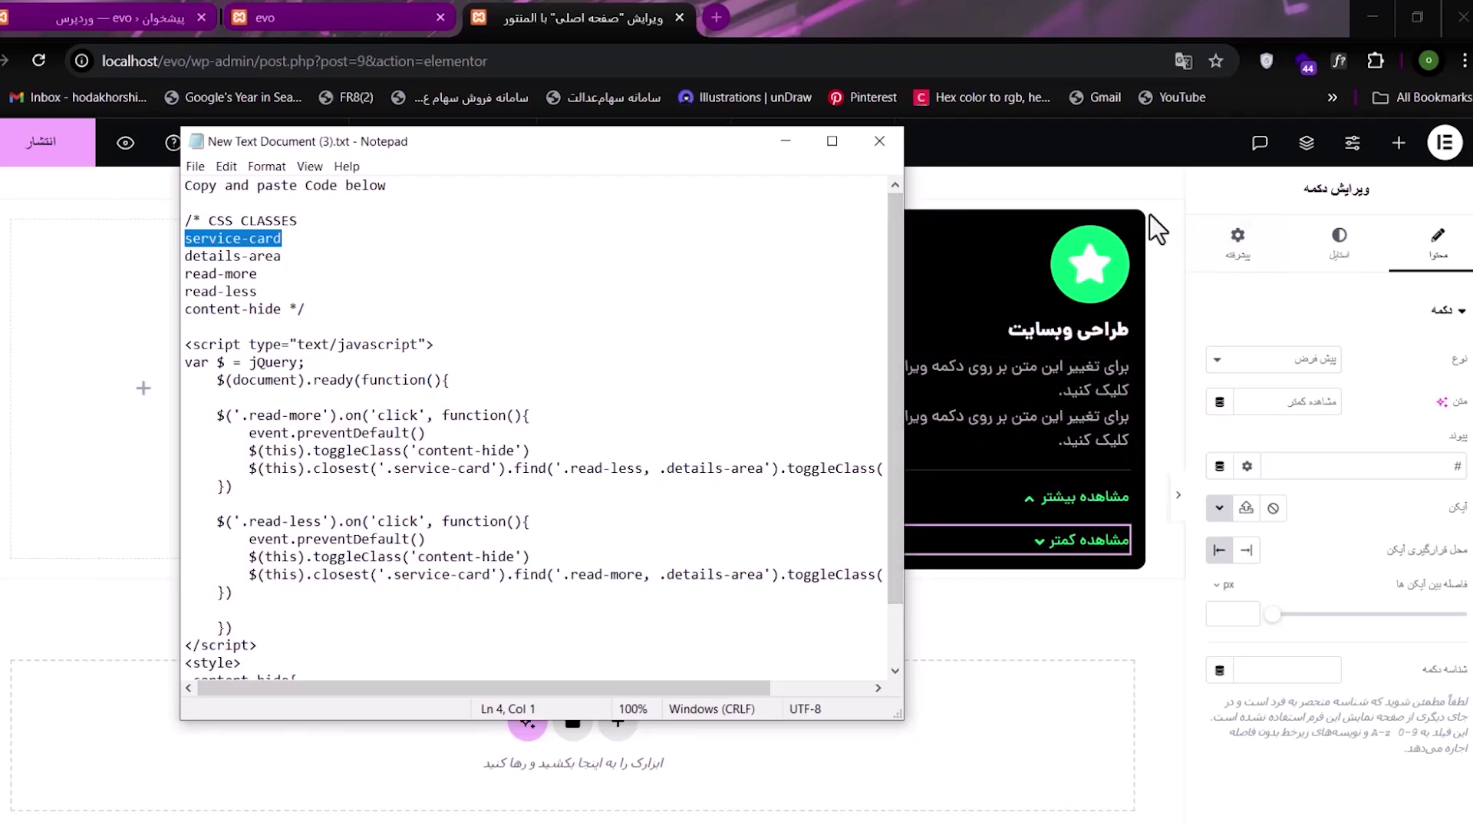
{"action": "left_click", "coordinate": [1132, 227]}
{"action": "left_click", "coordinate": [1132, 223]}
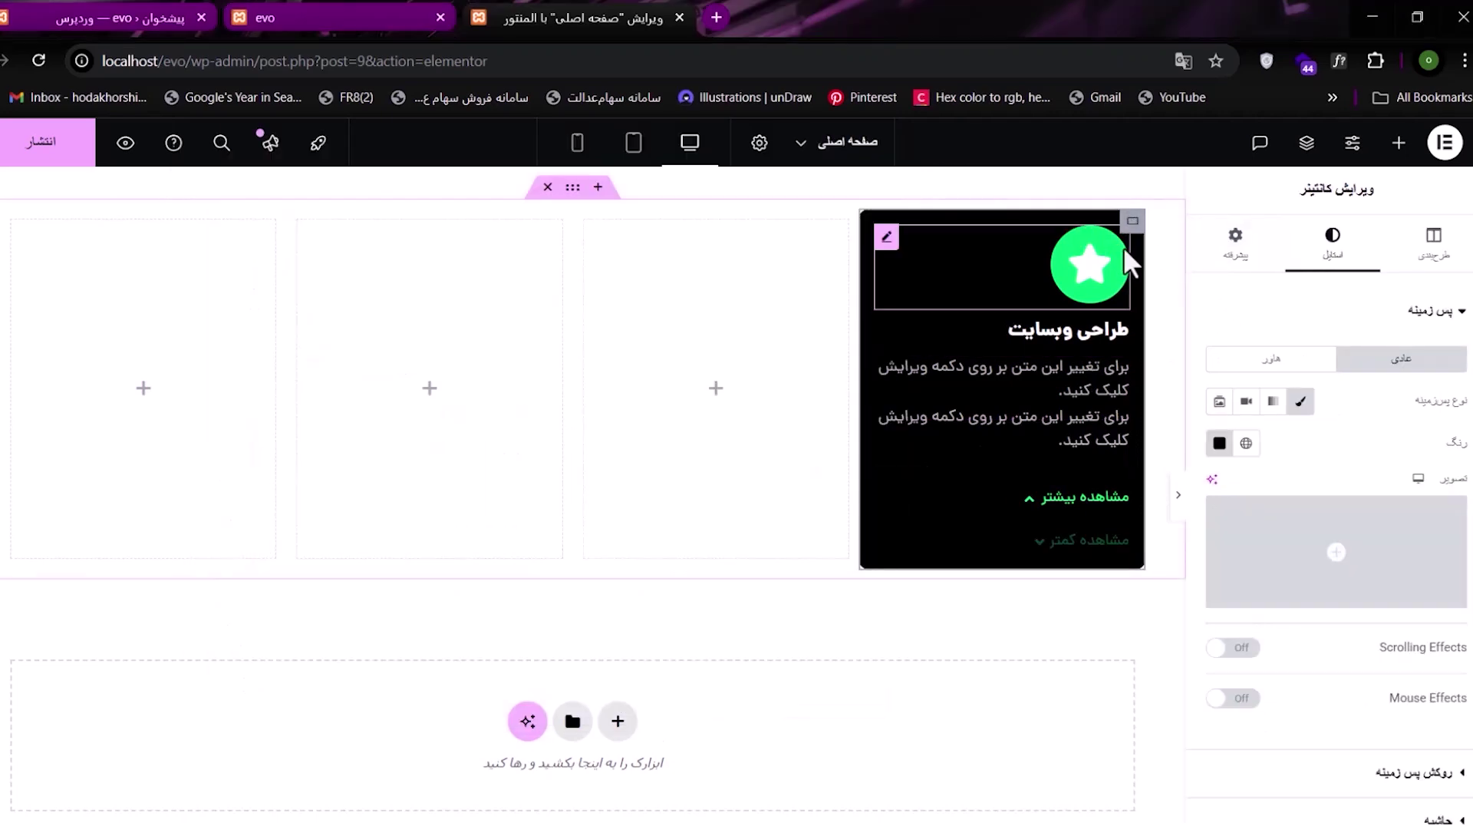
{"action": "left_click", "coordinate": [1256, 263]}
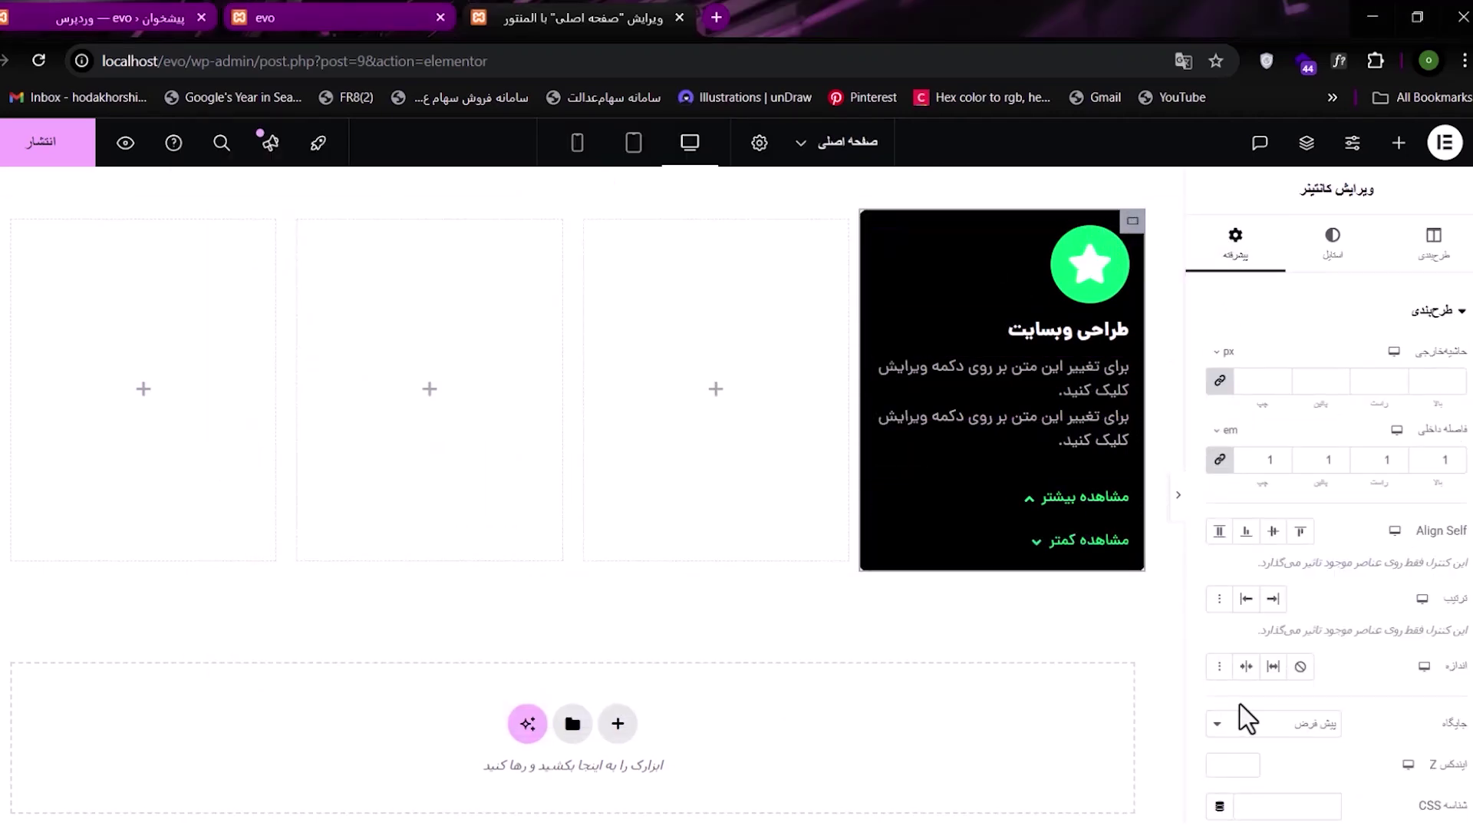
{"action": "scroll", "coordinate": [1247, 718], "scroll_direction": "down", "scroll_amount": 6}
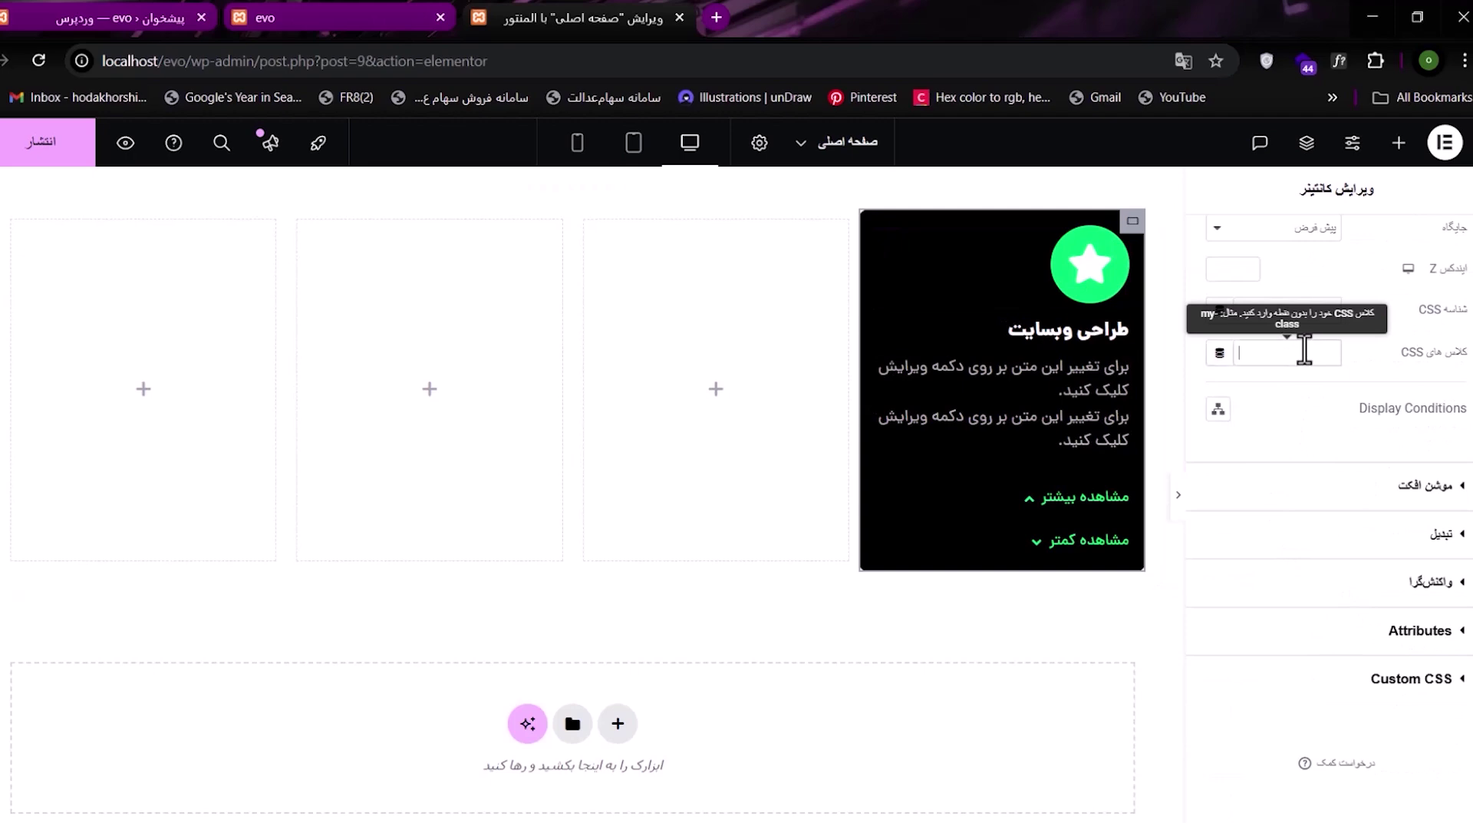
{"action": "key", "text": "ctrl+v"}
- Assign the CSS class details-area from the Notepad notes to the card's second description text
{"action": "key", "text": "alt+Tab"}
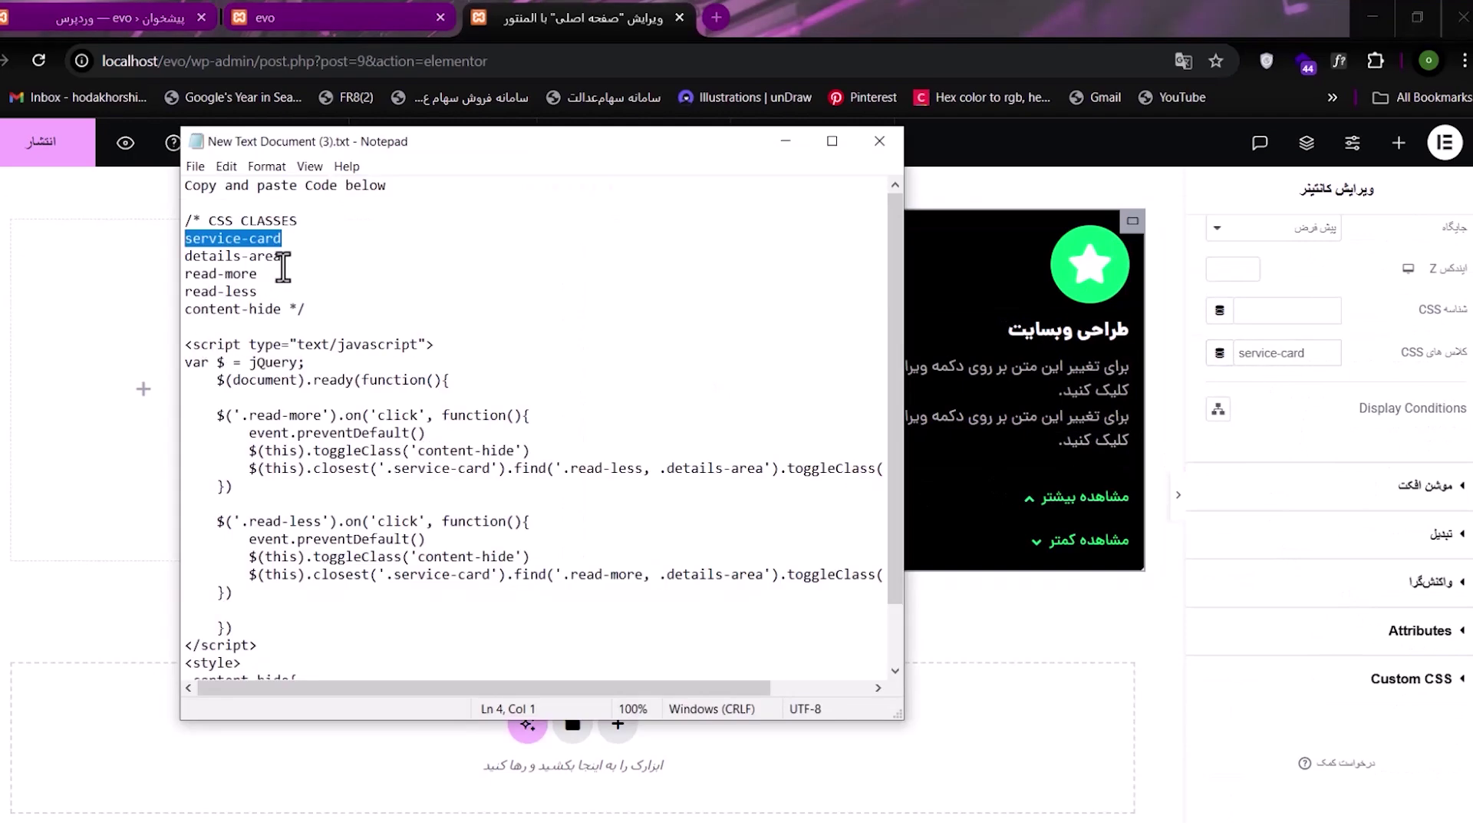
{"action": "left_click_drag", "start_coordinate": [283, 257], "coordinate": [194, 261]}
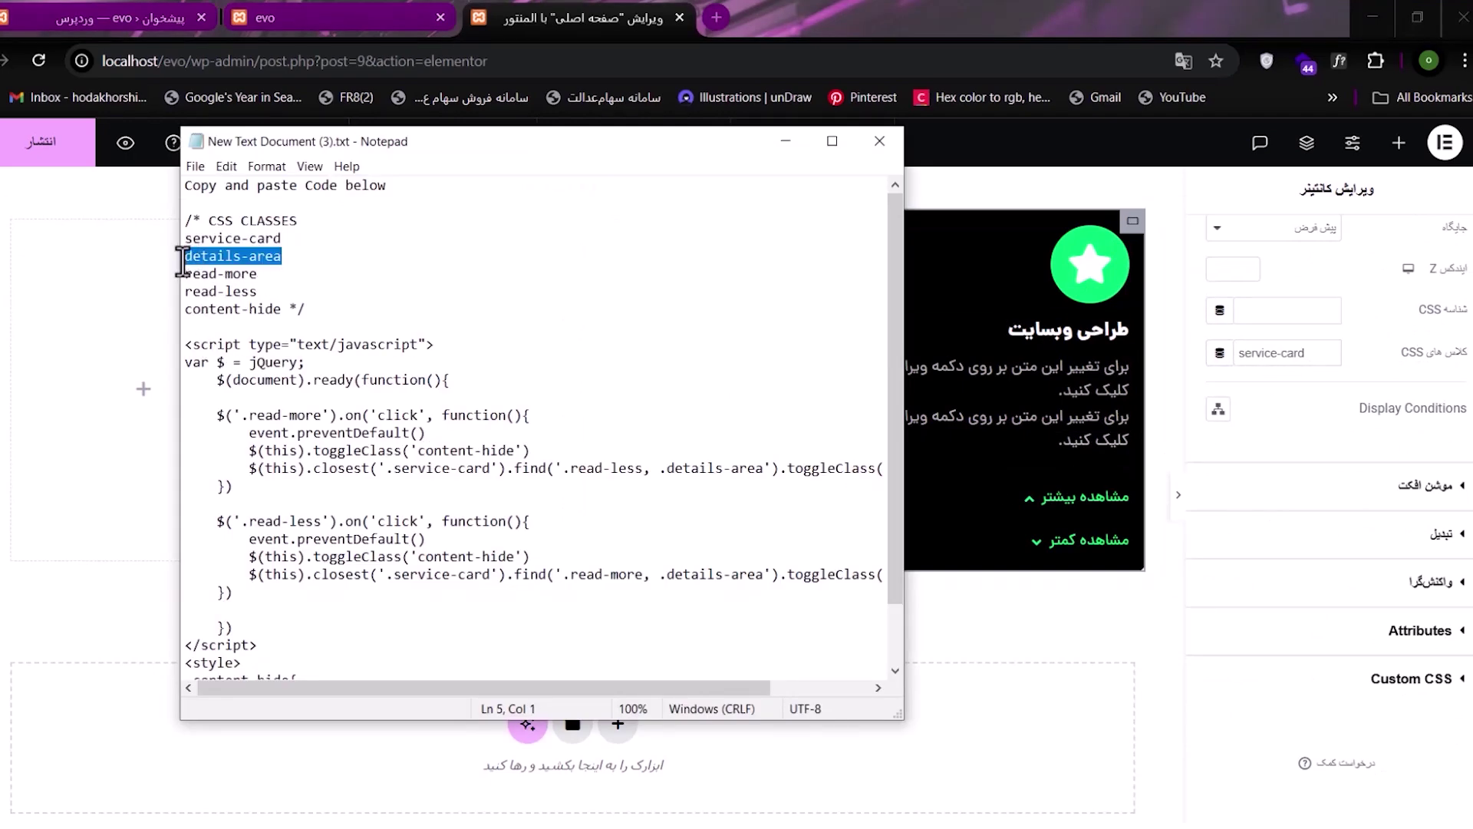
{"action": "key", "text": "alt+Tab"}
{"action": "left_click", "coordinate": [1061, 459]}
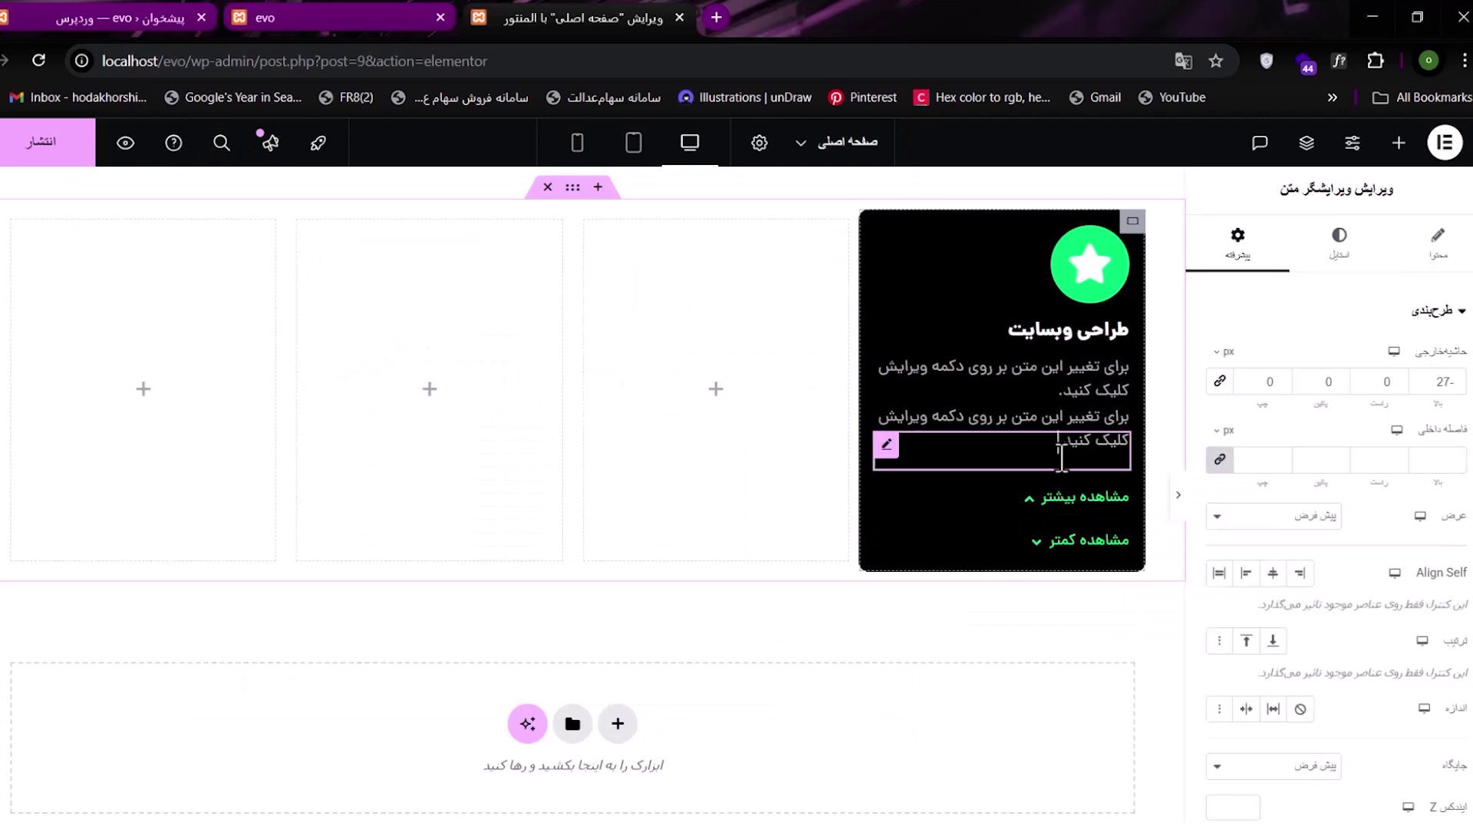
{"action": "scroll", "coordinate": [1220, 737], "scroll_direction": "down", "scroll_amount": 4}
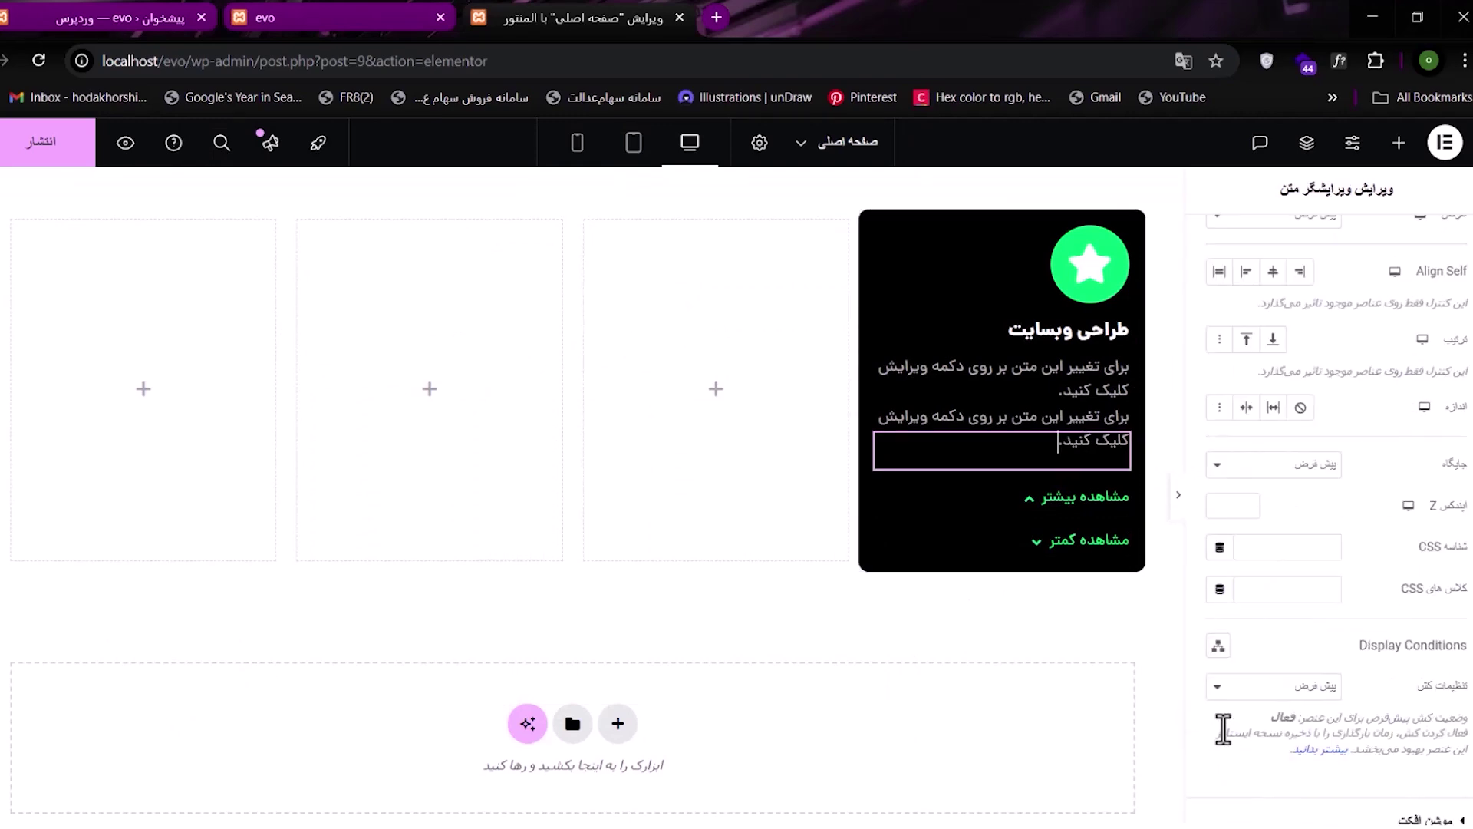
{"action": "left_click", "coordinate": [1299, 590]}
{"action": "type", "text": "details-area"}
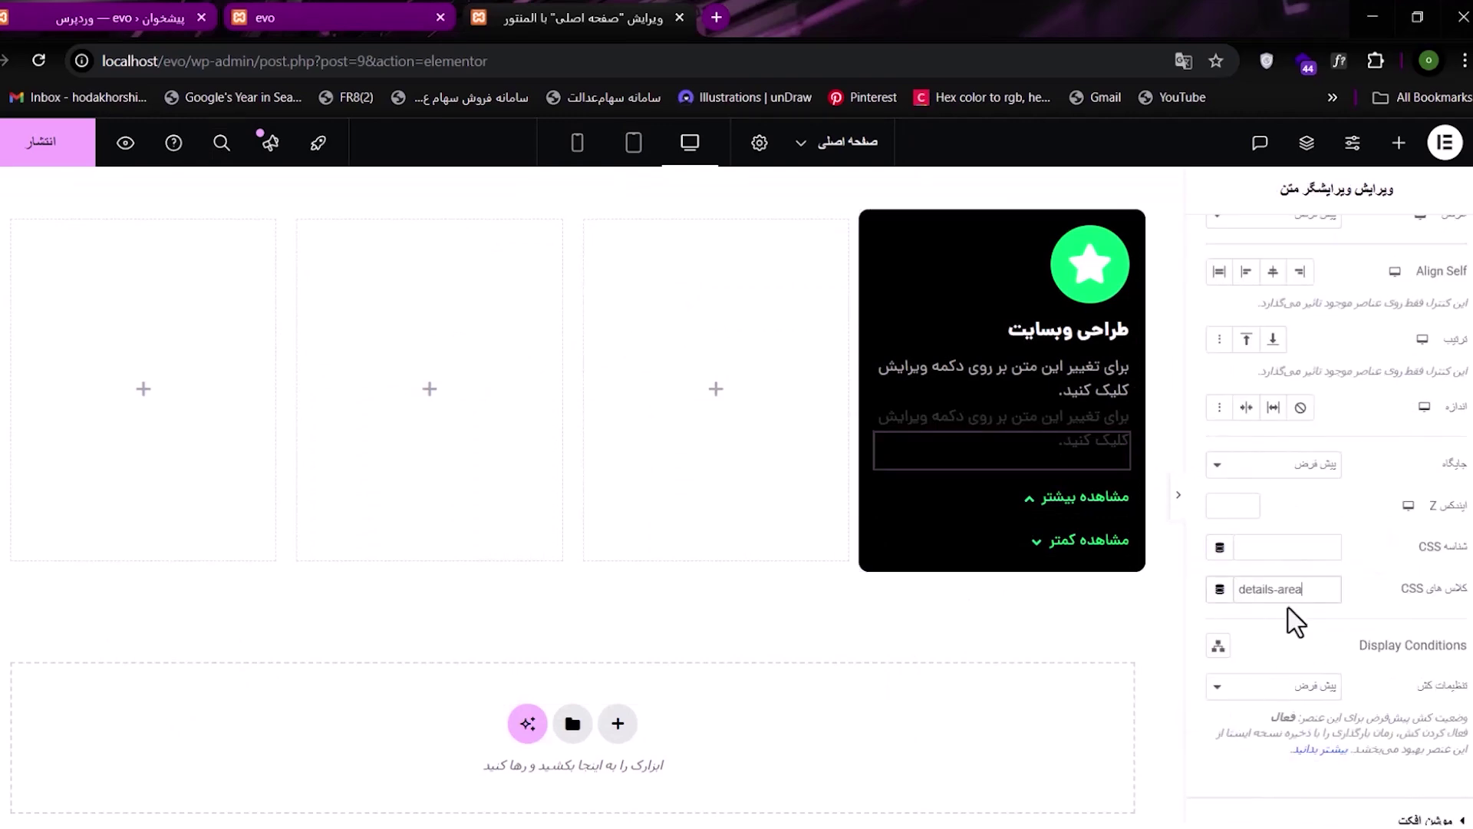
- Copy read-more from the Notepad notes and set it as the CSS class of the "مشاهده بیشتر" button
{"action": "key", "text": "alt+Tab"}
{"action": "left_click_drag", "start_coordinate": [258, 275], "coordinate": [165, 281]}
{"action": "key", "text": "ctrl+c"}
{"action": "key", "text": "alt+Tab"}
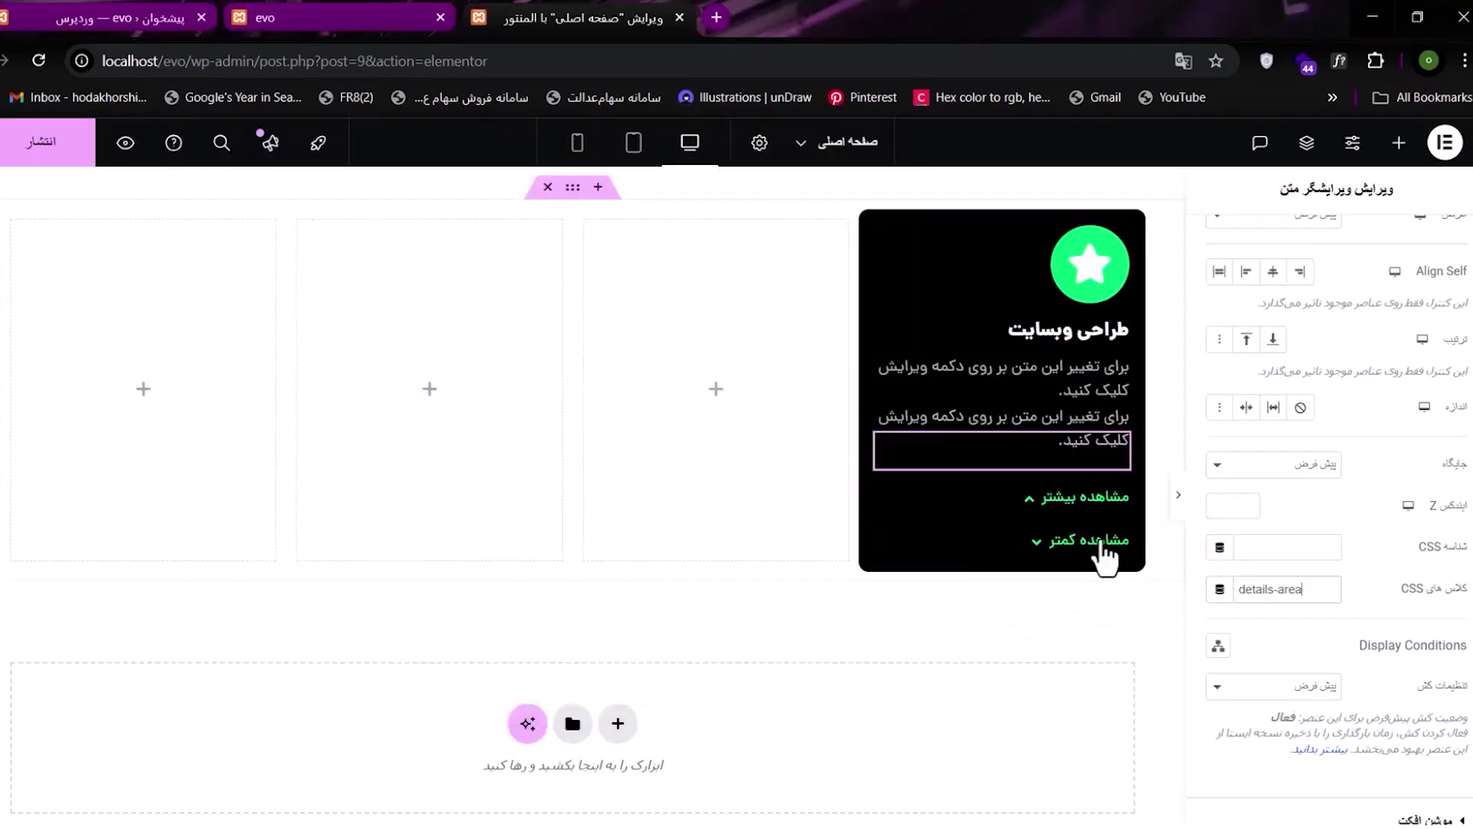
{"action": "left_click", "coordinate": [1029, 500]}
{"action": "scroll", "coordinate": [1297, 614], "scroll_direction": "down", "scroll_amount": 1}
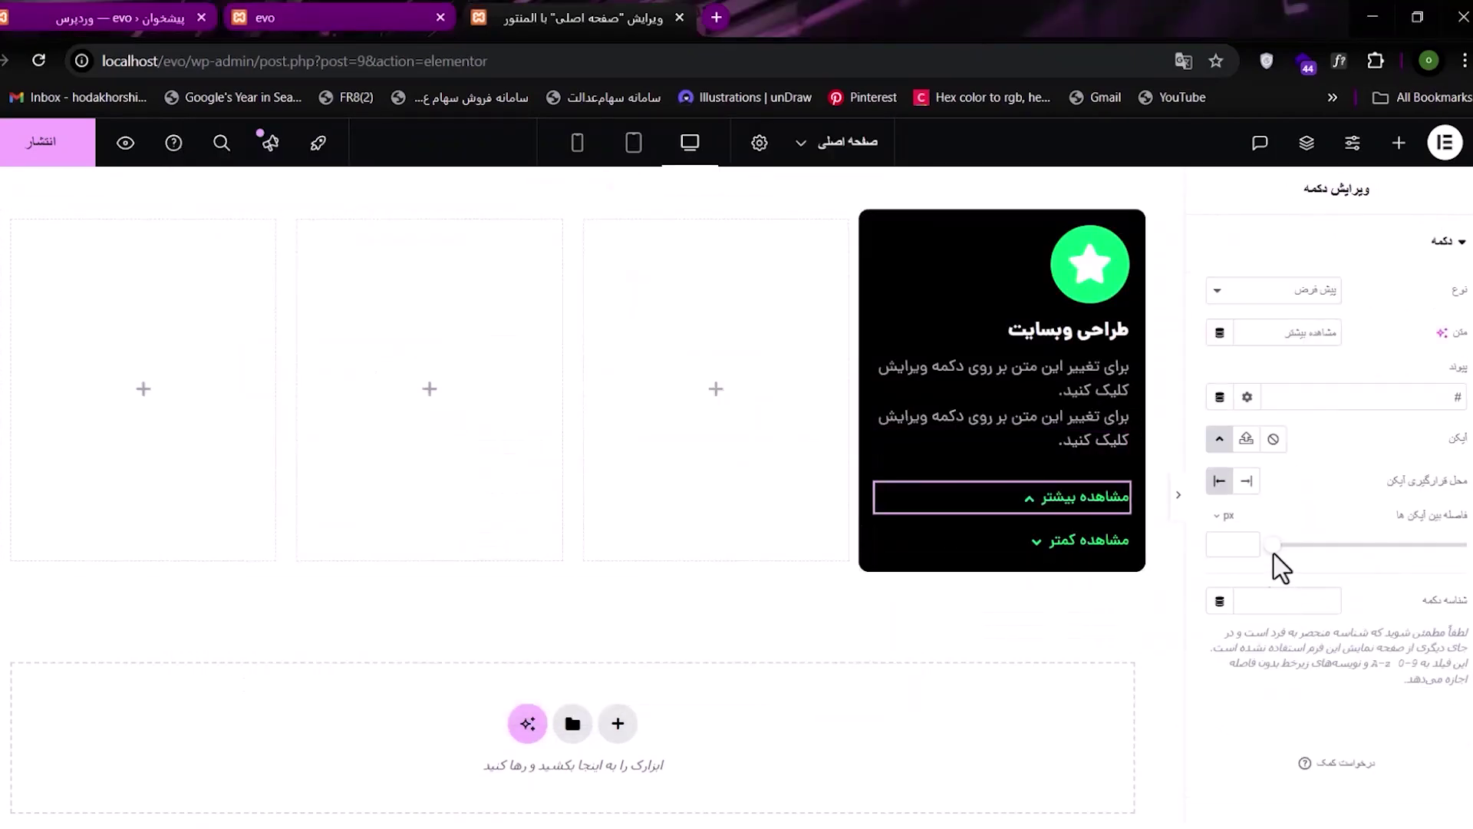
{"action": "scroll", "coordinate": [1274, 552], "scroll_direction": "up", "scroll_amount": 1}
{"action": "left_click", "coordinate": [1237, 244]}
{"action": "scroll", "coordinate": [1332, 652], "scroll_direction": "down", "scroll_amount": 5}
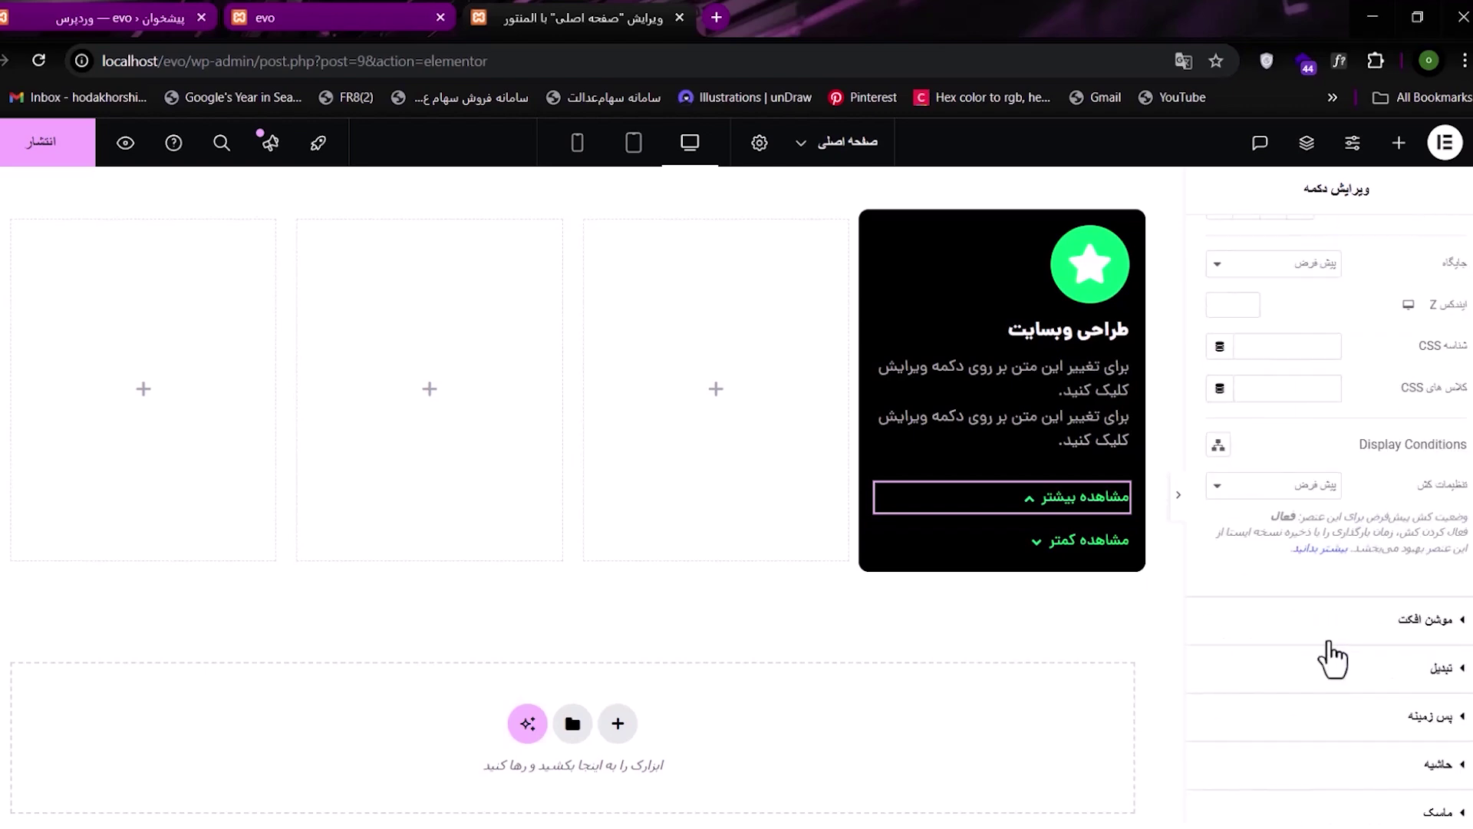
{"action": "left_click", "coordinate": [1292, 387]}
{"action": "key", "text": "ctrl+v"}
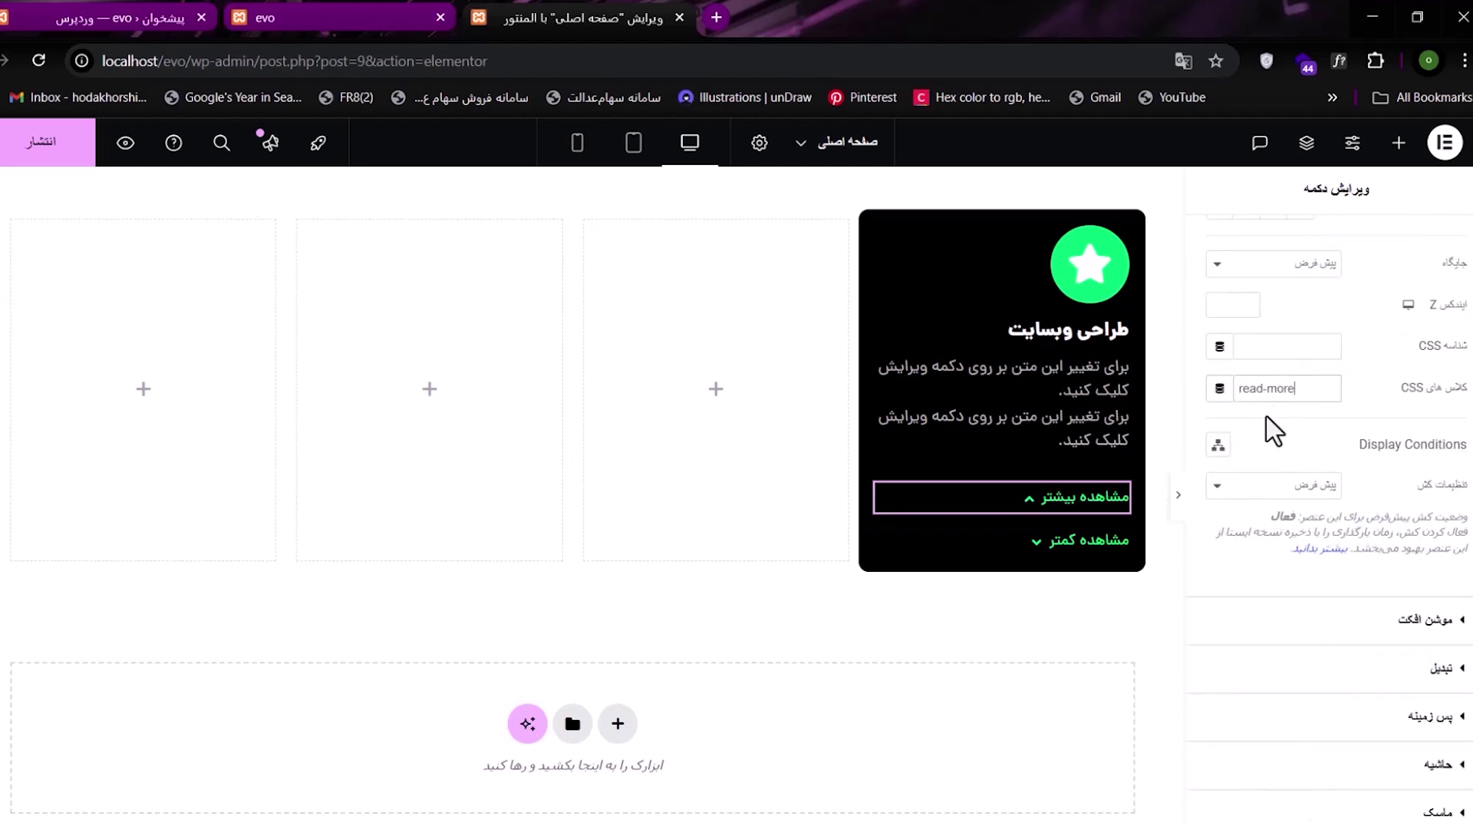
- Copy read-less from the Notepad notes and set it as the CSS class of the "مشاهده کمتر" button
{"action": "key", "text": "alt+Tab"}
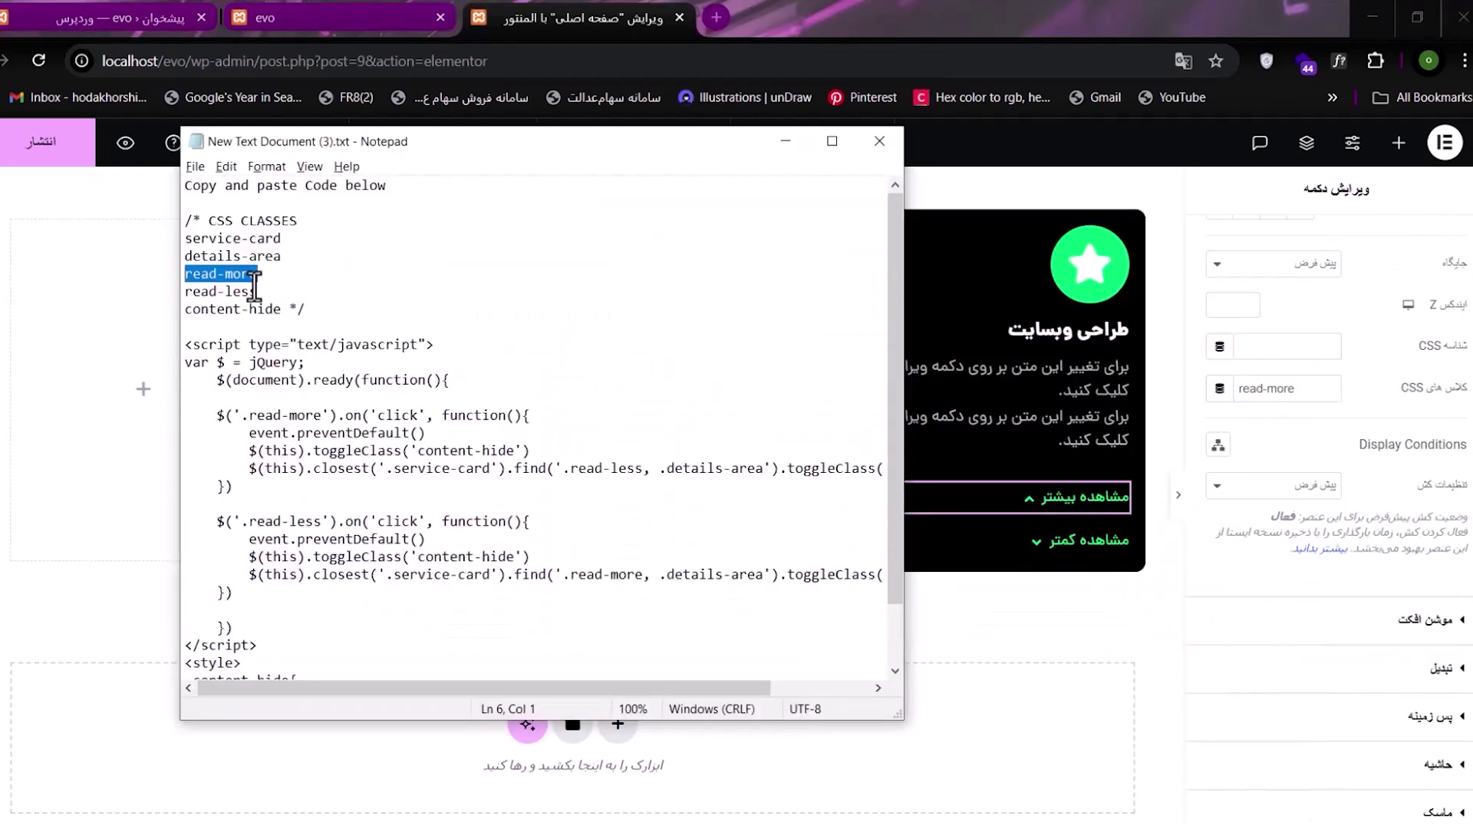
{"action": "left_click_drag", "start_coordinate": [258, 291], "coordinate": [169, 298]}
{"action": "key", "text": "ctrl+c"}
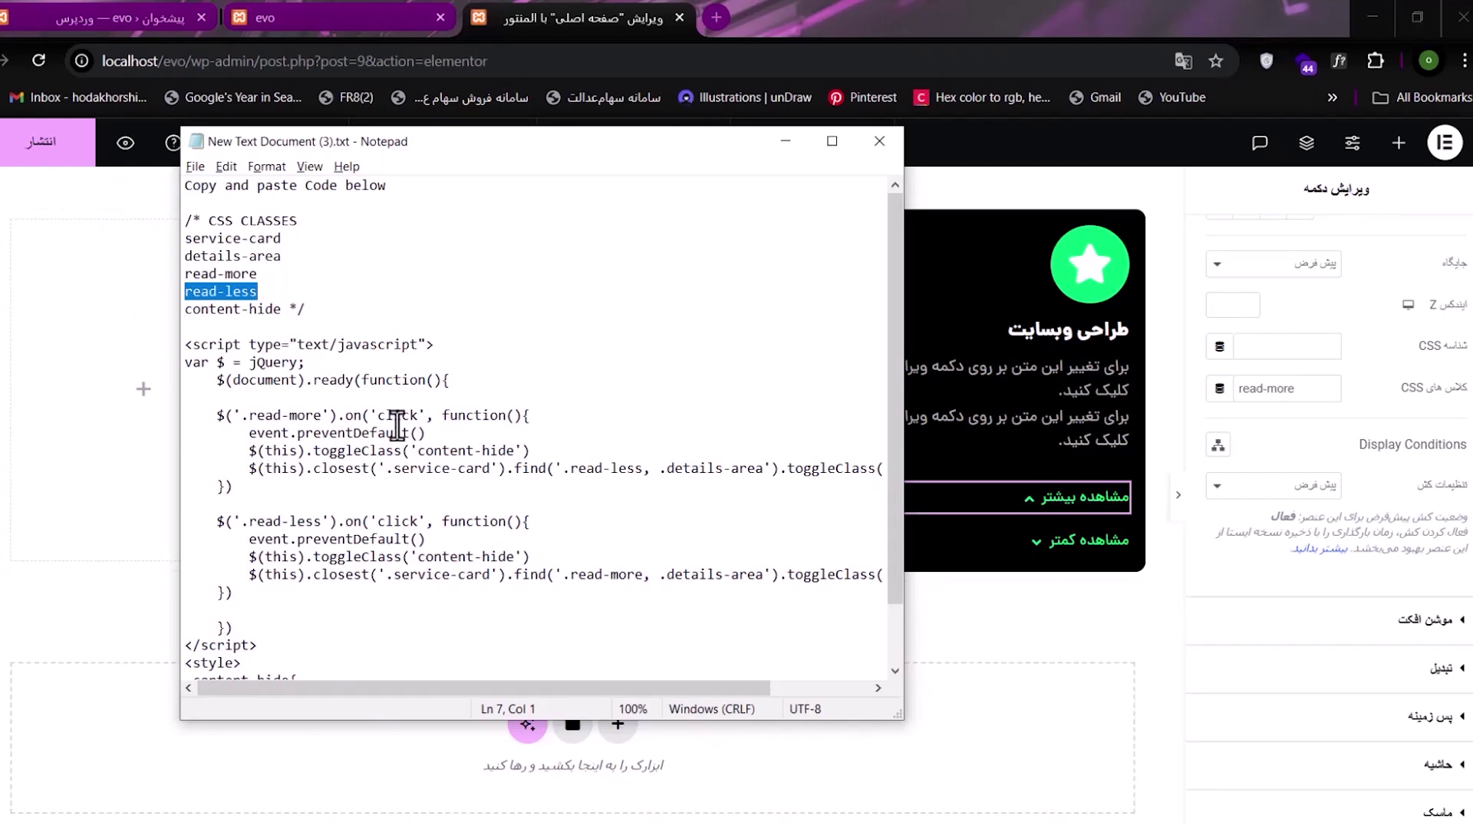
{"action": "key", "text": "alt+Tab"}
{"action": "left_click", "coordinate": [1049, 542]}
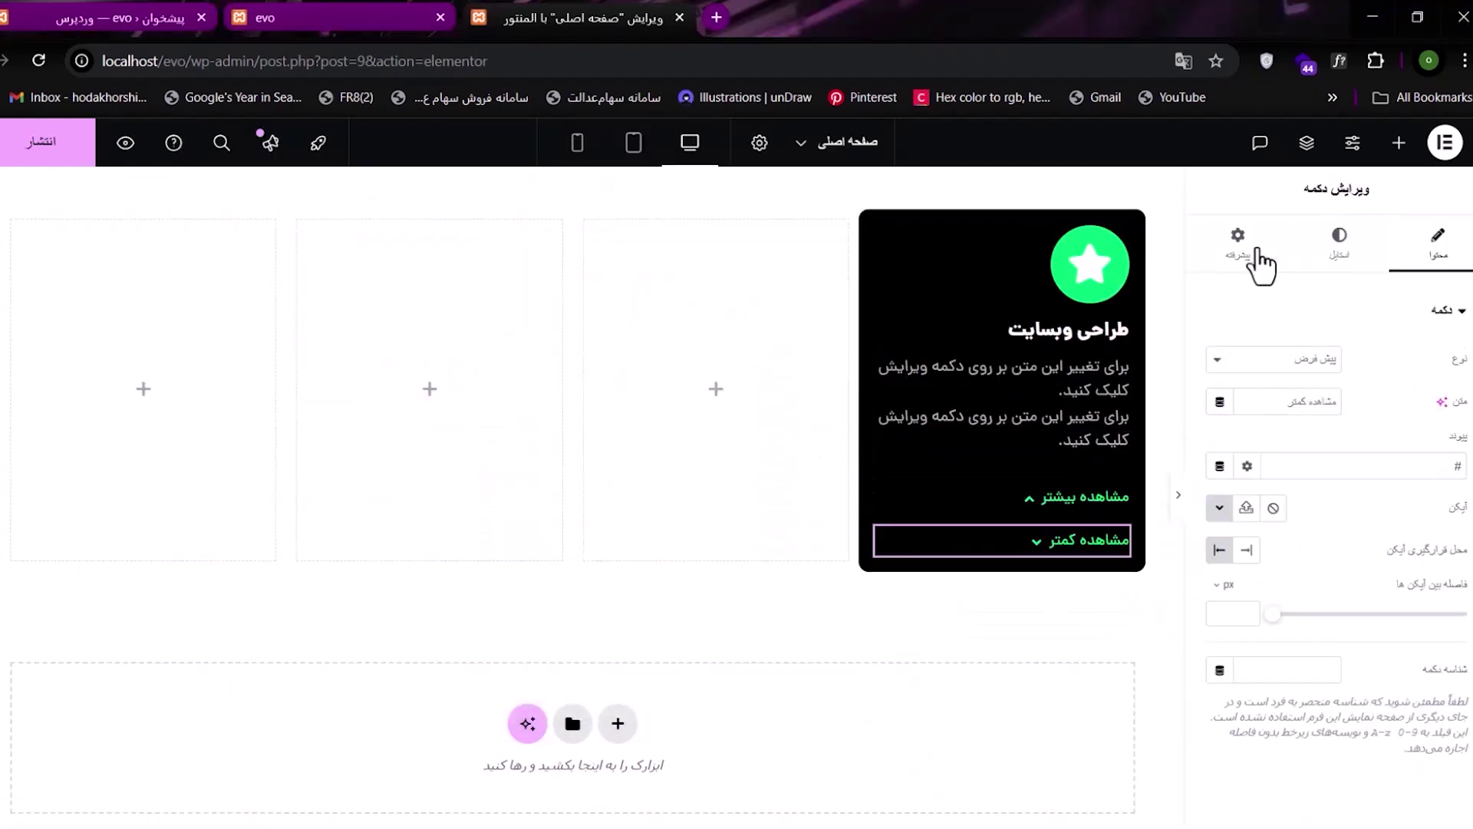
{"action": "left_click", "coordinate": [1238, 244]}
{"action": "scroll", "coordinate": [1293, 552], "scroll_direction": "down", "scroll_amount": 3}
{"action": "scroll", "coordinate": [1325, 388], "scroll_direction": "up", "scroll_amount": 3}
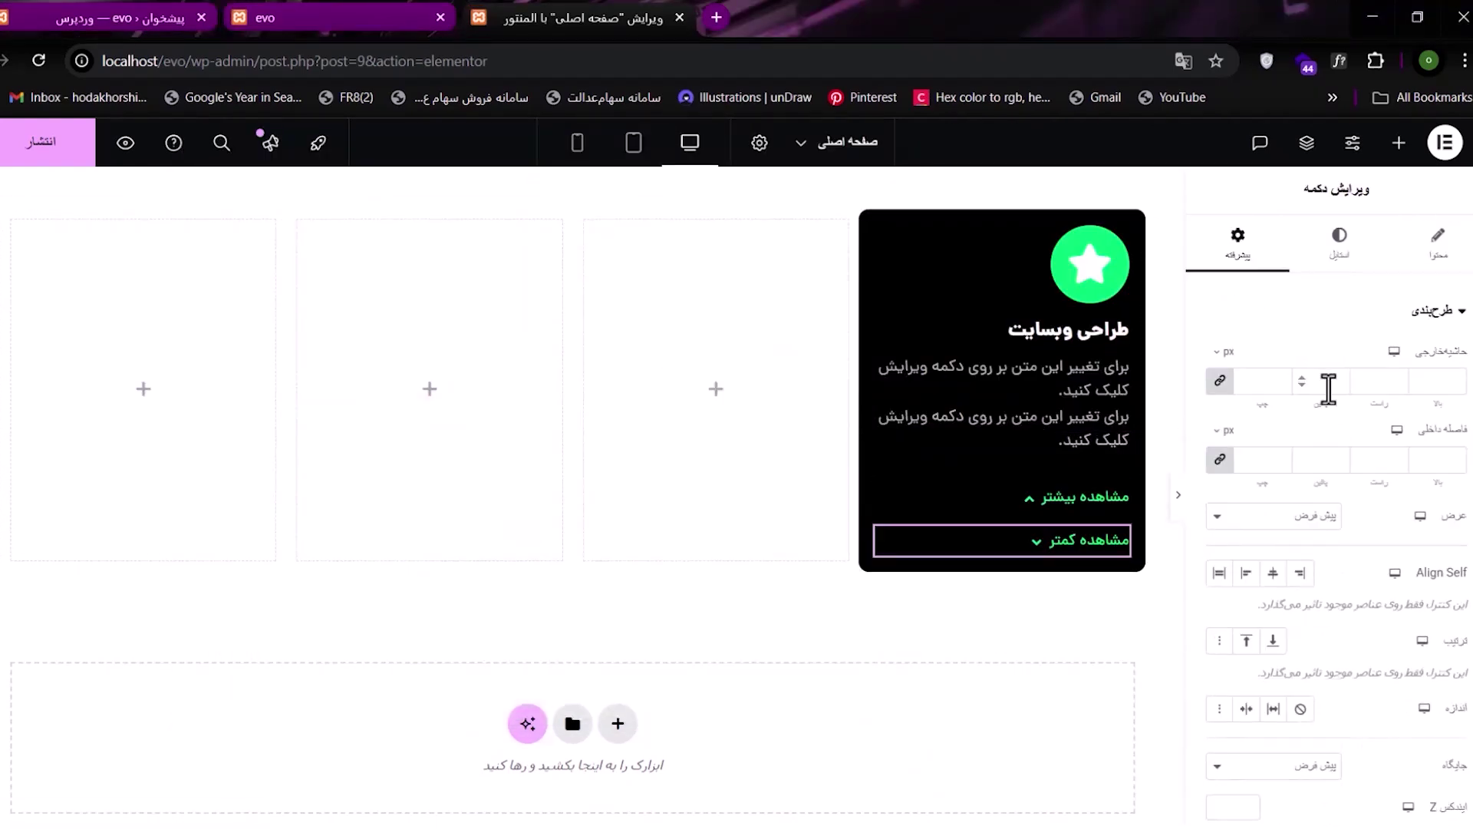
{"action": "scroll", "coordinate": [1276, 675], "scroll_direction": "down", "scroll_amount": 5}
{"action": "left_click", "coordinate": [1299, 488]}
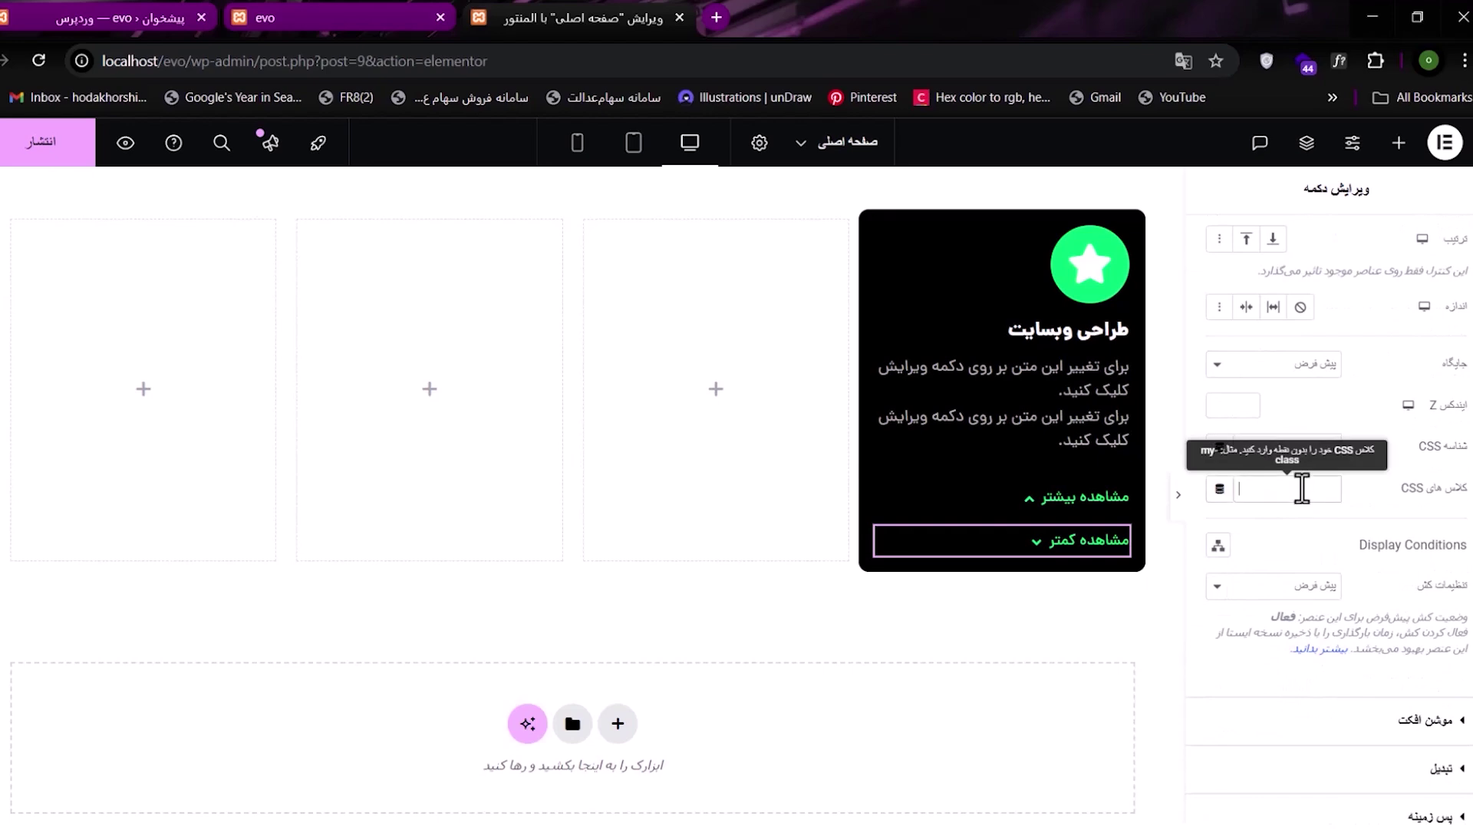
{"action": "key", "text": "ctrl+v"}
- Append content-hide from the Notepad notes as an additional CSS class on the "مشاهده کمتر" button after read-less
{"action": "key", "text": "alt+Tab"}
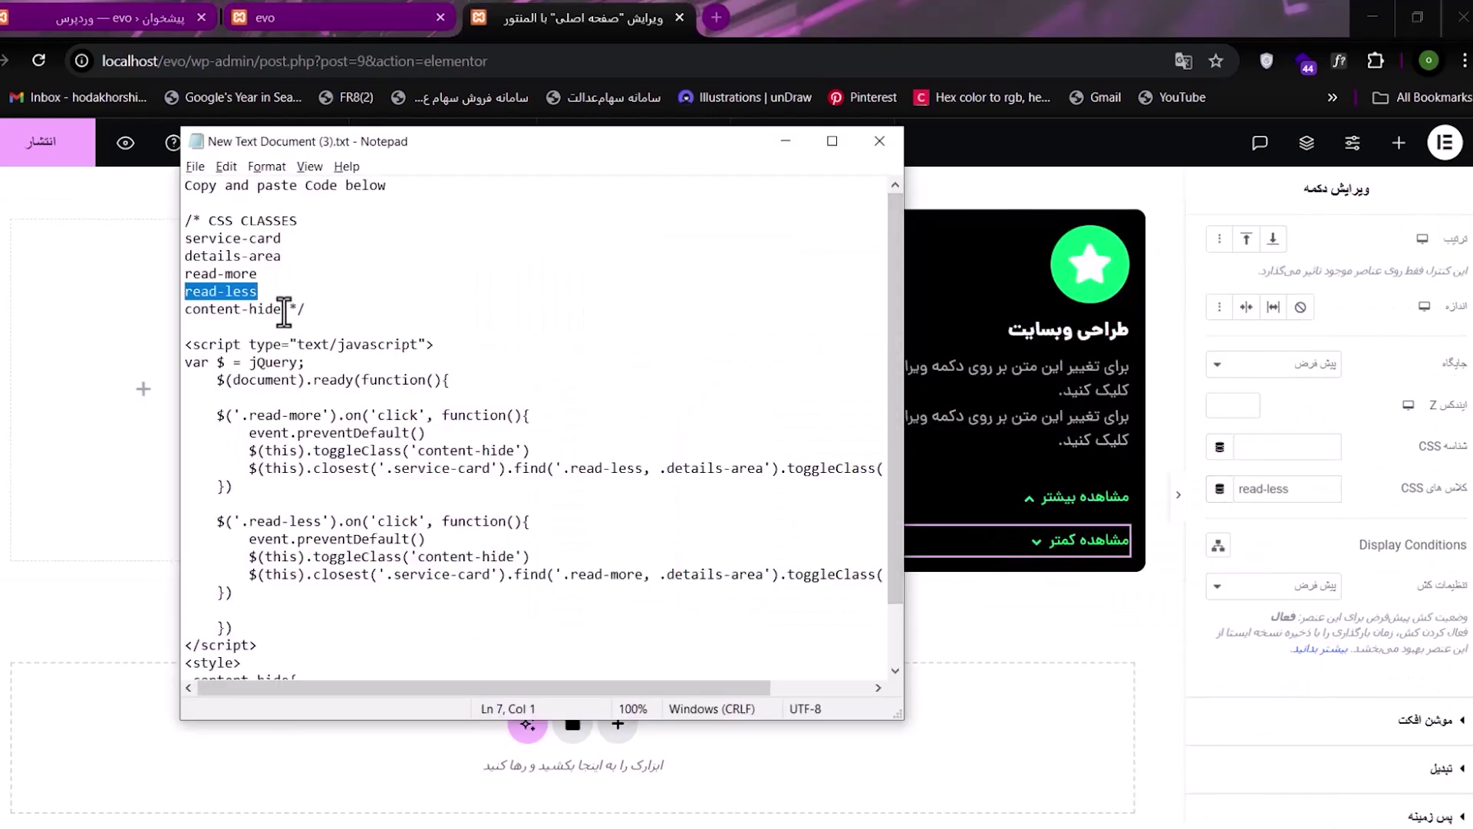
{"action": "left_click_drag", "start_coordinate": [282, 310], "coordinate": [195, 314]}
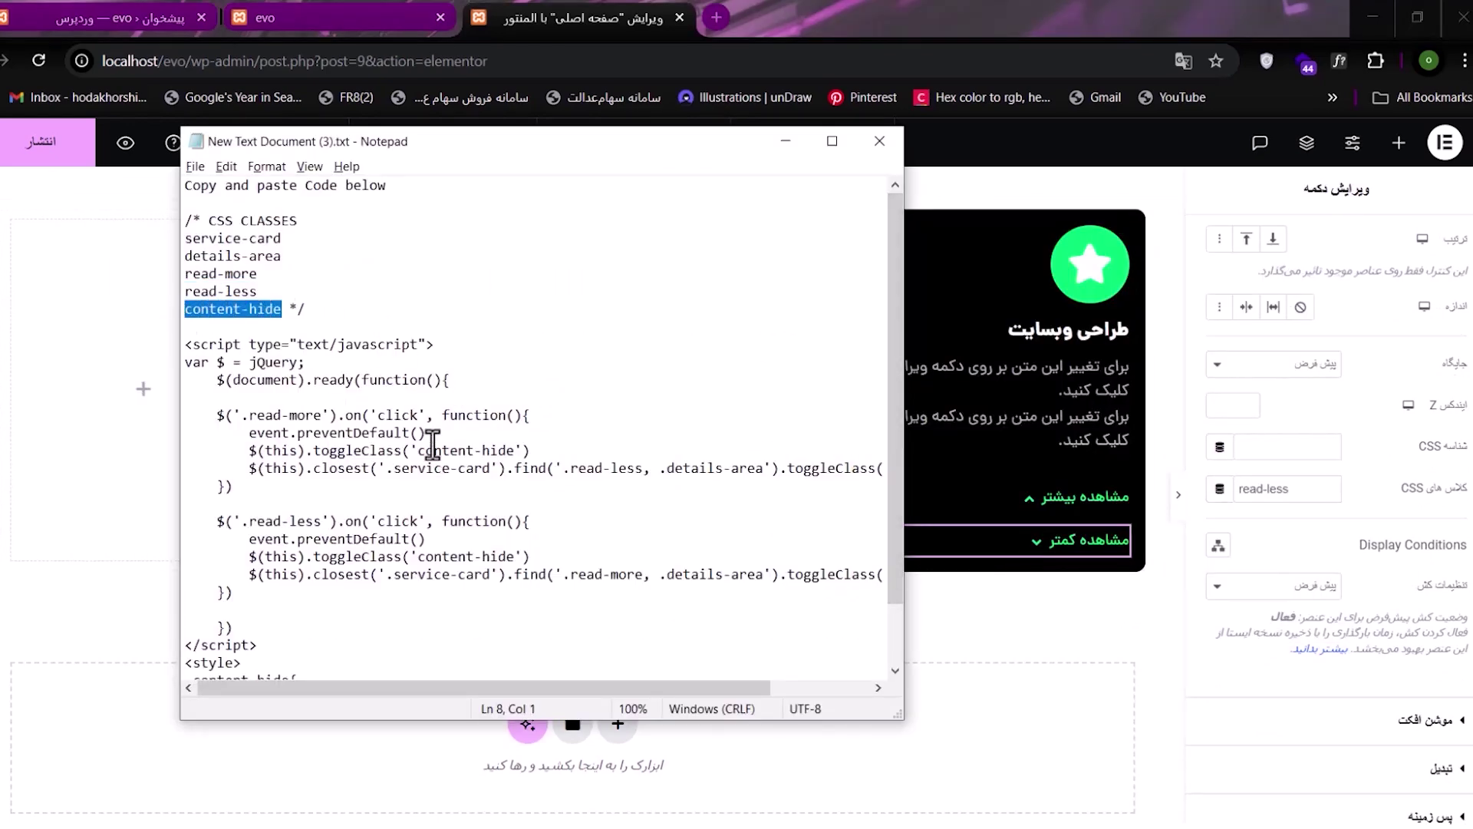
{"action": "key", "text": "alt+Tab"}
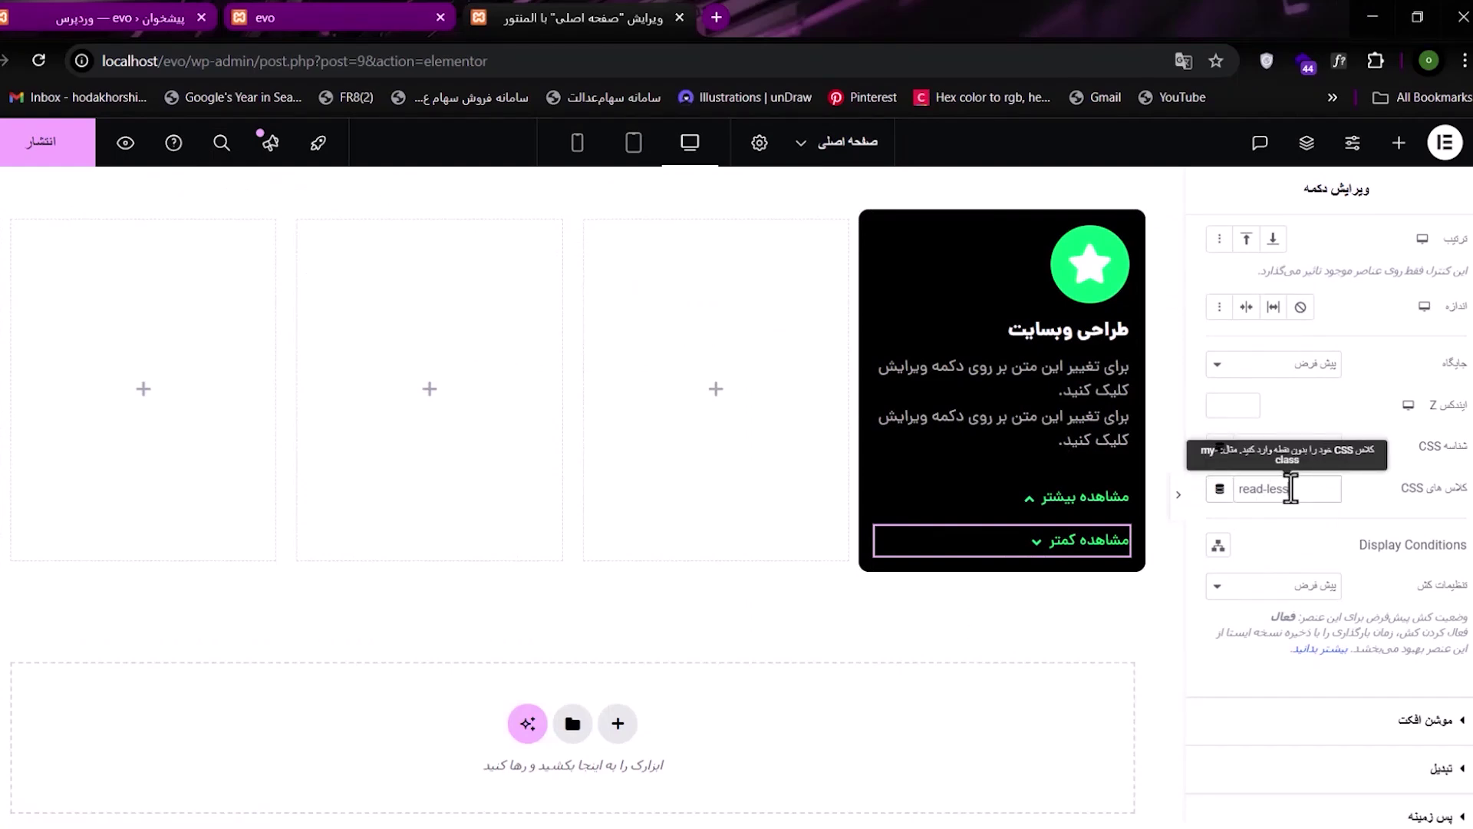
{"action": "type", "text": "content-hide"}
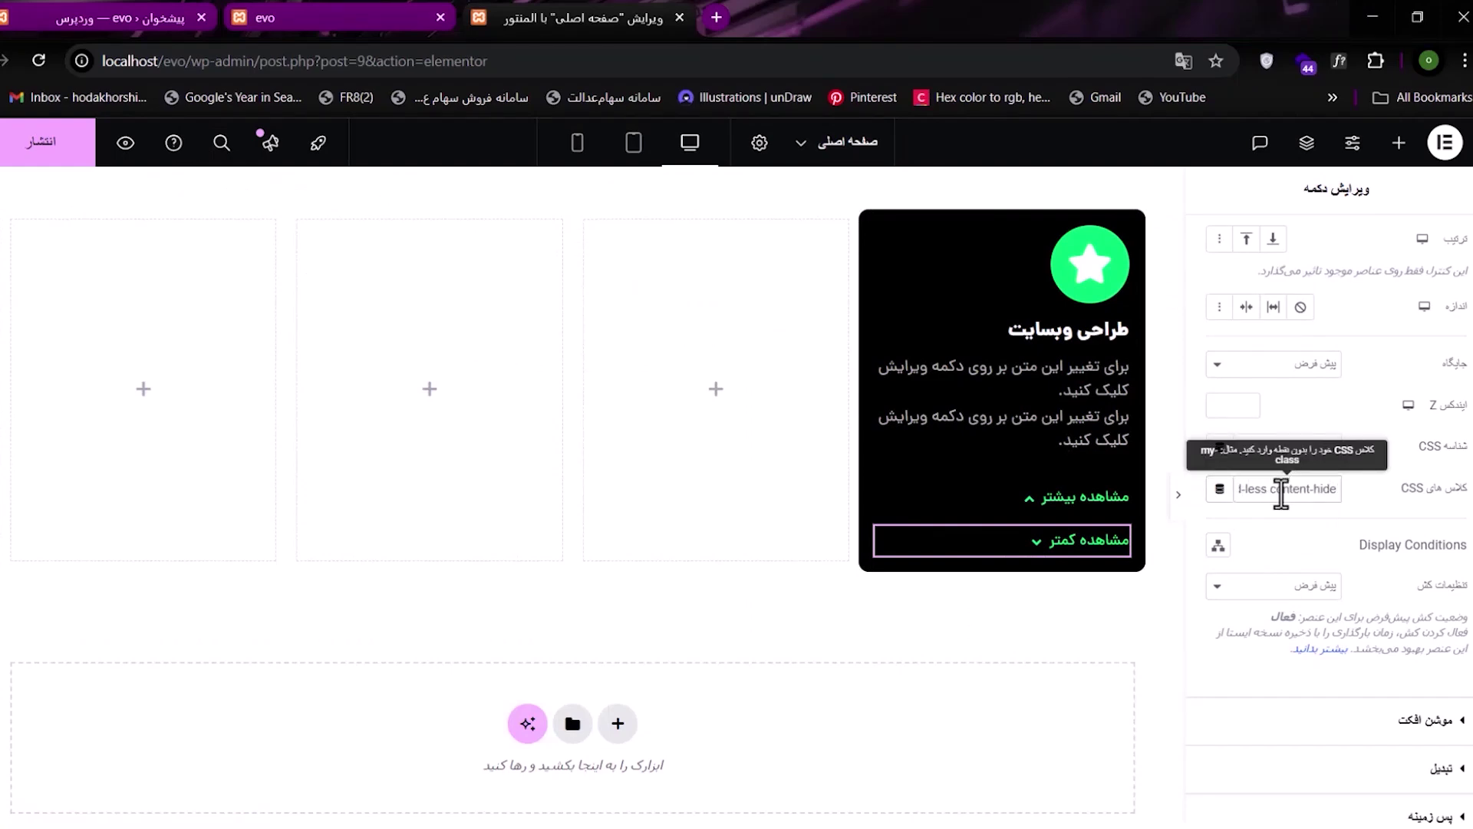
- Append the class content-hide after details-area in the second description text's CSS classes
{"action": "left_click", "coordinate": [1029, 441]}
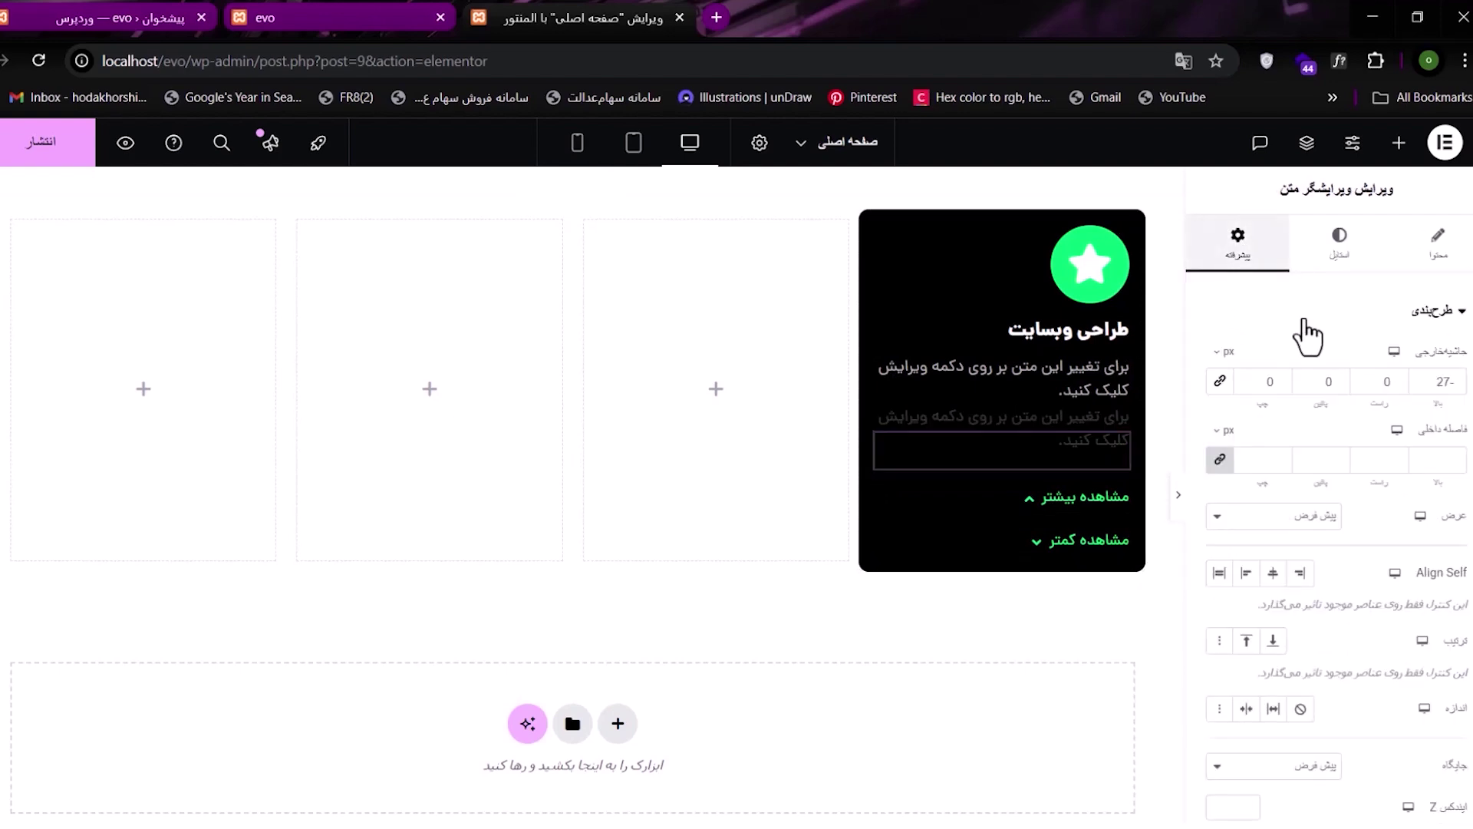
{"action": "scroll", "coordinate": [1240, 430], "scroll_direction": "down", "scroll_amount": 4}
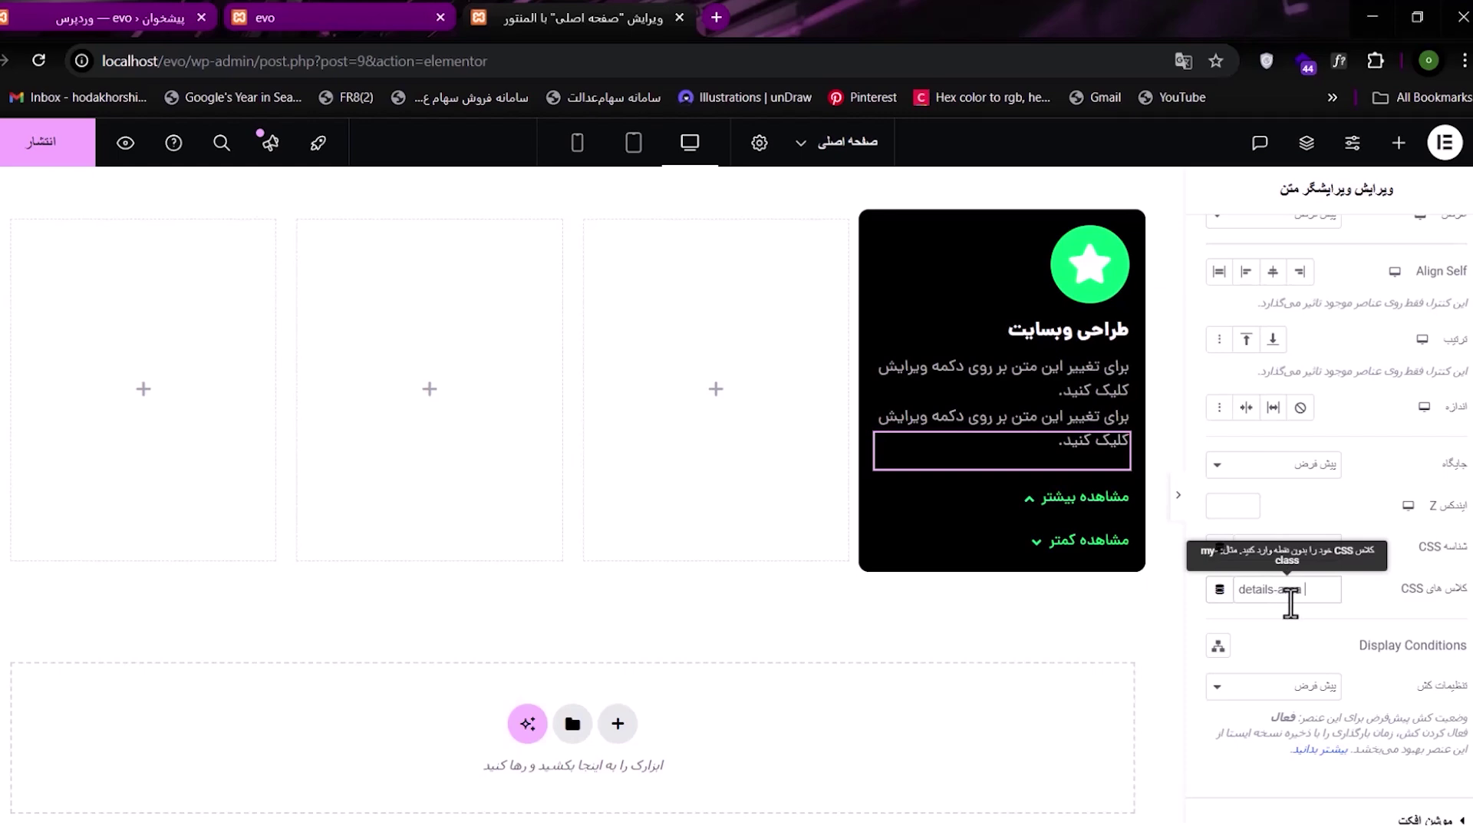
{"action": "type", "text": "content-hide"}
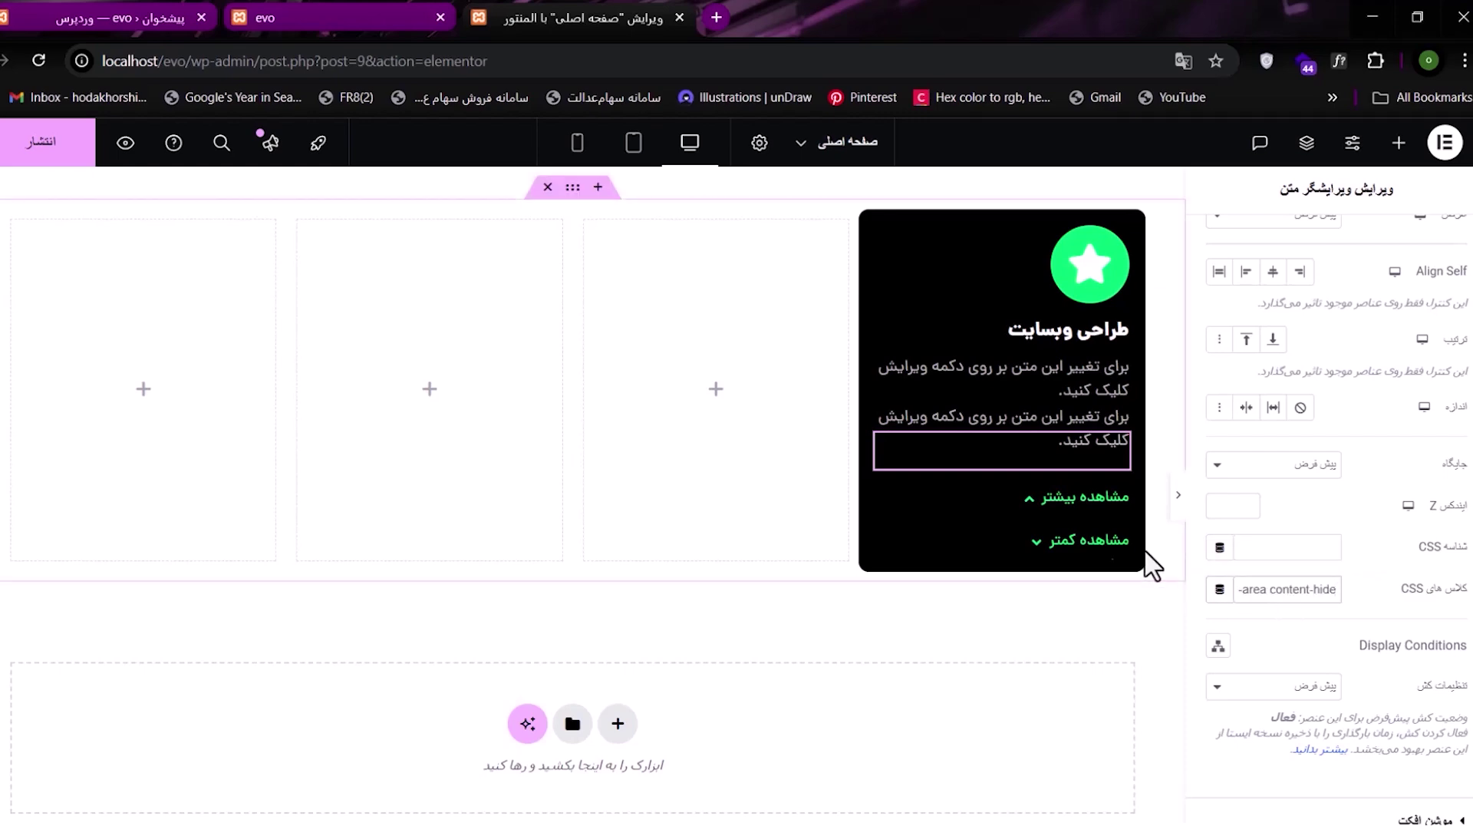
- Search the widgets for "htm" and add an HTML widget below the card section
{"action": "left_click", "coordinate": [1398, 143]}
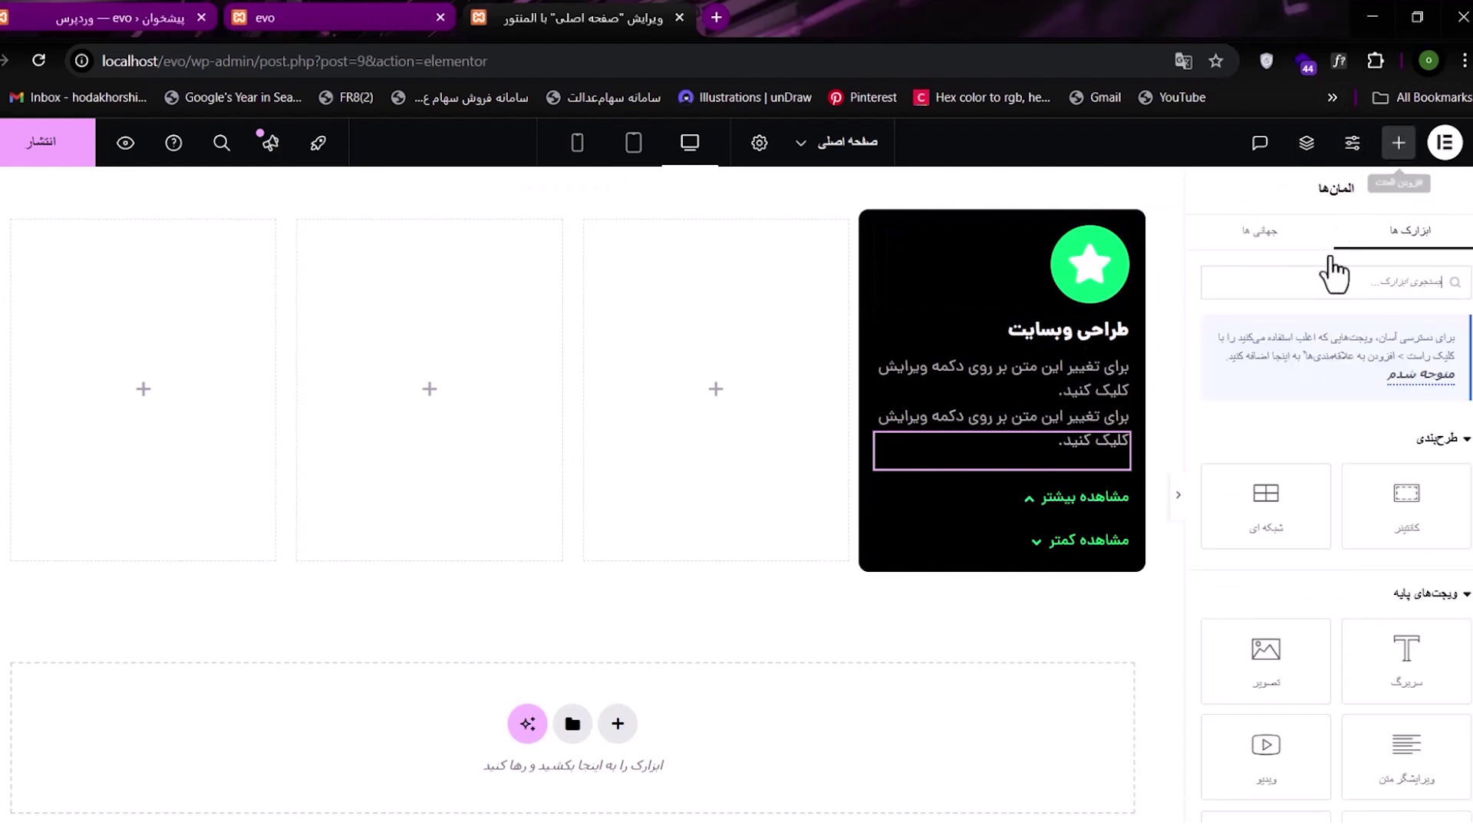
{"action": "type", "text": "htm"}
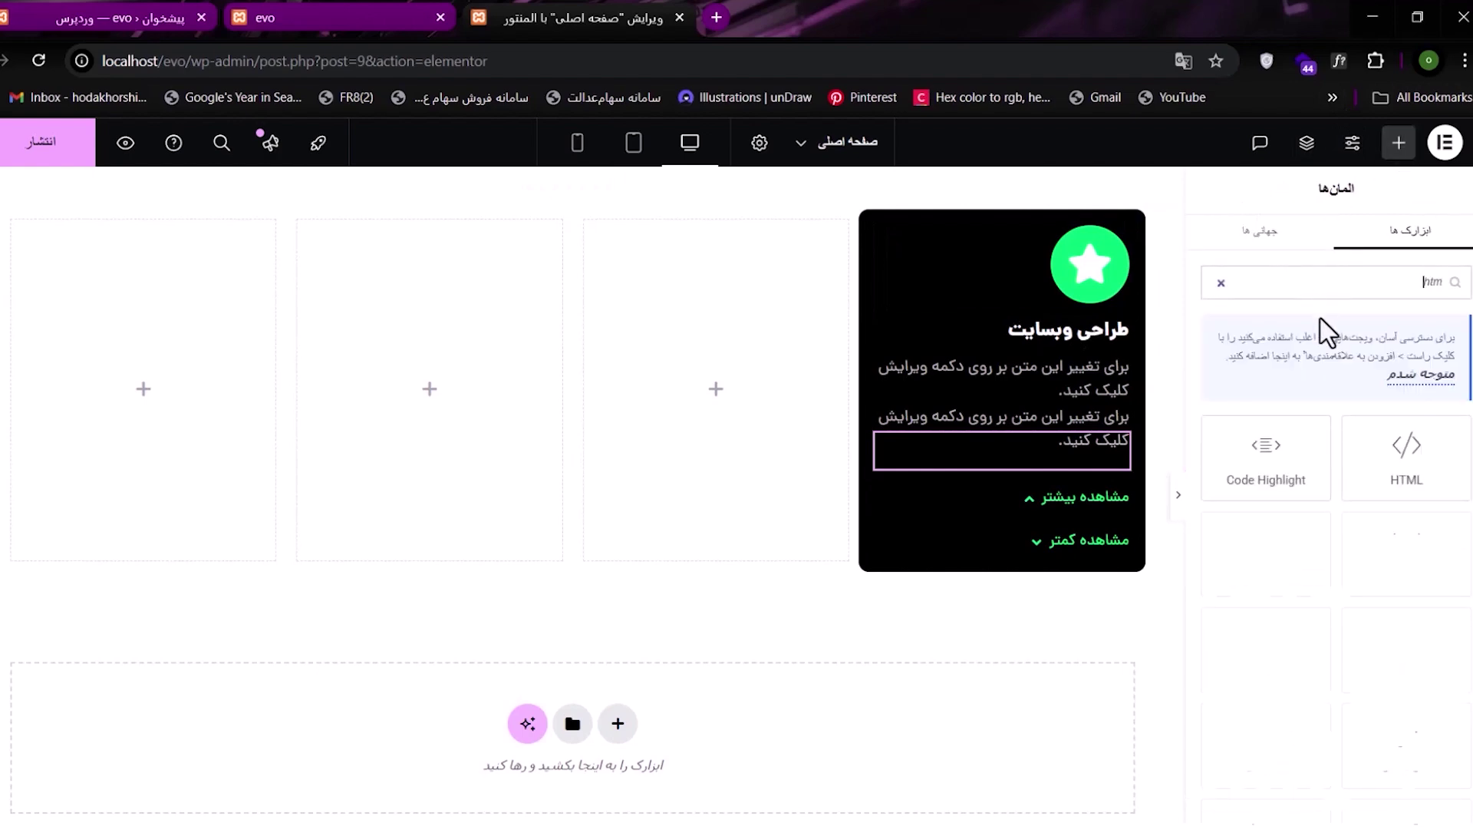
{"action": "left_click_drag", "start_coordinate": [1389, 491], "coordinate": [631, 729]}
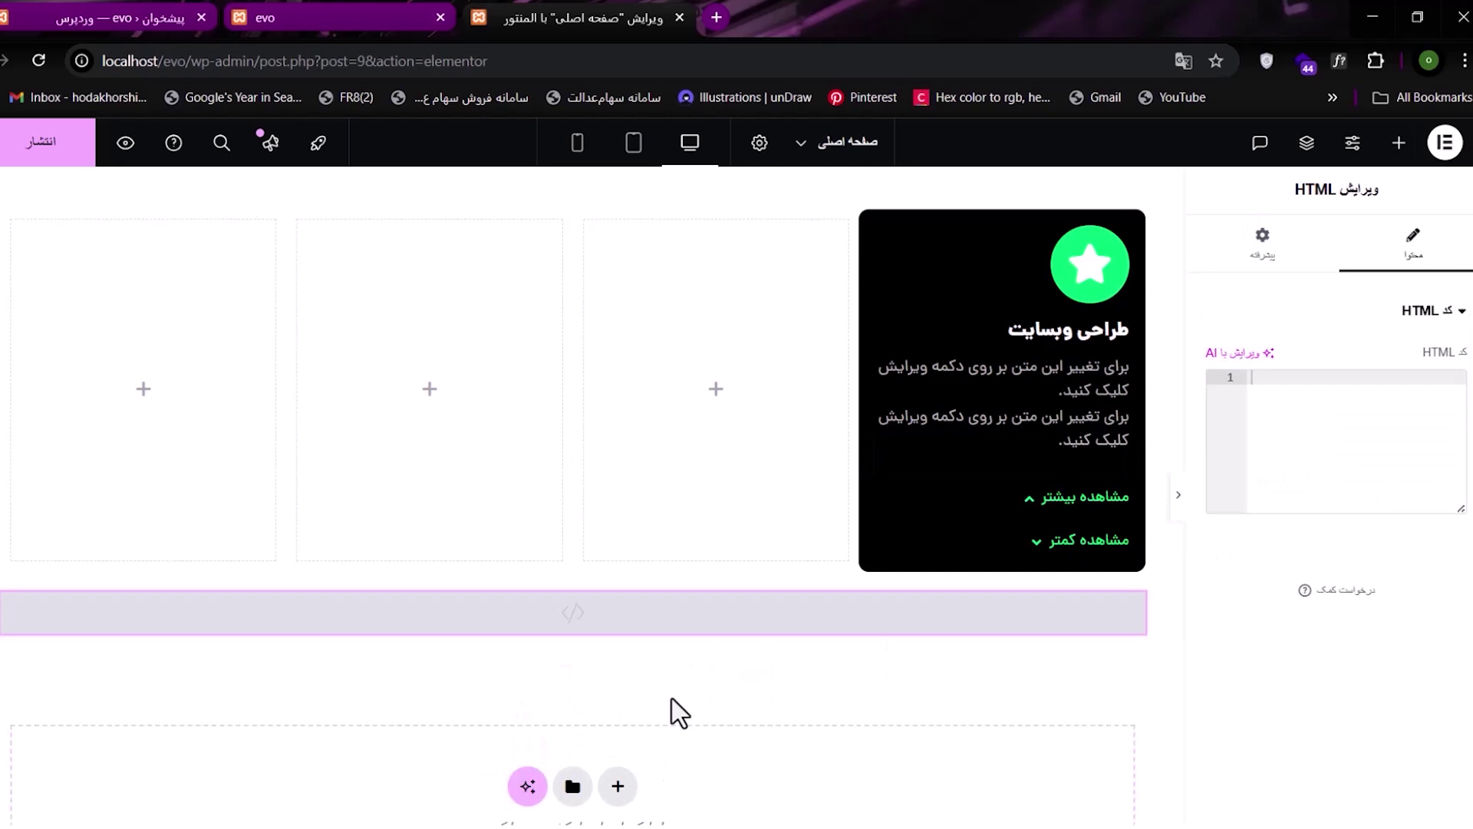
- Copy the whole script and style code from the Notepad notes and paste it into the HTML widget's code
{"action": "key", "text": "alt+Tab"}
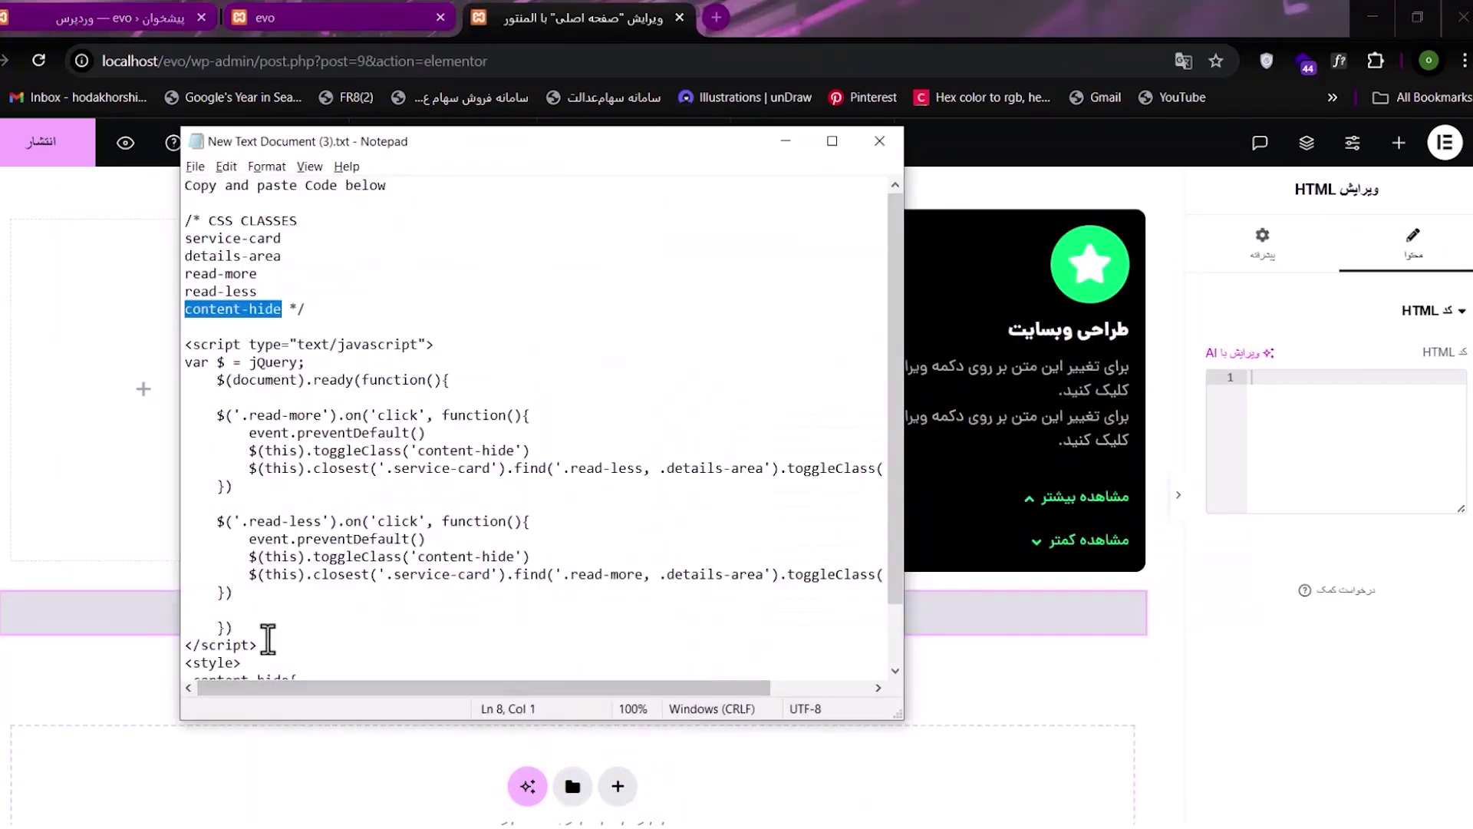
{"action": "left_click_drag", "start_coordinate": [185, 344], "coordinate": [273, 689]}
{"action": "key", "text": "ctrl+c"}
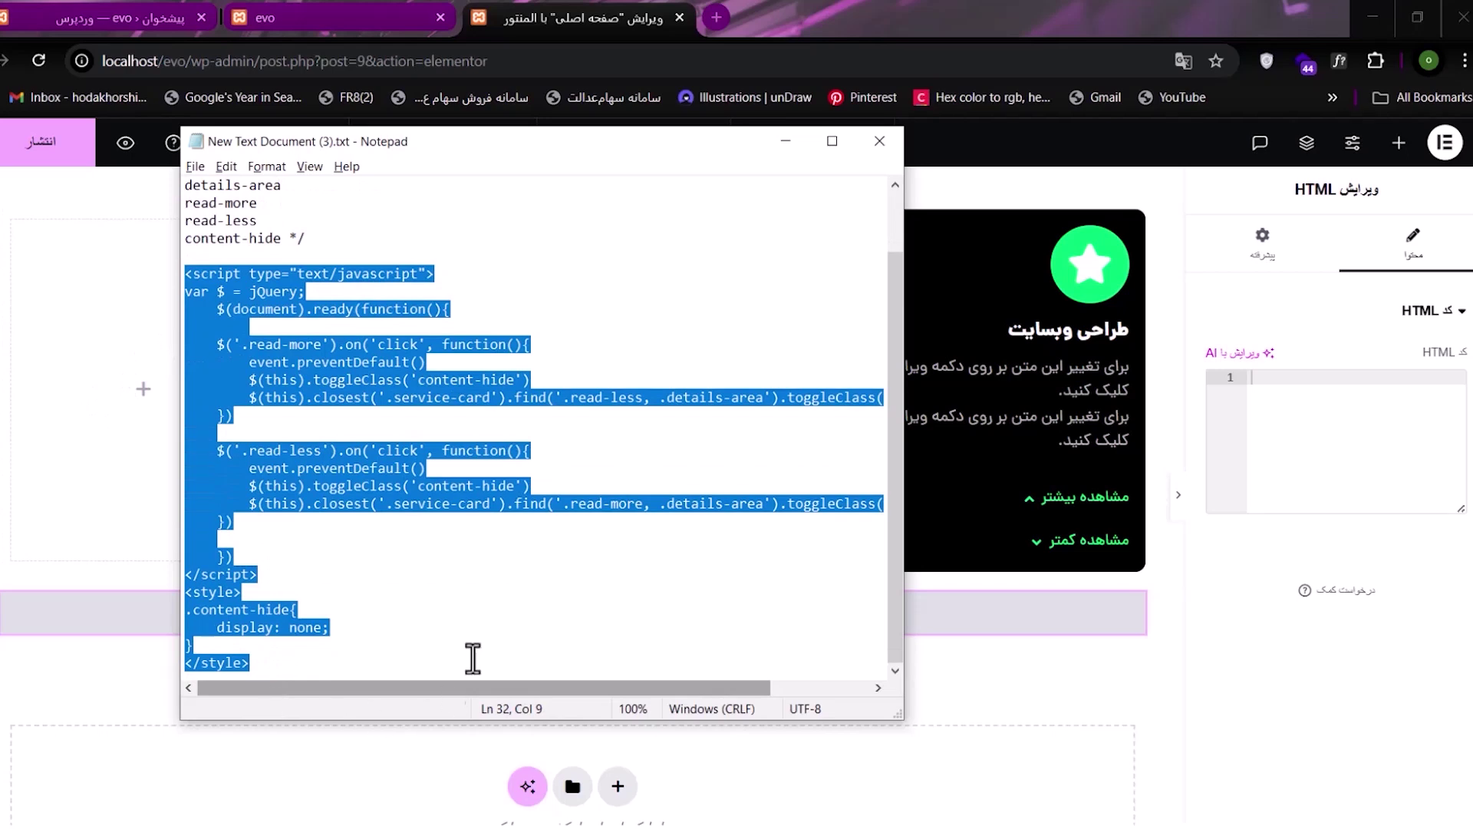
{"action": "key", "text": "alt+Tab"}
{"action": "left_click", "coordinate": [1292, 401]}
{"action": "key", "text": "ctrl+v"}
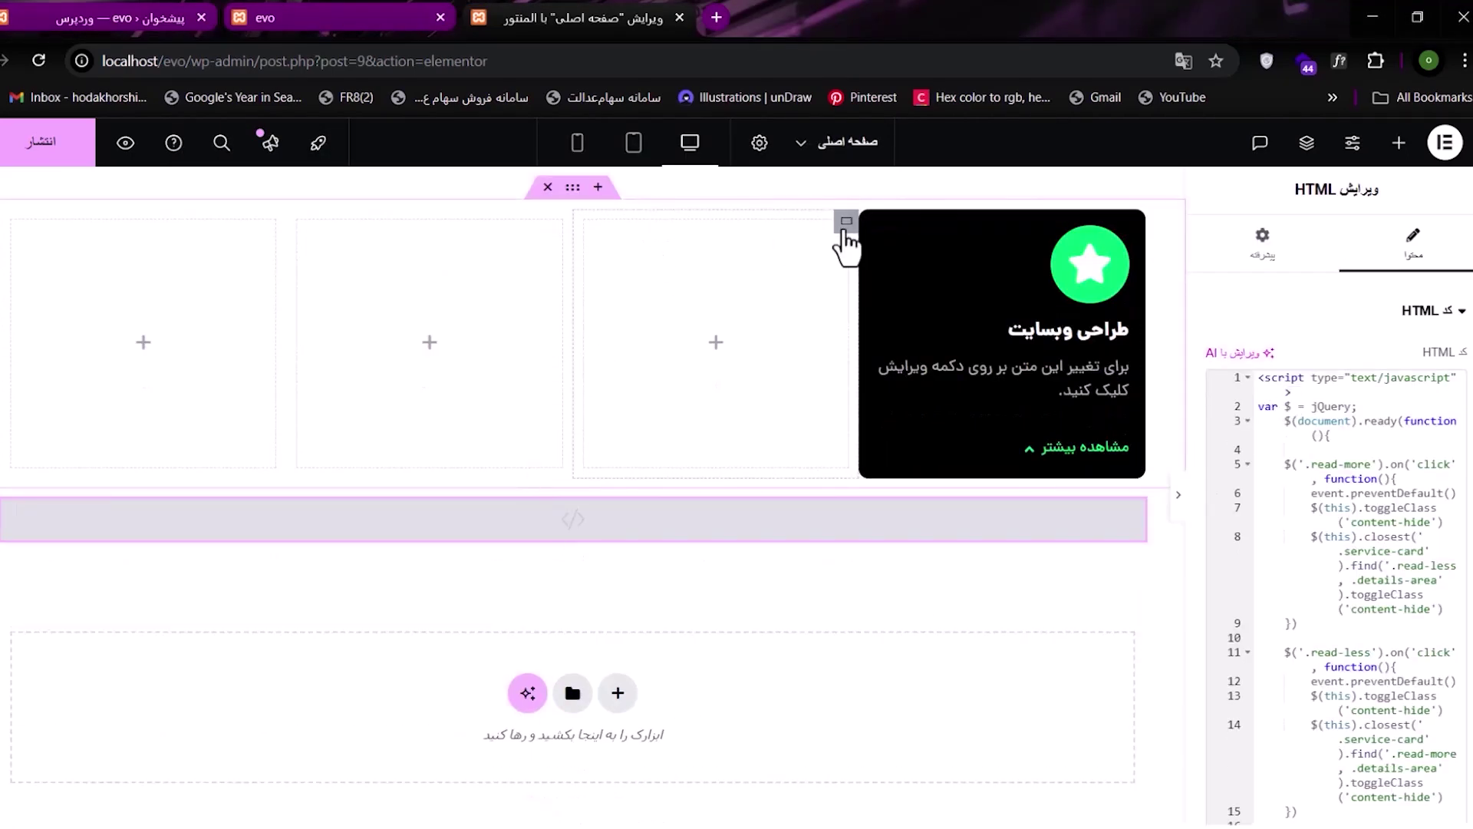
- Delete the three empty containers beside the finished service card
{"action": "right_click", "coordinate": [847, 226]}
{"action": "left_click", "coordinate": [738, 742]}
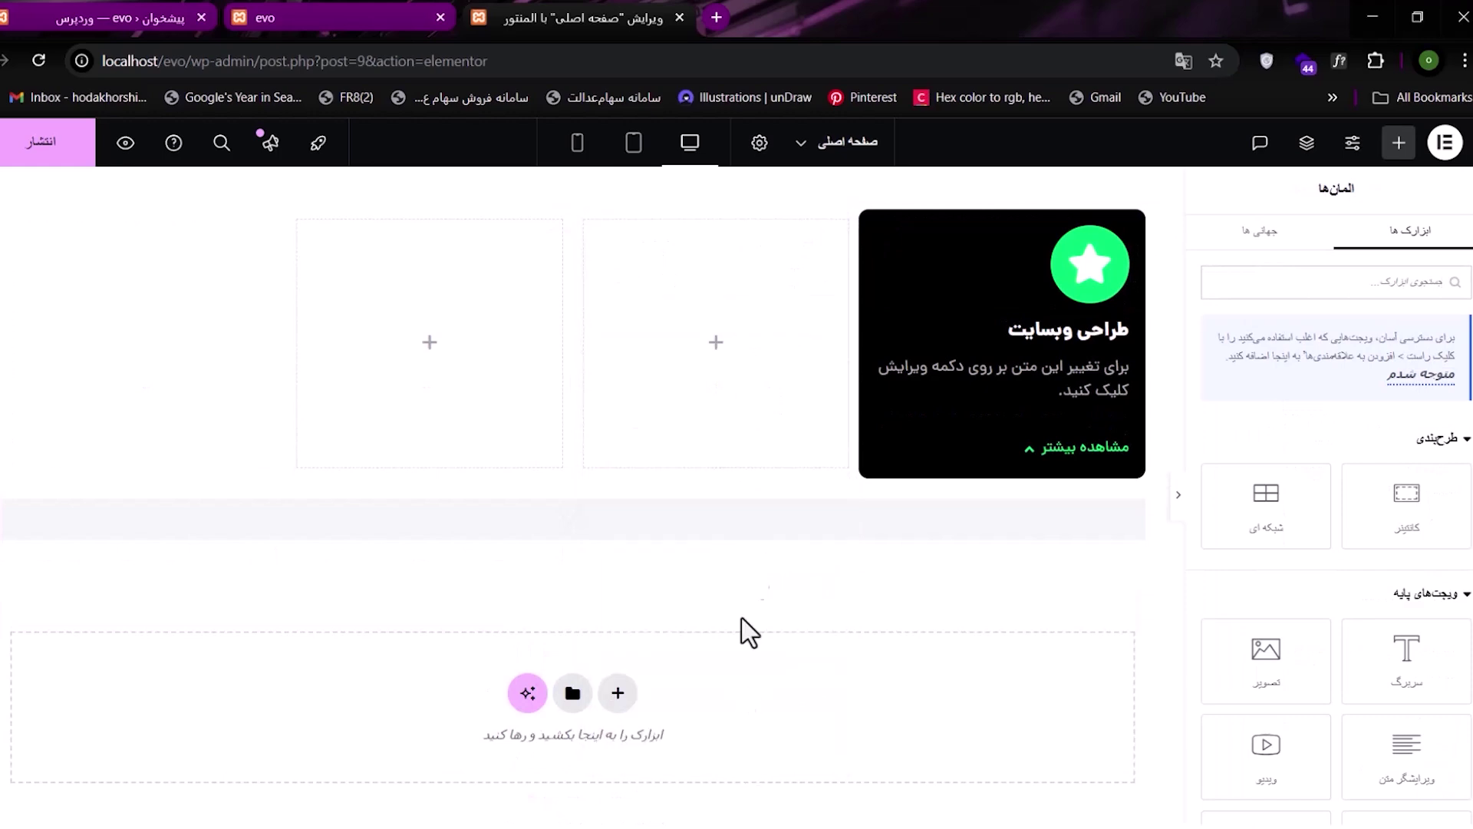
{"action": "right_click", "coordinate": [846, 227]}
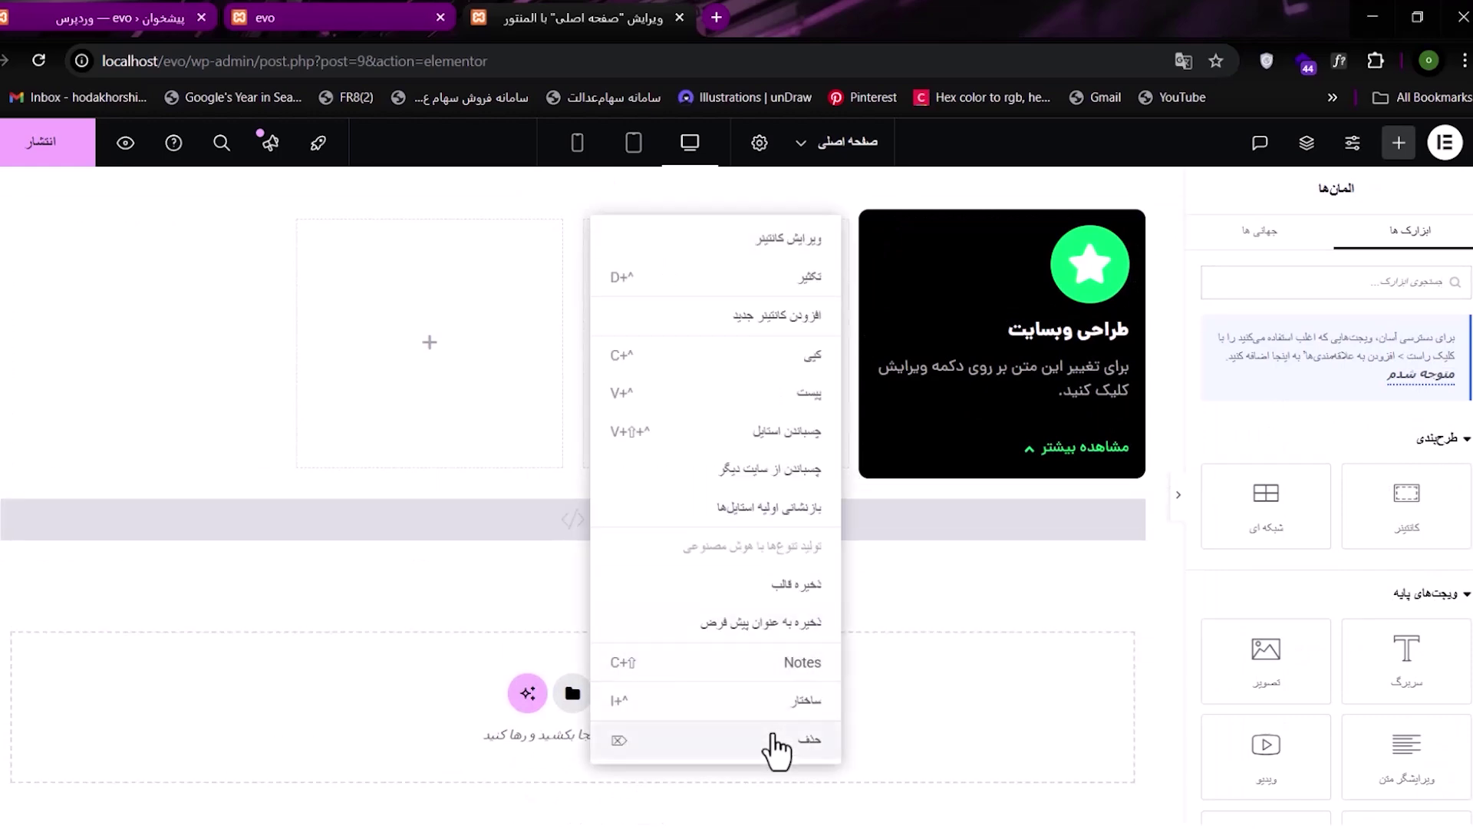
{"action": "left_click", "coordinate": [775, 745]}
{"action": "right_click", "coordinate": [844, 224]}
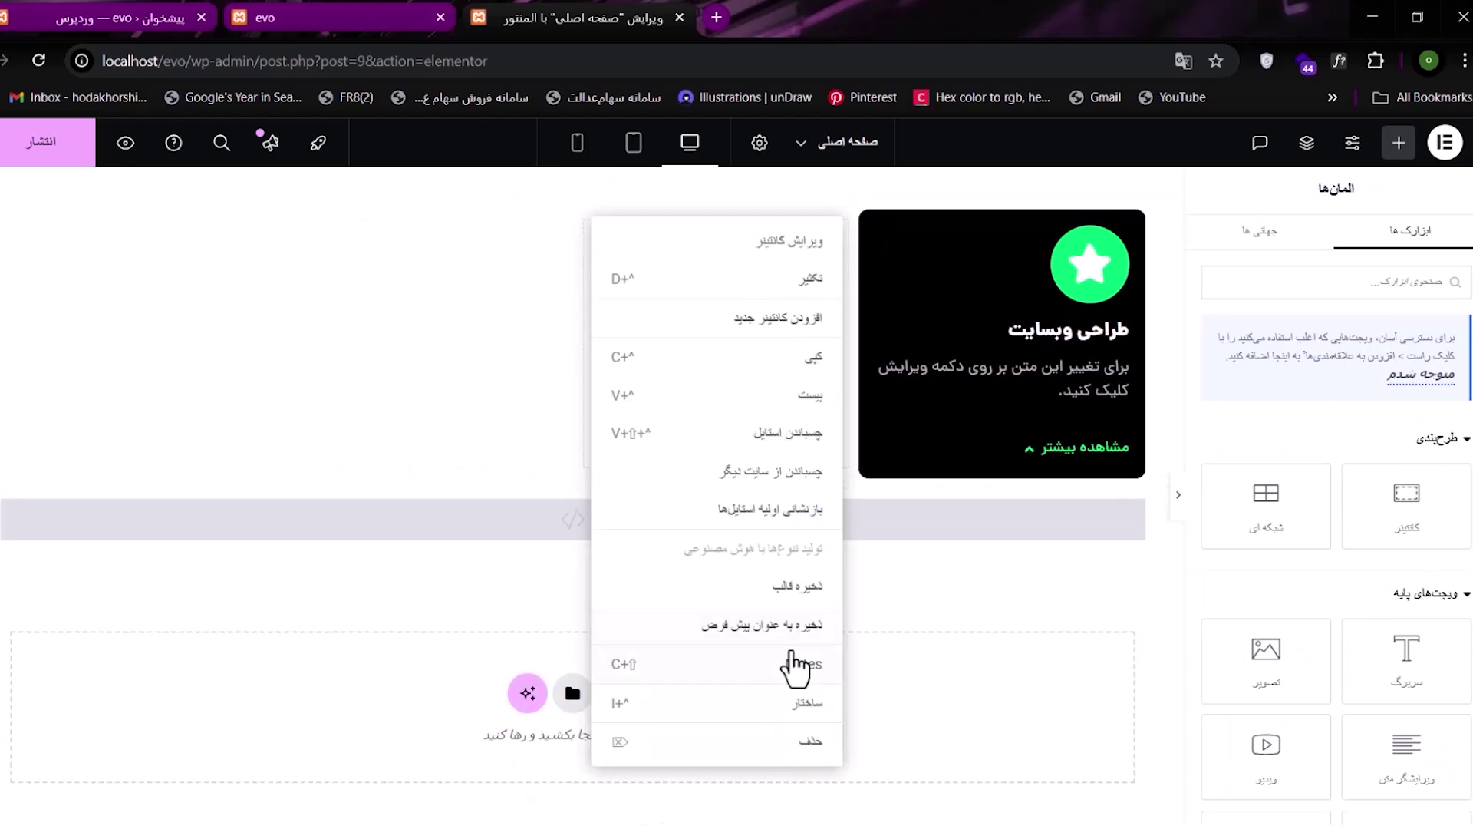
{"action": "left_click", "coordinate": [795, 750]}
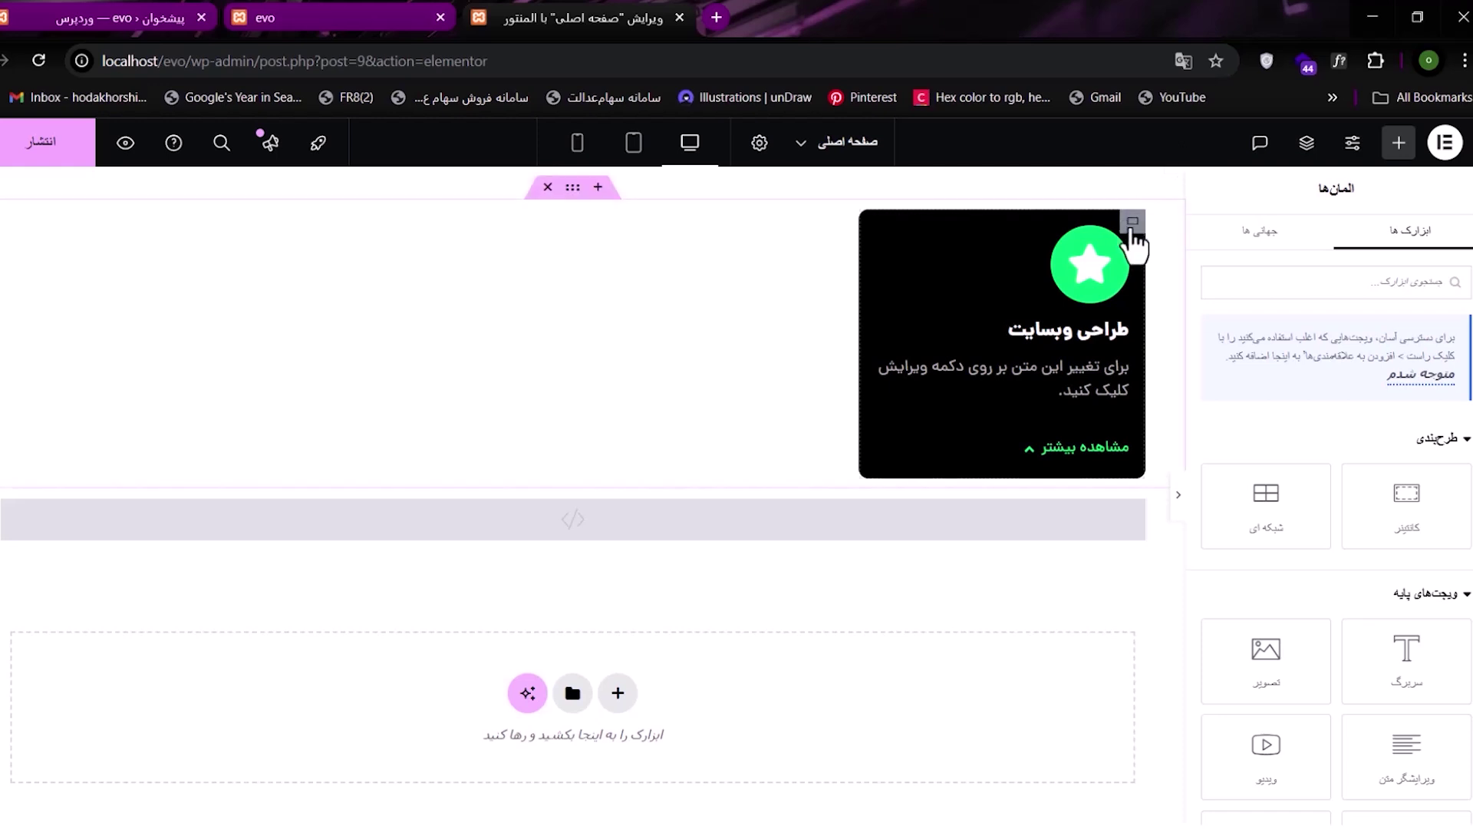
- Duplicate the finished service card container three times to fill the row with four cards
{"action": "right_click", "coordinate": [1127, 234]}
{"action": "left_click", "coordinate": [1074, 290]}
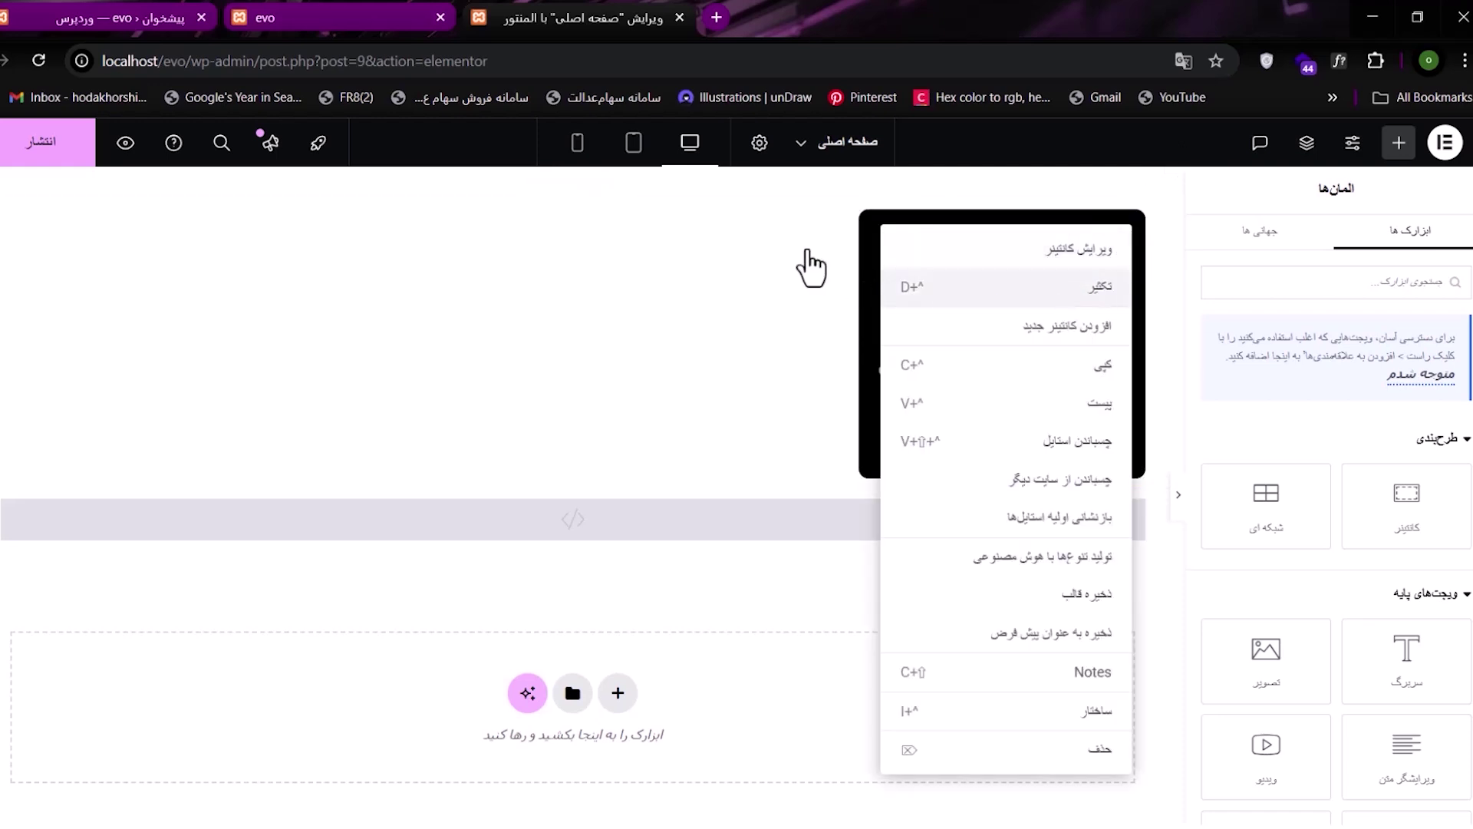
{"action": "right_click", "coordinate": [846, 221]}
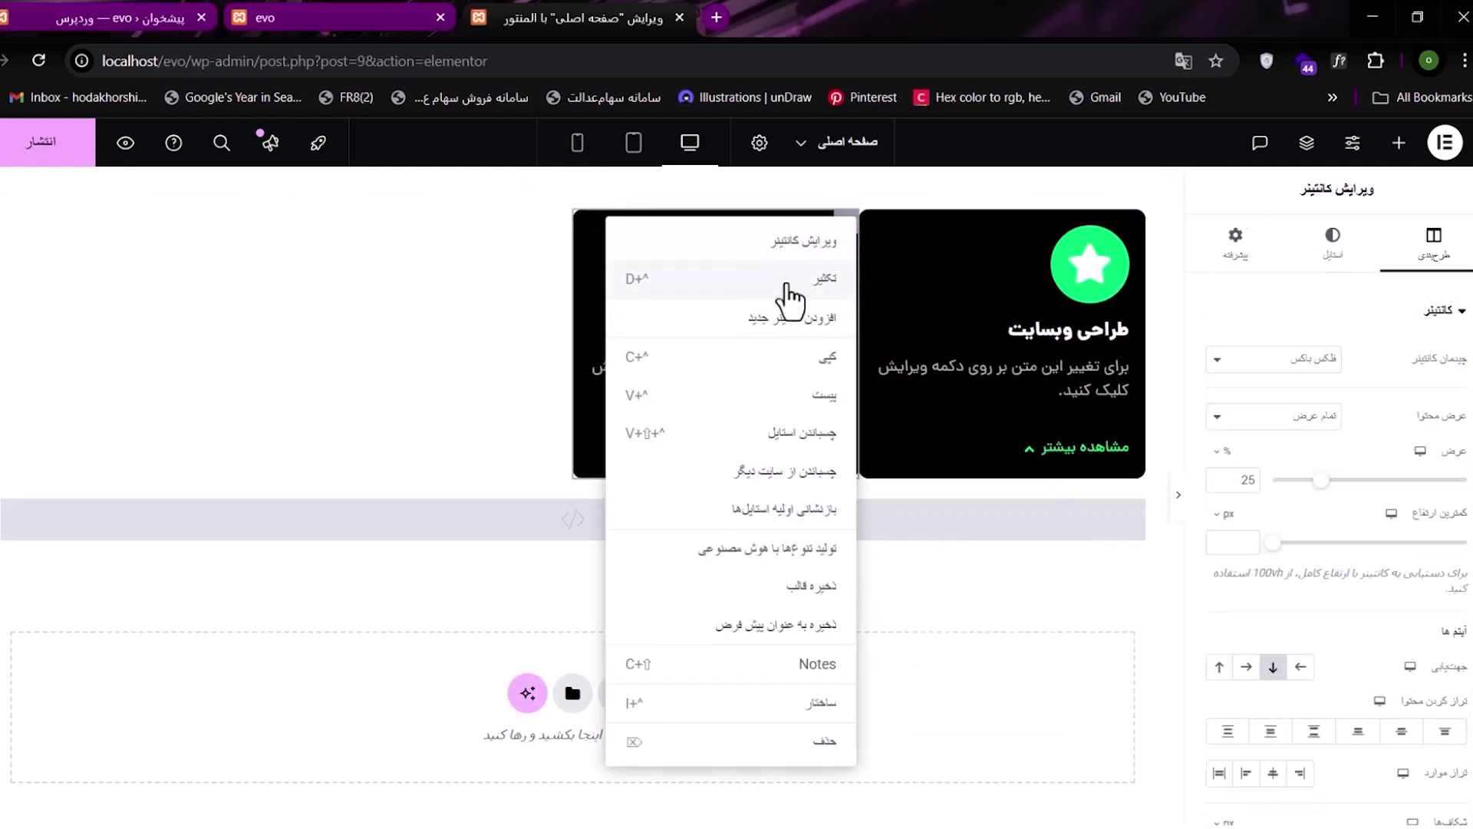
{"action": "left_click", "coordinate": [786, 286]}
{"action": "right_click", "coordinate": [559, 230]}
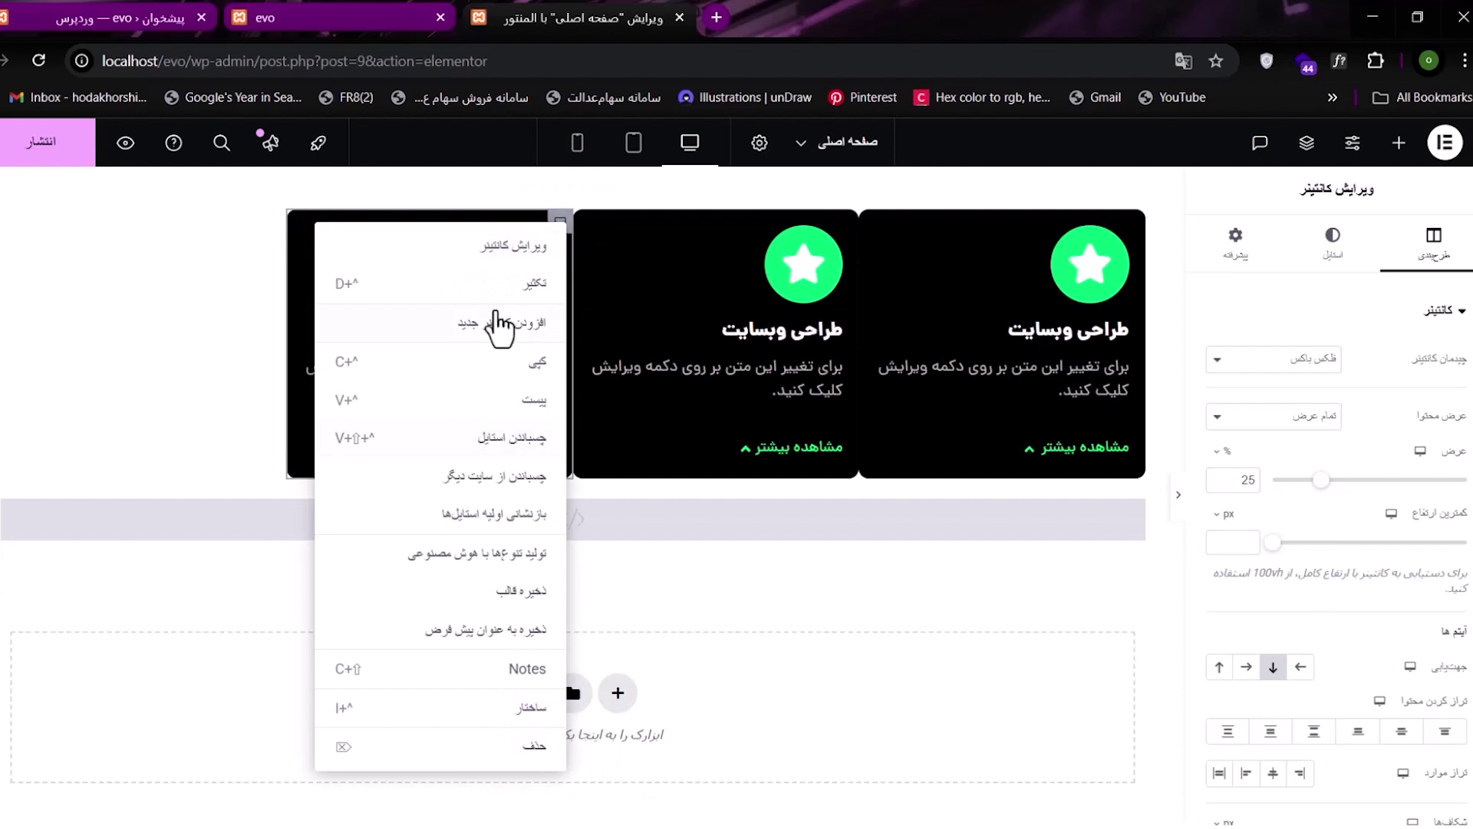
{"action": "left_click", "coordinate": [504, 292]}
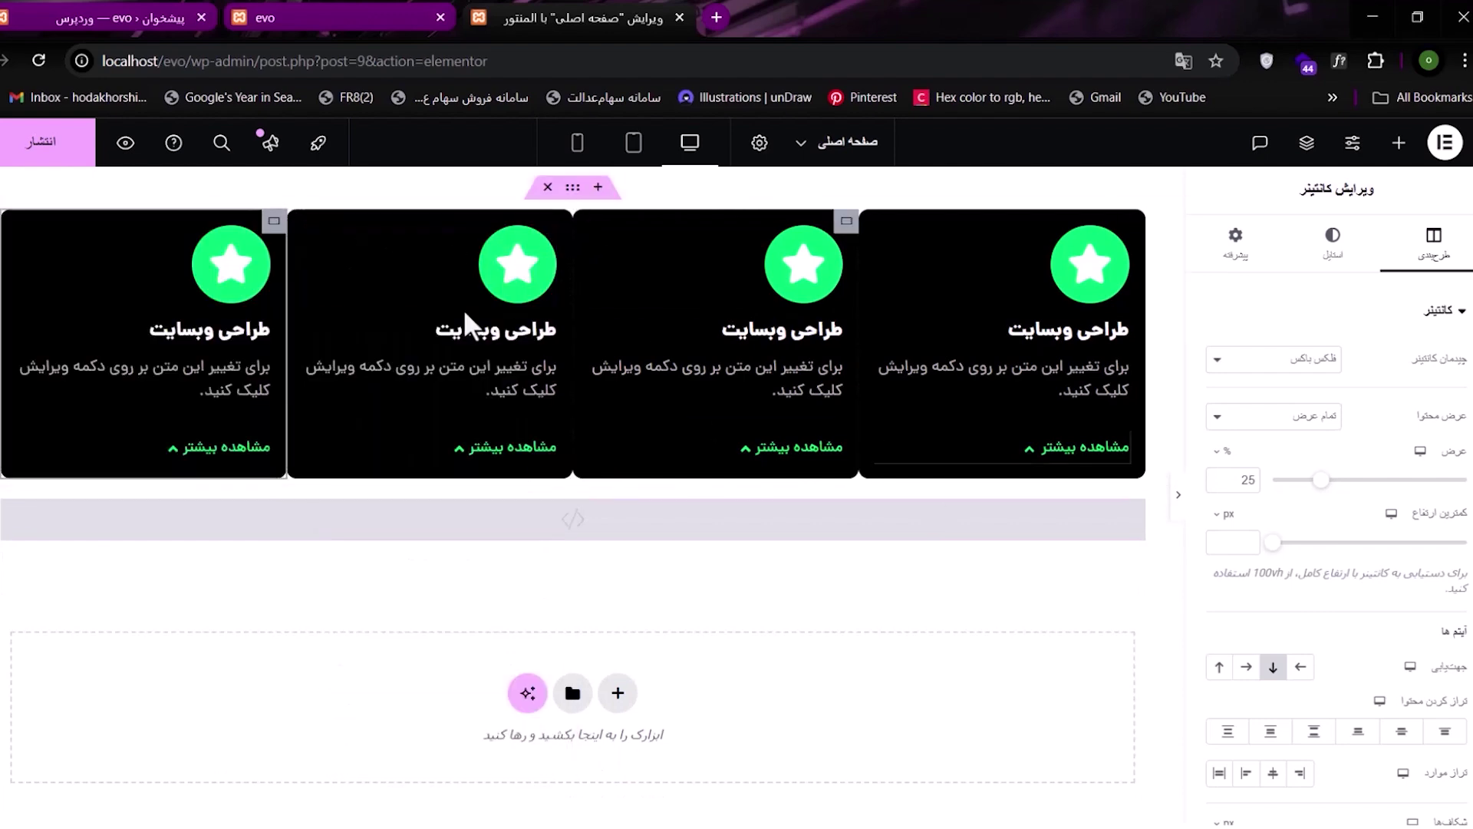
- Align the items of the parent container holding the cards to the start and set its column gap to 15 px
{"action": "left_click", "coordinate": [568, 187]}
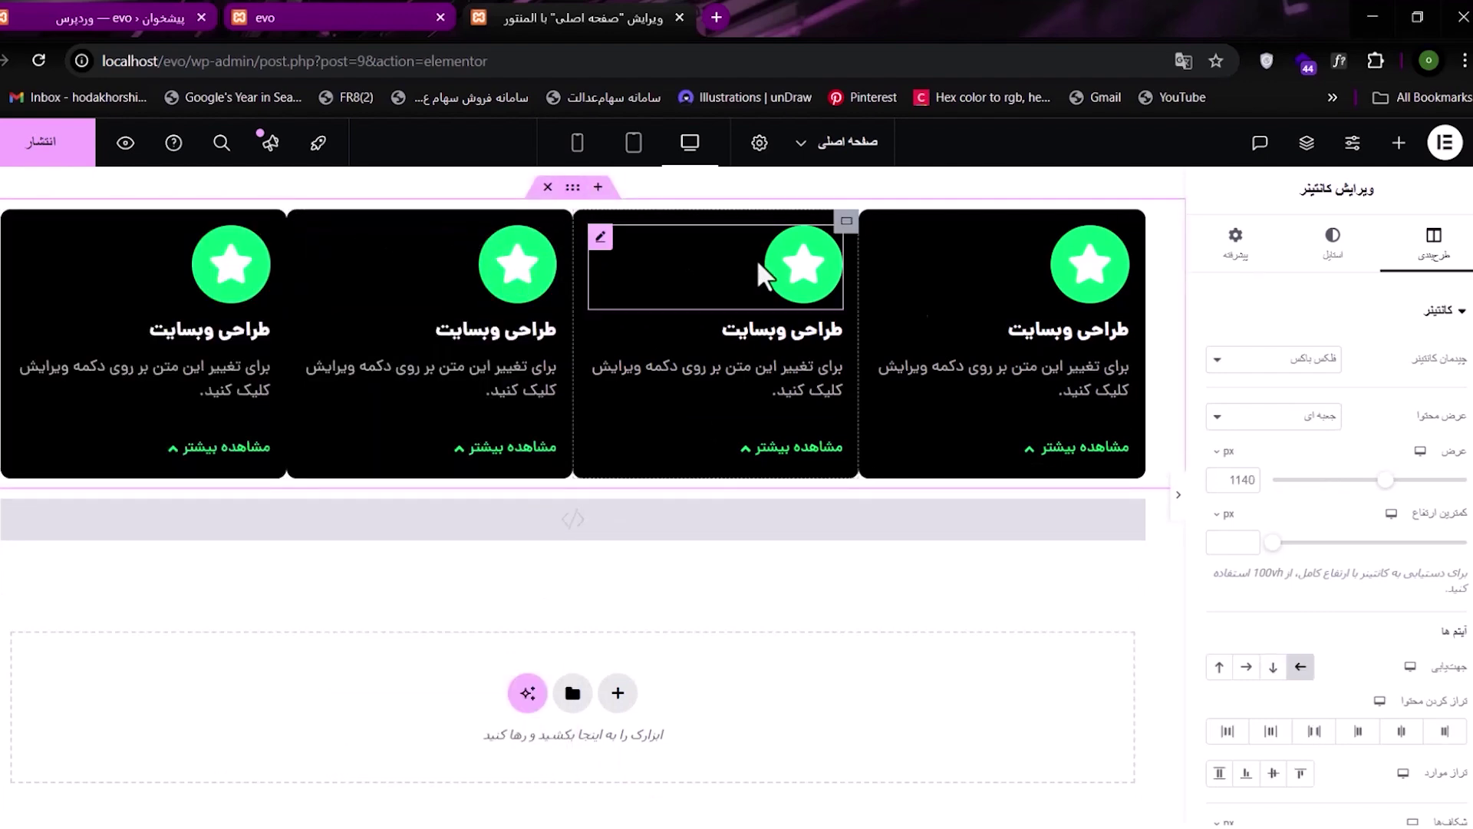
{"action": "scroll", "coordinate": [1312, 733], "scroll_direction": "down", "scroll_amount": 3}
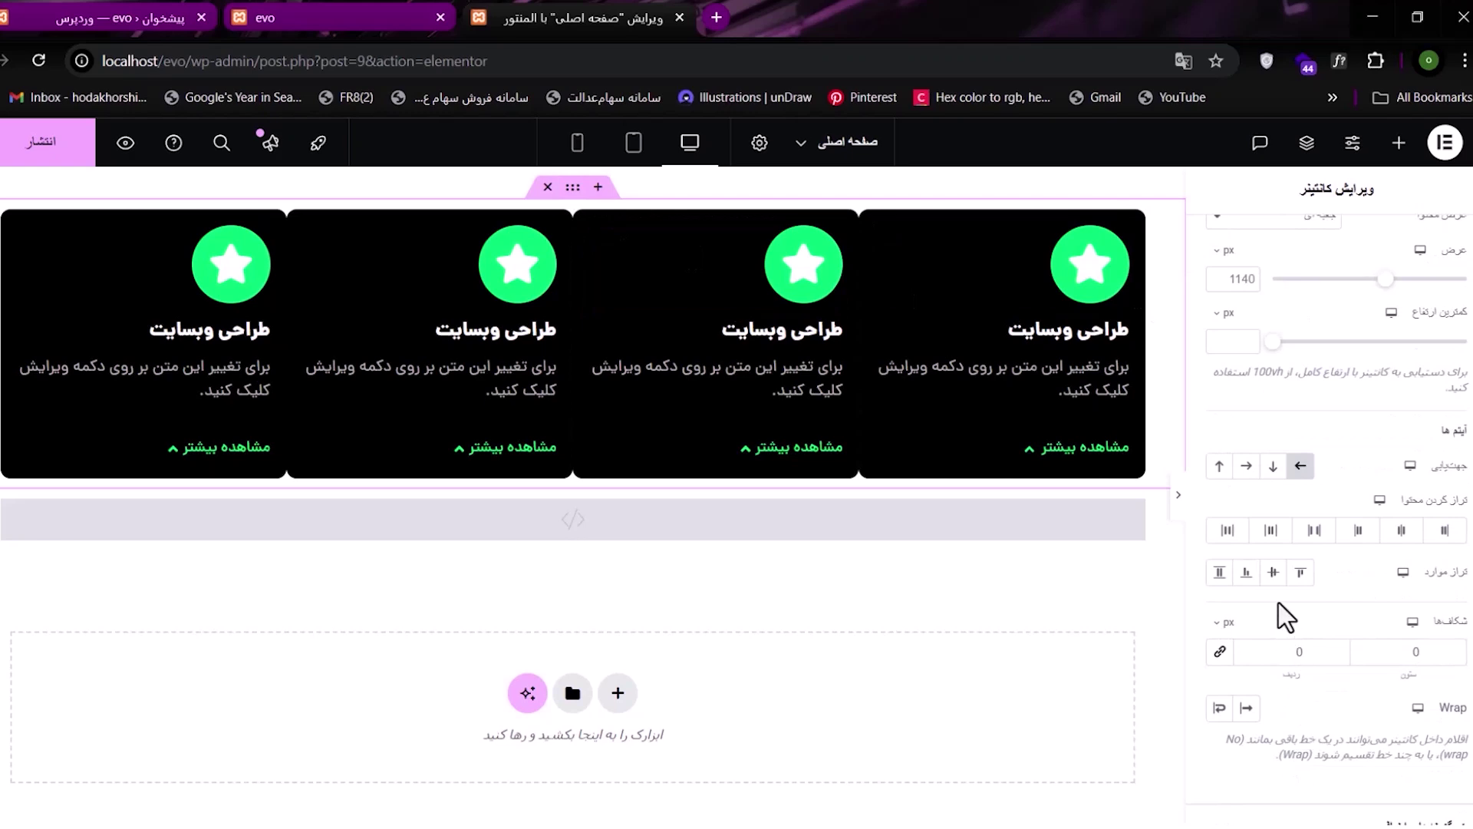
{"action": "left_click", "coordinate": [1300, 571]}
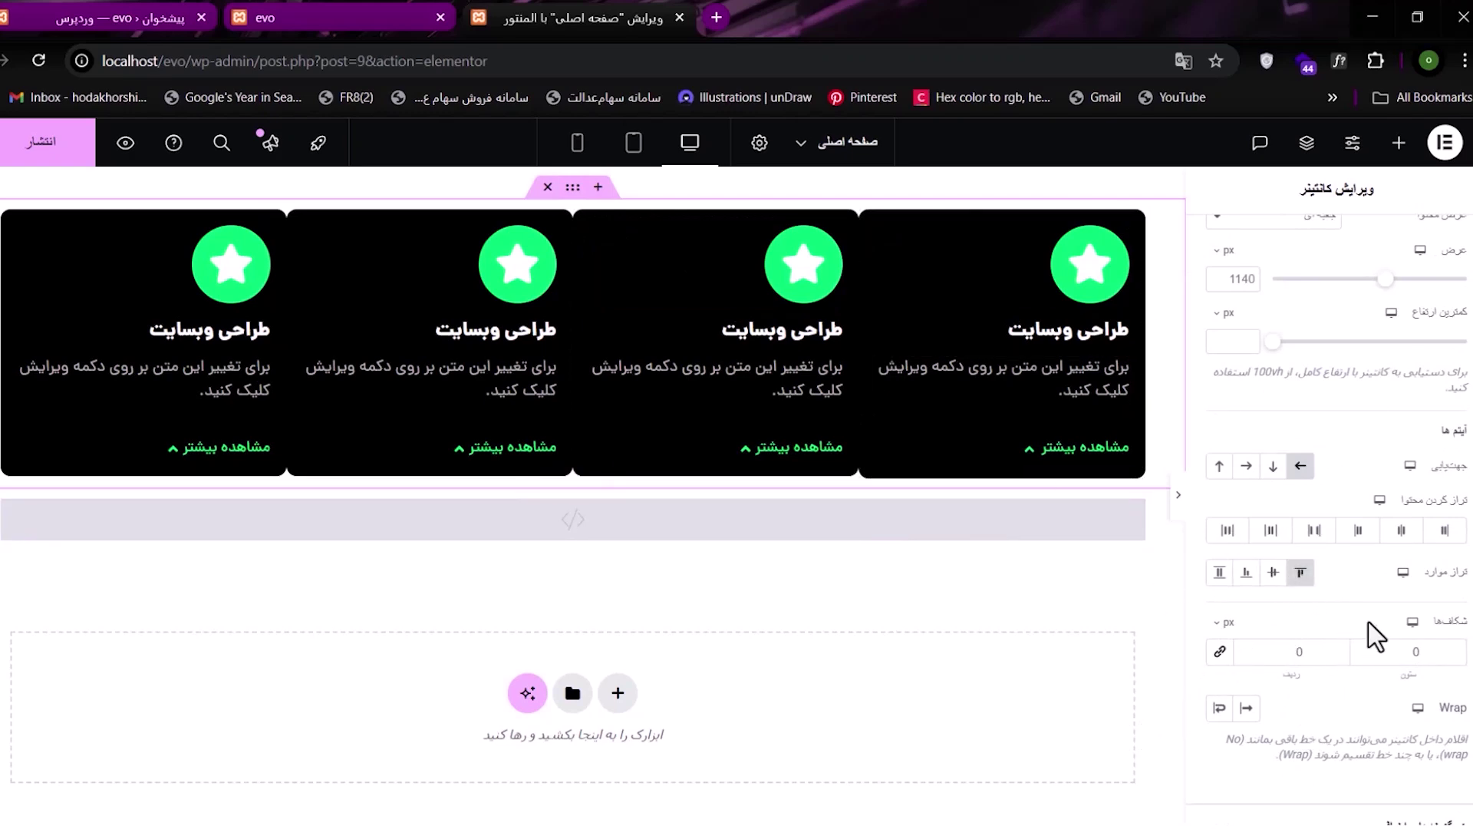
{"action": "left_click", "coordinate": [1401, 531]}
{"action": "left_click_drag", "start_coordinate": [1401, 675], "coordinate": [1413, 677]}
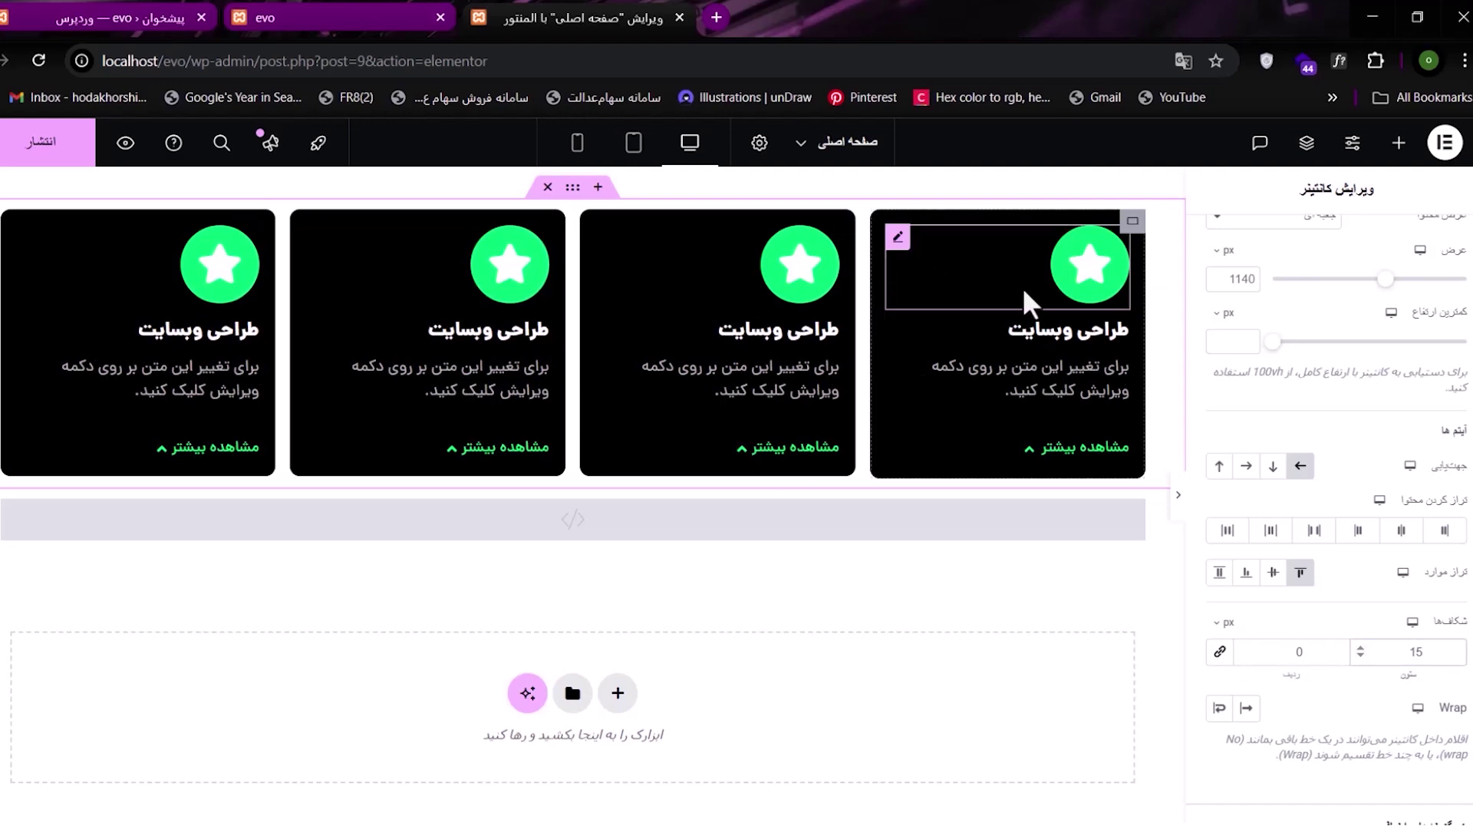
- Change the heading of the second card, counted in right-to-left order, to تولید محتوا
{"action": "left_click", "coordinate": [806, 330]}
{"action": "left_click_drag", "start_coordinate": [1447, 383], "coordinate": [1403, 383]}
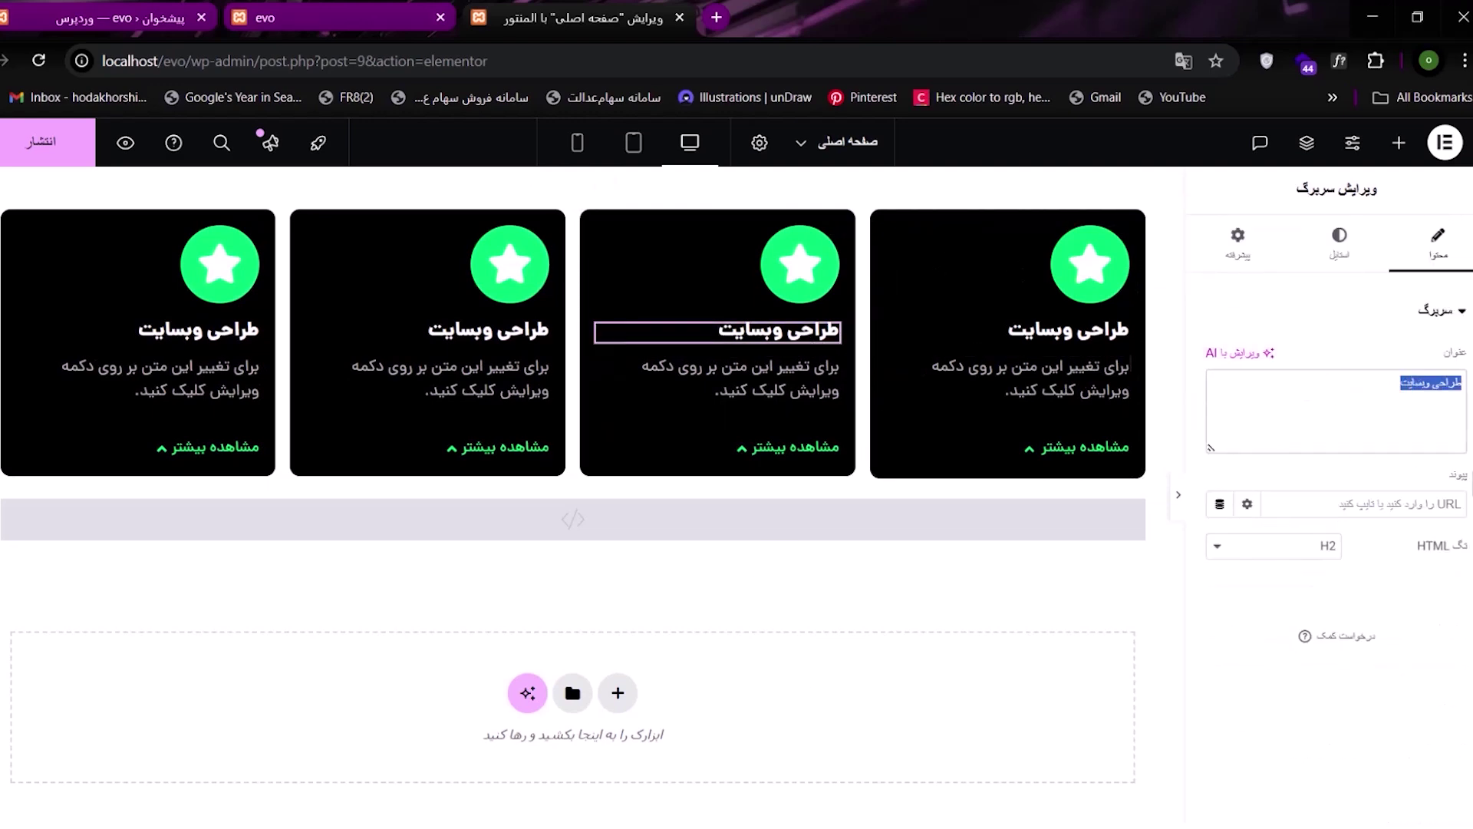
{"action": "type", "text": "j,g"}
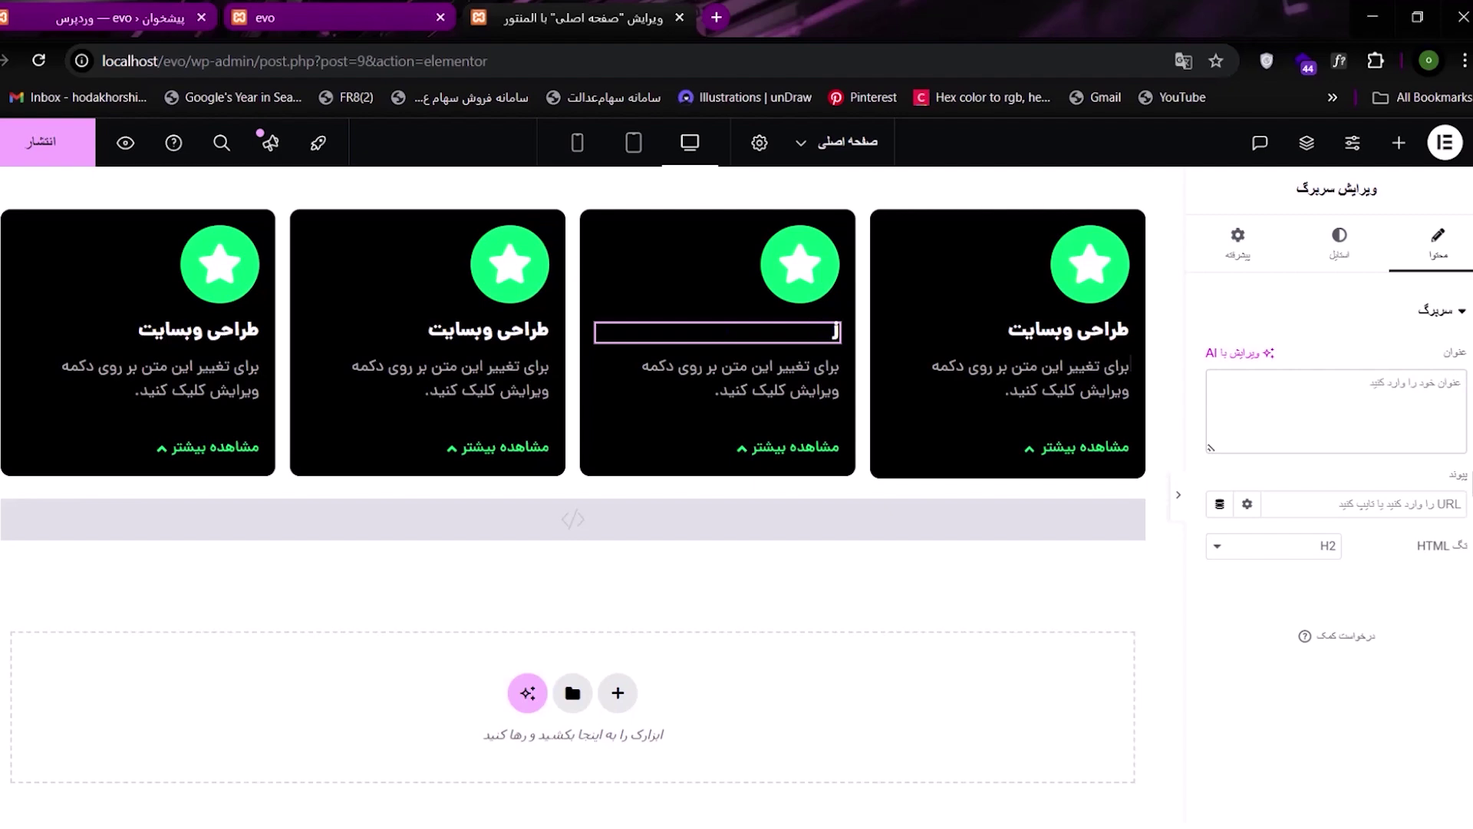
{"action": "type", "text": "تولید محتوا"}
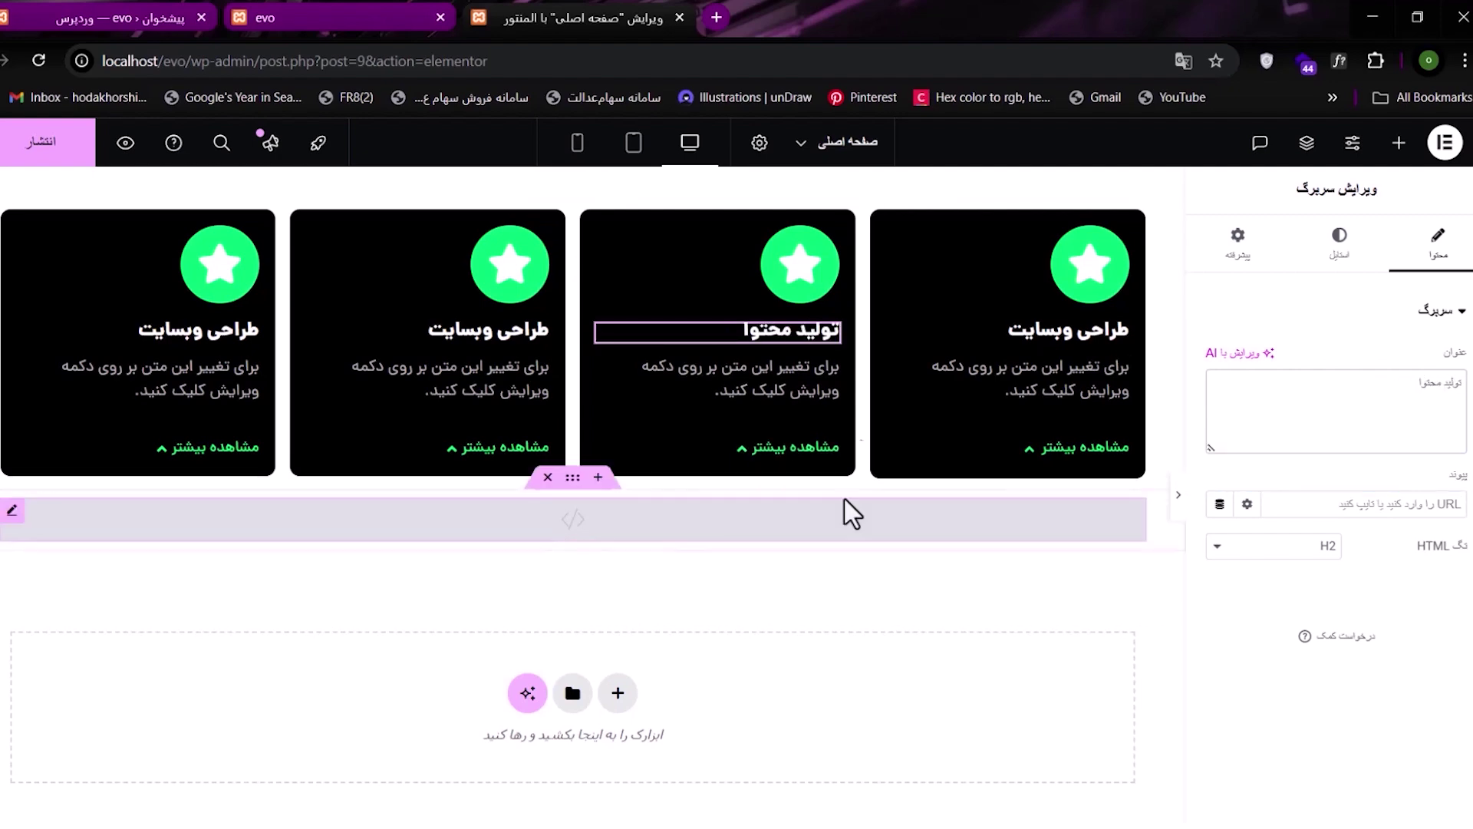
- Set the primary colour of the تولید محتوا card's icon to purple #A100FF and copy the hex code
{"action": "left_click", "coordinate": [827, 300]}
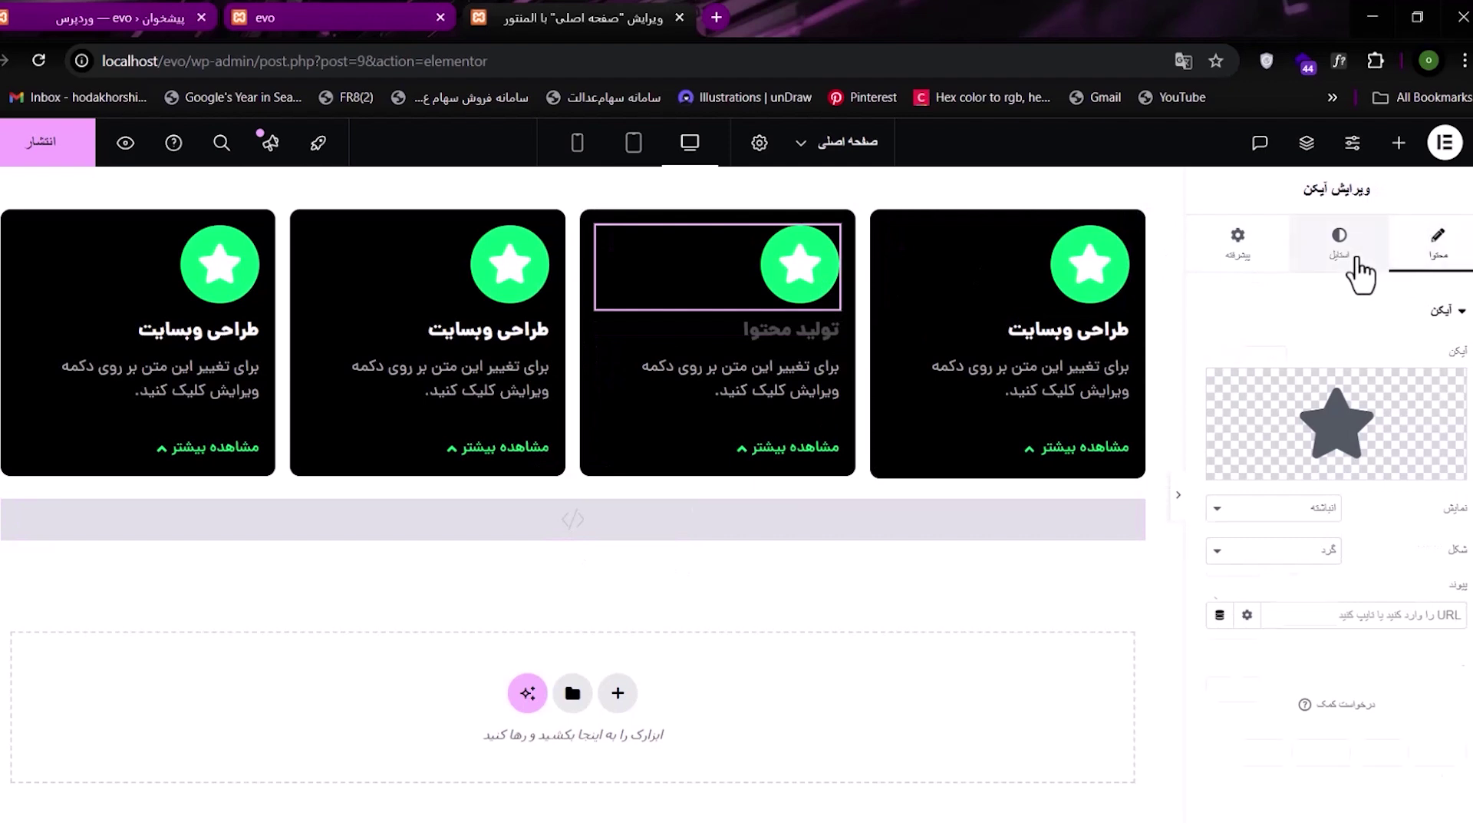
{"action": "left_click", "coordinate": [1352, 259]}
{"action": "left_click", "coordinate": [1219, 443]}
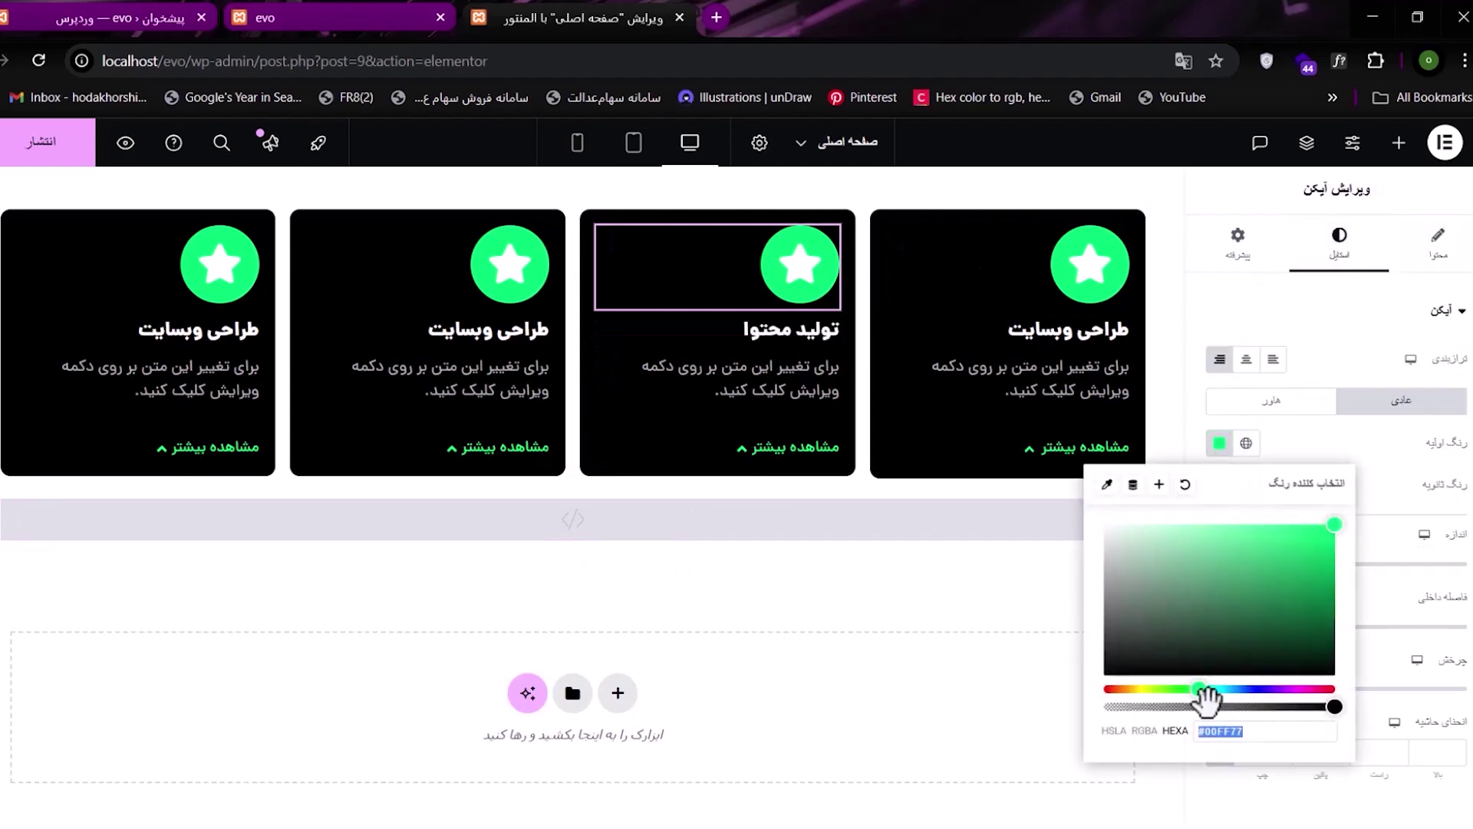
{"action": "left_click_drag", "start_coordinate": [1207, 687], "coordinate": [1282, 666]}
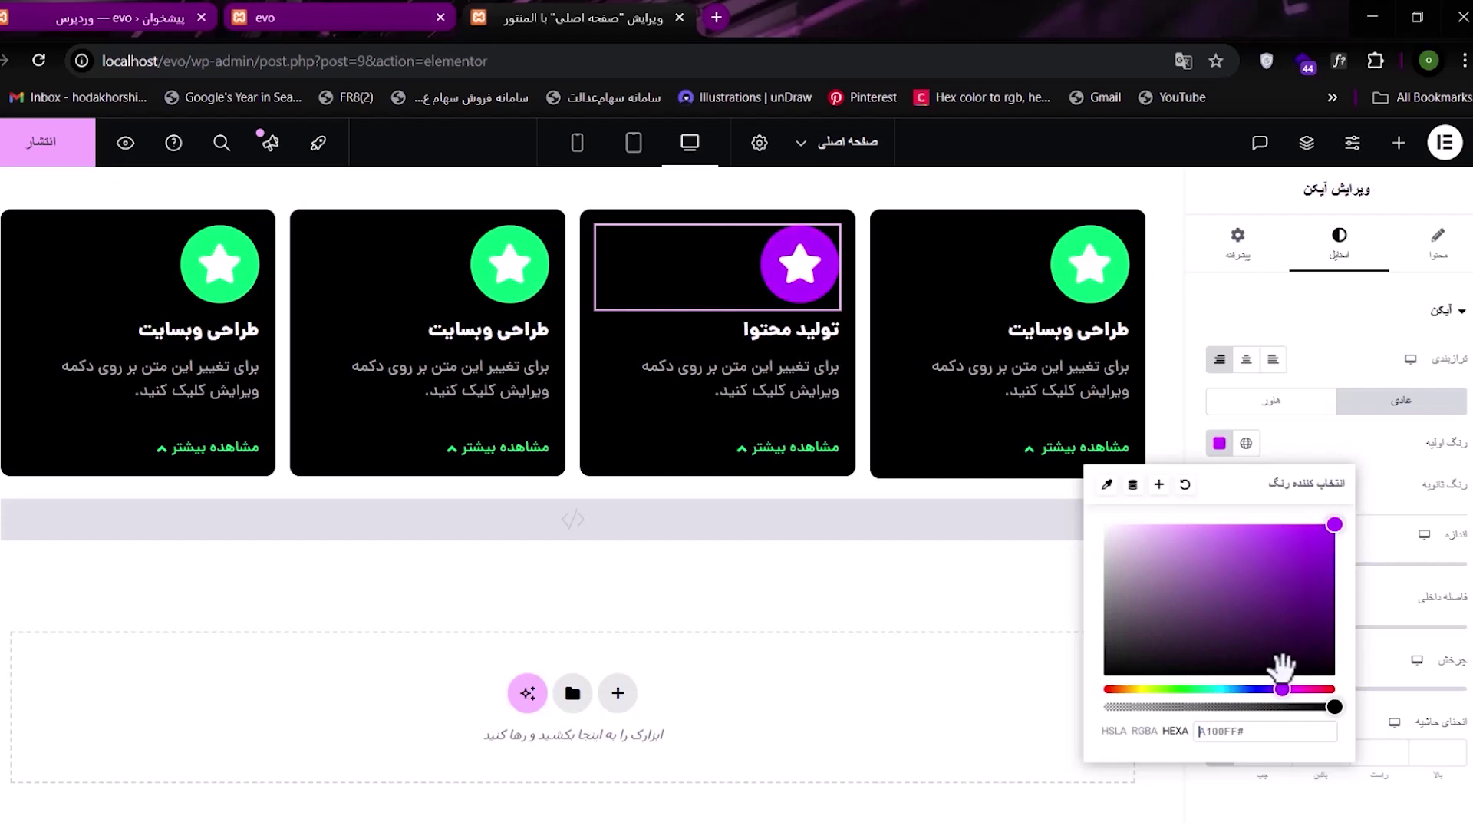
{"action": "left_click", "coordinate": [1293, 729]}
- Set the text colour of the مشاهده بیشتر button in the تولید محتوا card to #A100FF
{"action": "left_click", "coordinate": [746, 453]}
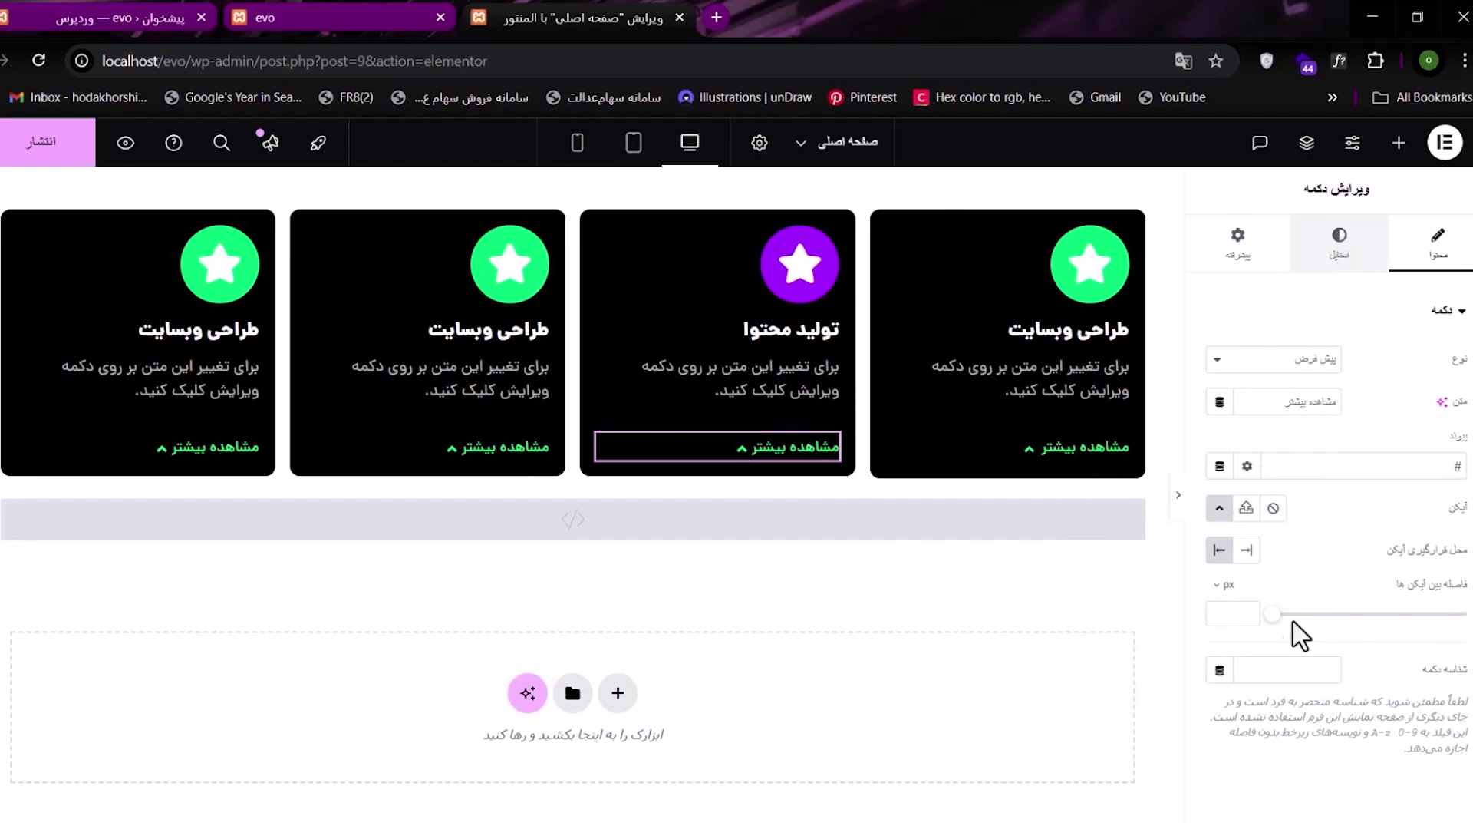
{"action": "left_click", "coordinate": [1220, 529]}
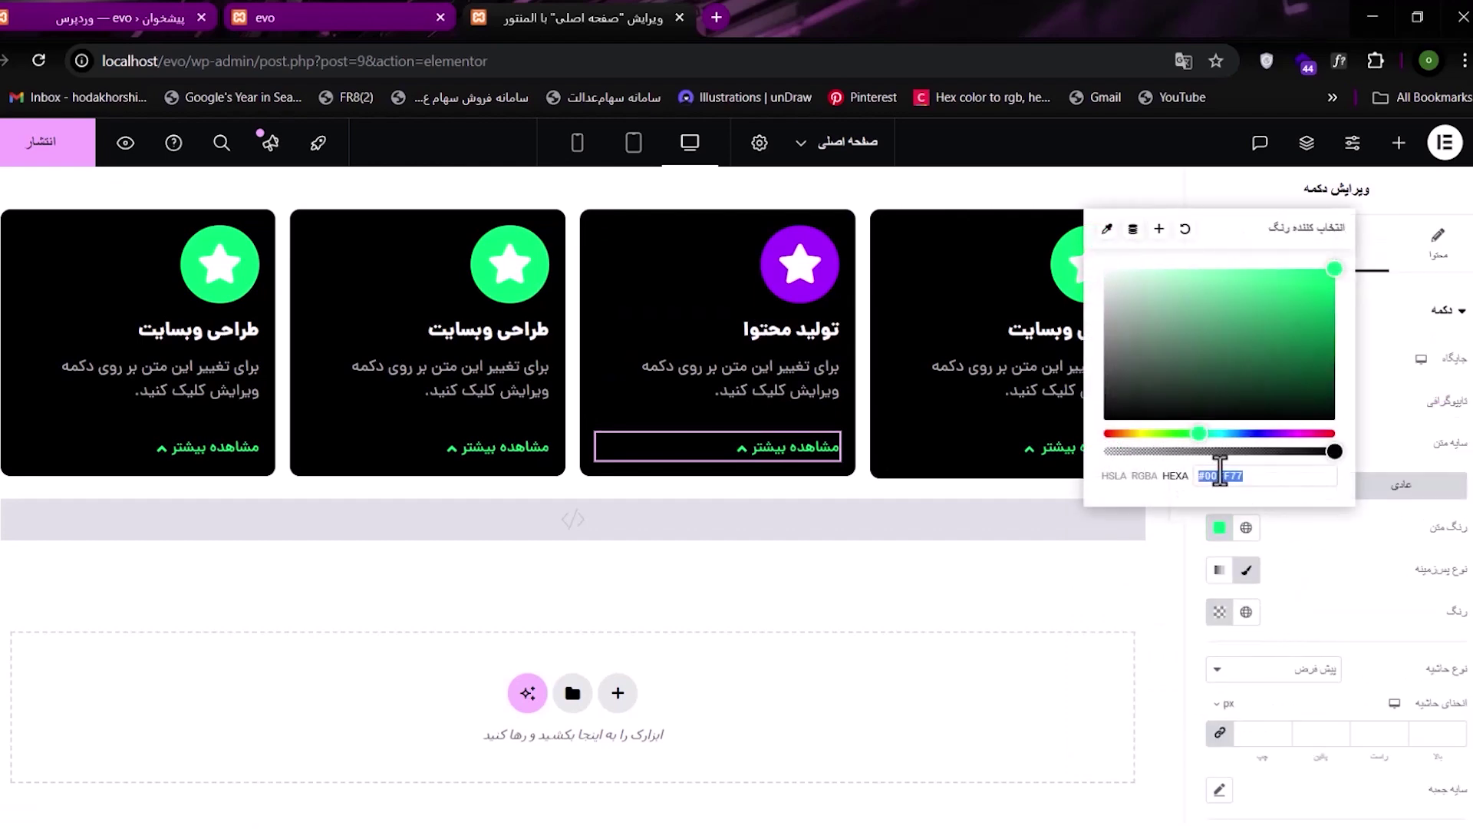
{"action": "key", "text": "ctrl+v"}
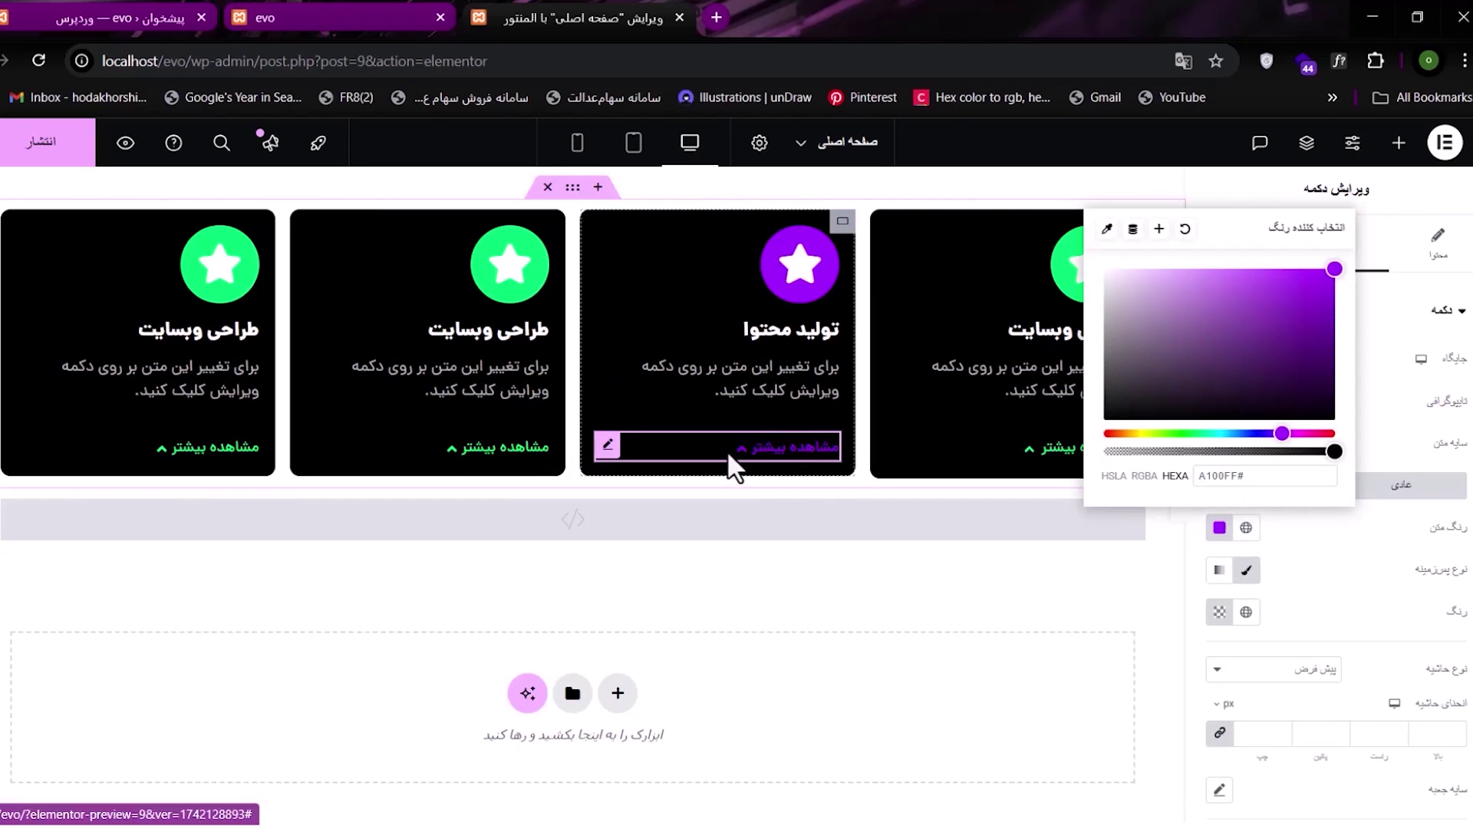
- Cut all the code out of the HTML widget below the cards to reveal their hidden elements for editing
{"action": "left_click", "coordinate": [940, 527]}
{"action": "left_click", "coordinate": [1312, 442]}
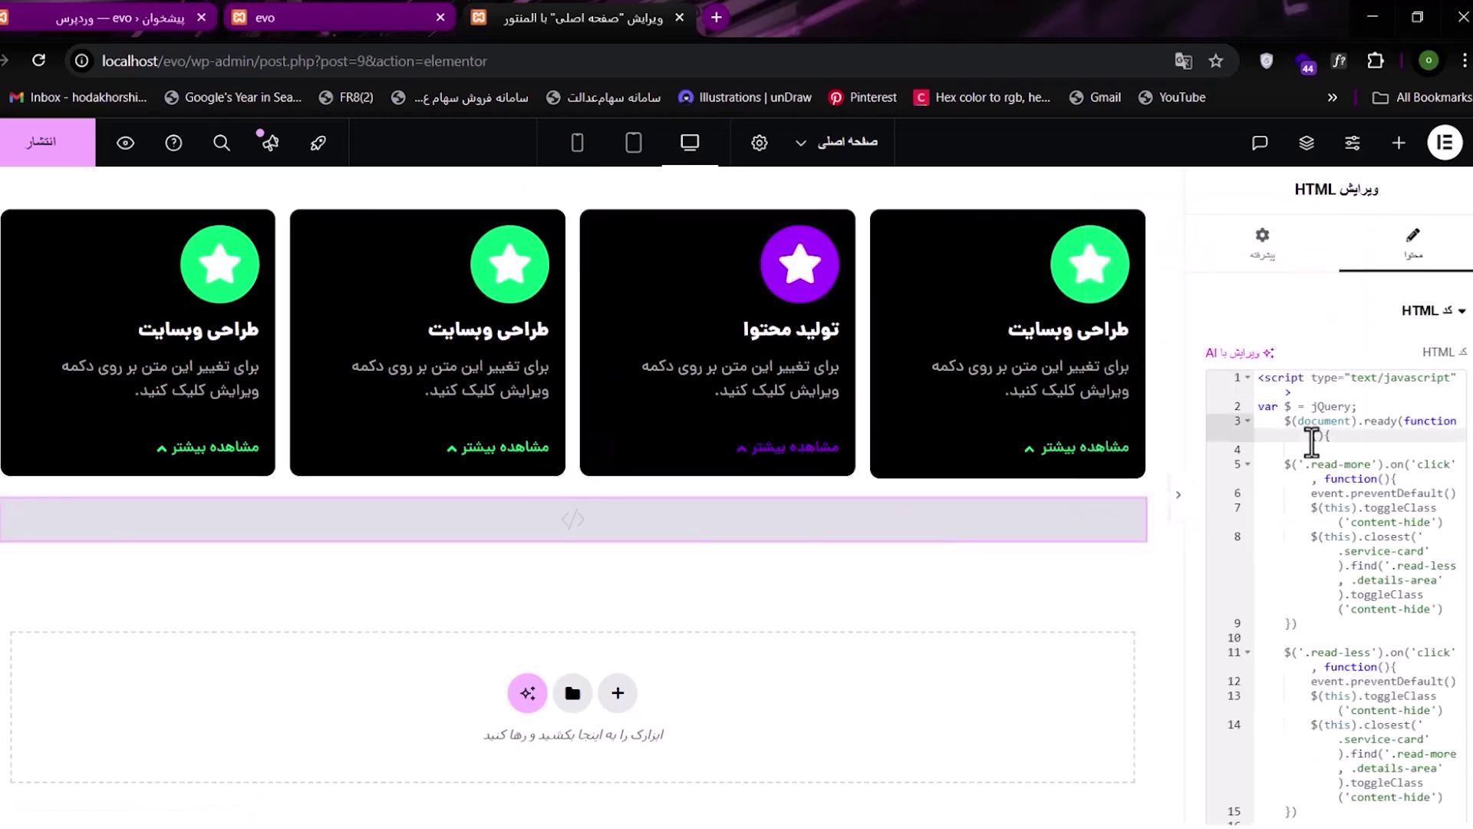
{"action": "key", "text": "ctrl+a"}
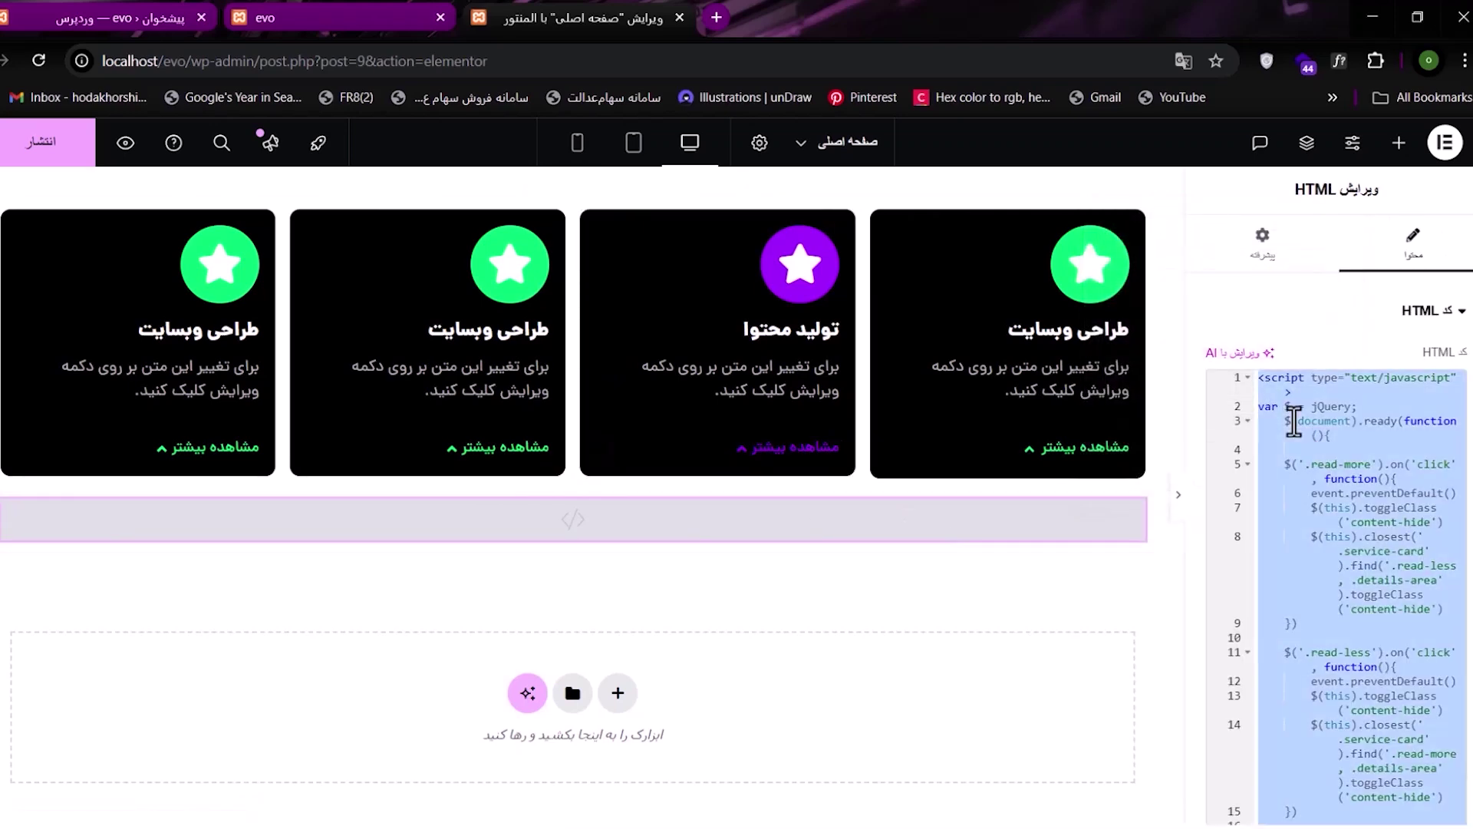
{"action": "key", "text": "ctrl+x"}
- Set the text colour of the مشاهده کمتر button in the تولید محتوا card to #A100FF
{"action": "left_click", "coordinate": [763, 546]}
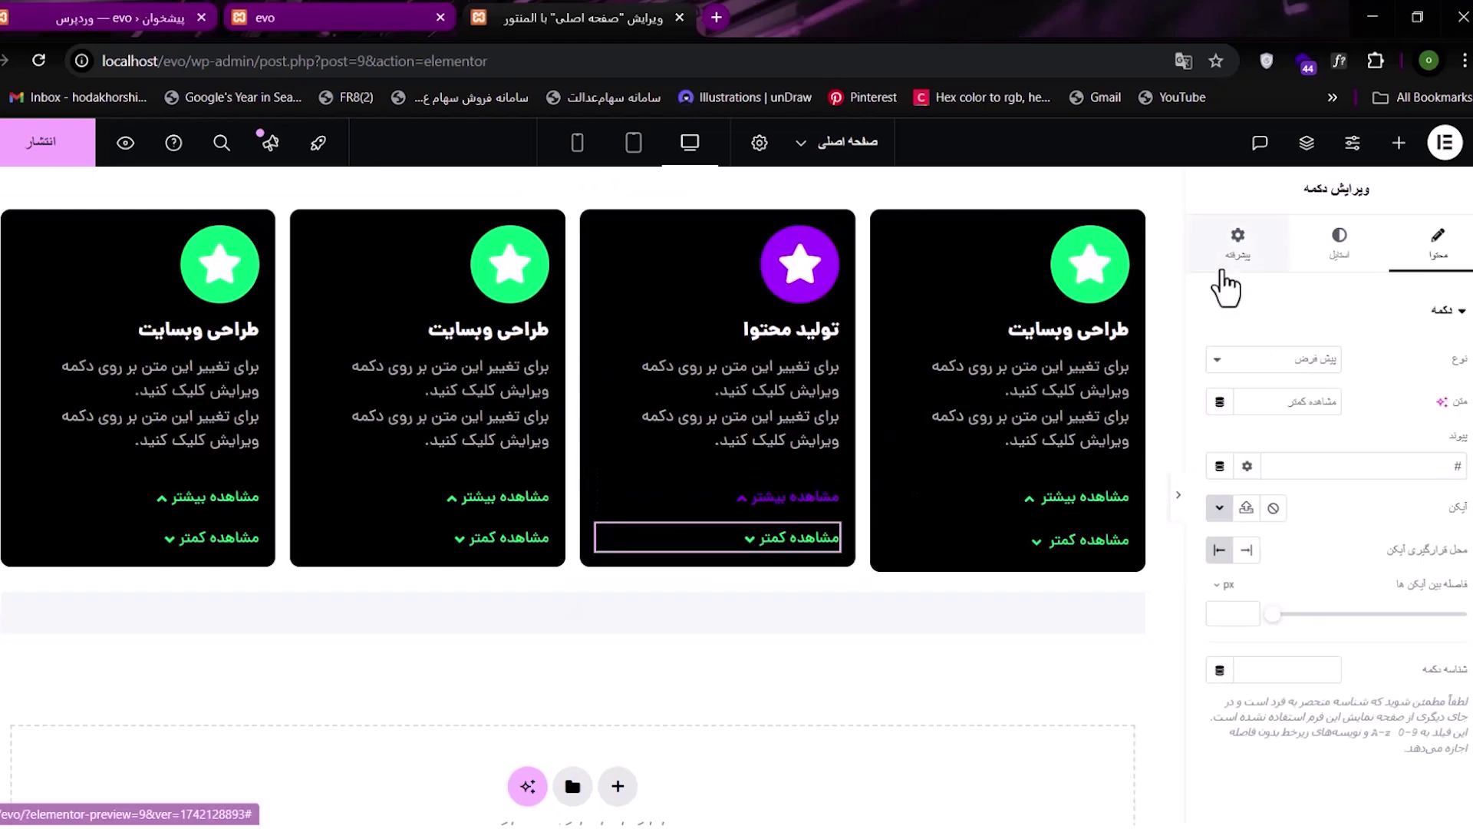
{"action": "left_click", "coordinate": [1339, 244]}
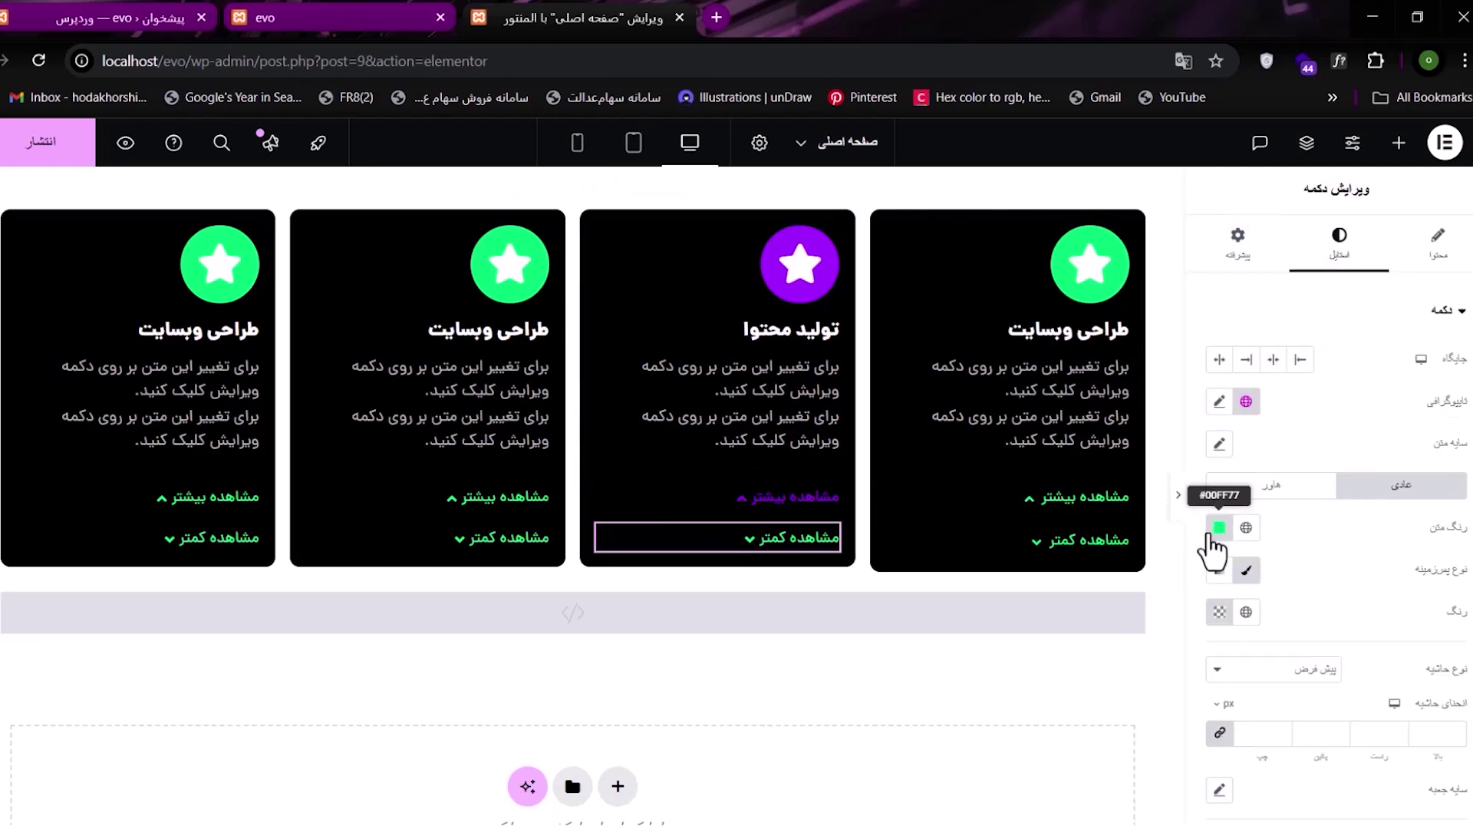
{"action": "left_click", "coordinate": [1220, 528]}
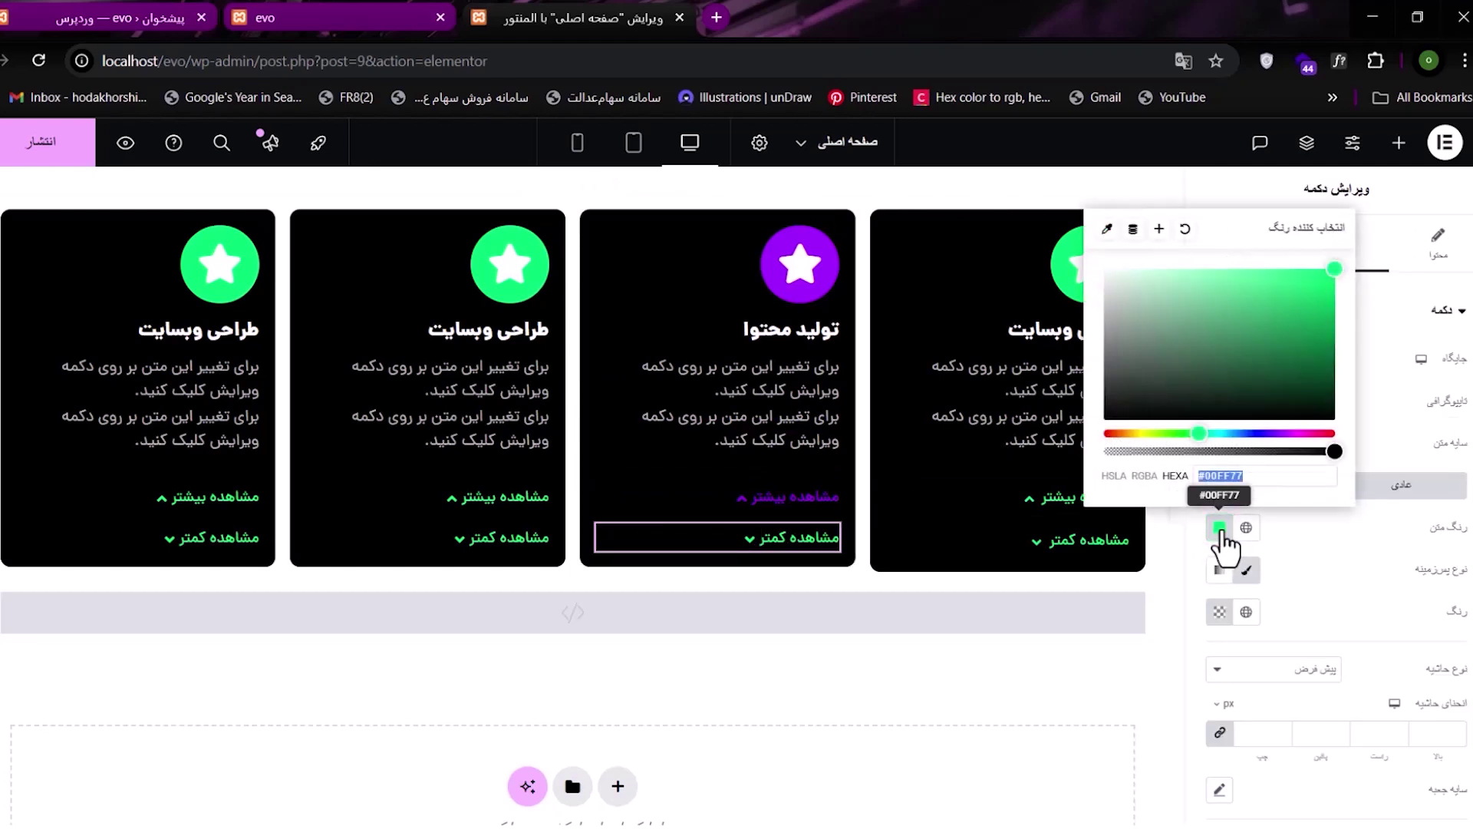
{"action": "key", "text": "ctrl+v"}
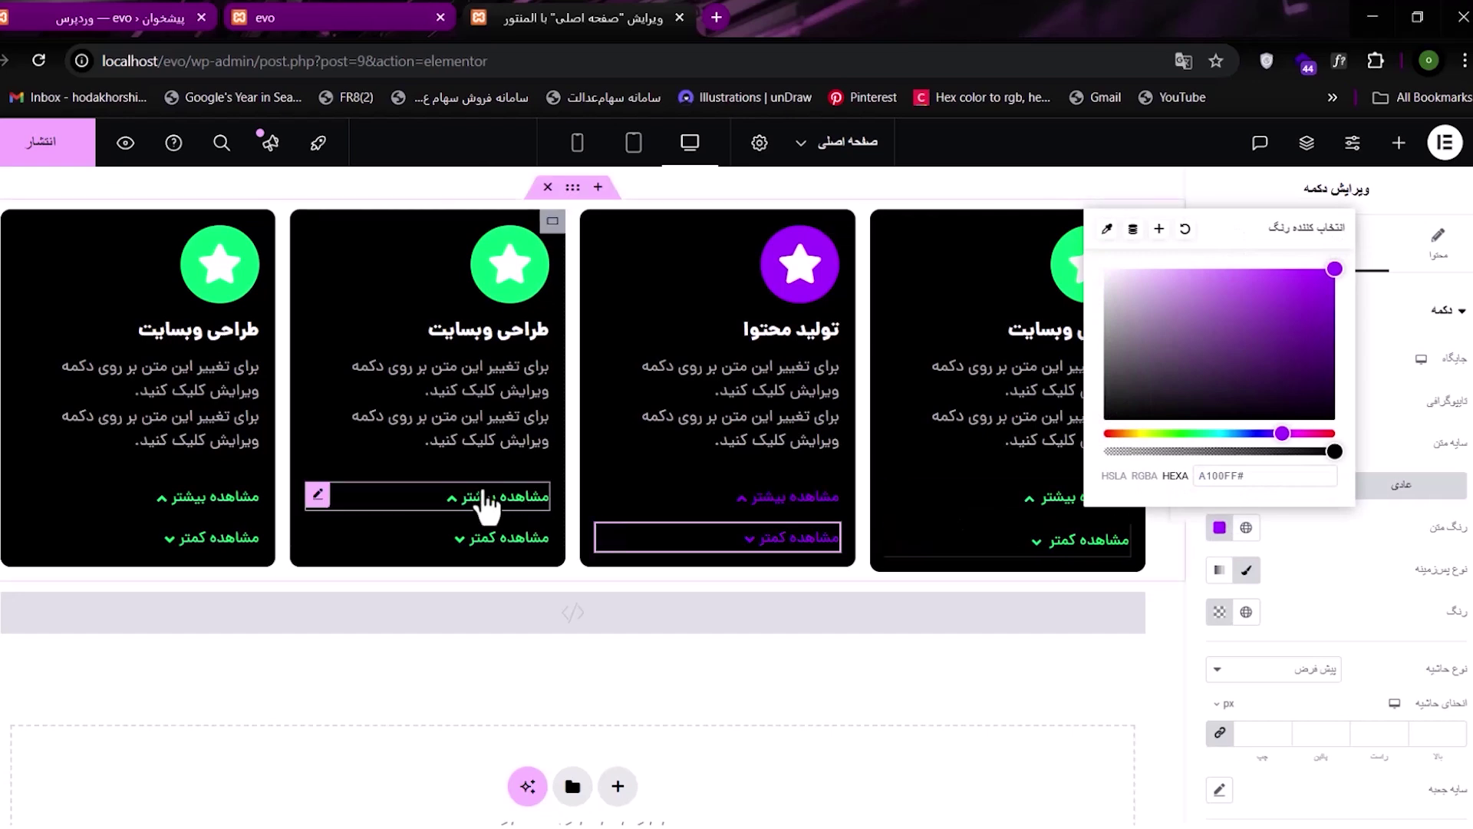
- Change the heading of the third card, counted in right-to-left order, to پروژه دانشجویی
{"action": "left_click", "coordinate": [492, 282]}
{"action": "left_click", "coordinate": [495, 330]}
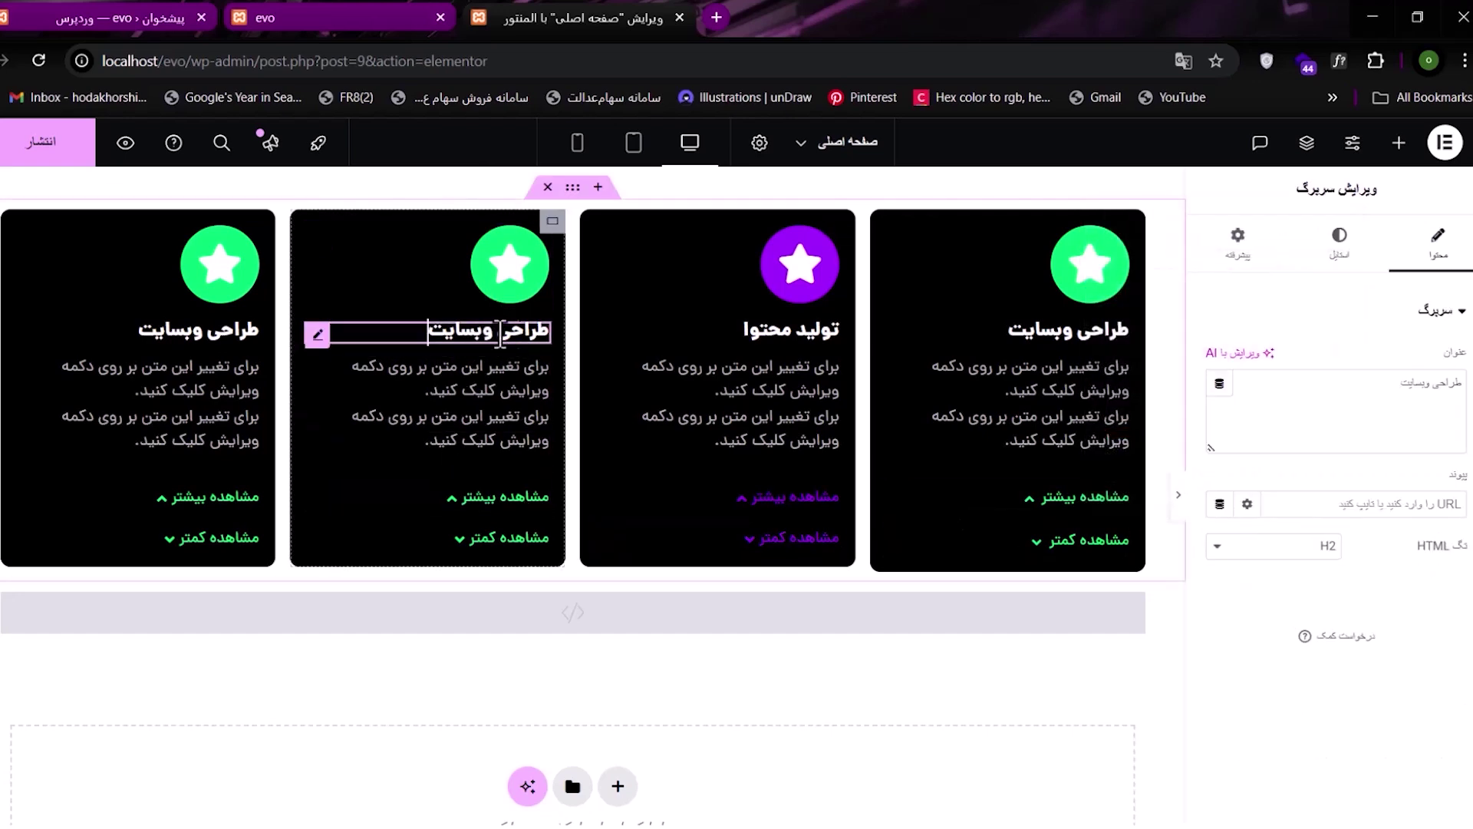
{"action": "left_click", "coordinate": [1358, 265]}
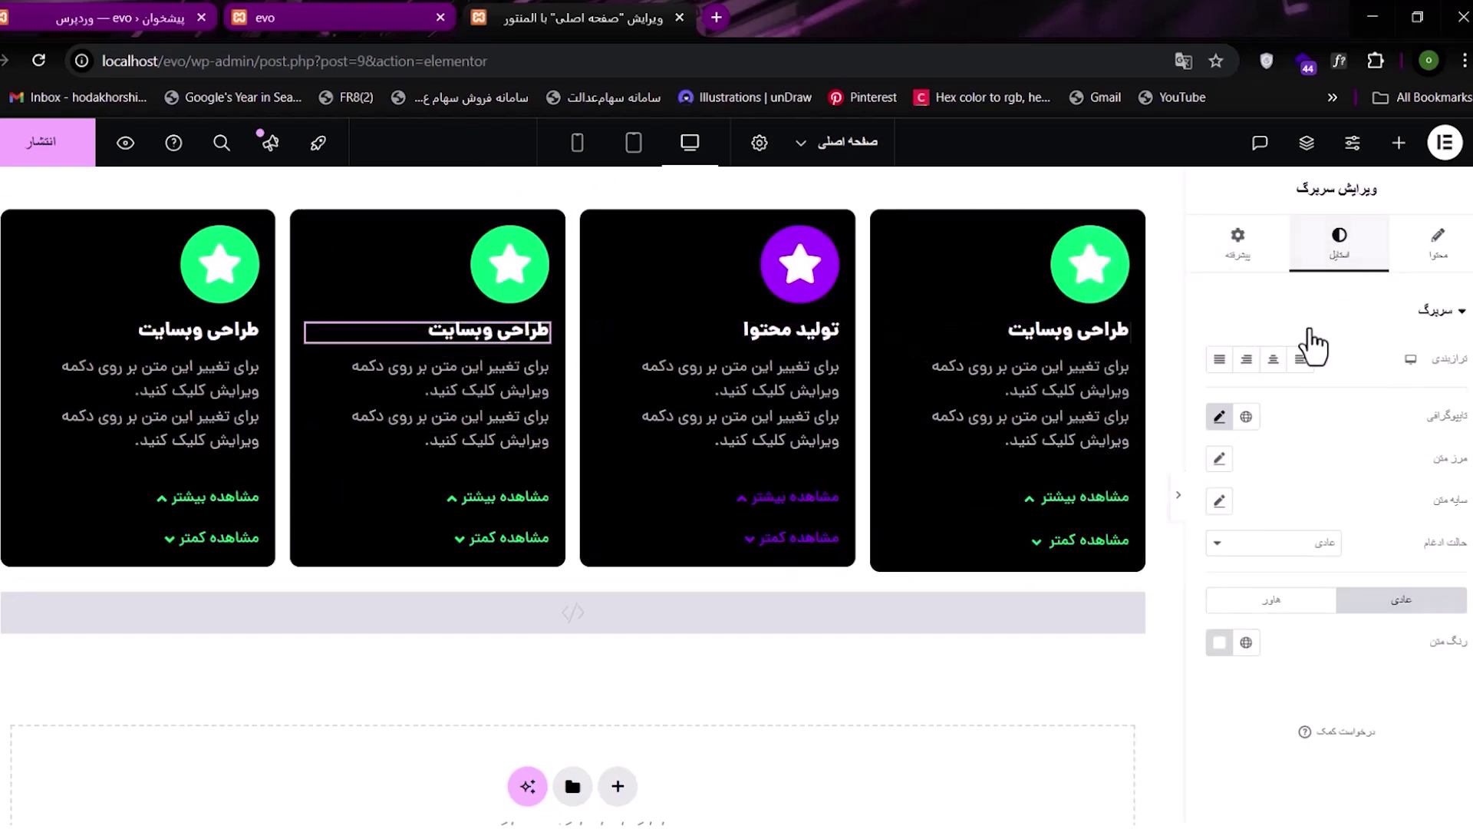
{"action": "left_click", "coordinate": [1427, 253]}
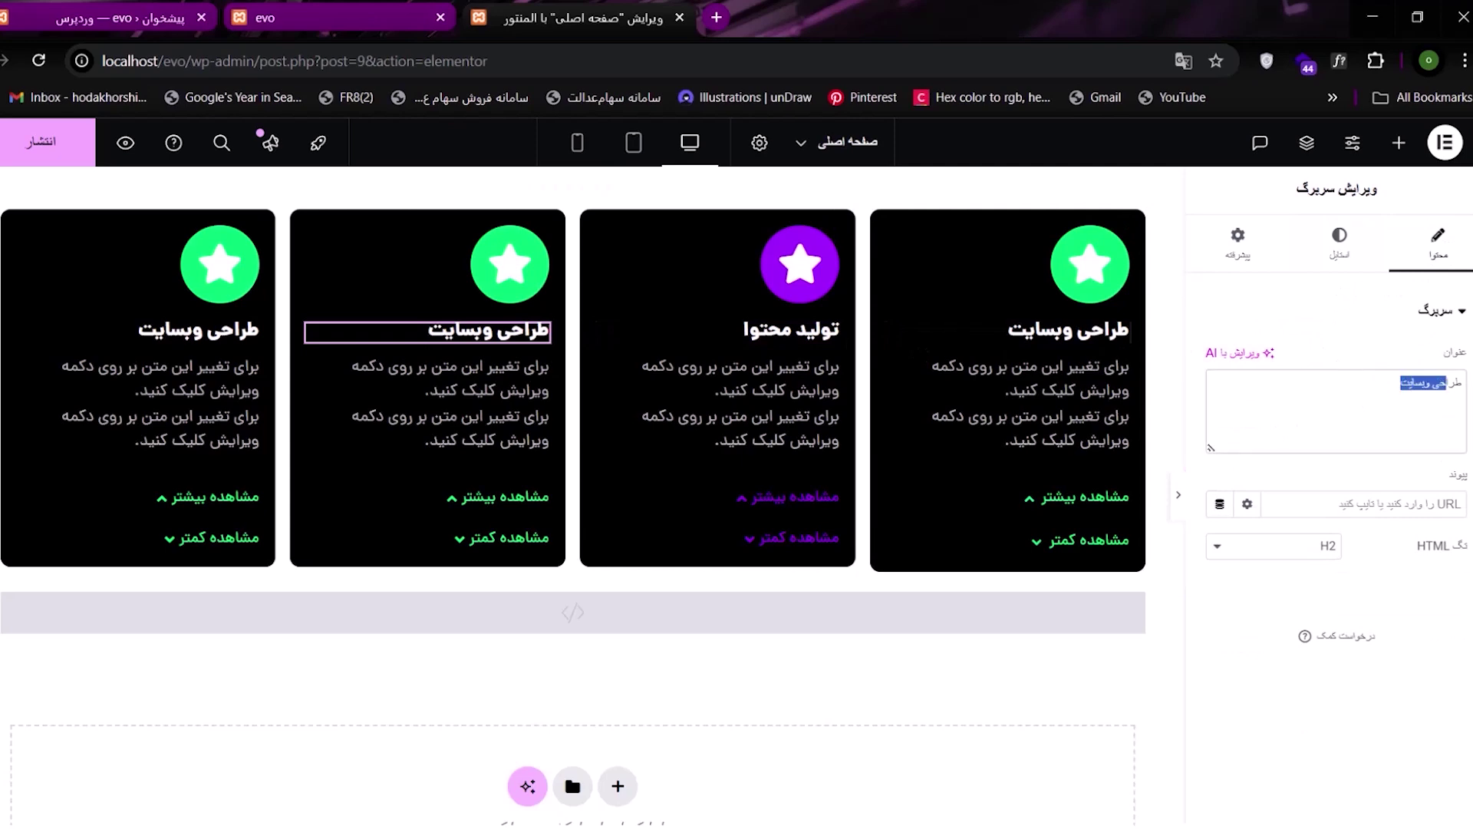
{"action": "left_click_drag", "start_coordinate": [1452, 383], "coordinate": [1463, 382]}
{"action": "type", "text": "پروژه دانشجویی"}
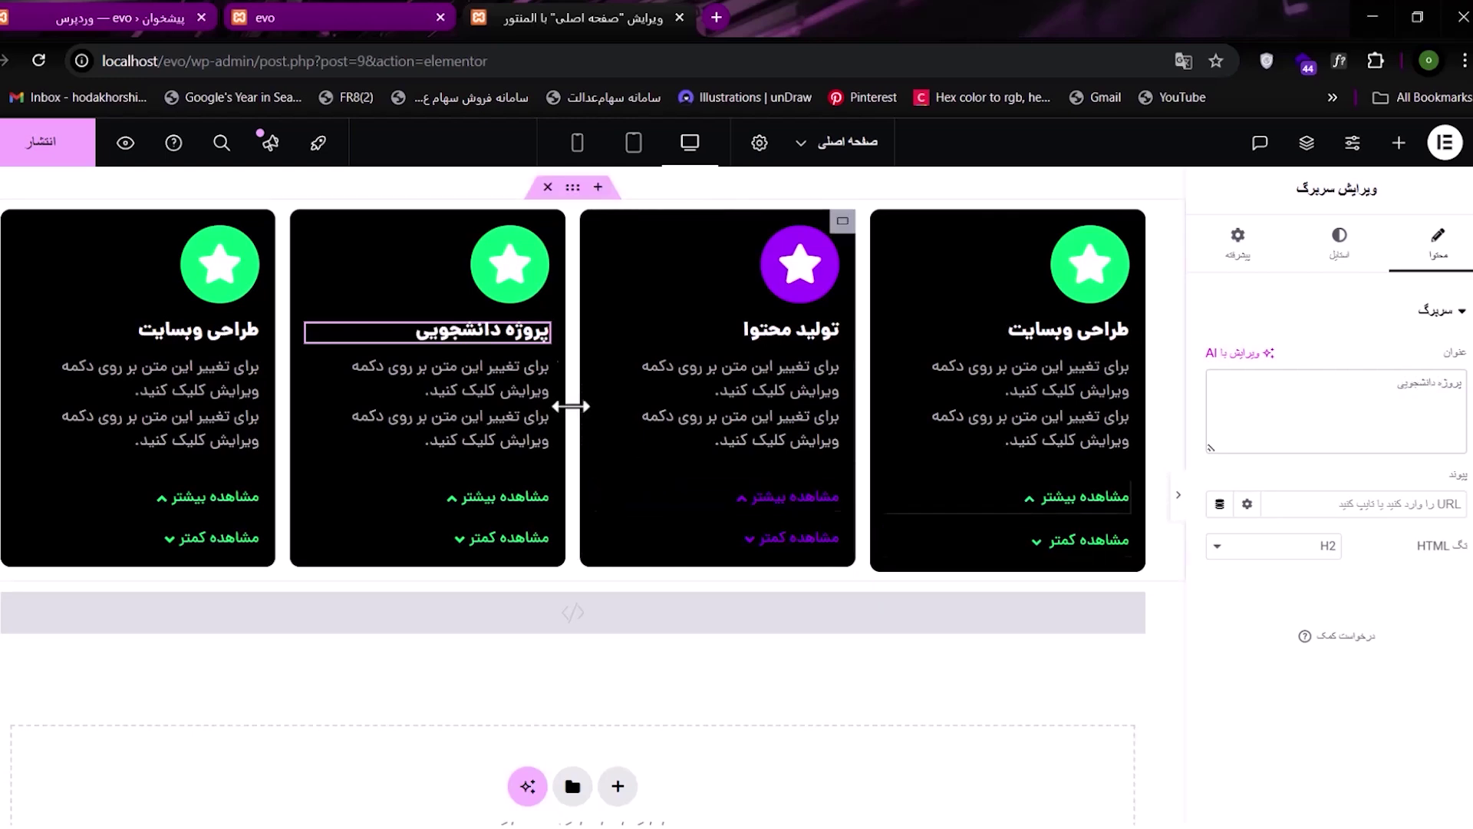
- Set the primary colour of the پروژه دانشجویی card's icon to blue #009FFF and select its hex code
{"action": "left_click", "coordinate": [507, 260]}
{"action": "left_click", "coordinate": [1362, 268]}
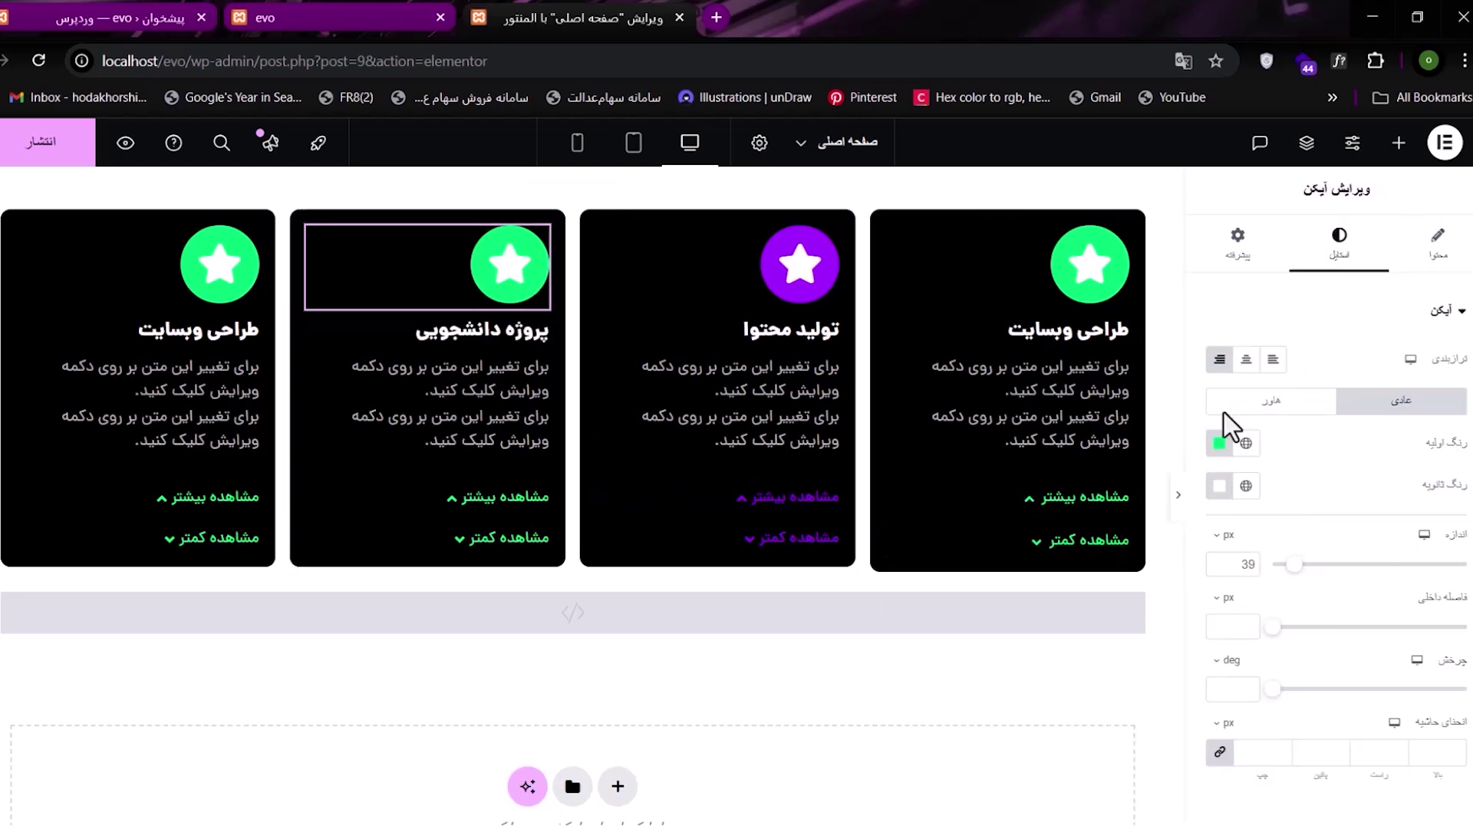
{"action": "left_click", "coordinate": [1219, 443]}
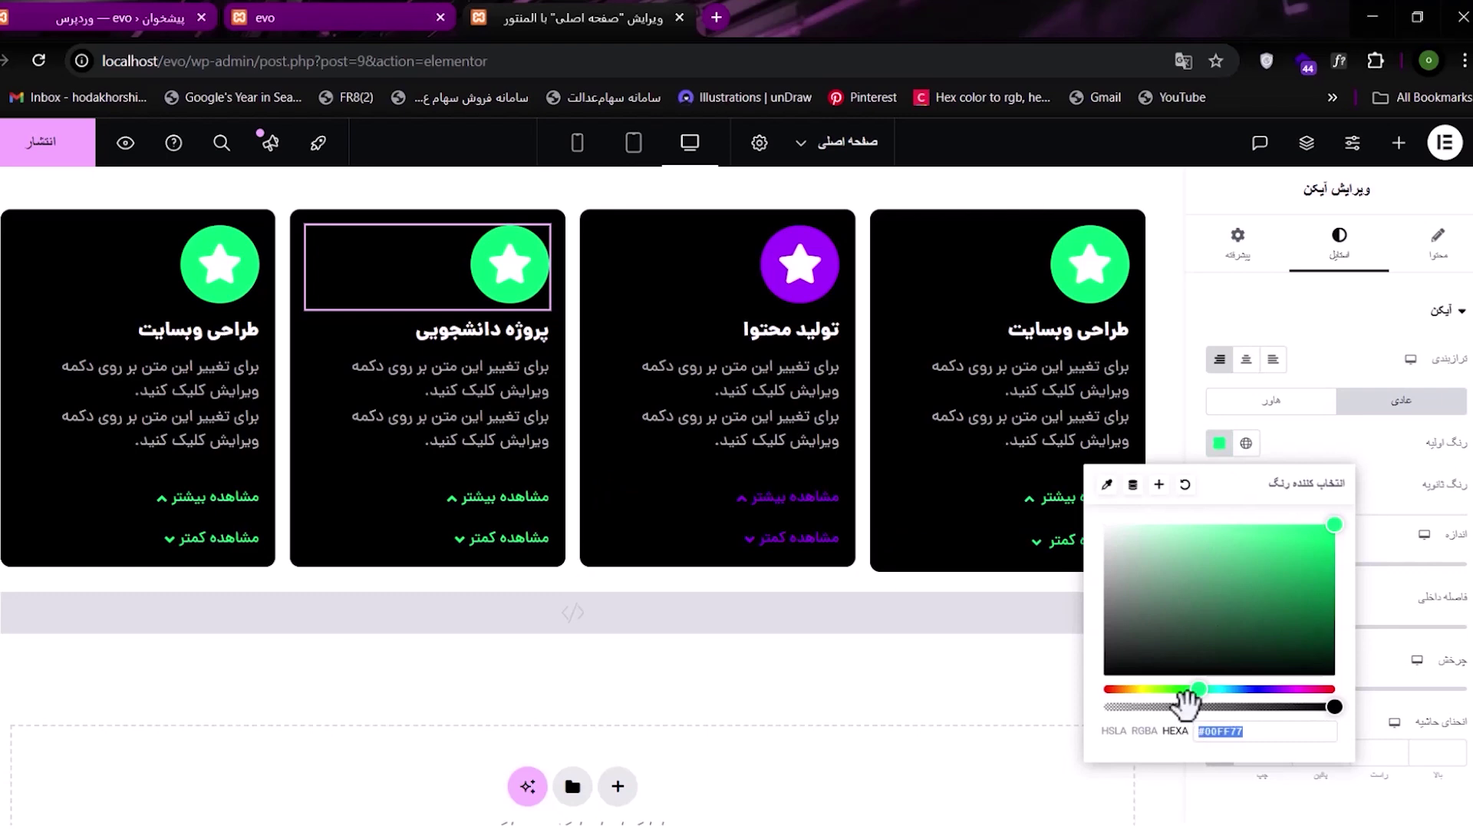
{"action": "left_click_drag", "start_coordinate": [1199, 688], "coordinate": [1235, 693]}
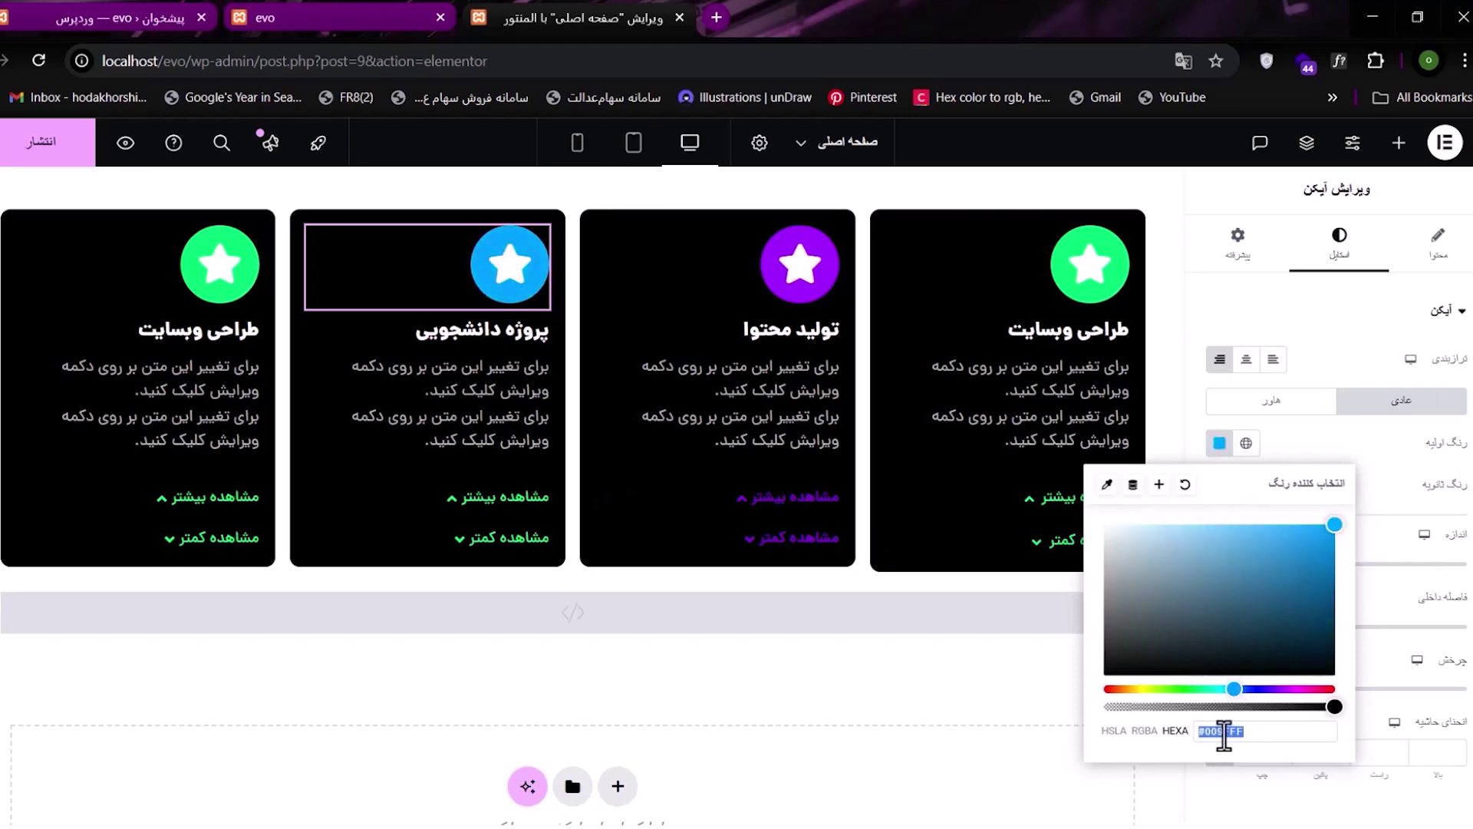
- Set the text colour of the مشاهده بیشتر button in the پروژه دانشجویی card to #009FFF
{"action": "left_click", "coordinate": [426, 500]}
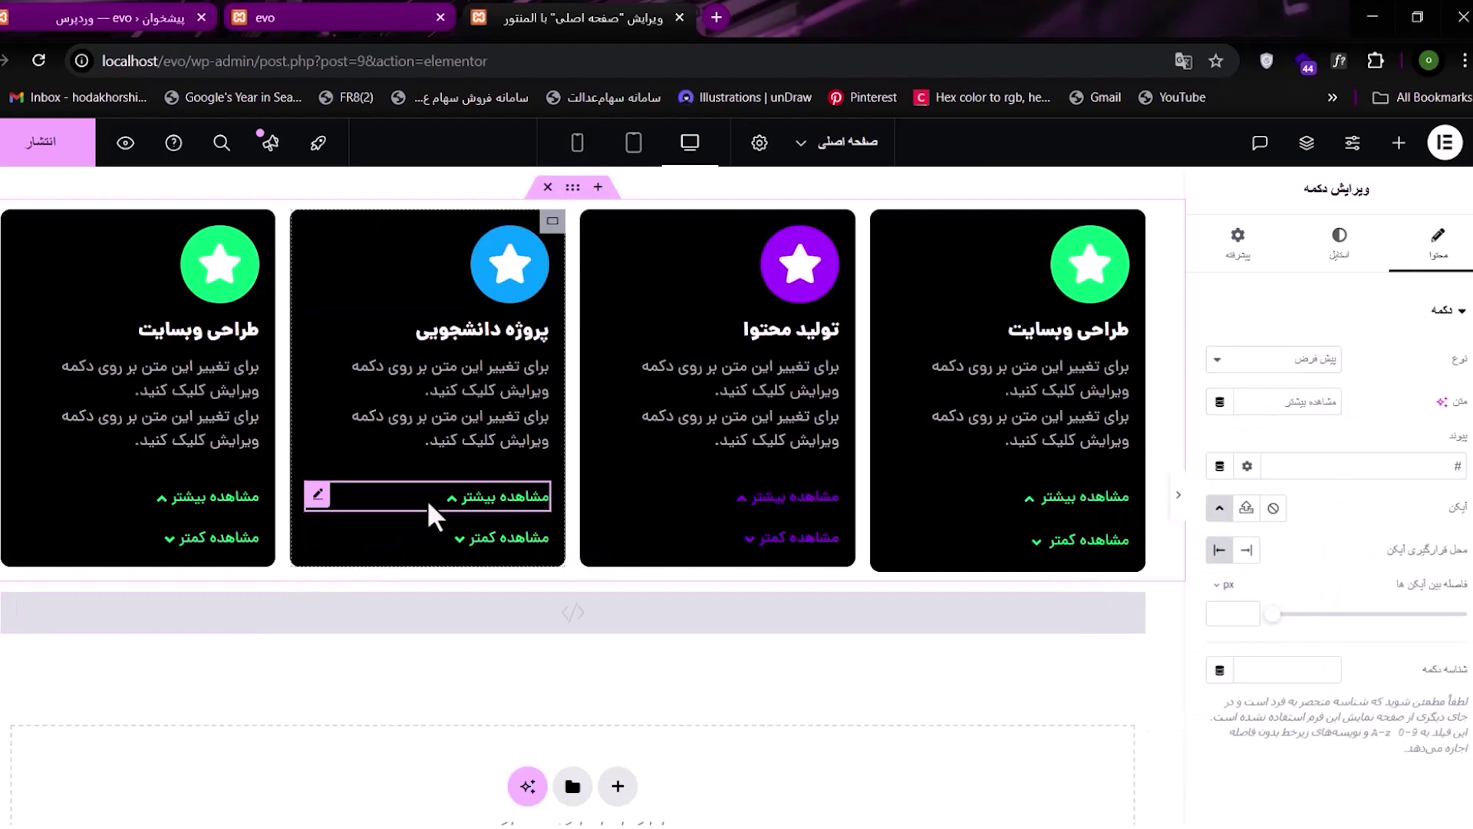
{"action": "left_click", "coordinate": [1350, 254]}
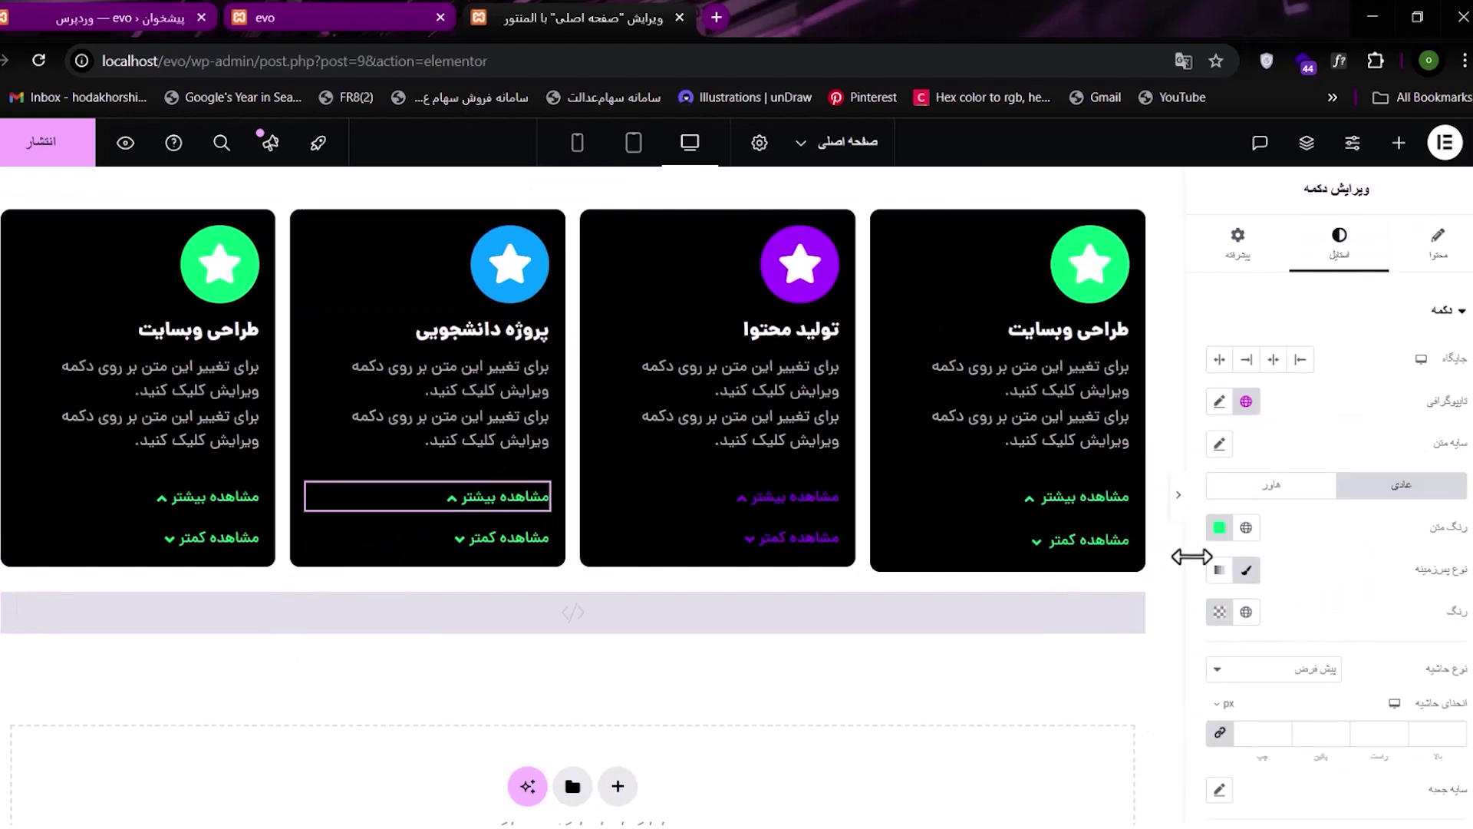
{"action": "left_click", "coordinate": [1219, 527]}
{"action": "key", "text": "ctrl+v"}
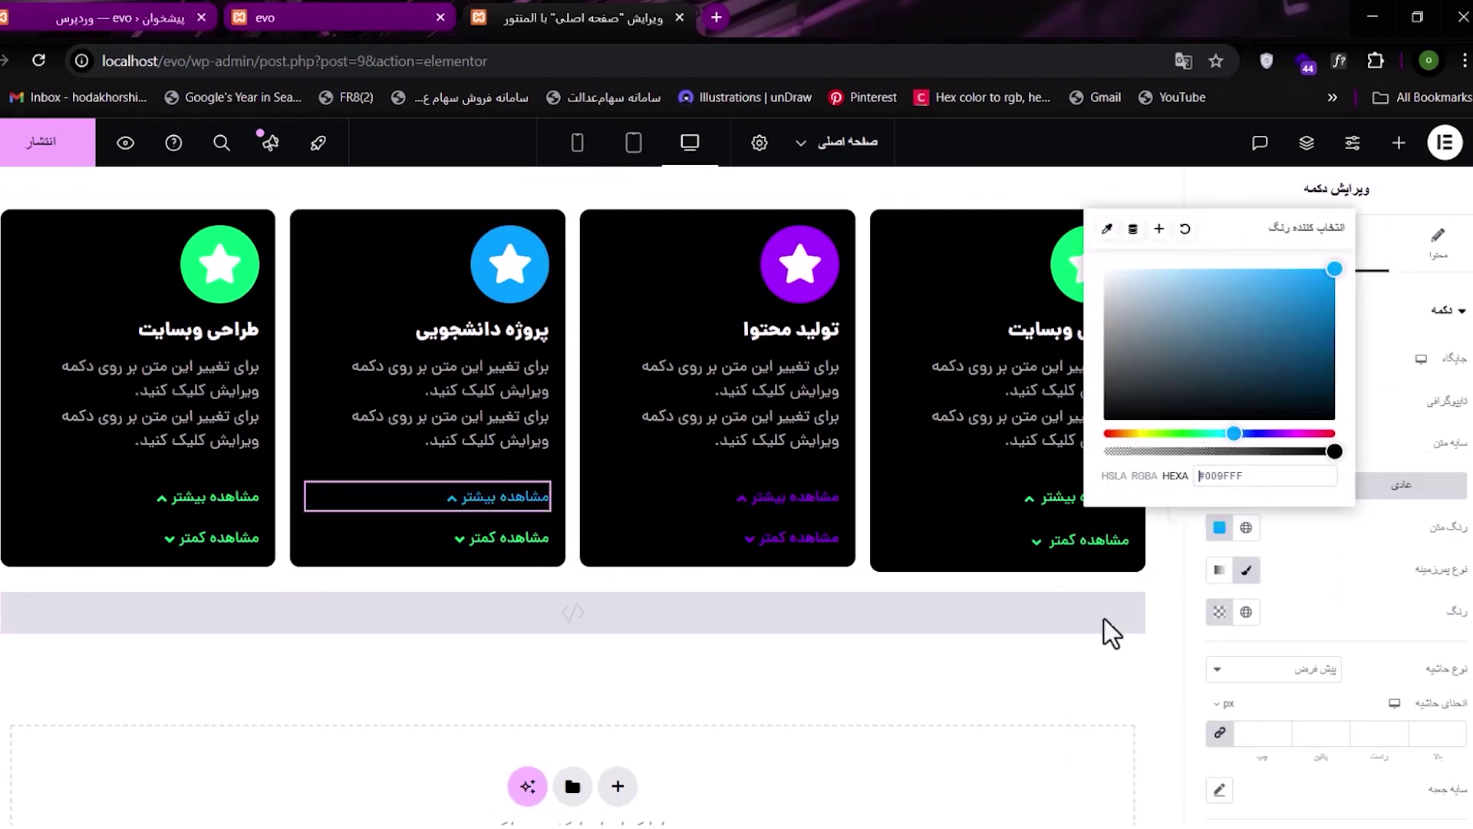
- Set the text colour of the مشاهده کمتر button in the پروژه دانشجویی card to #009FFF
{"action": "left_click", "coordinate": [541, 539]}
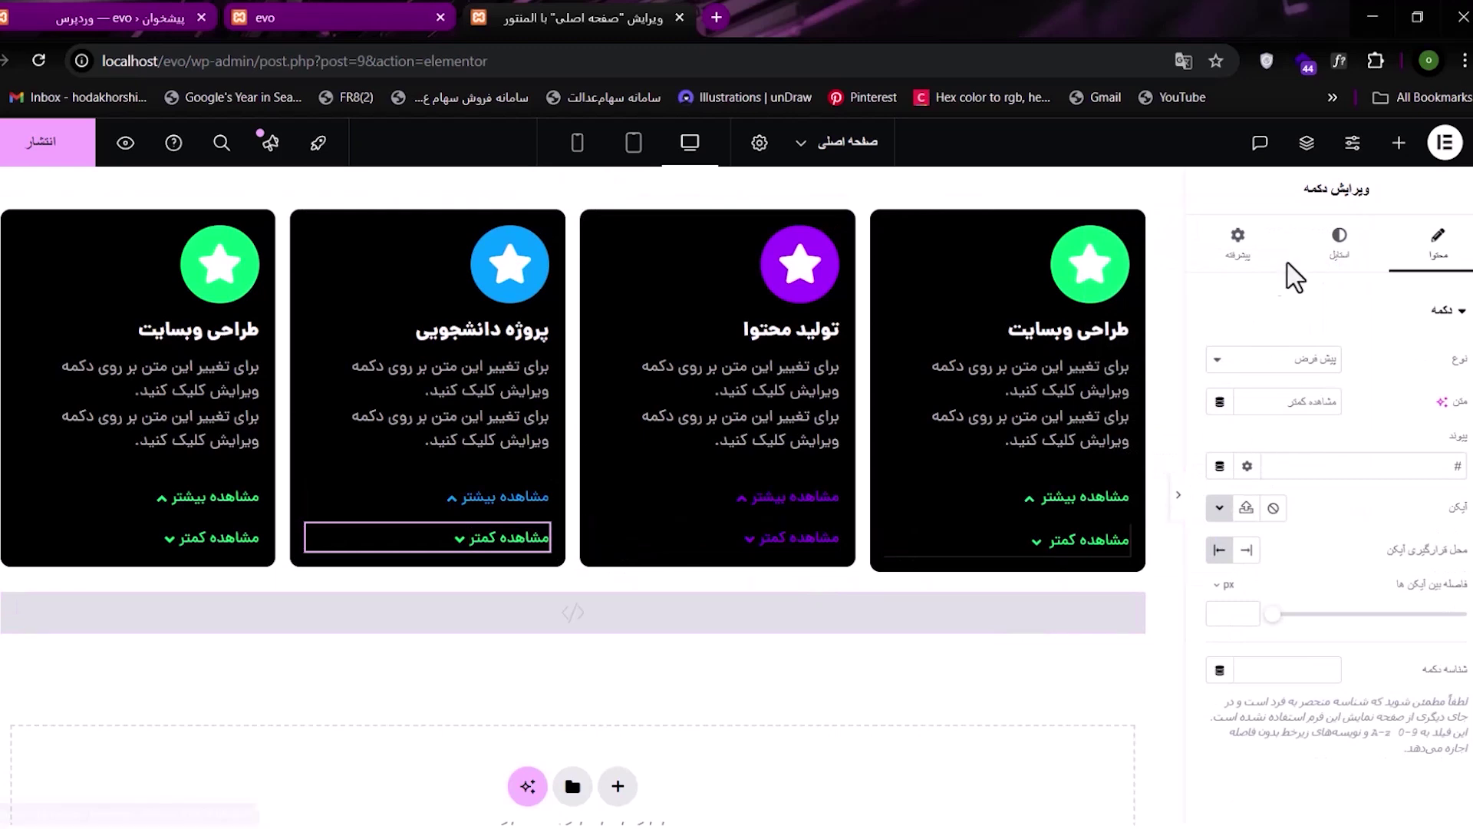
{"action": "left_click", "coordinate": [1219, 528]}
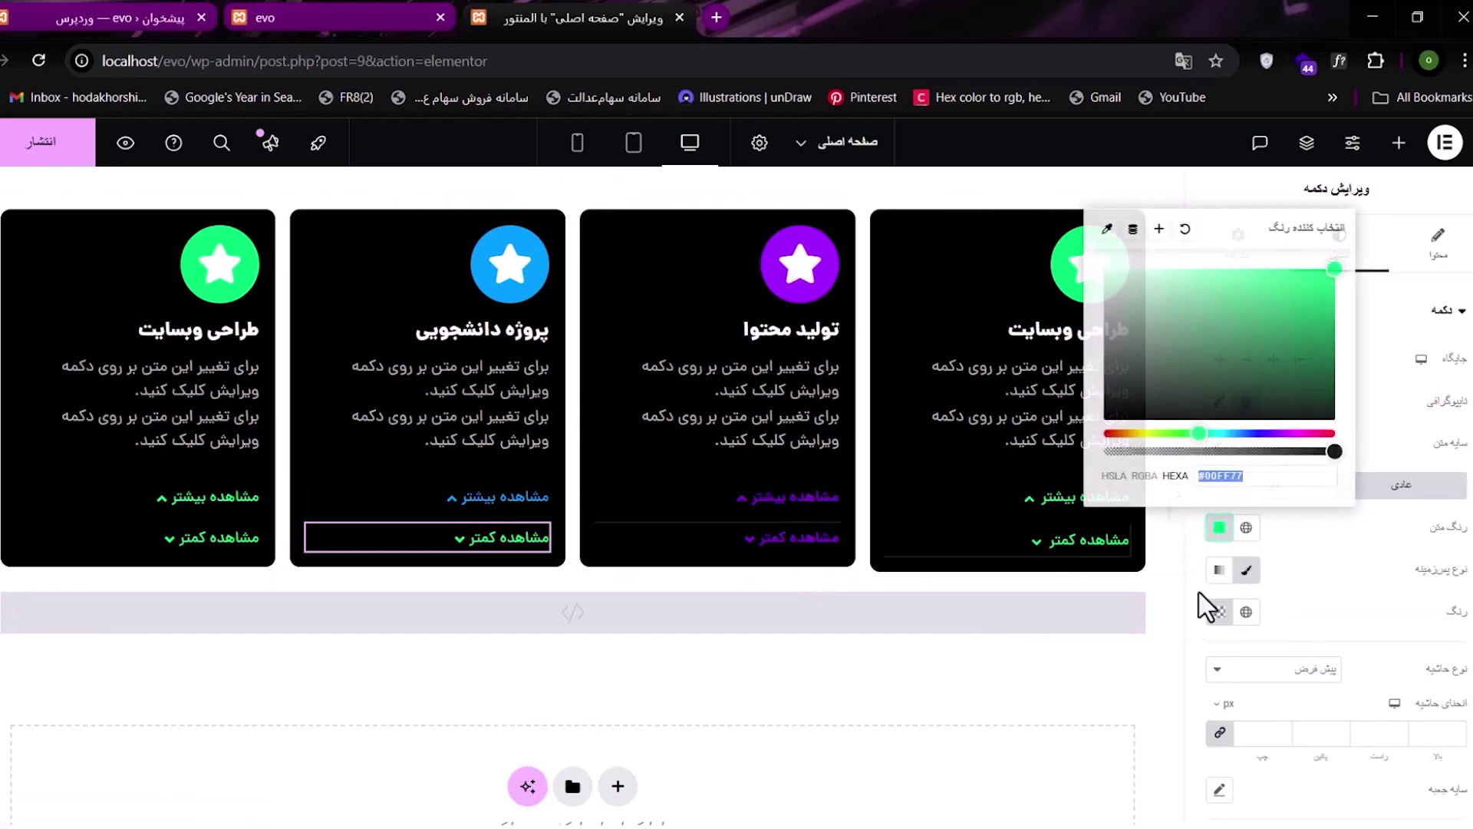
{"action": "key", "text": "ctrl+v"}
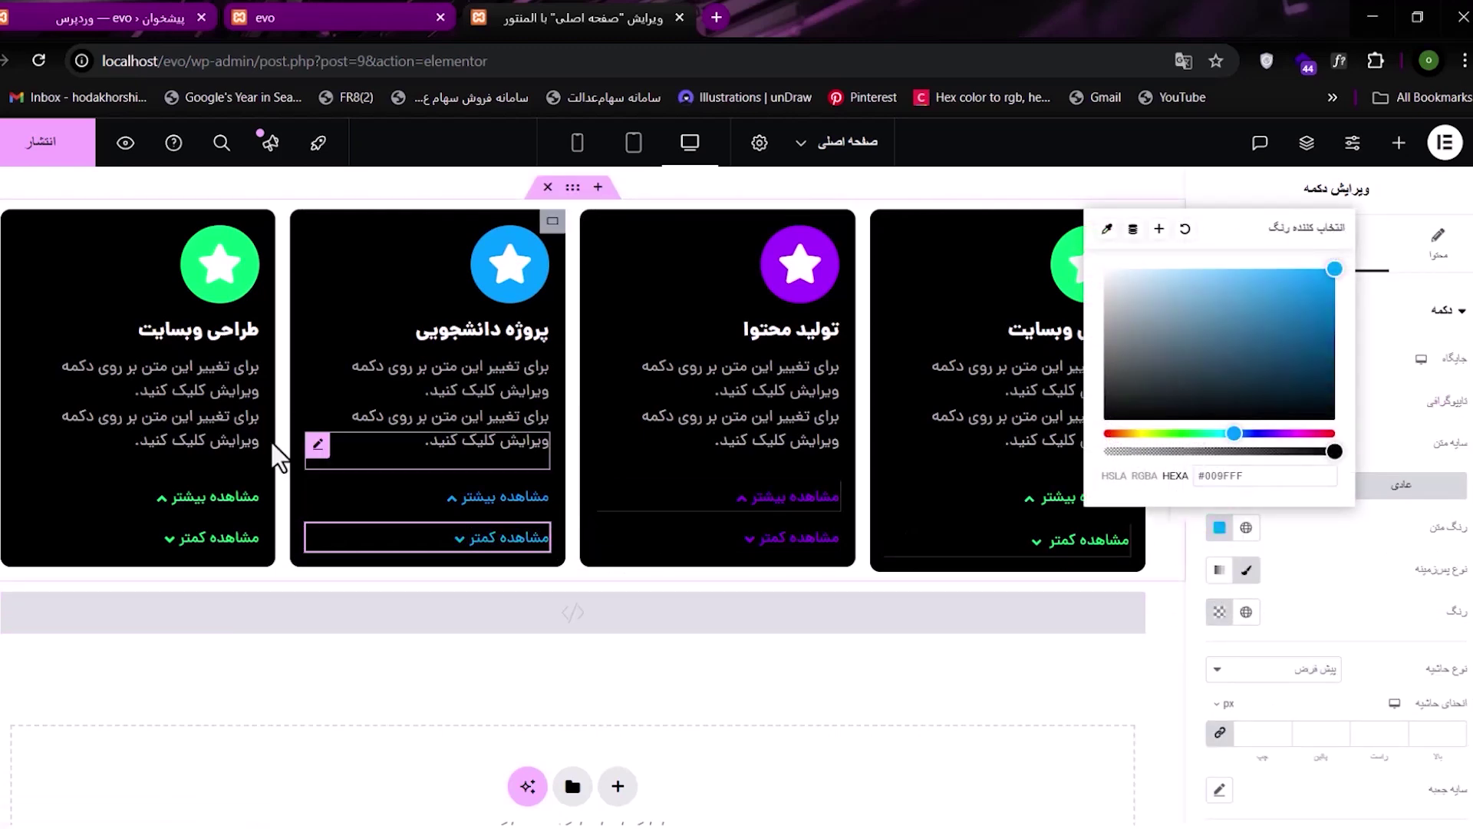
- Change the heading of the fourth card, counted in right-to-left order, to پشتیبانی وبسایت
{"action": "left_click", "coordinate": [216, 348]}
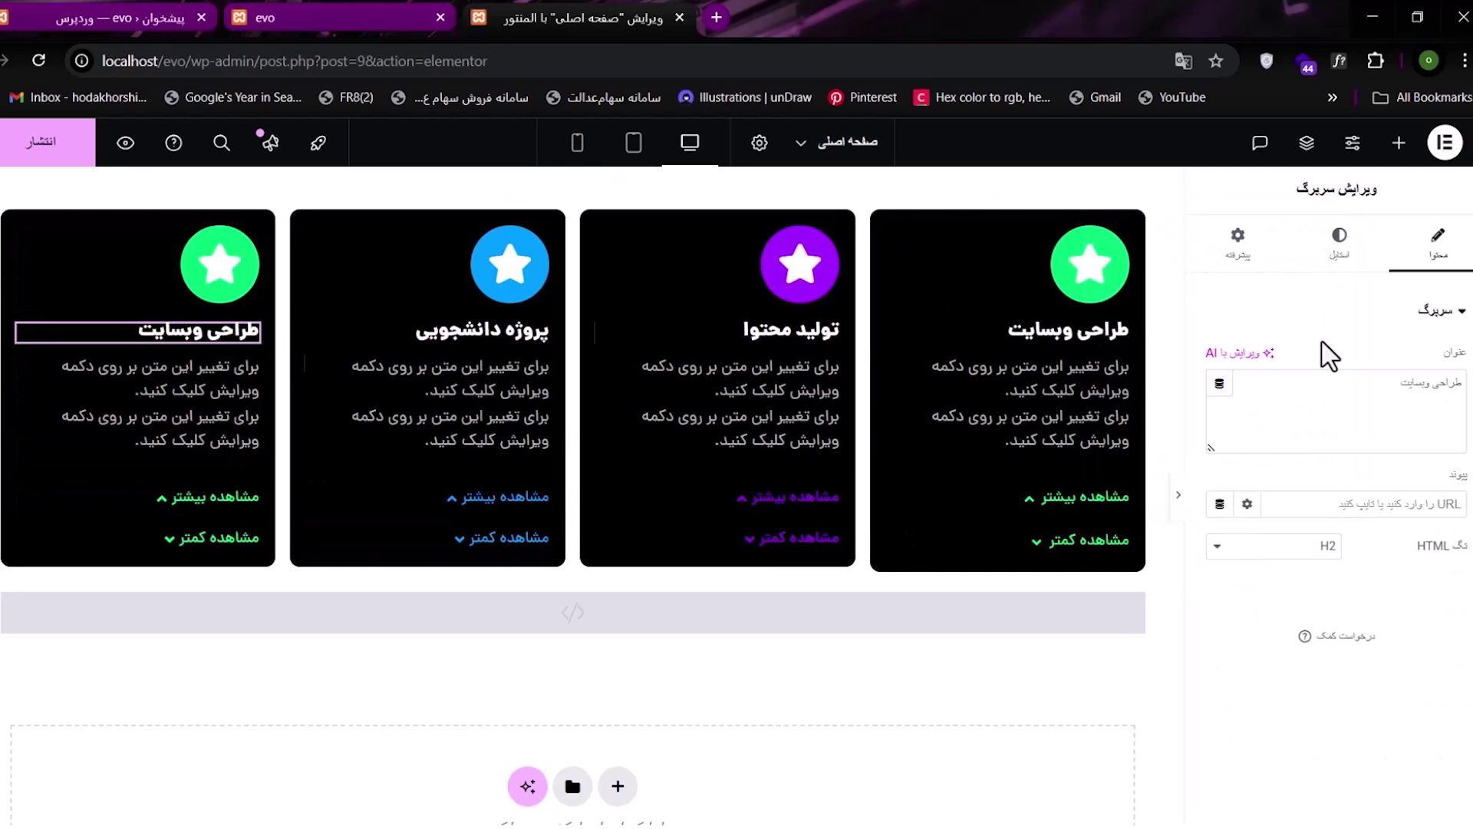
{"action": "left_click", "coordinate": [1363, 402]}
{"action": "key", "text": "ctrl+a"}
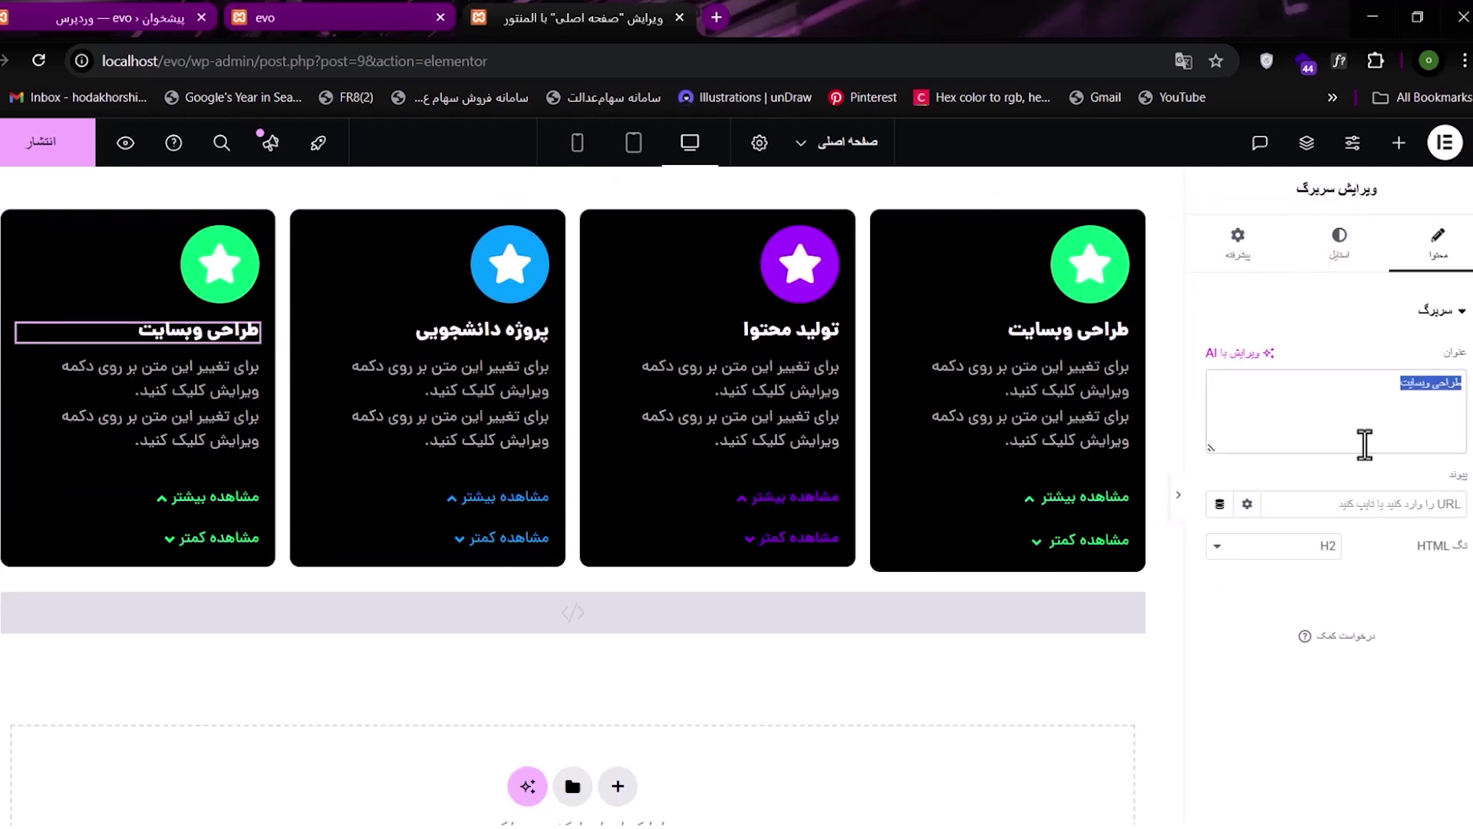
{"action": "type", "text": "پشتیبان"}
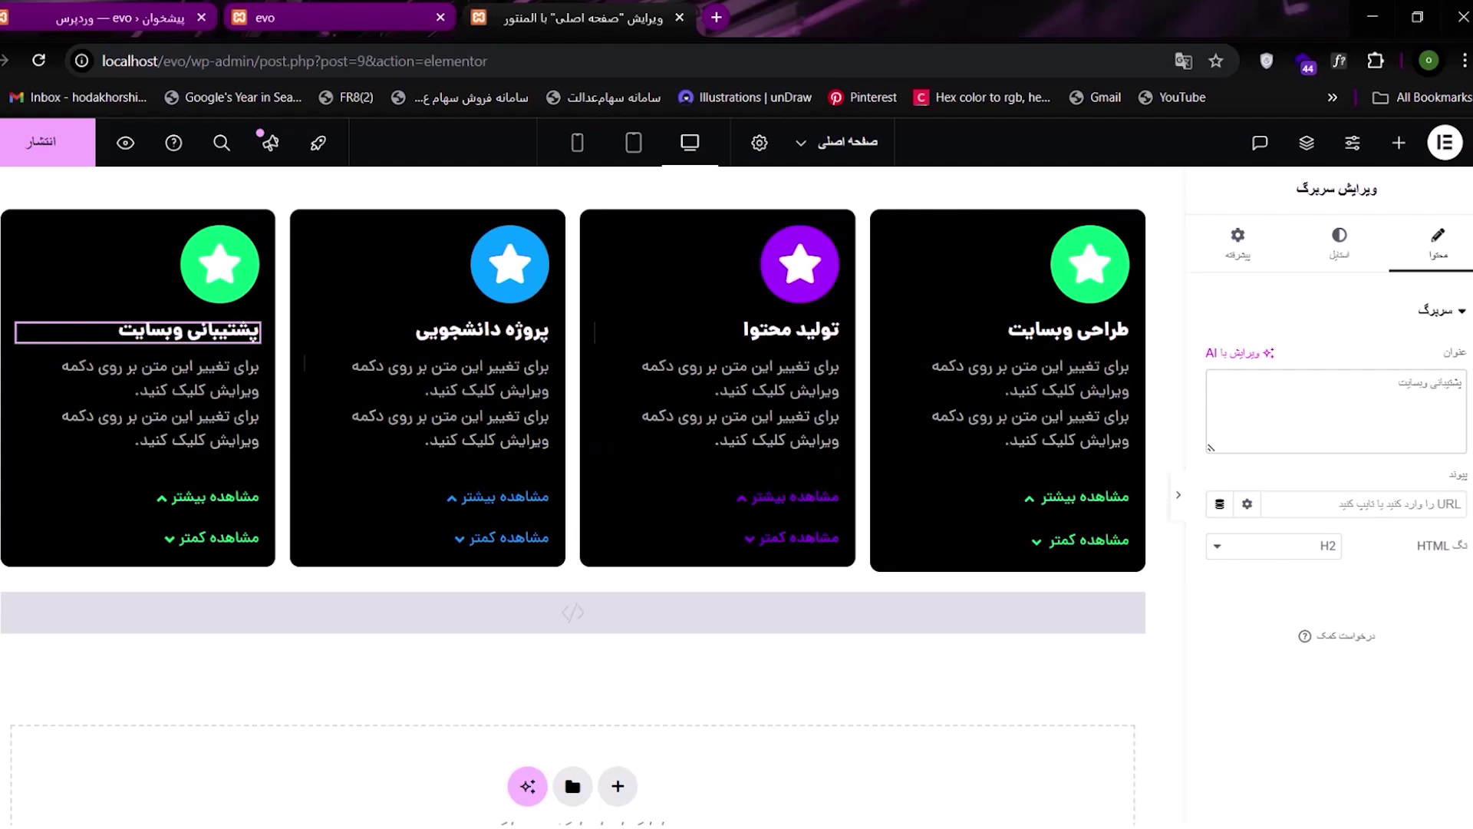
- Set the primary colour of the پشتیبانی وبسایت card's icon to yellow #FFCB00 and select its hex code
{"action": "left_click", "coordinate": [170, 300]}
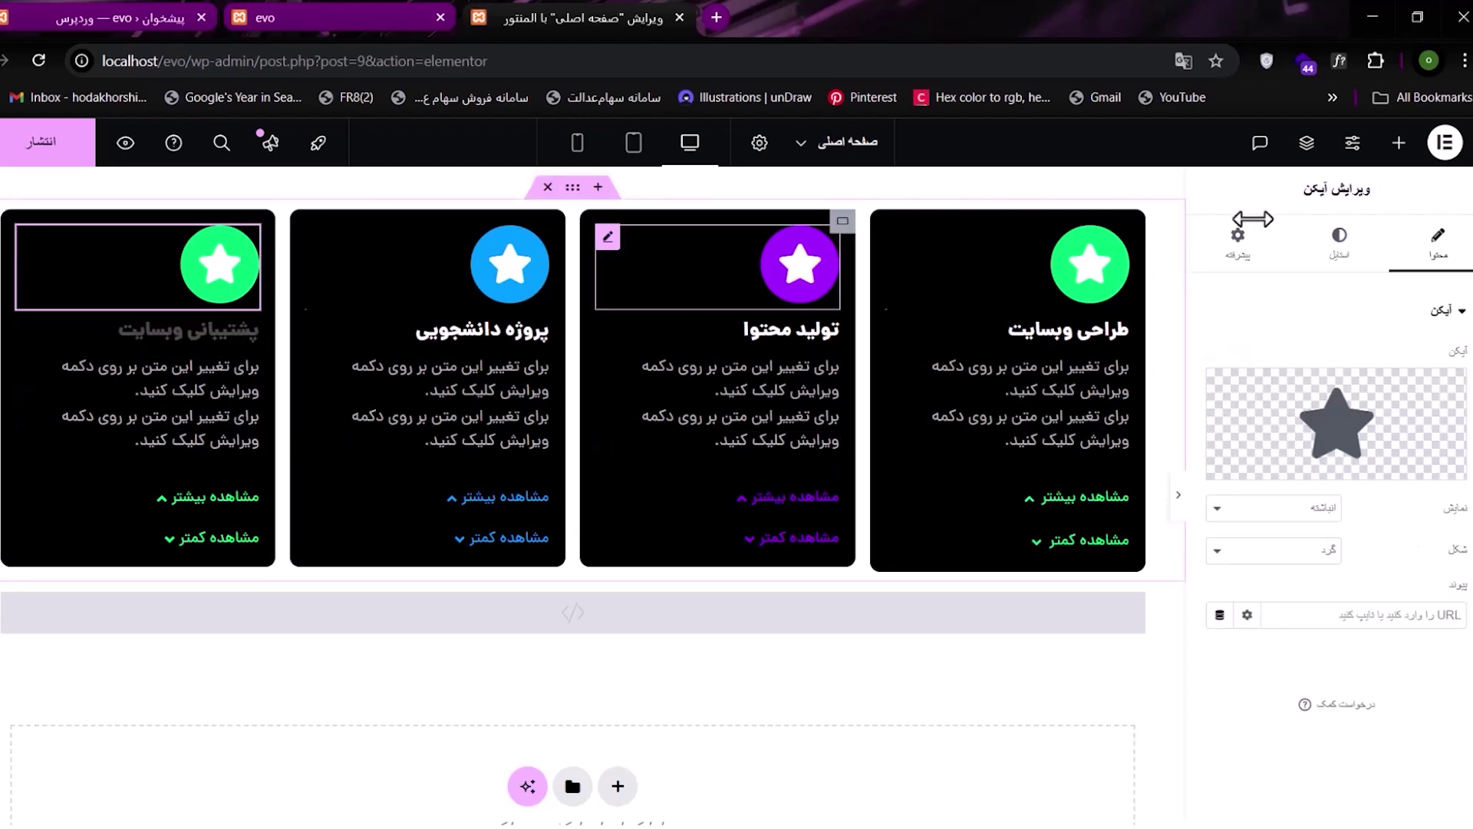
{"action": "left_click", "coordinate": [1339, 242]}
{"action": "left_click", "coordinate": [1219, 443]}
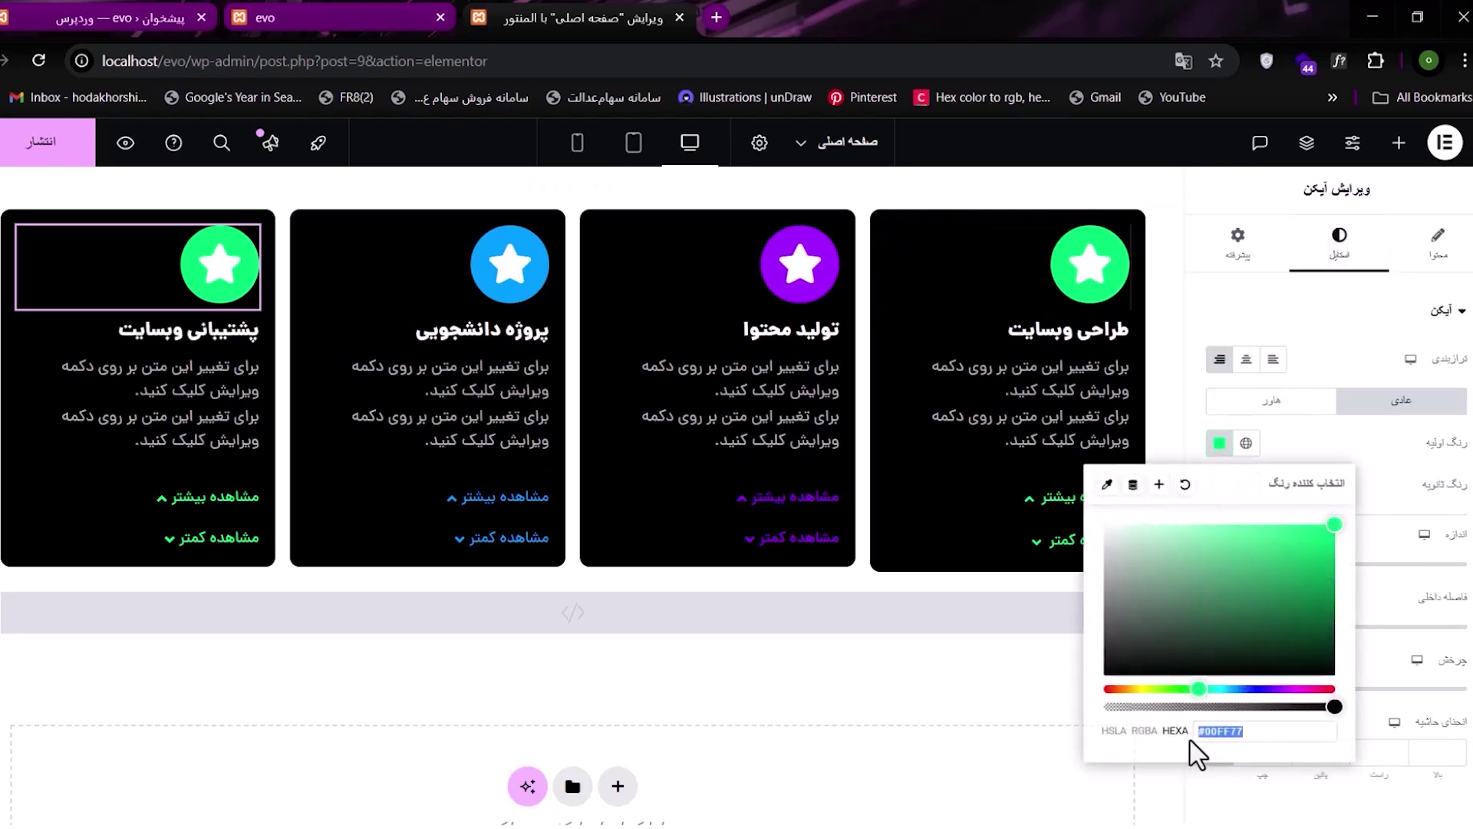
{"action": "left_click_drag", "start_coordinate": [1178, 695], "coordinate": [1137, 700]}
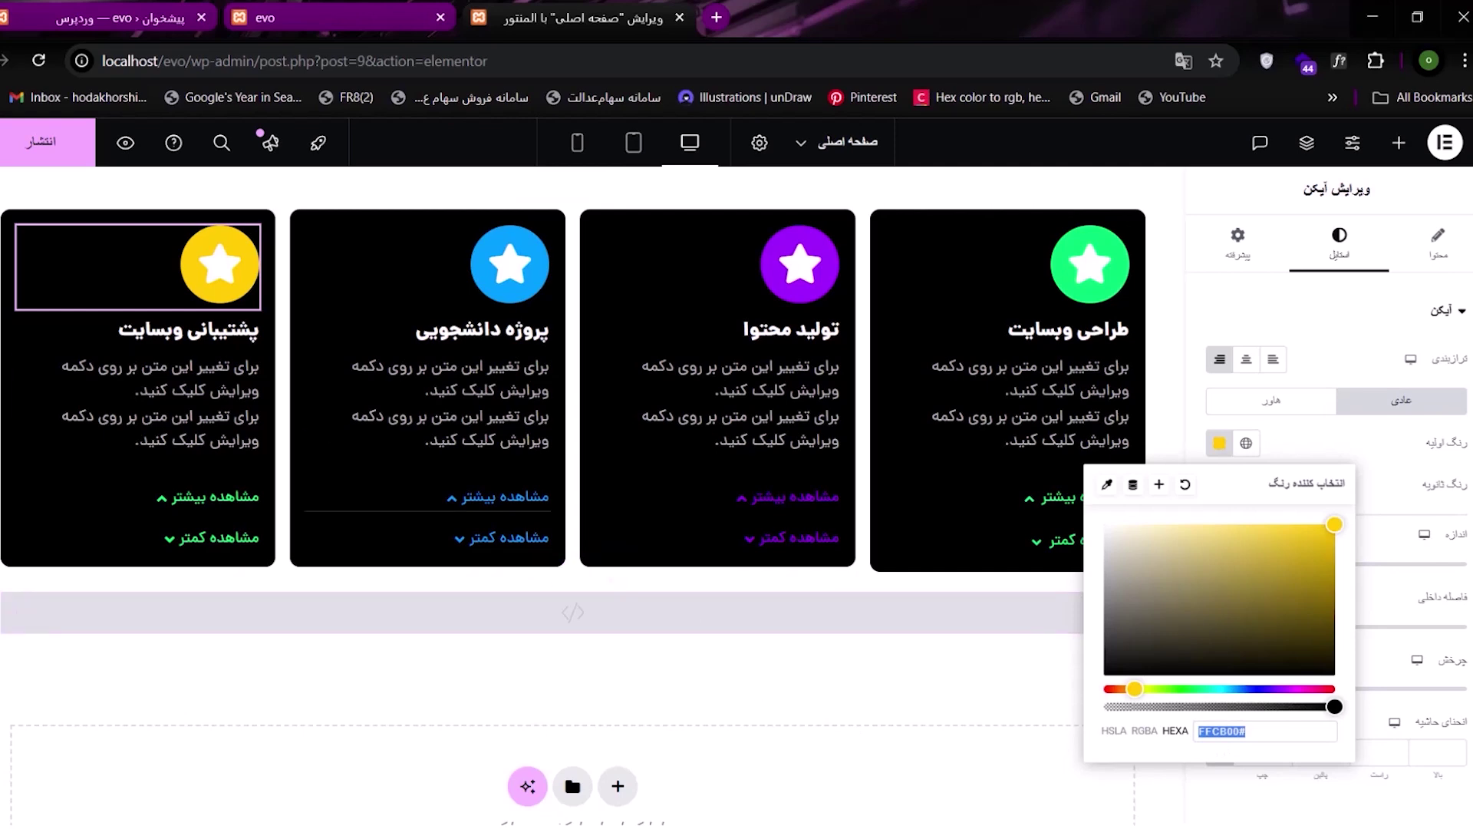
- Set the text colour of the مشاهده بیشتر button in the پشتیبانی وبسایت card to #FFCB00
{"action": "left_click", "coordinate": [132, 505]}
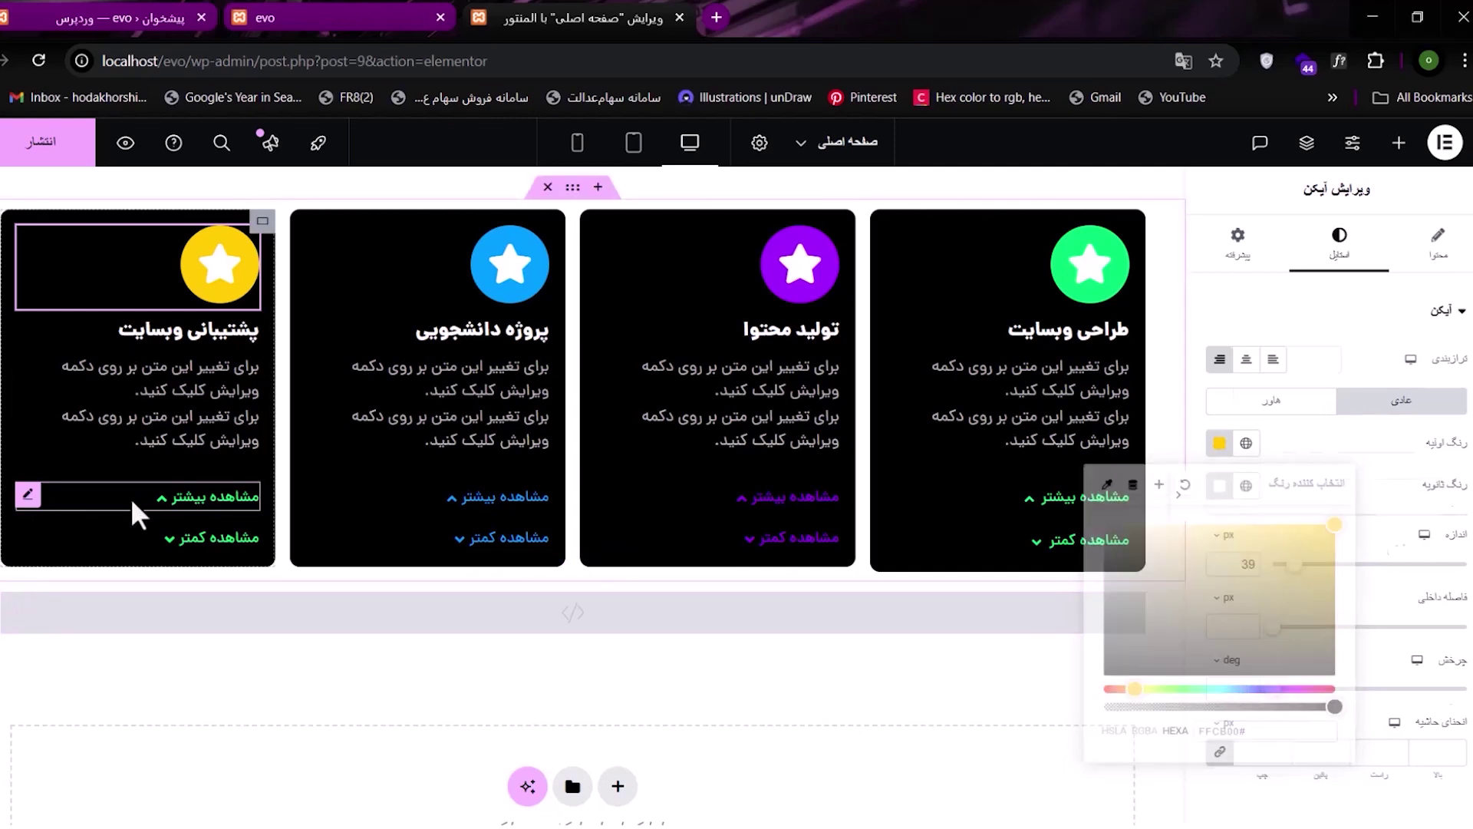
{"action": "left_click", "coordinate": [1336, 260]}
{"action": "left_click", "coordinate": [1212, 535]}
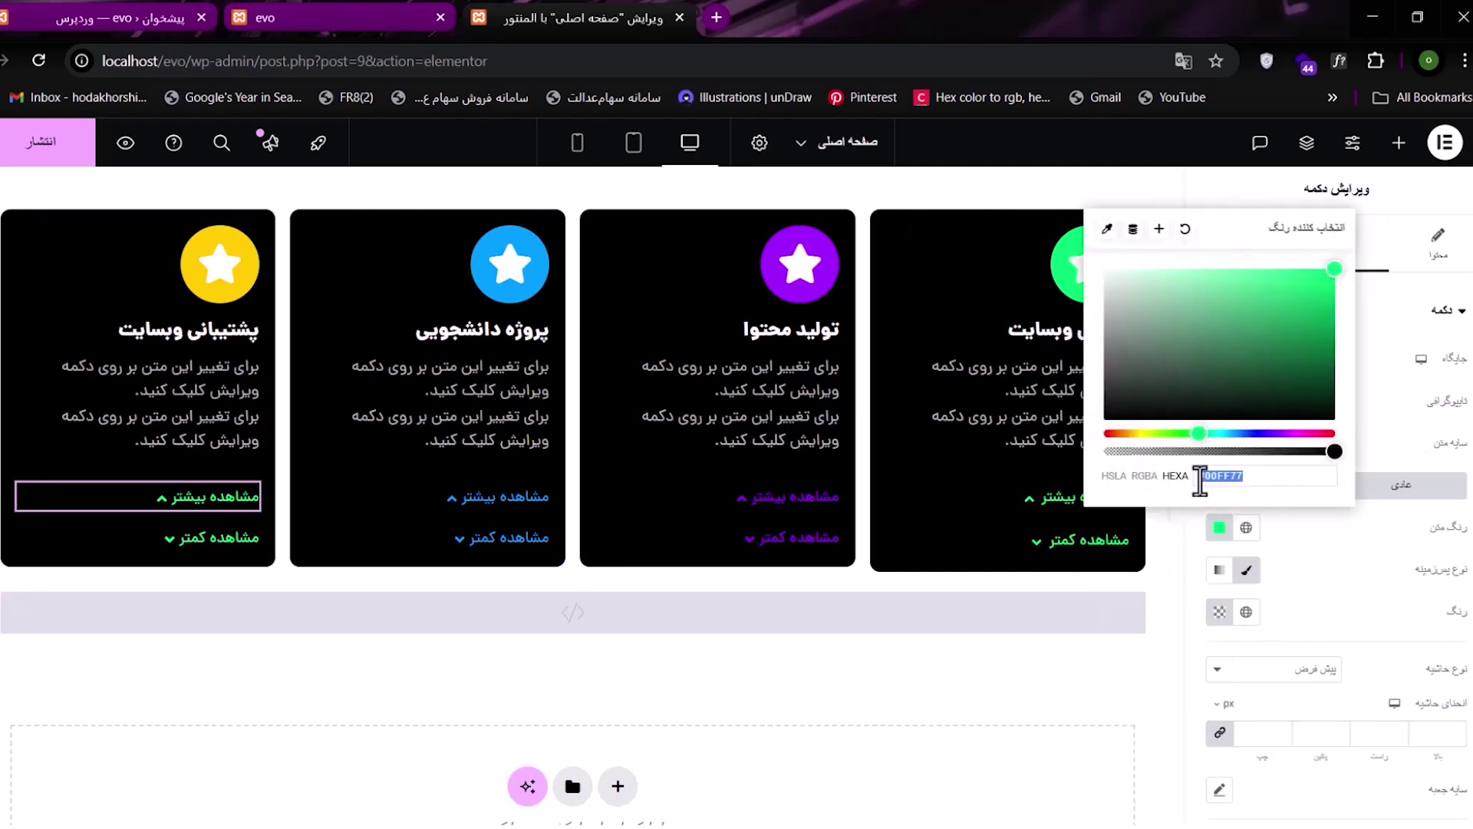
- Set the text colour of the مشاهده کمتر button in the پشتیبانی وبسایت card to #FFCB00
{"action": "left_click", "coordinate": [215, 544]}
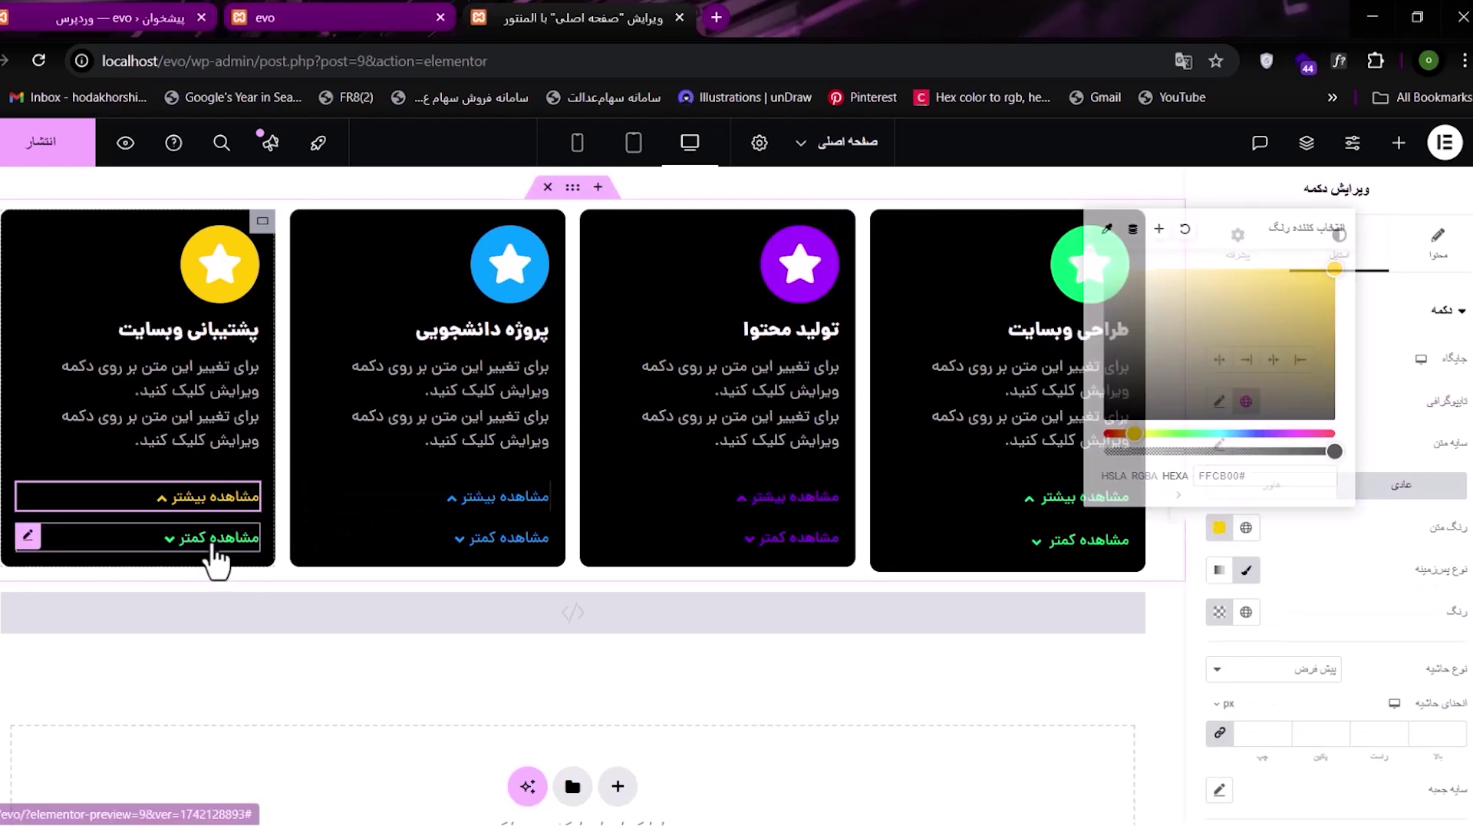
{"action": "left_click", "coordinate": [1348, 280]}
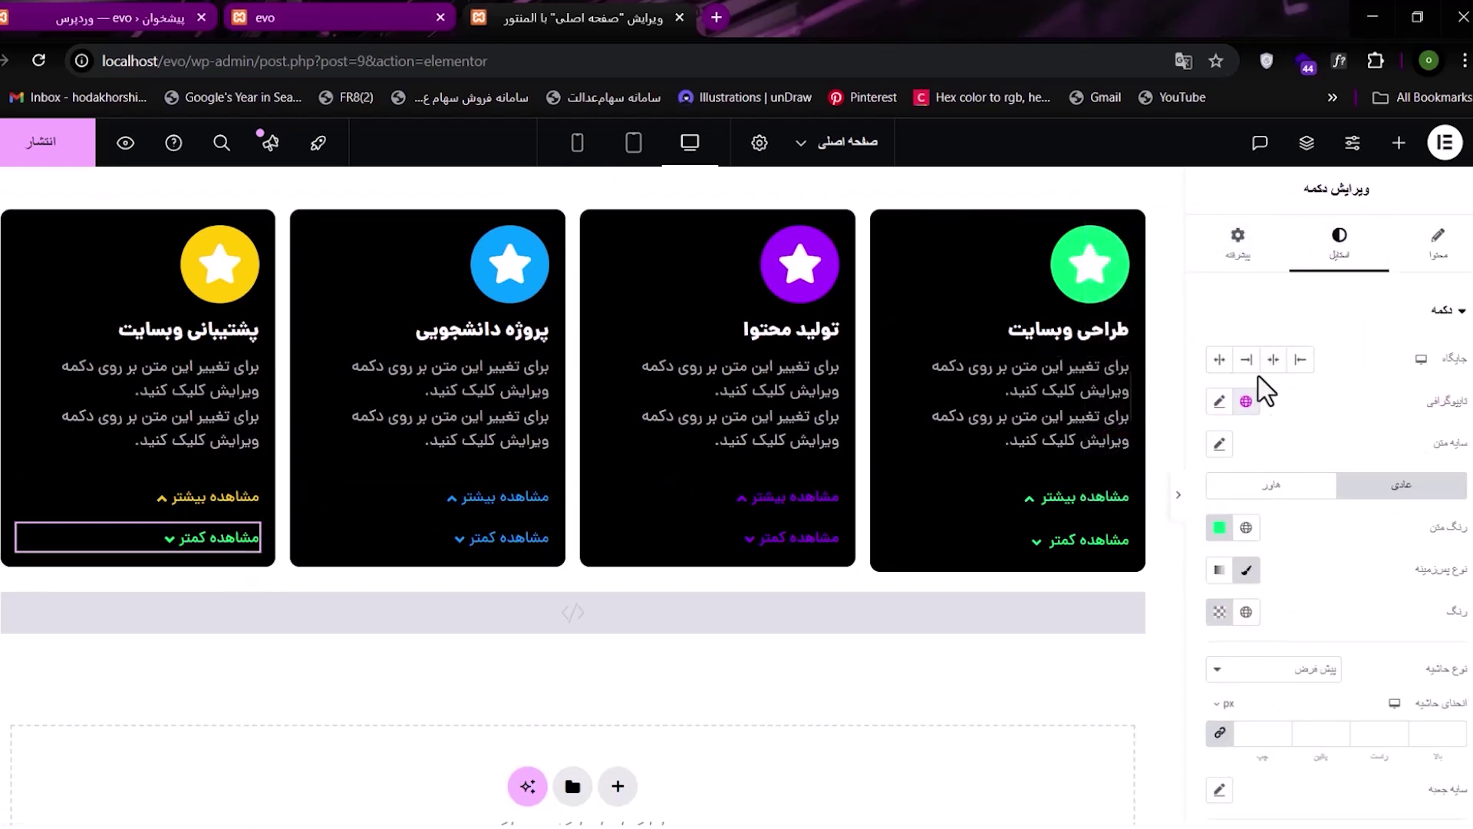
{"action": "left_click", "coordinate": [1219, 530]}
{"action": "type", "text": "#FFCB00"}
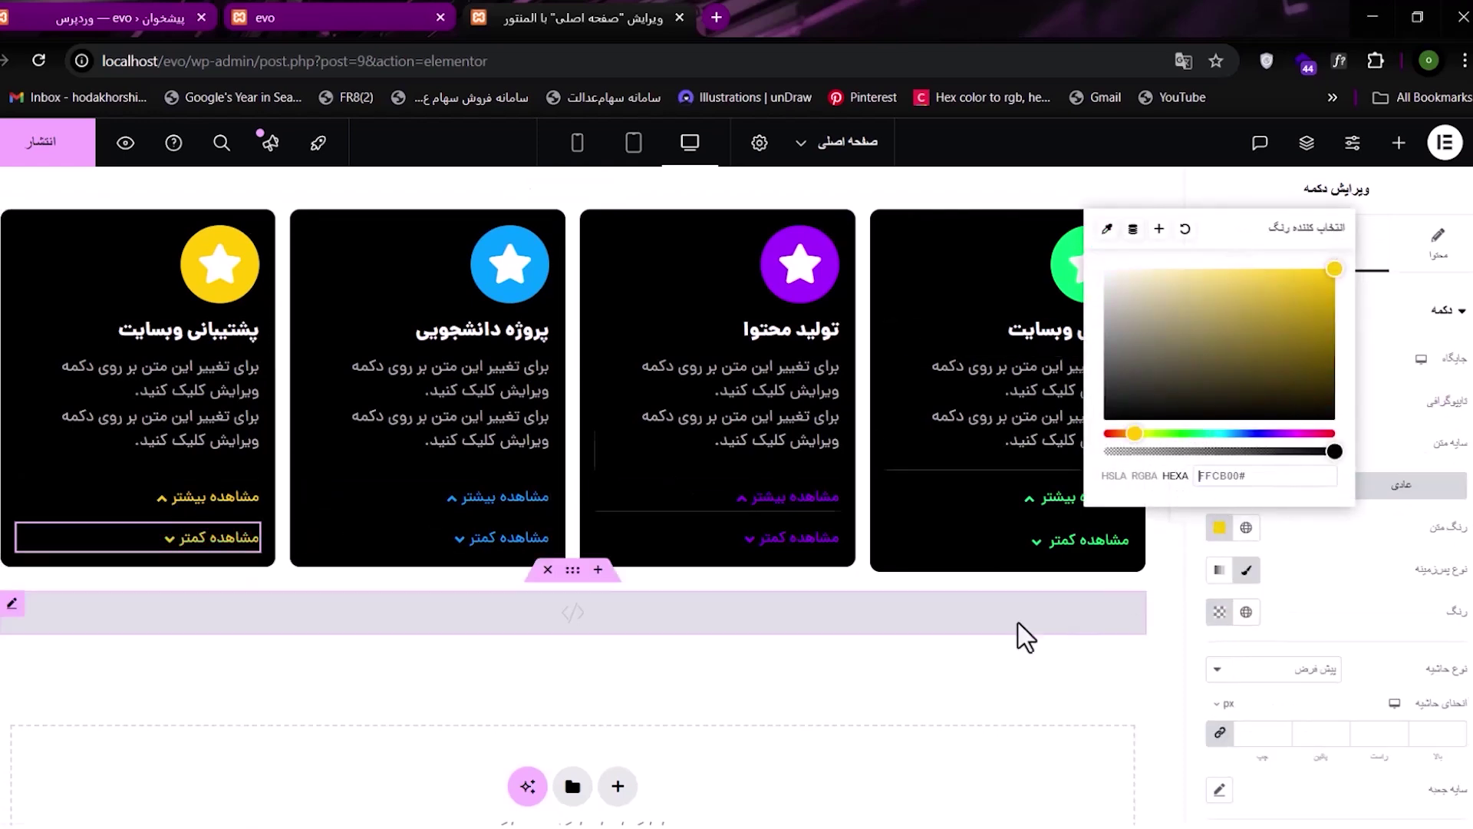
- Switch to the Notepad file and copy the code from the opening script tag through the closing style tag
{"action": "key", "text": "alt+Tab"}
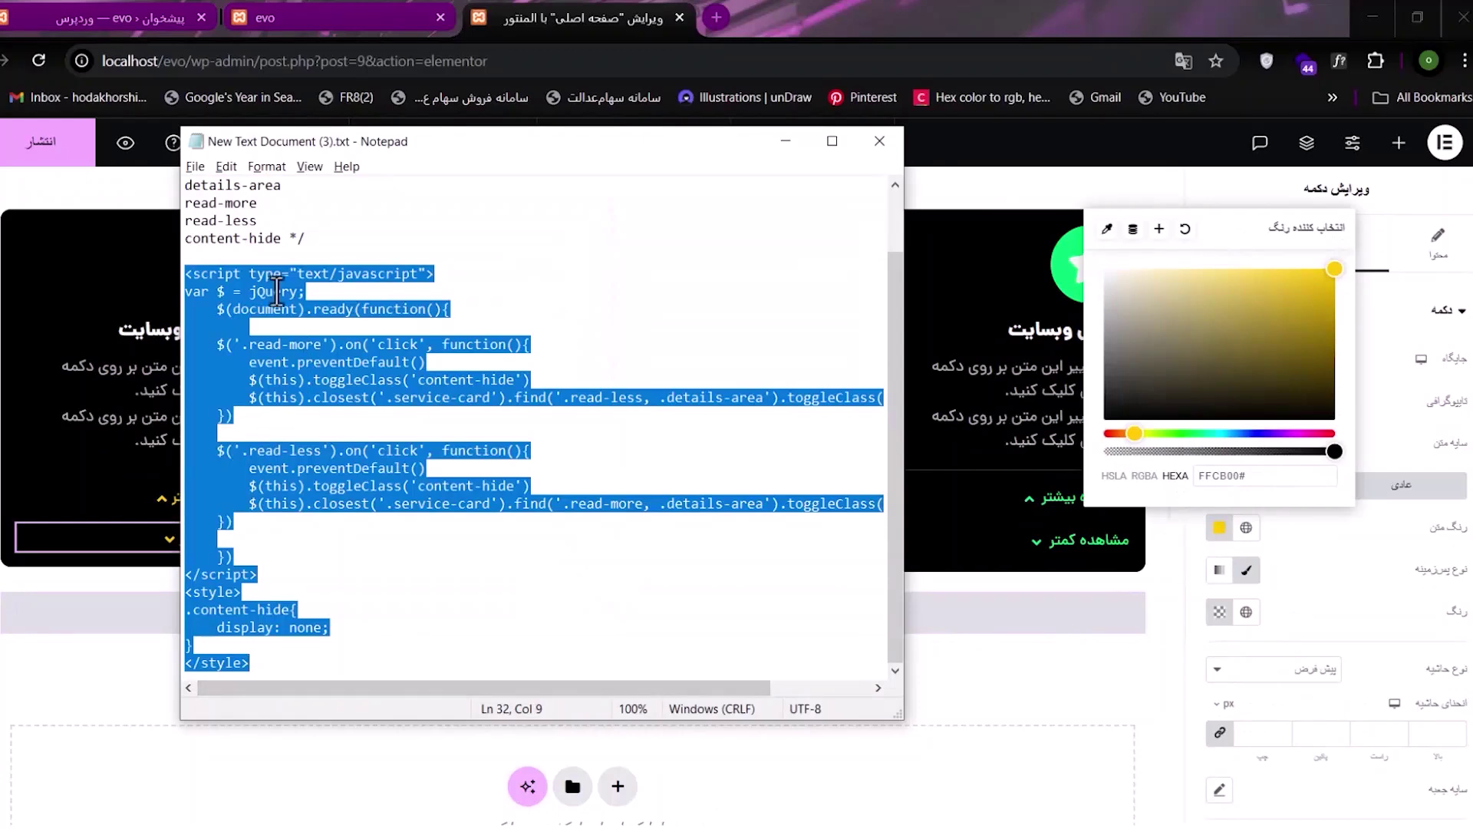
{"action": "left_click", "coordinate": [272, 343]}
{"action": "left_click_drag", "start_coordinate": [186, 274], "coordinate": [375, 762]}
- Paste the copied jQuery and style code into the HTML widget below the cards and open the page preview
{"action": "left_click", "coordinate": [1015, 601]}
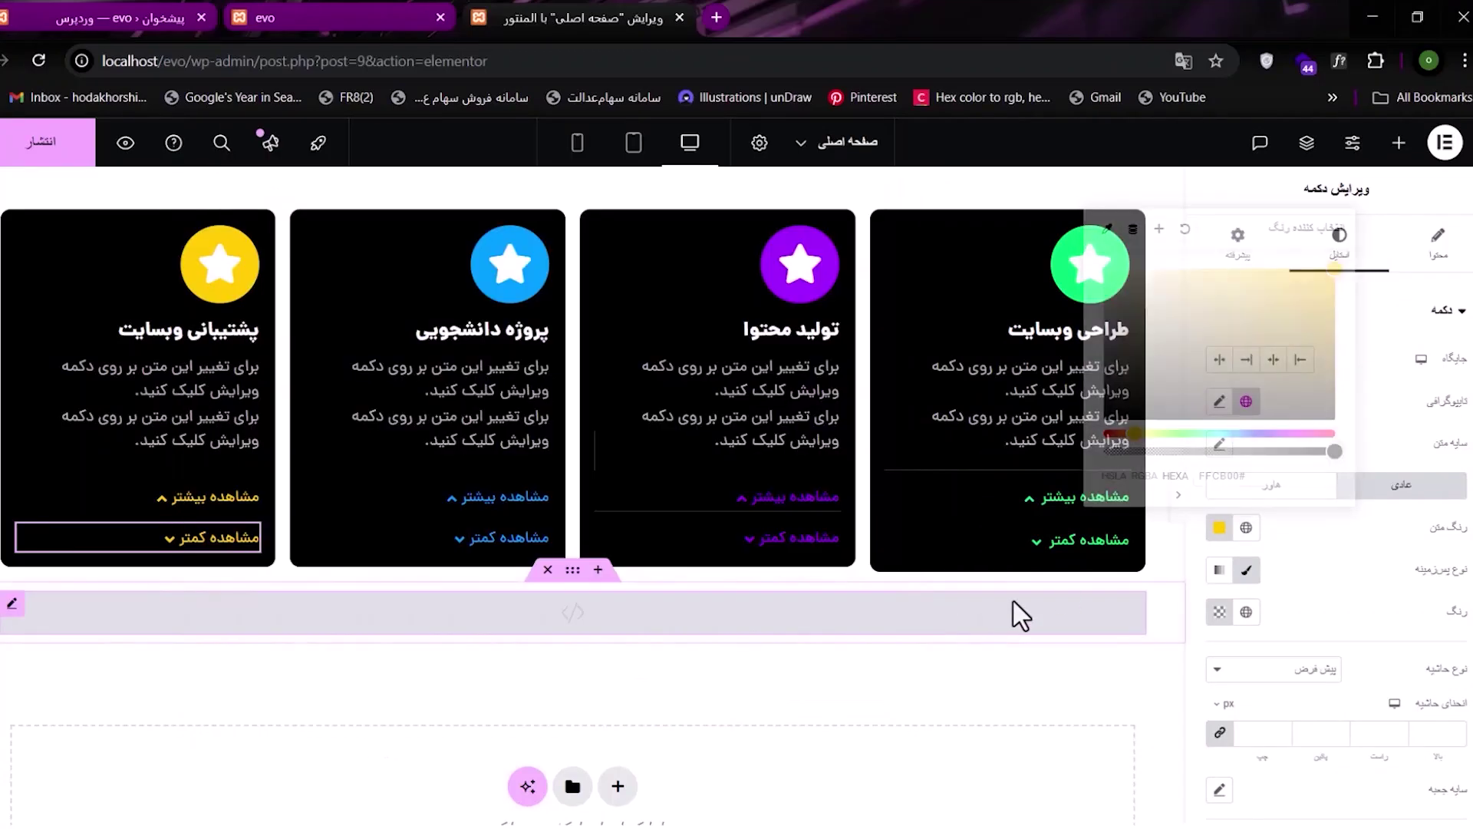
{"action": "left_click", "coordinate": [1352, 427]}
{"action": "key", "text": "ctrl+v"}
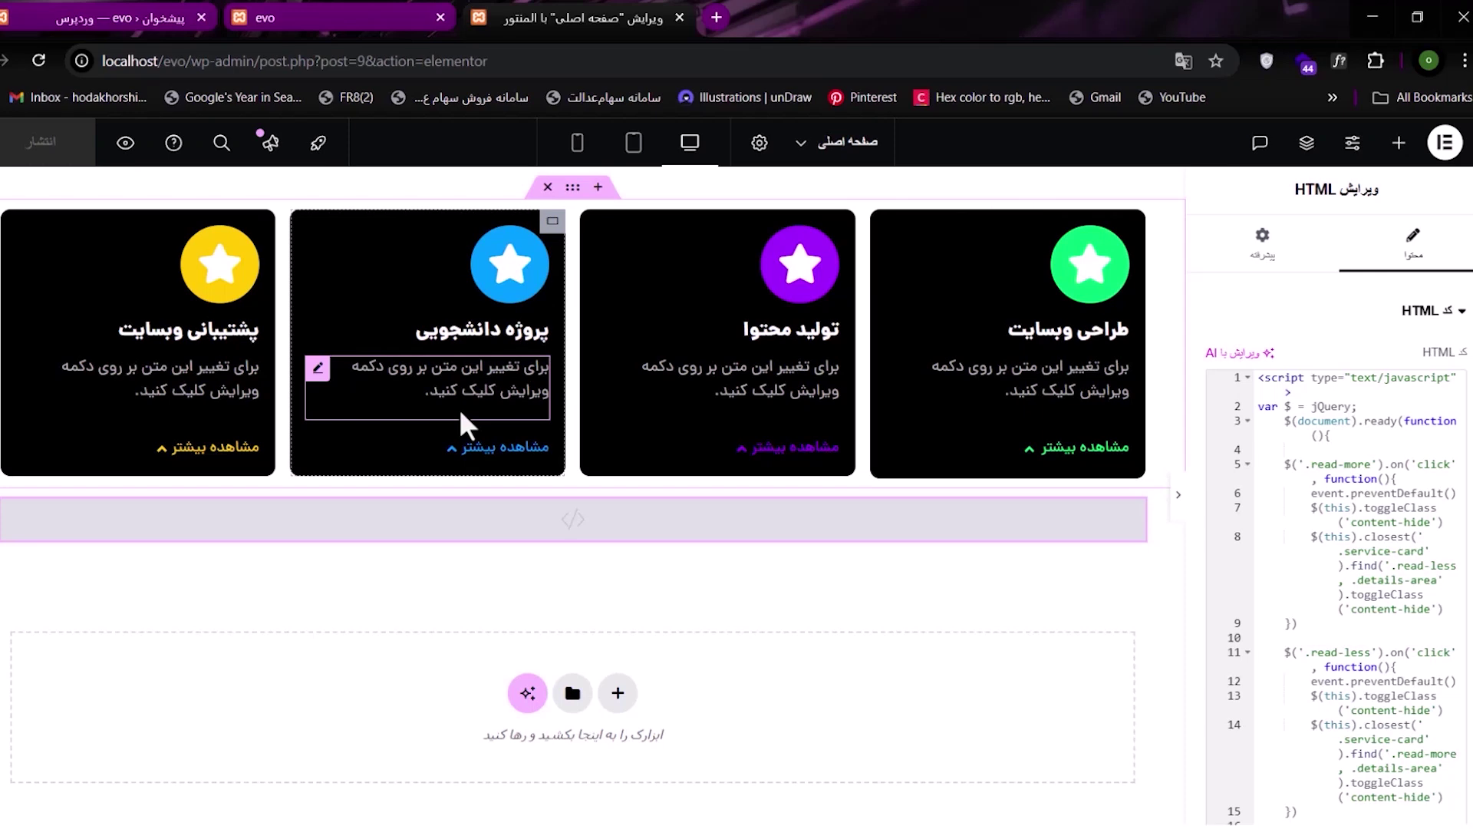
{"action": "left_click", "coordinate": [121, 144]}
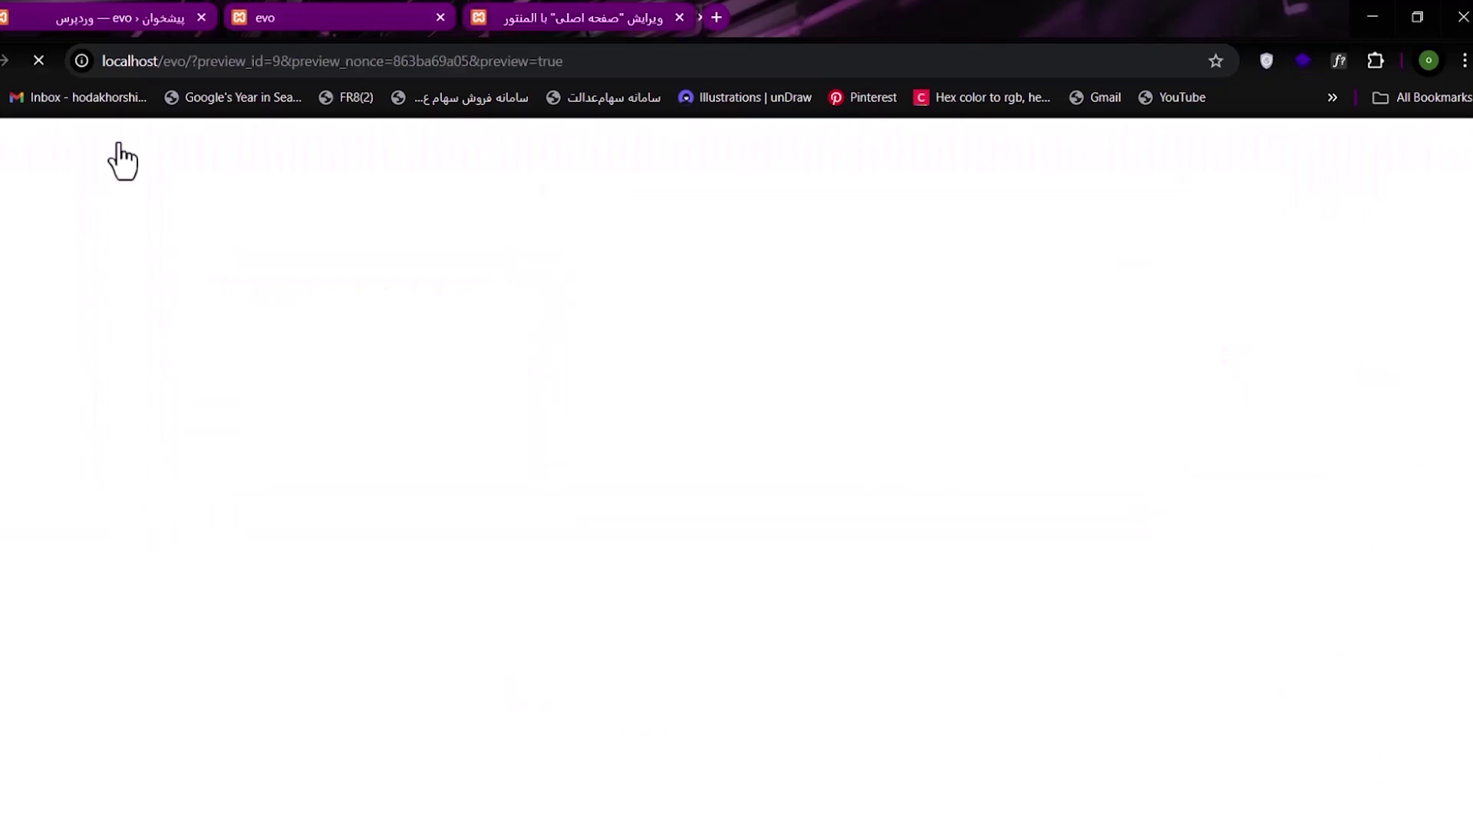